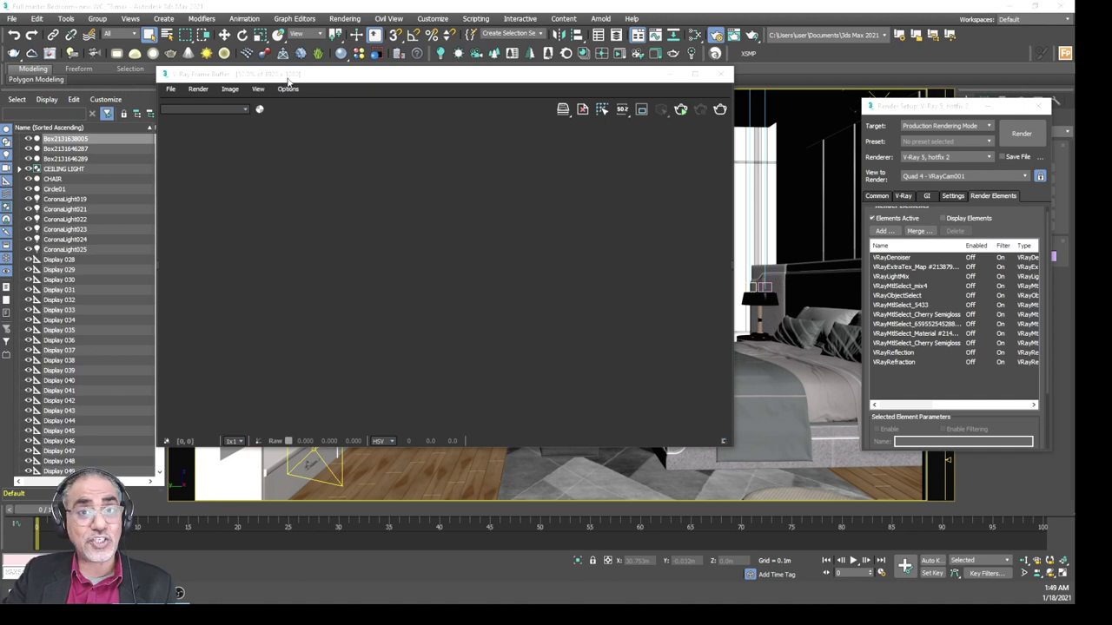
- Reposition and slightly widen the V-Ray Frame Buffer window, then show its History panel
mouse_move(289, 81)
mouse_down()
mouse_move(318, 103)
mouse_move(298, 99)
mouse_up()
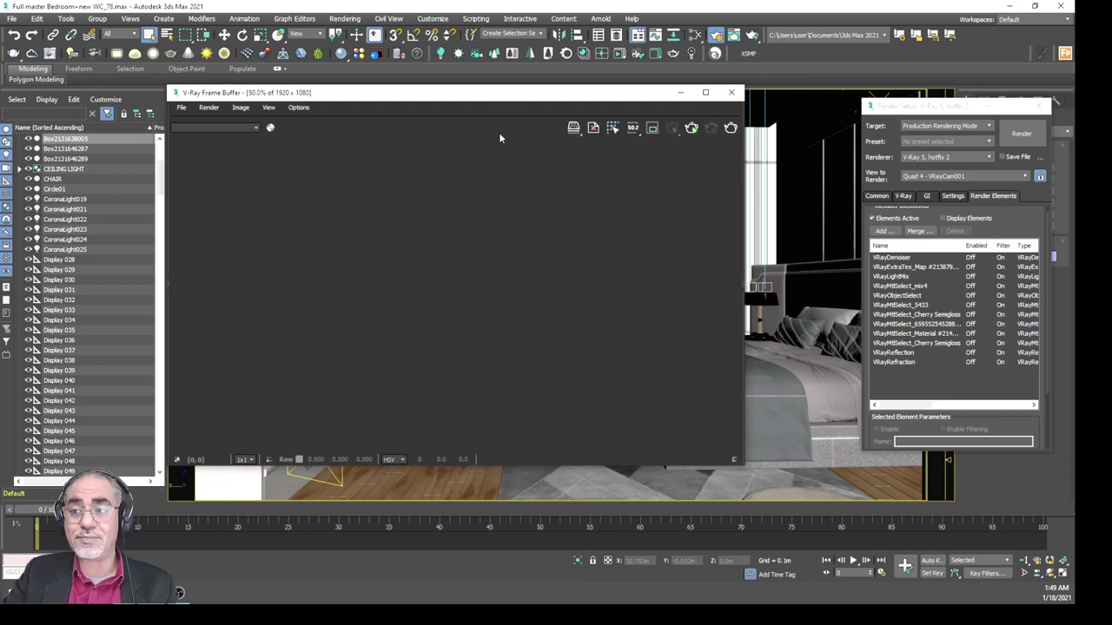
drag(491, 100, 487, 82)
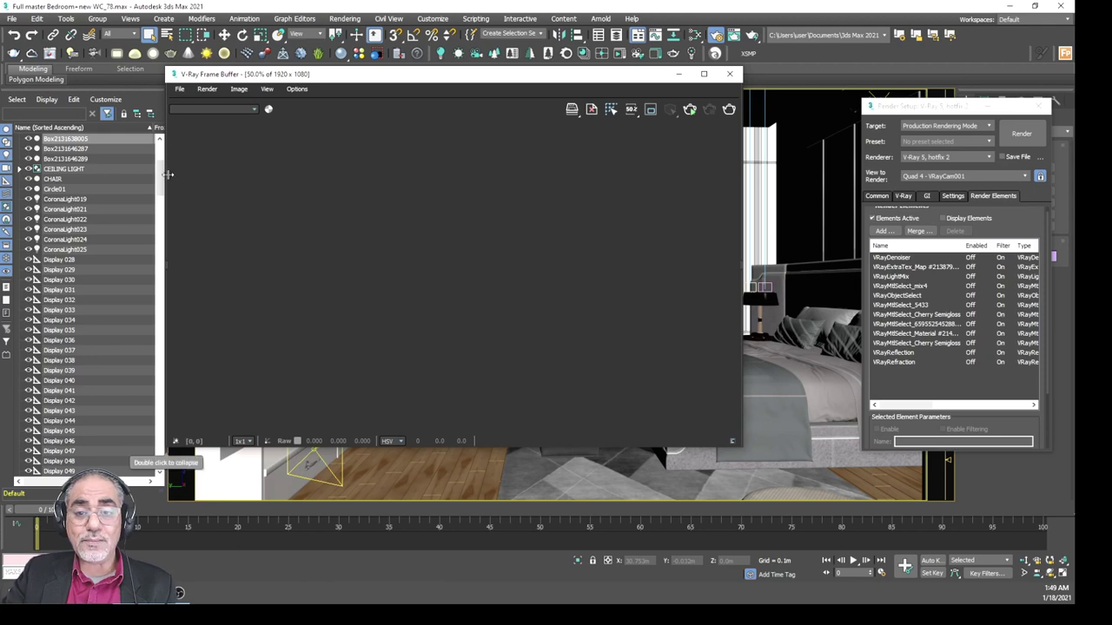
drag(163, 174, 157, 185)
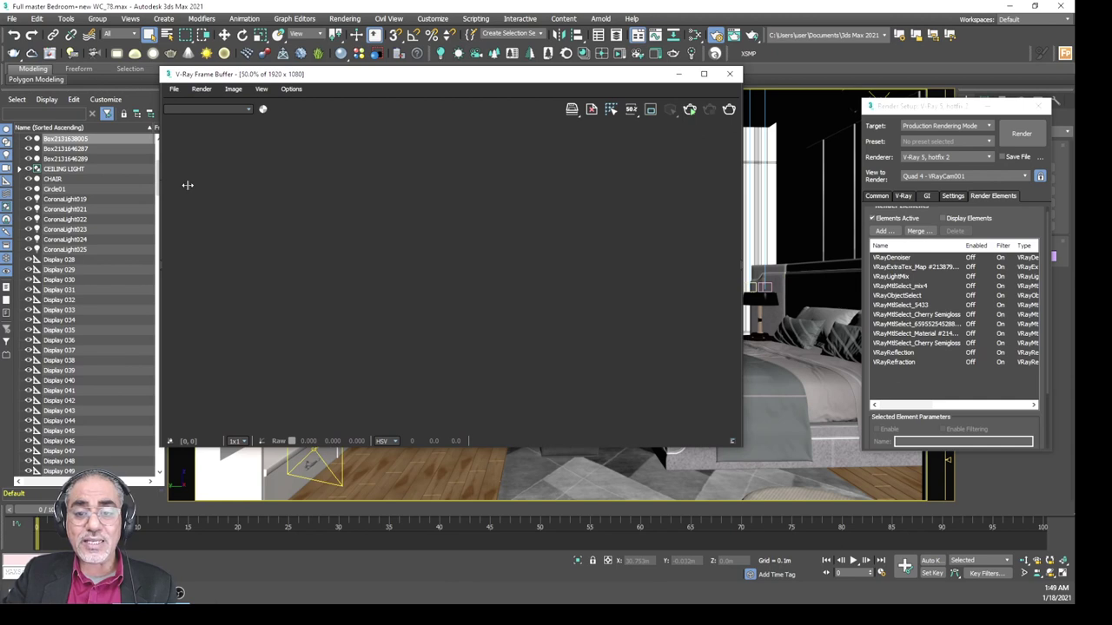
click(161, 264)
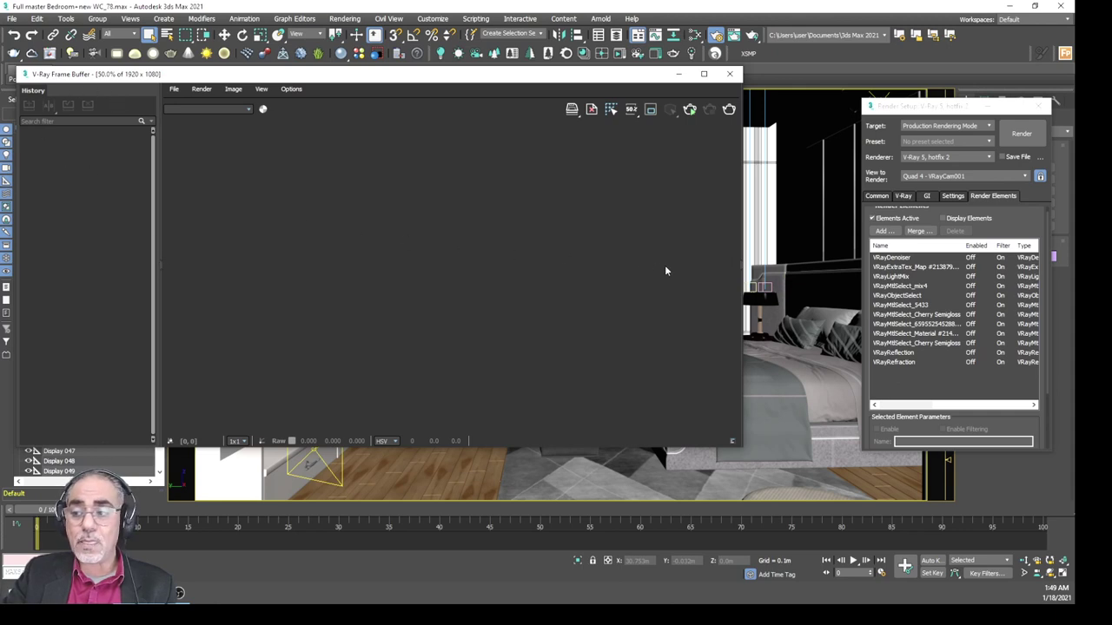
- Show the Layers/Properties panel in the frame buffer and reposition the widened window
click(738, 265)
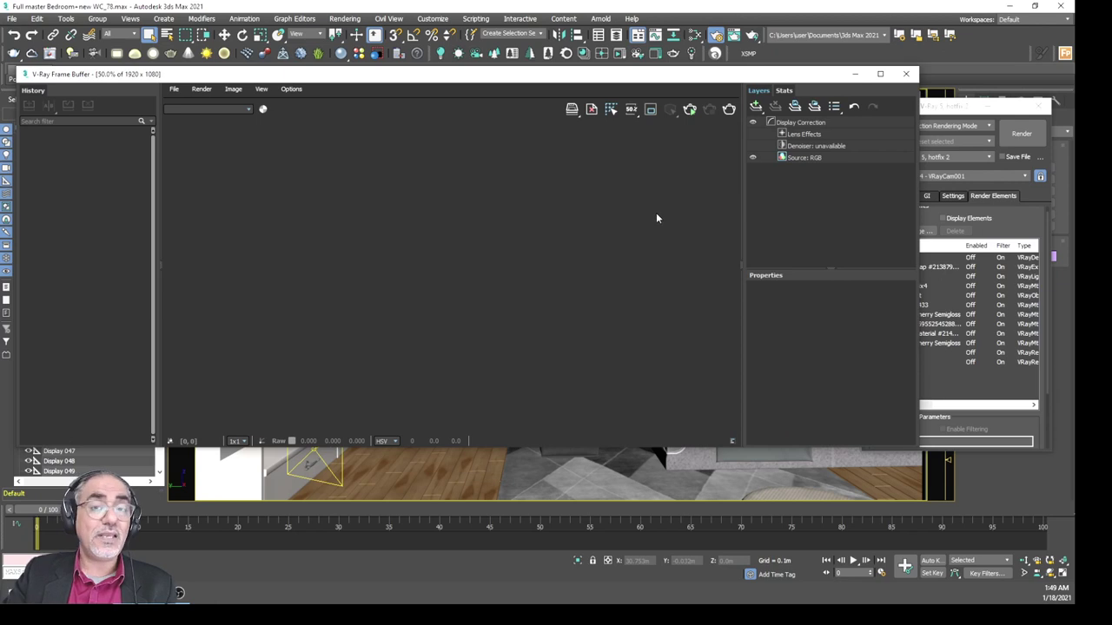
drag(325, 77, 358, 57)
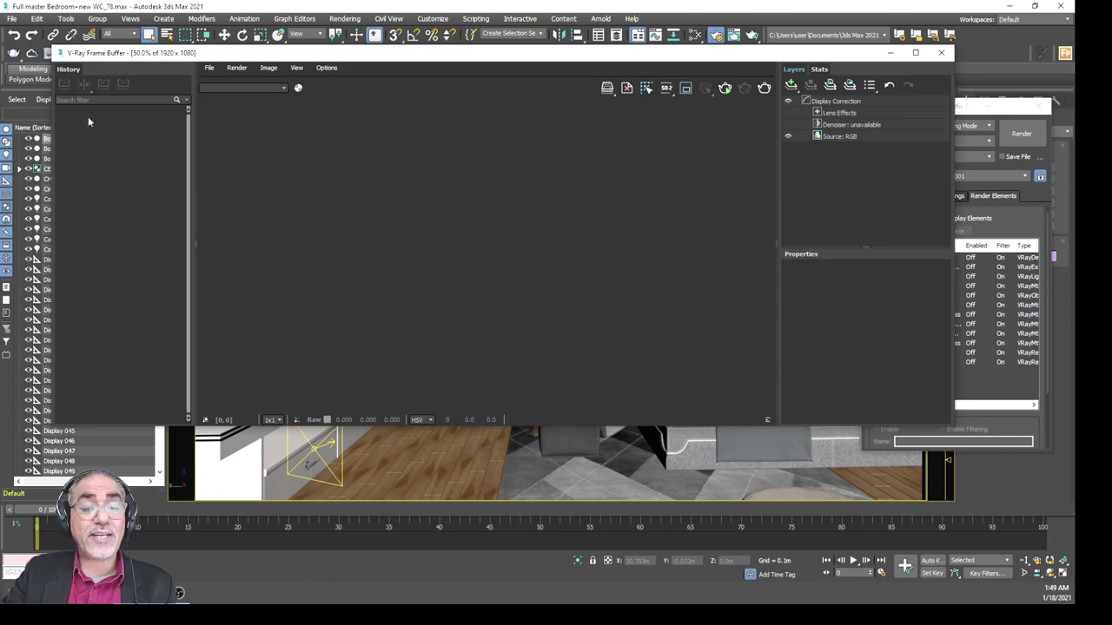
click(326, 69)
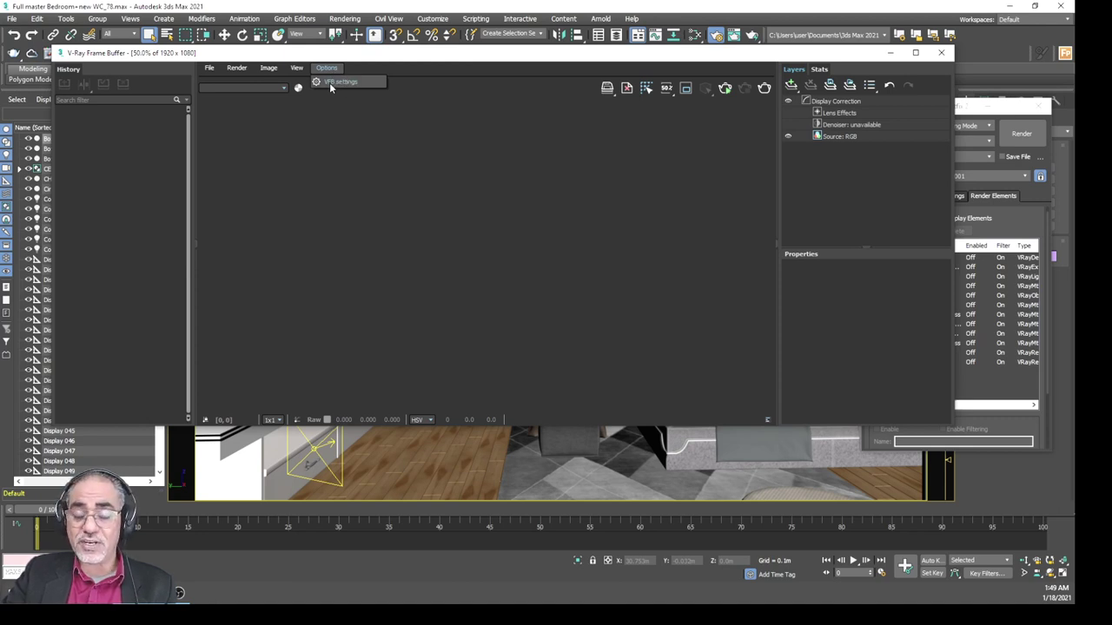
- In VFB settings, enable render History and lower Max Size on Disk to 50000 MB
click(330, 83)
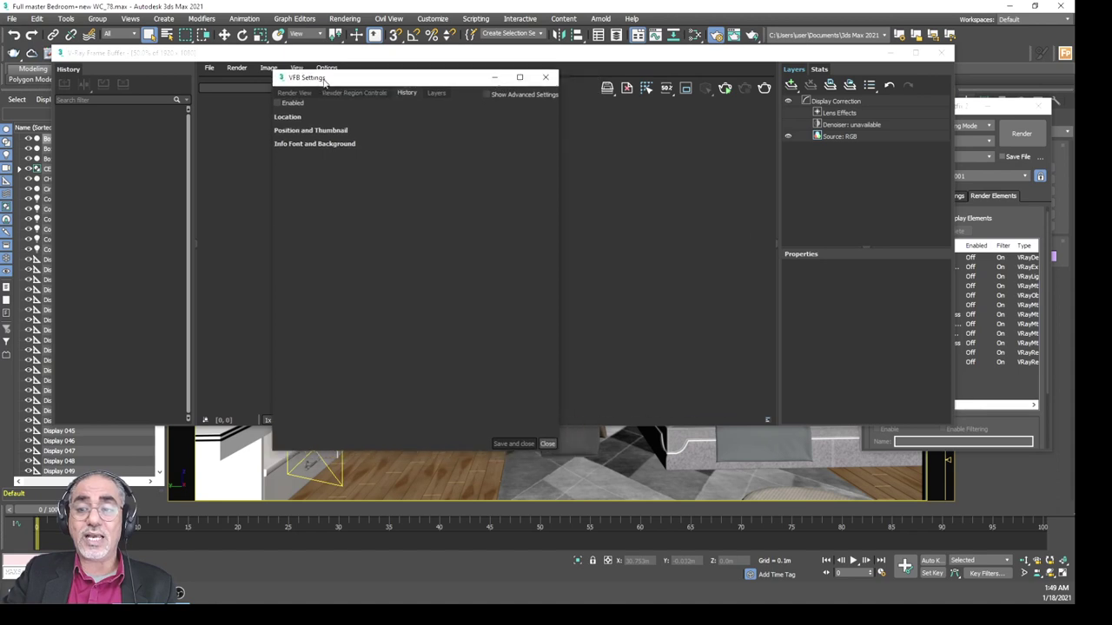
click(278, 104)
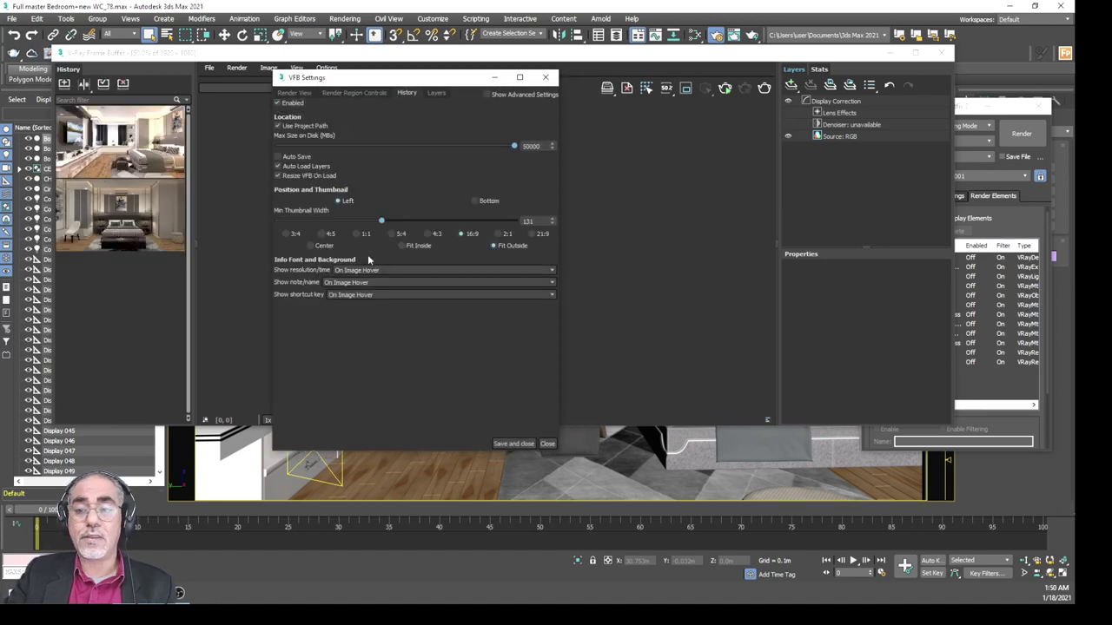
click(278, 104)
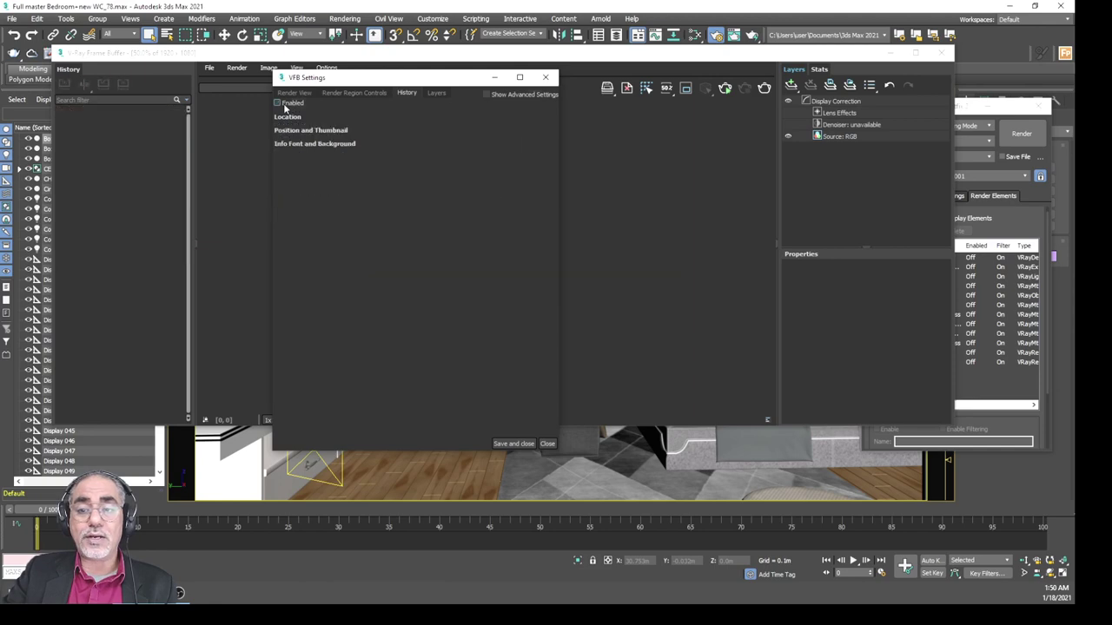
click(284, 106)
click(284, 106)
click(284, 106)
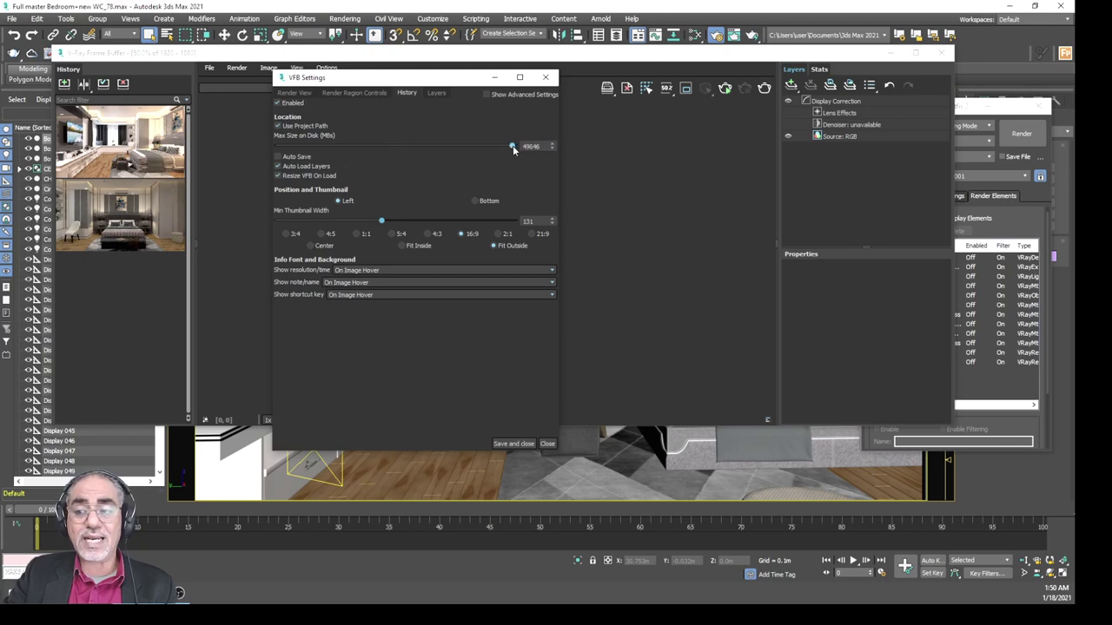
drag(515, 146, 489, 145)
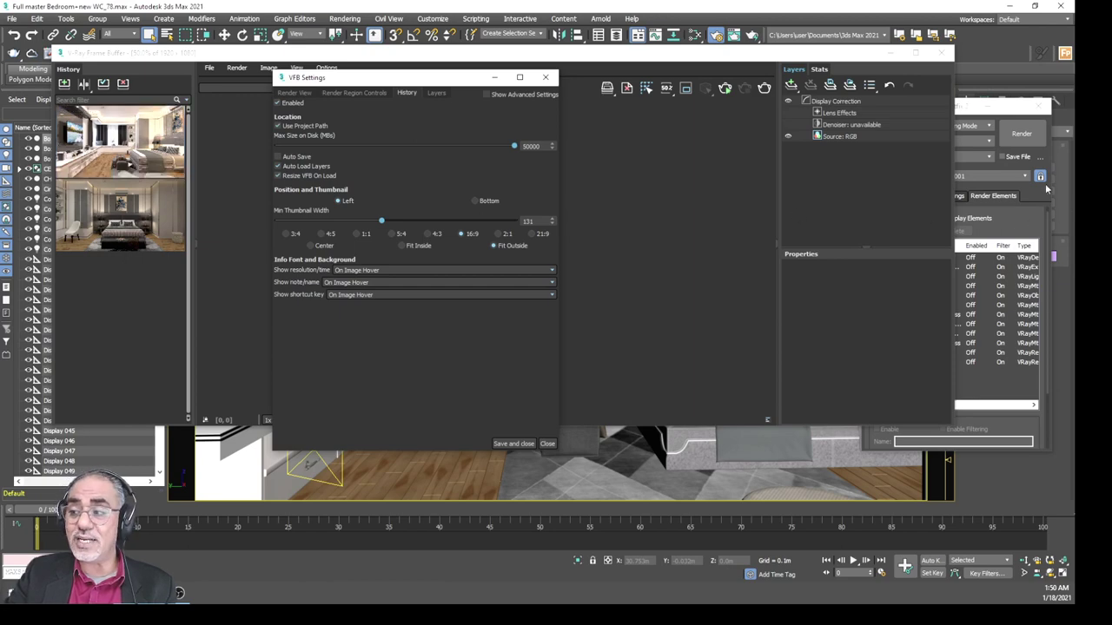
click(986, 223)
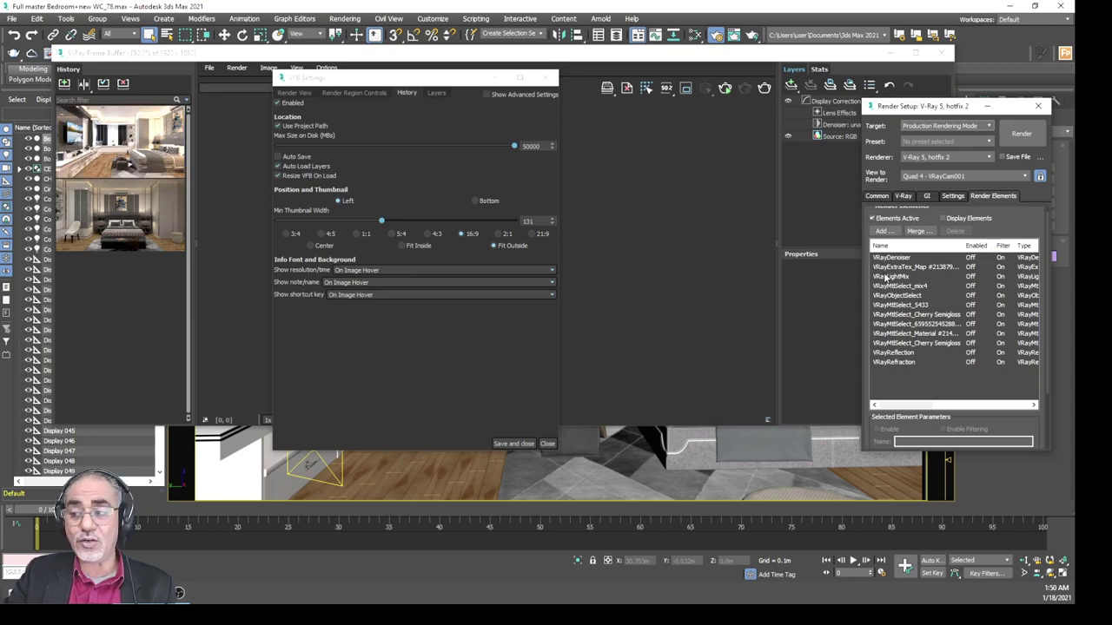
drag(343, 80, 361, 64)
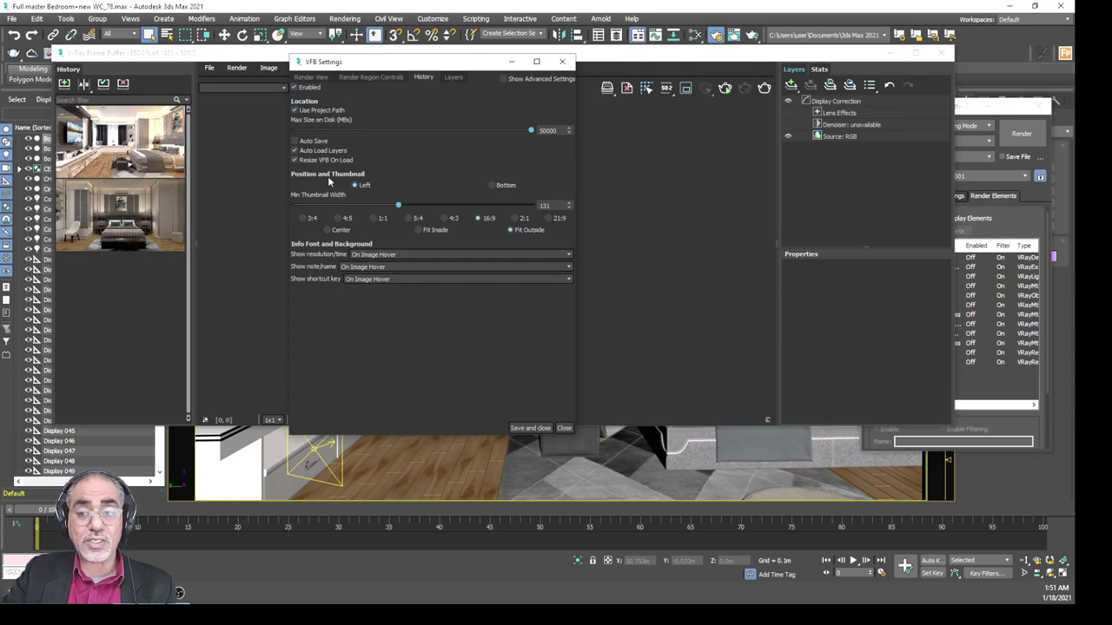
- Keep history thumbnails on the Left and set Min Thumbnail Width to 165
click(493, 186)
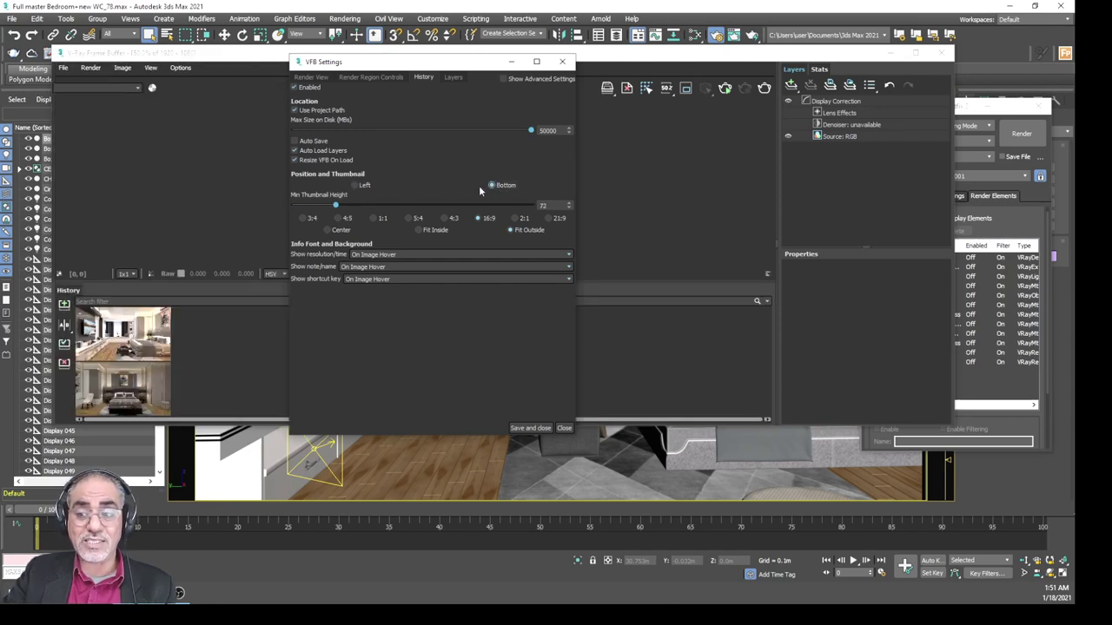
click(355, 186)
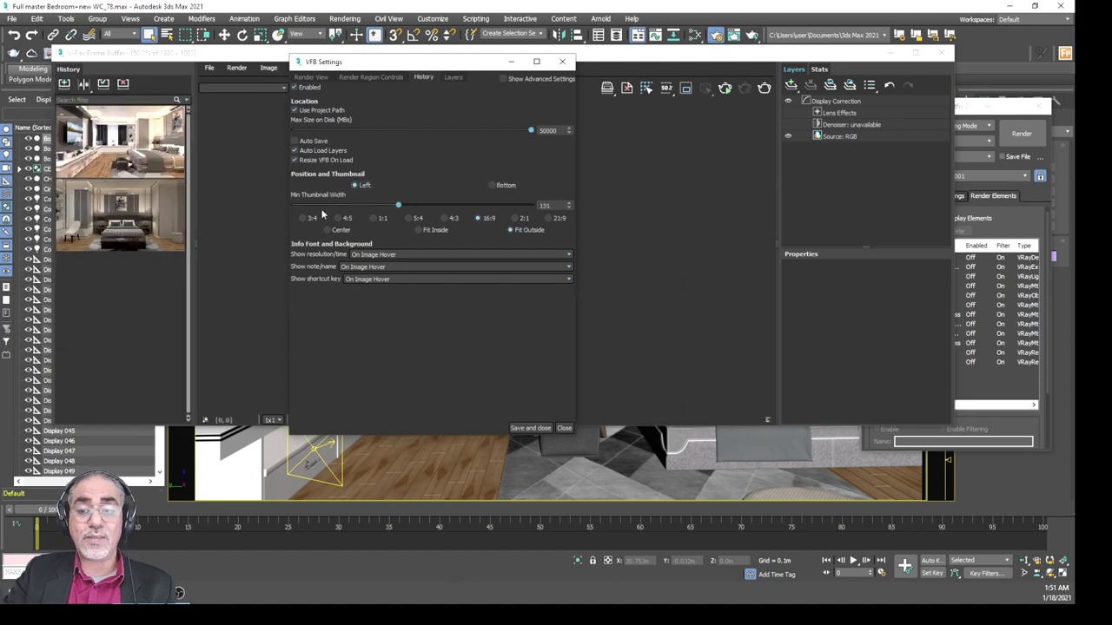
mouse_move(399, 206)
mouse_down()
mouse_move(413, 207)
mouse_move(358, 207)
mouse_move(454, 206)
mouse_move(363, 210)
mouse_up()
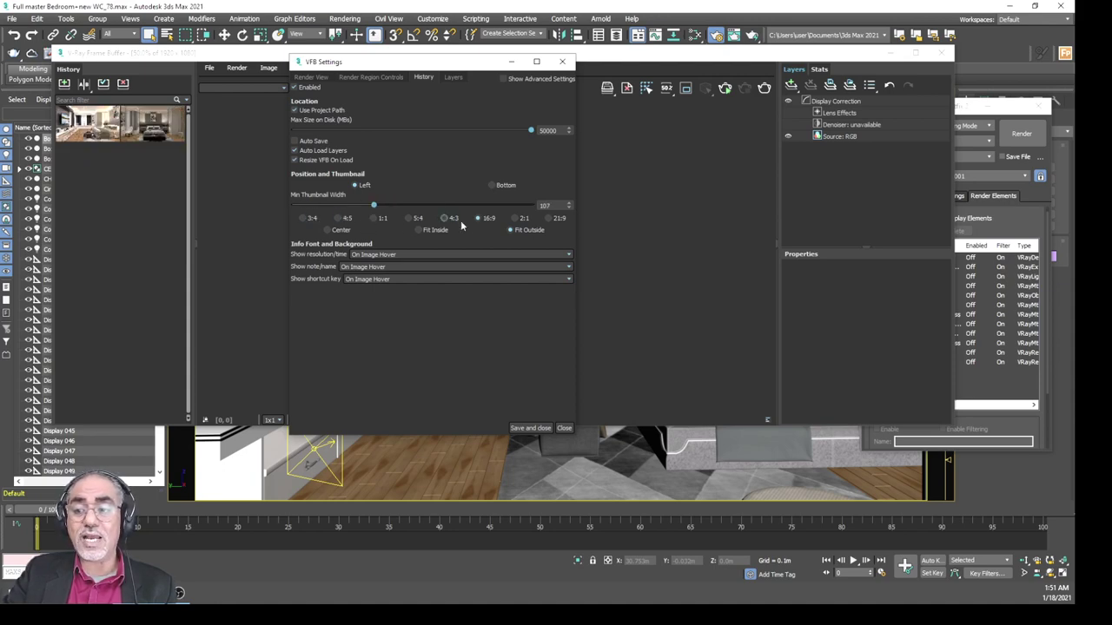
click(376, 224)
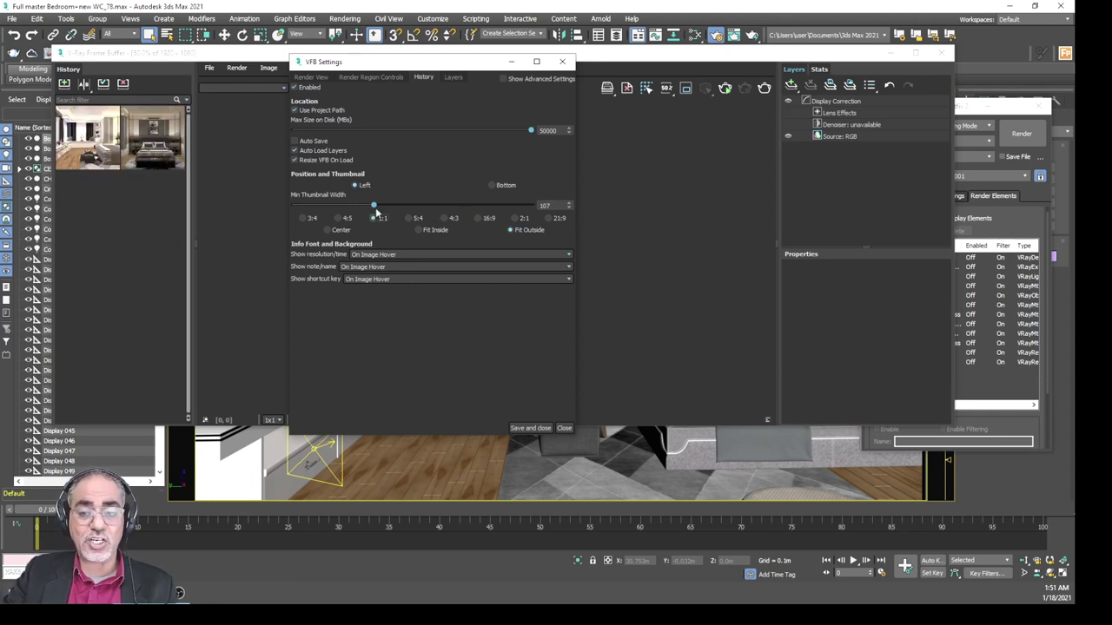
drag(373, 205, 435, 205)
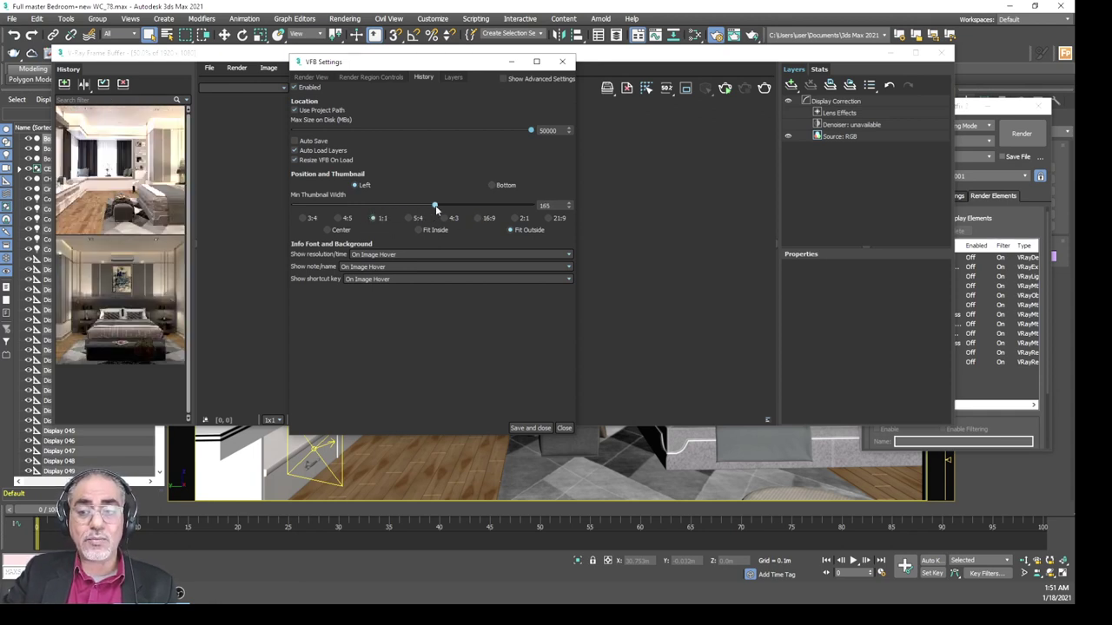
- Restore 16:9 thumbnail aspect with Fit Outside and adjust the history panel width
click(480, 219)
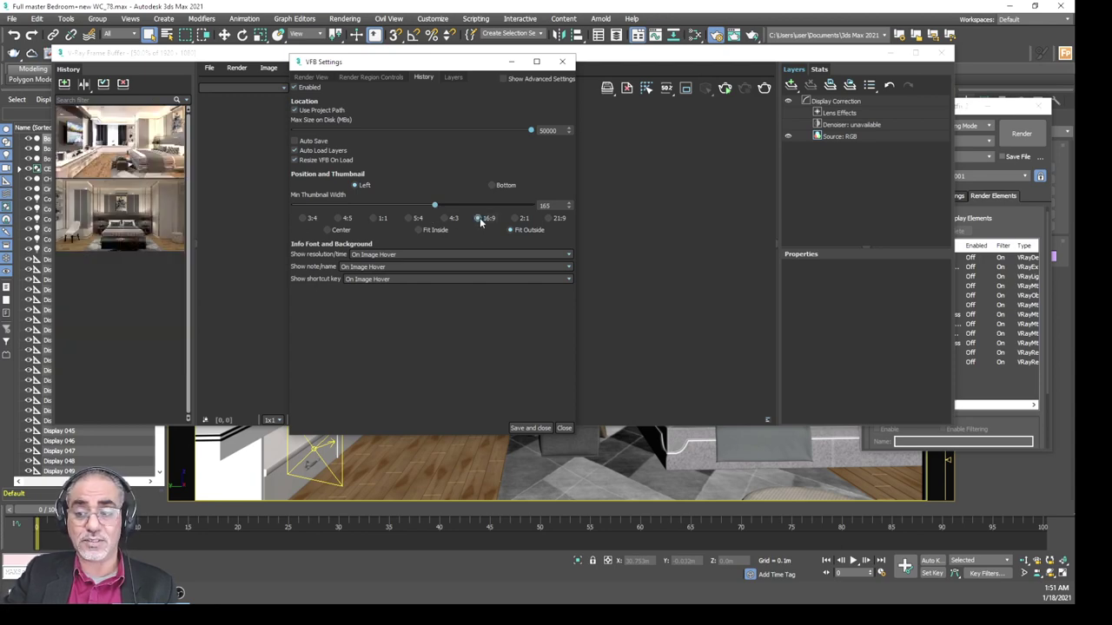
drag(190, 219, 213, 217)
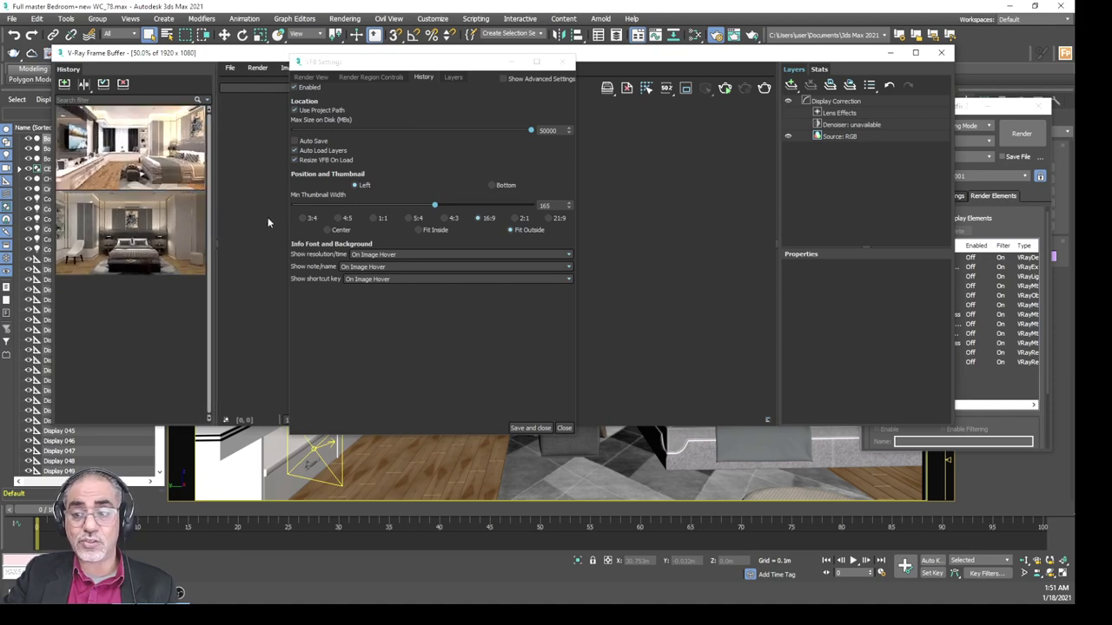
click(330, 231)
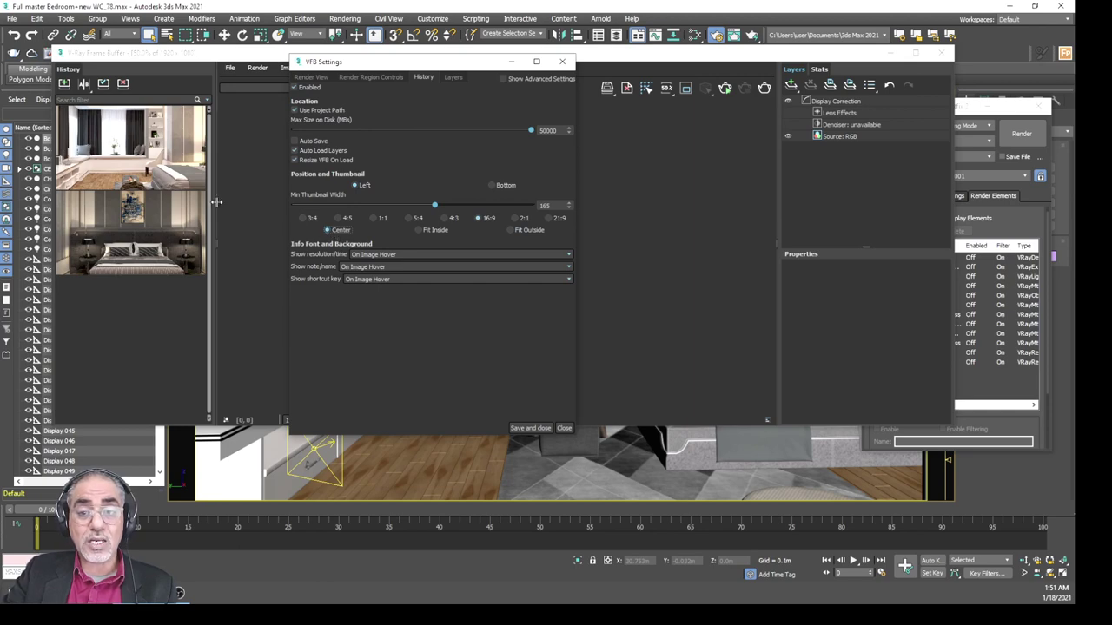
mouse_move(216, 204)
mouse_down()
mouse_move(245, 212)
mouse_move(215, 213)
mouse_up()
click(418, 230)
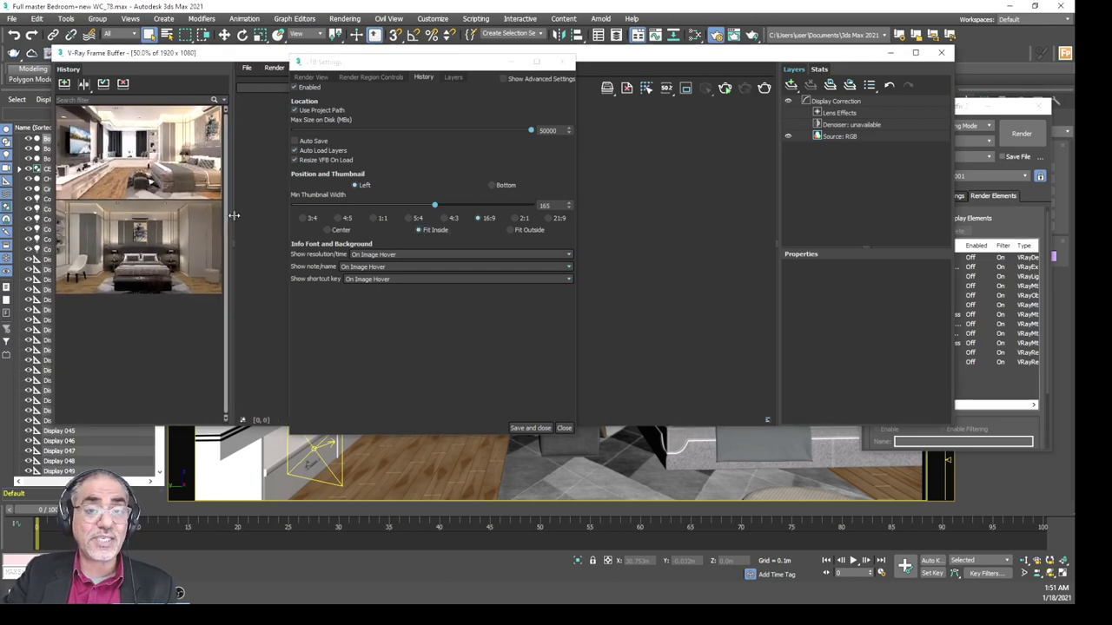
click(511, 231)
drag(223, 219, 213, 220)
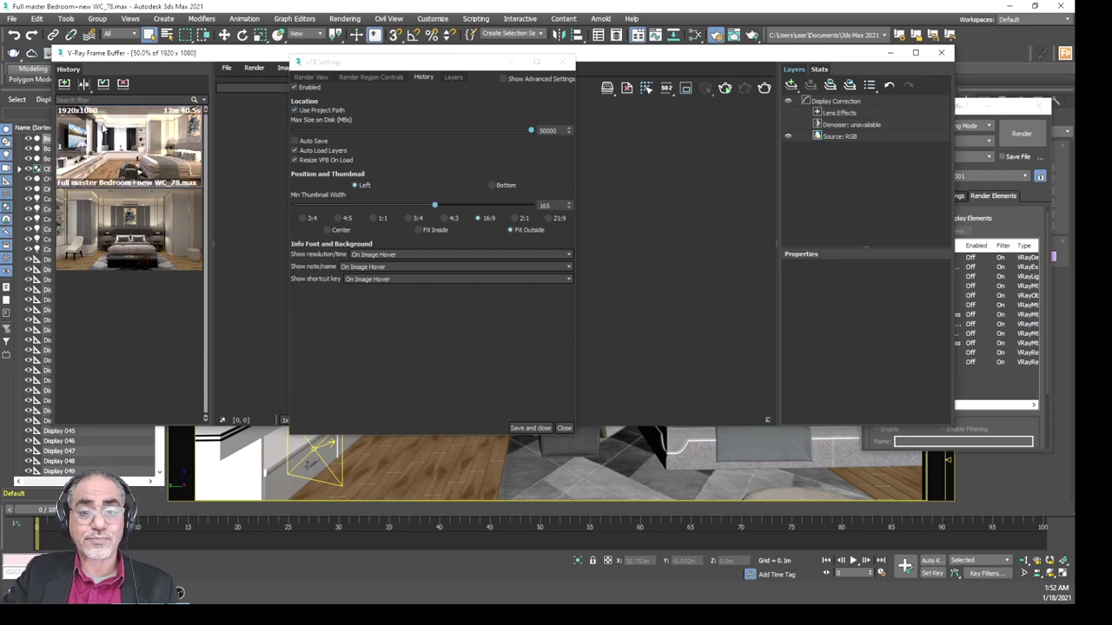
mouse_move(131, 146)
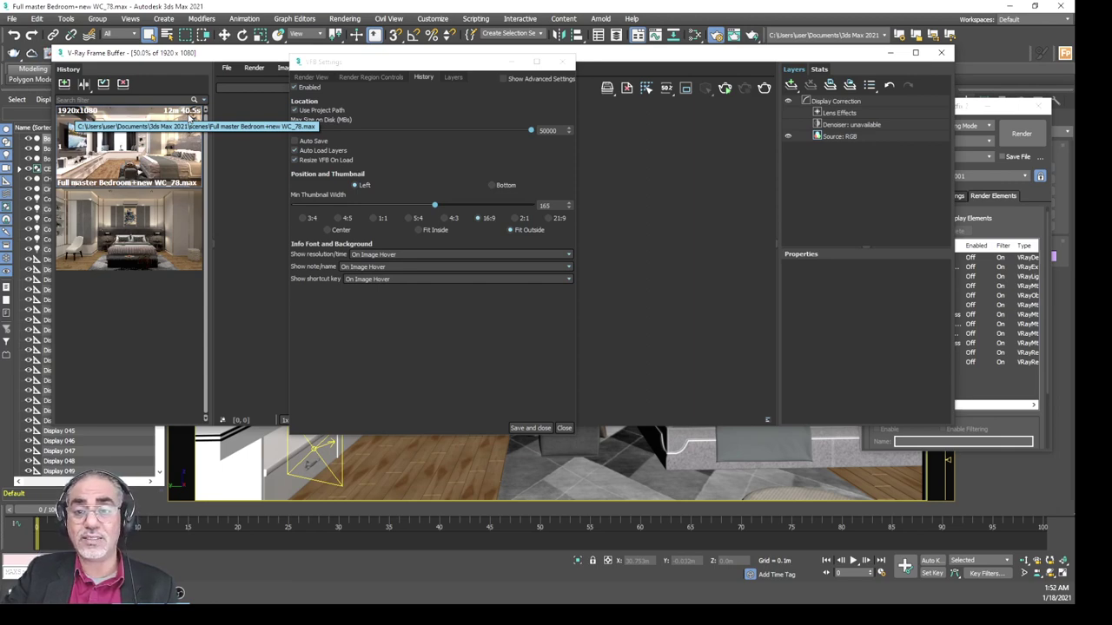
- Set the history resolution/time display to On Image Hover, after trying Always and On History Hover
click(378, 256)
click(369, 266)
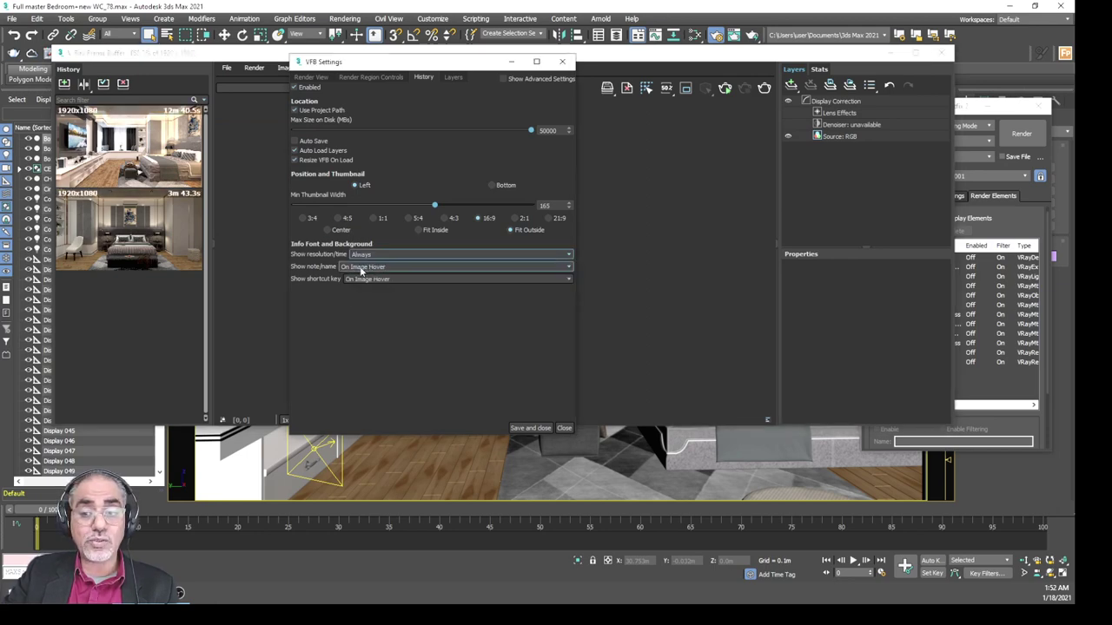
click(395, 257)
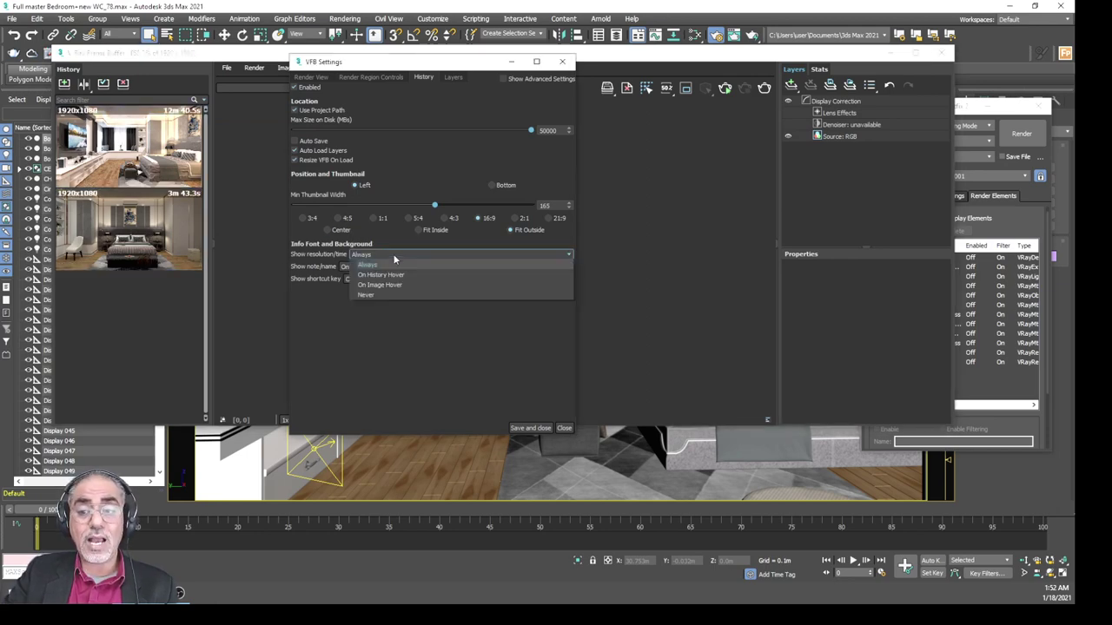
click(380, 275)
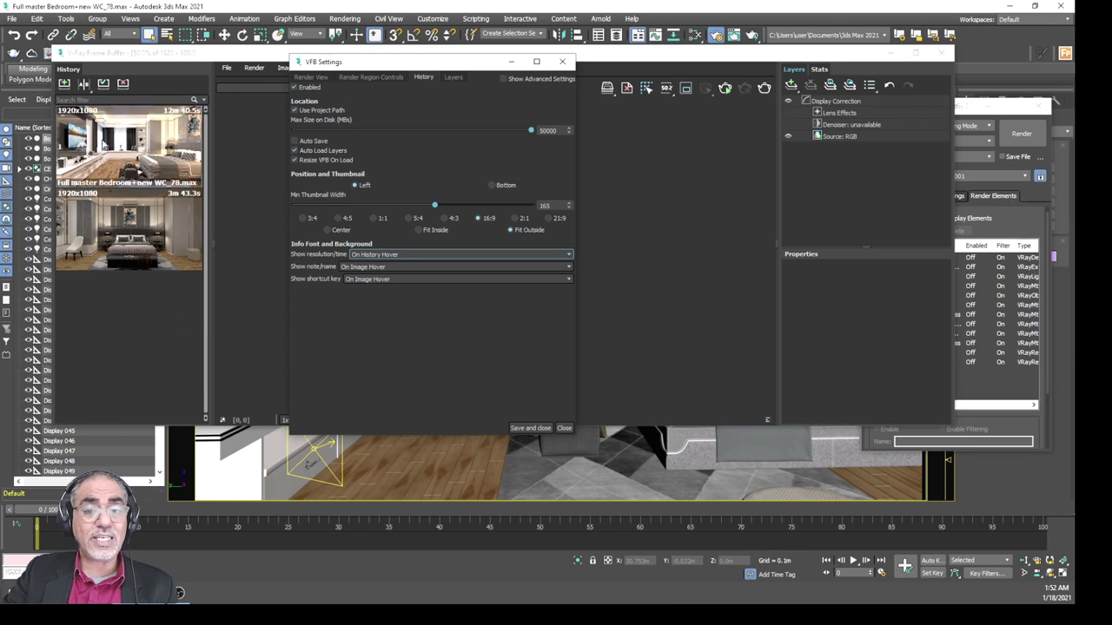
click(396, 257)
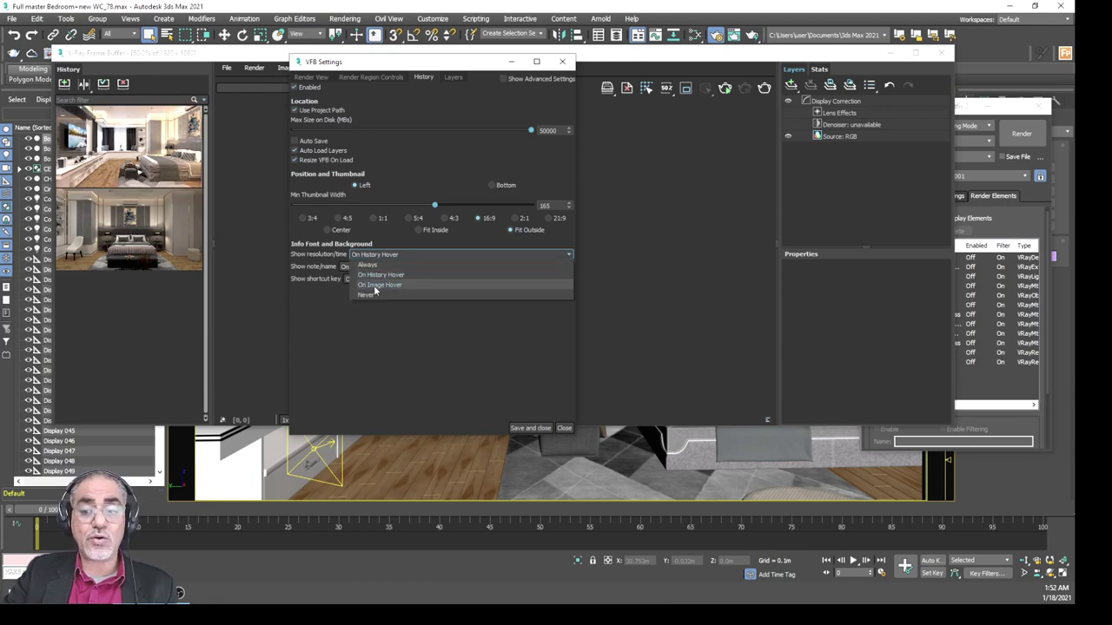
click(382, 287)
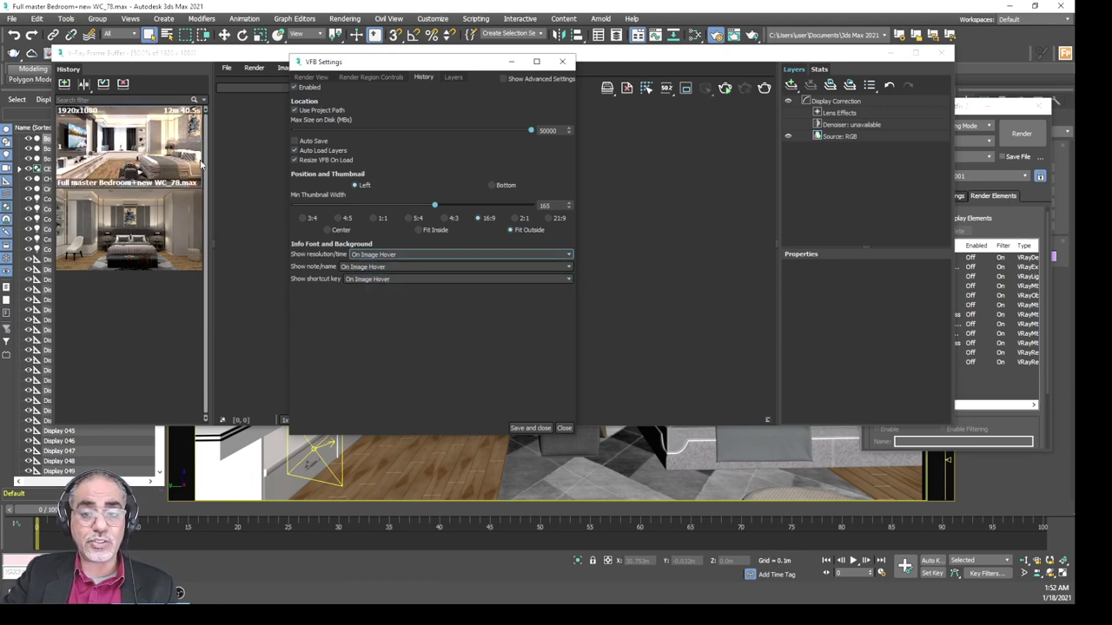
click(387, 255)
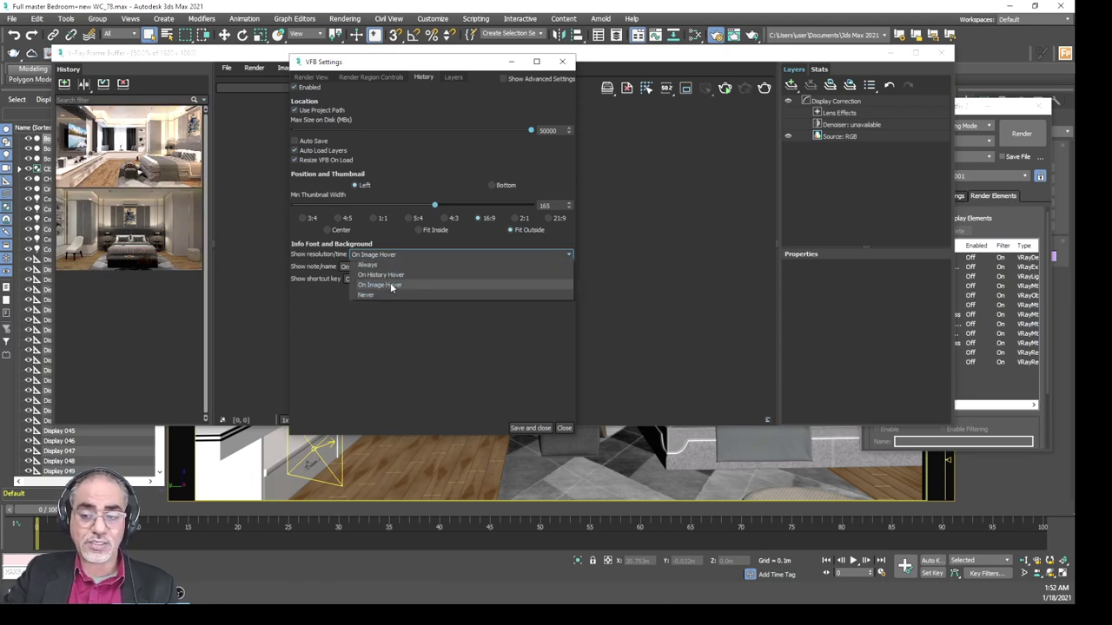
click(391, 288)
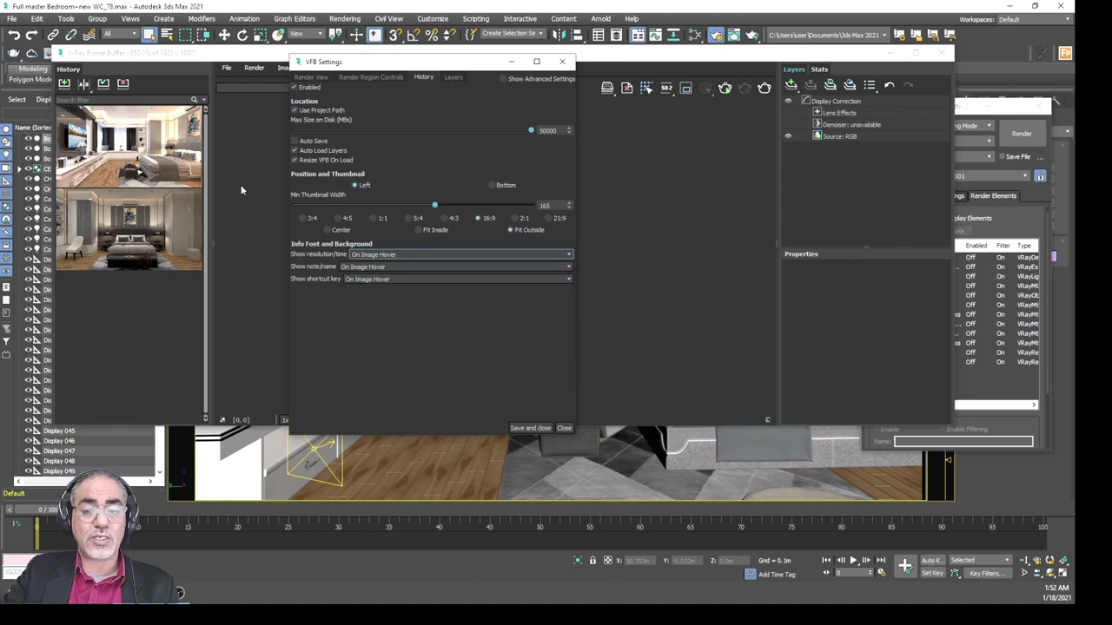
mouse_move(128, 230)
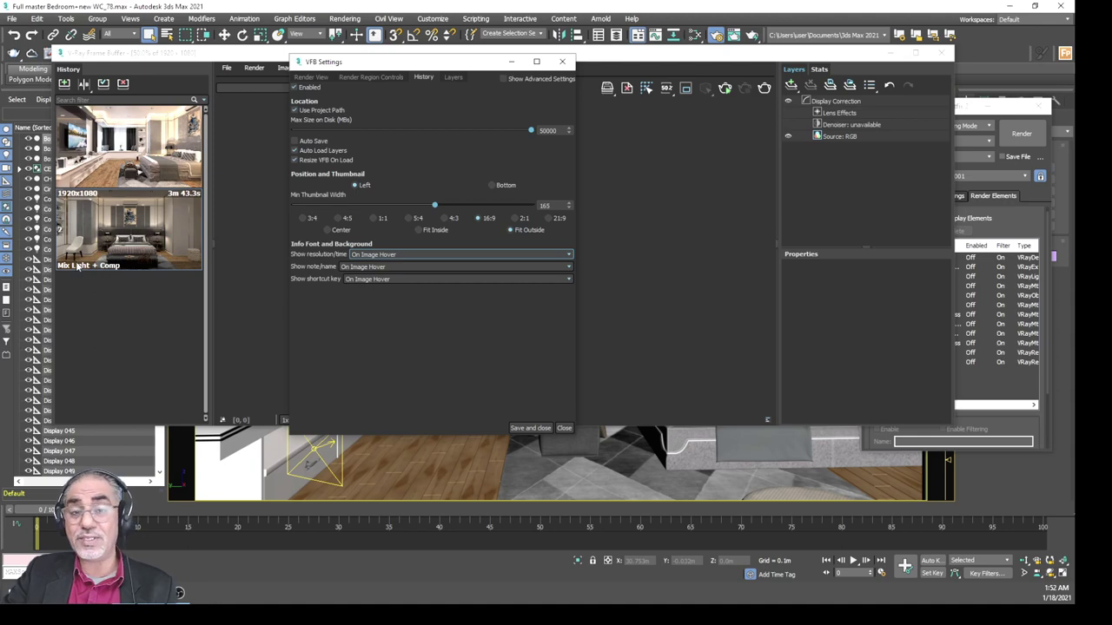
- Add the note 'Mix Light + Comp' to the second history render and save the VFB settings
right_click(96, 223)
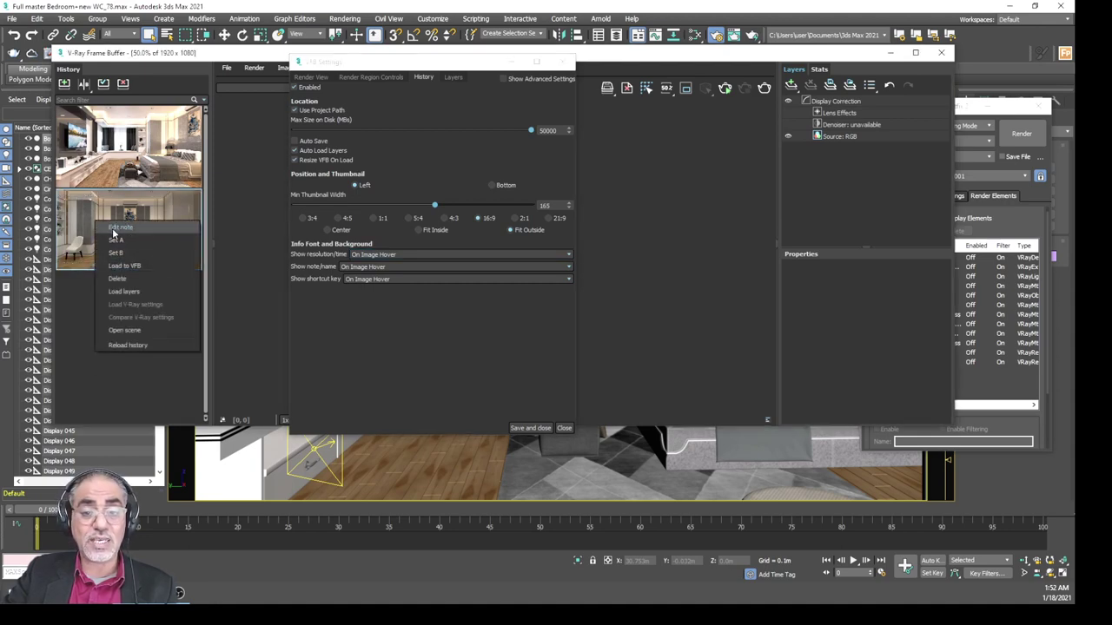
click(113, 230)
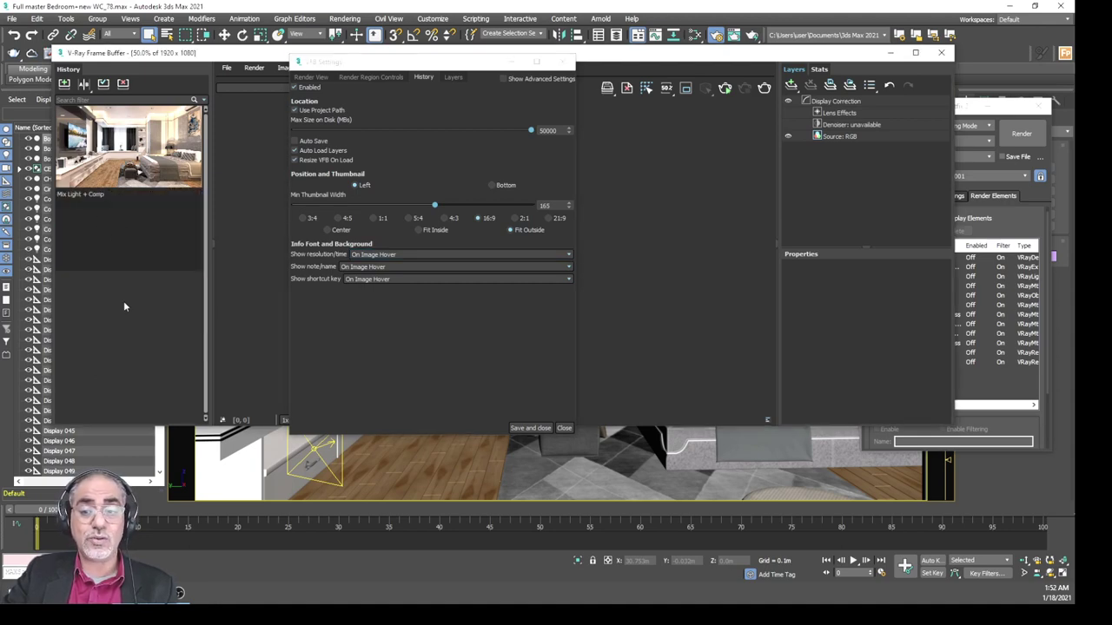
click(123, 301)
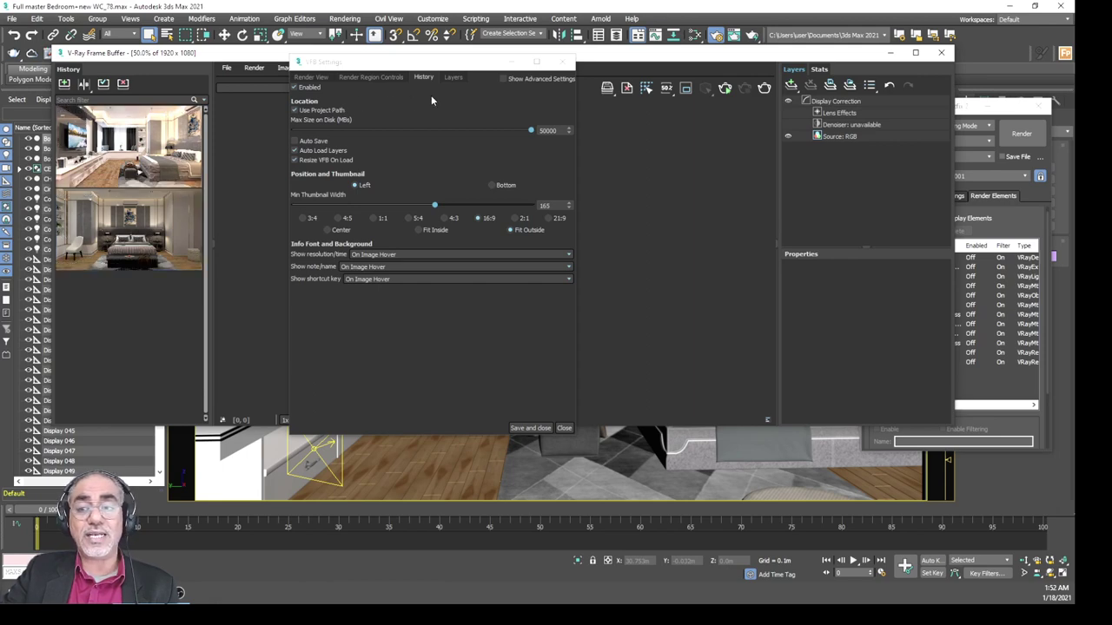
click(530, 427)
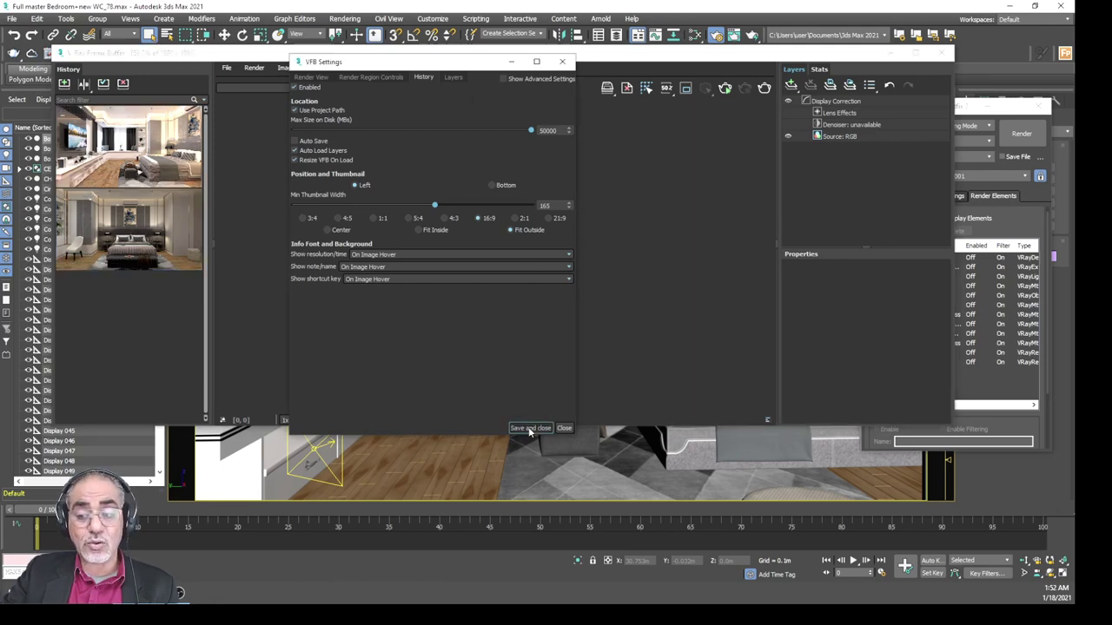
mouse_move(129, 146)
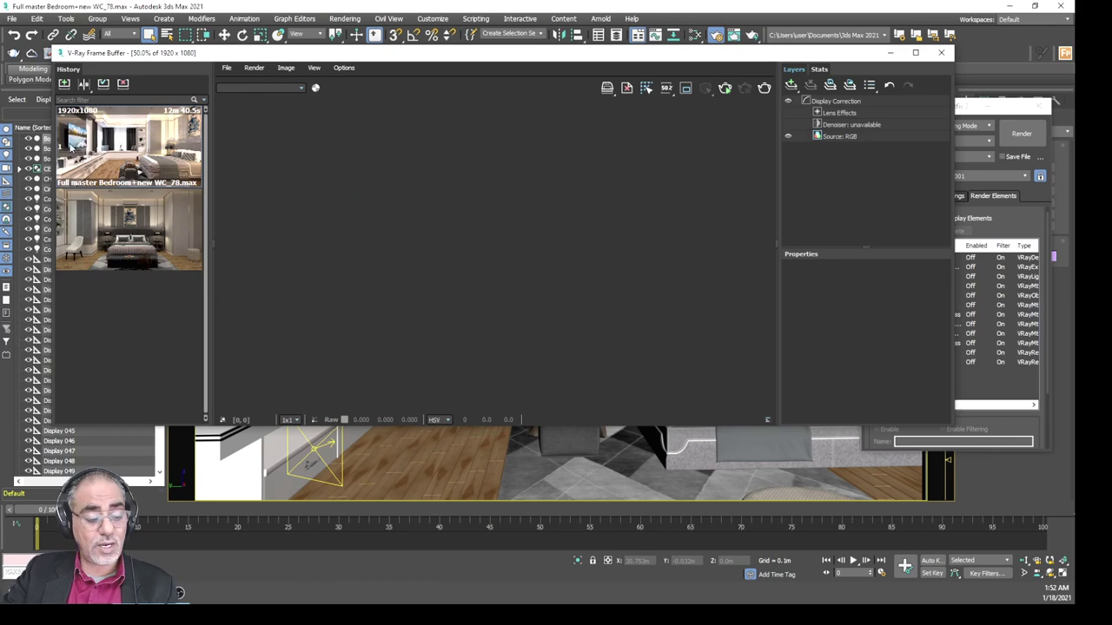
- Load the first bedroom render from History into the frame buffer view
double_click(71, 147)
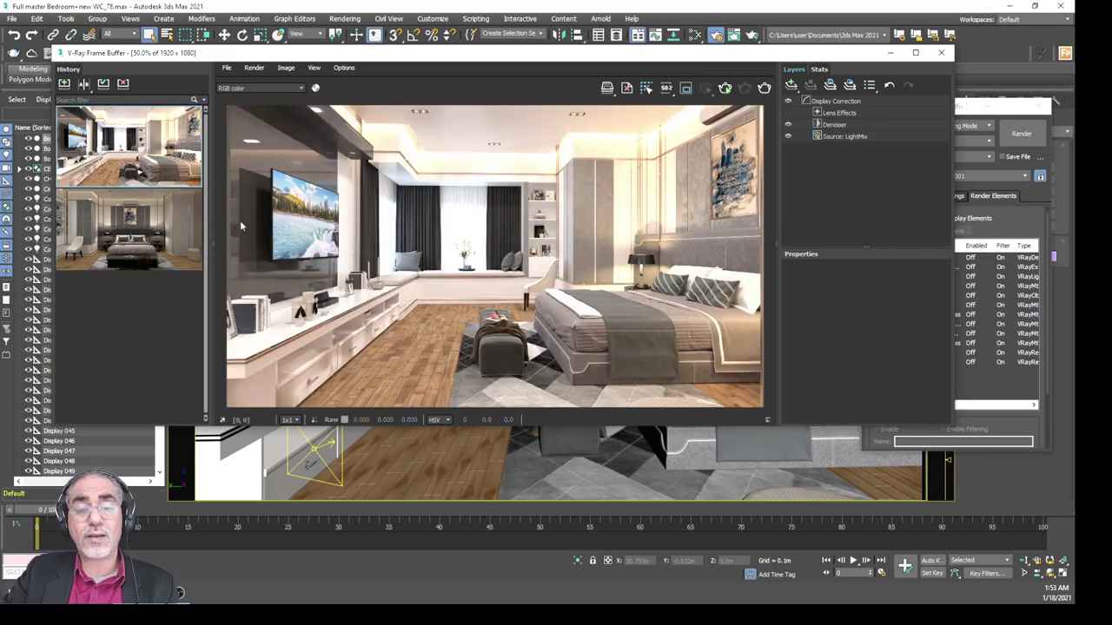
right_click(124, 140)
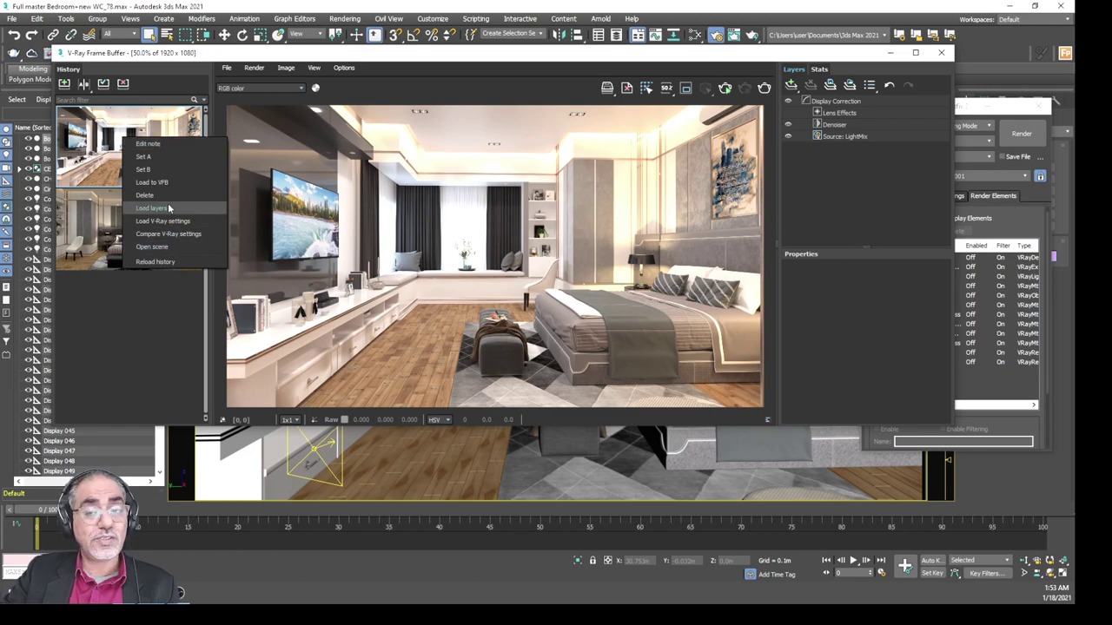
click(162, 144)
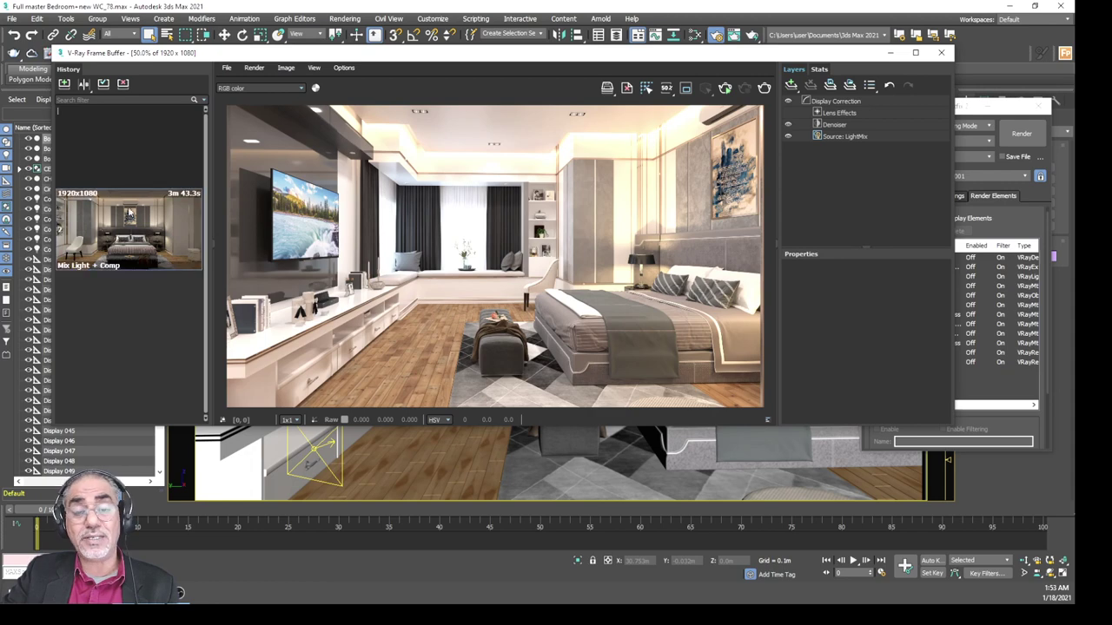
mouse_move(129, 229)
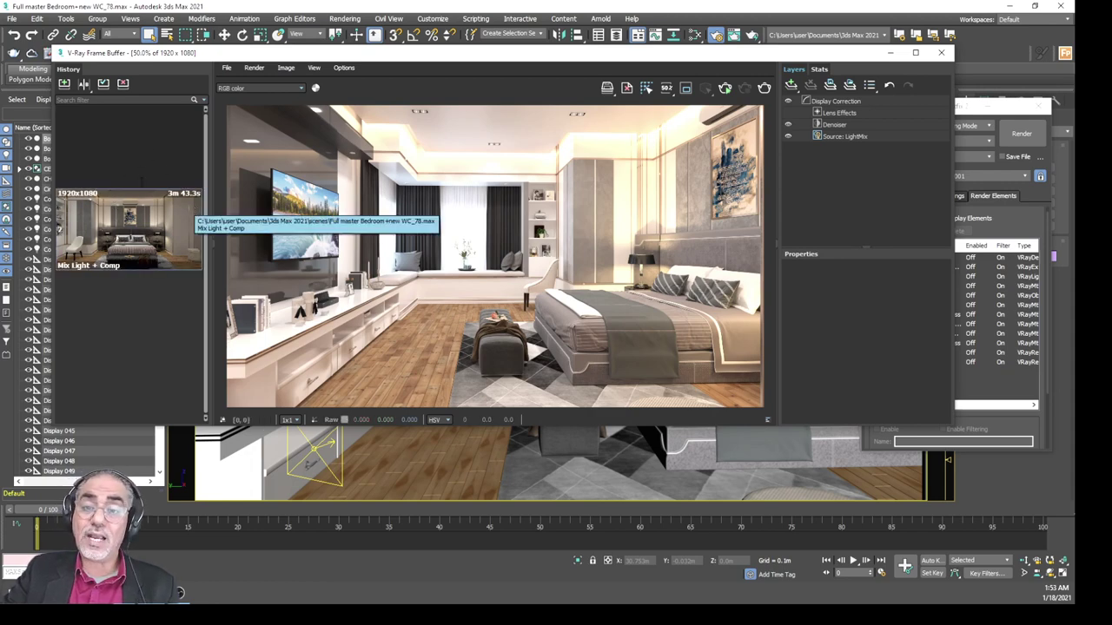
double_click(136, 171)
right_click(130, 139)
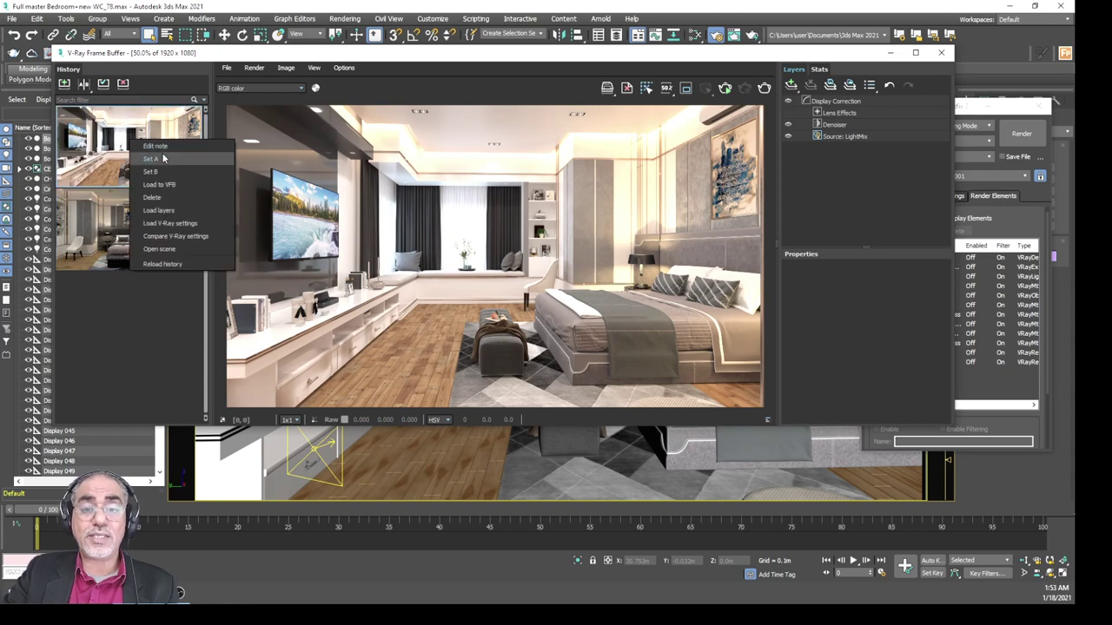
- Compare the first and second history renders as A and B, then turn A/B compare off
click(150, 159)
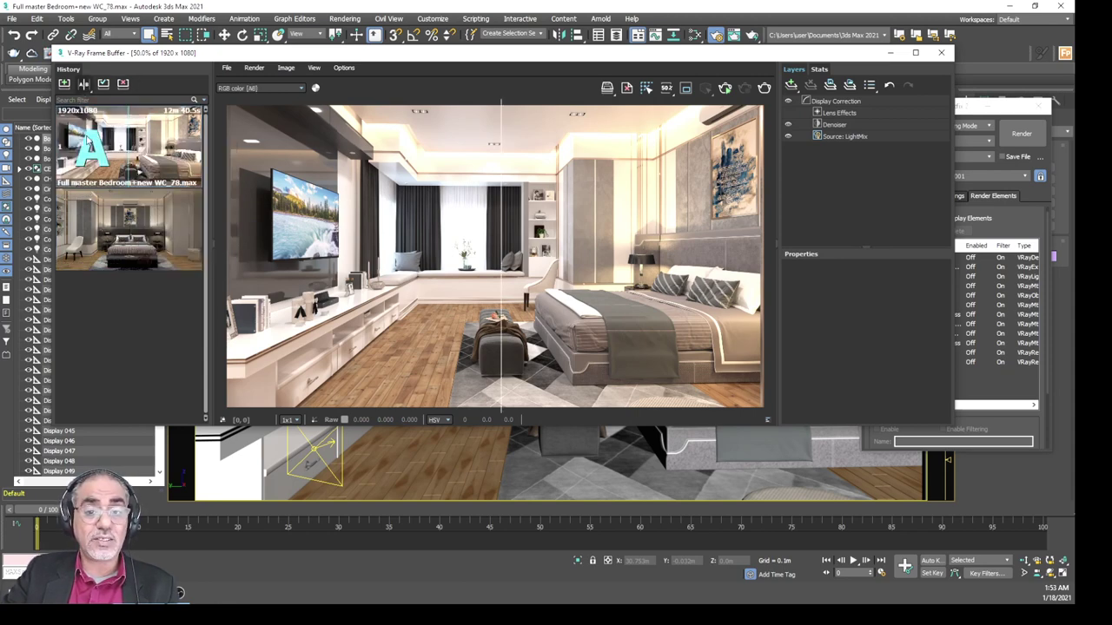
click(165, 231)
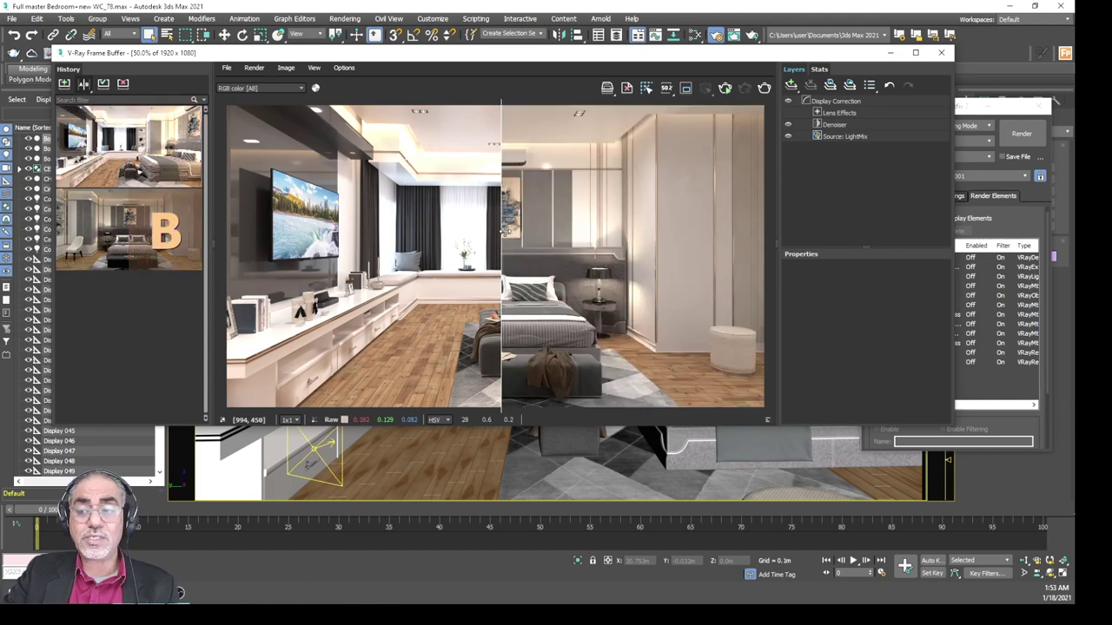
mouse_move(502, 232)
mouse_down()
mouse_move(399, 235)
mouse_move(596, 239)
mouse_move(380, 248)
mouse_move(501, 247)
mouse_up()
click(84, 82)
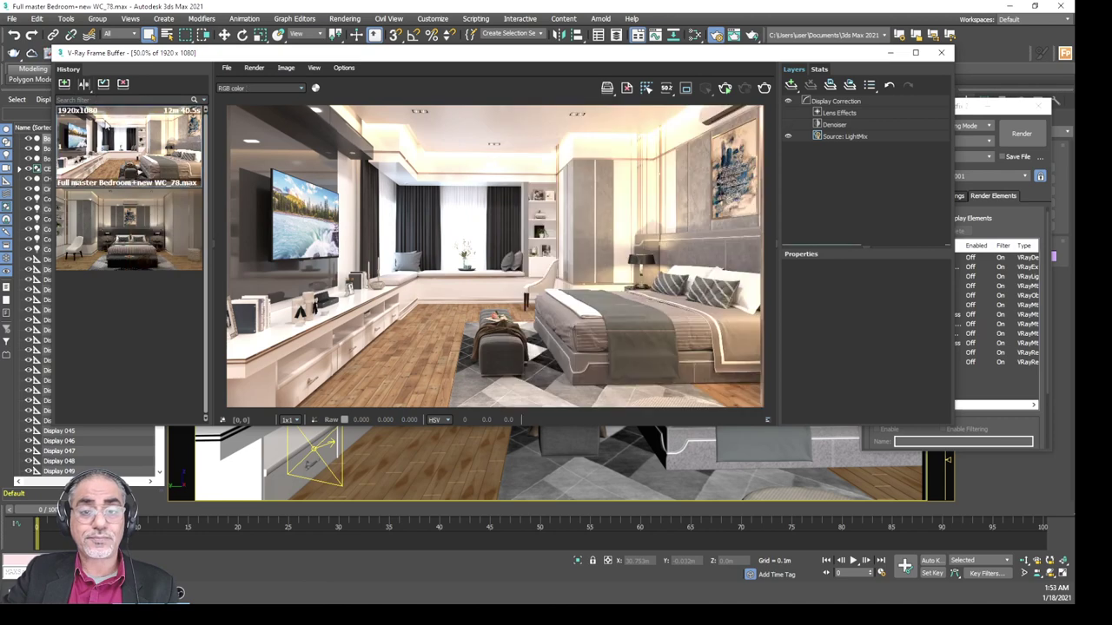
right_click(116, 122)
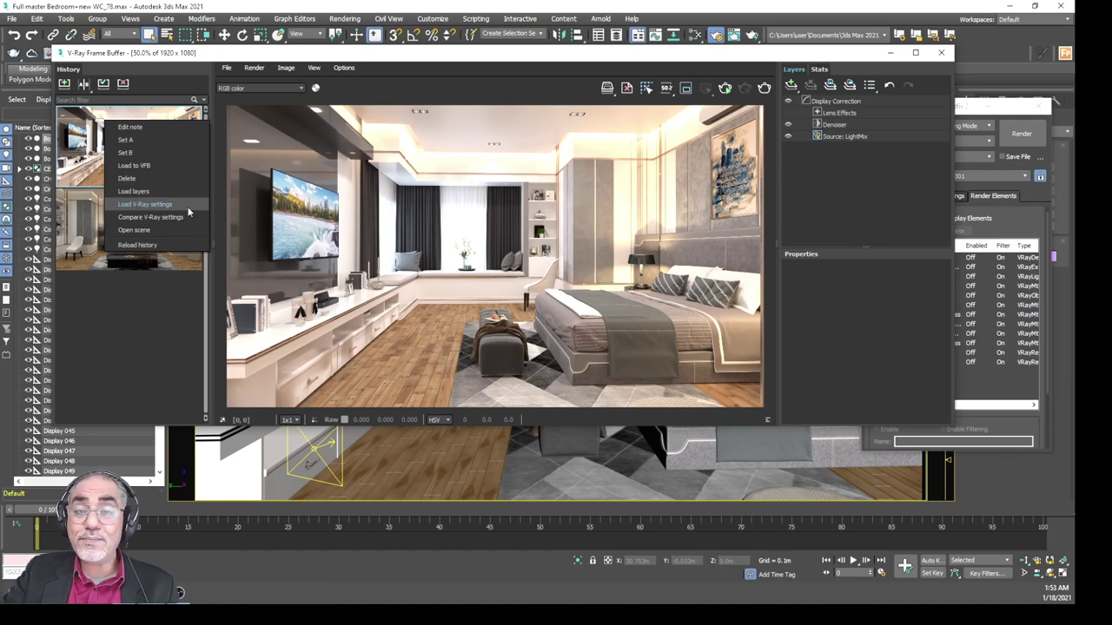
click(145, 291)
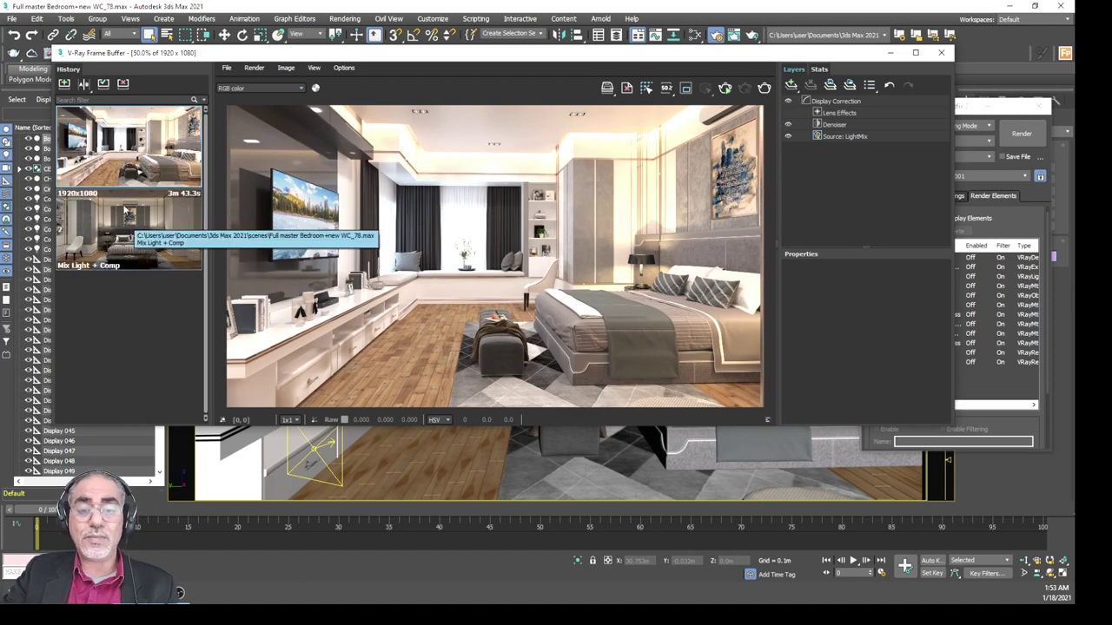
click(131, 161)
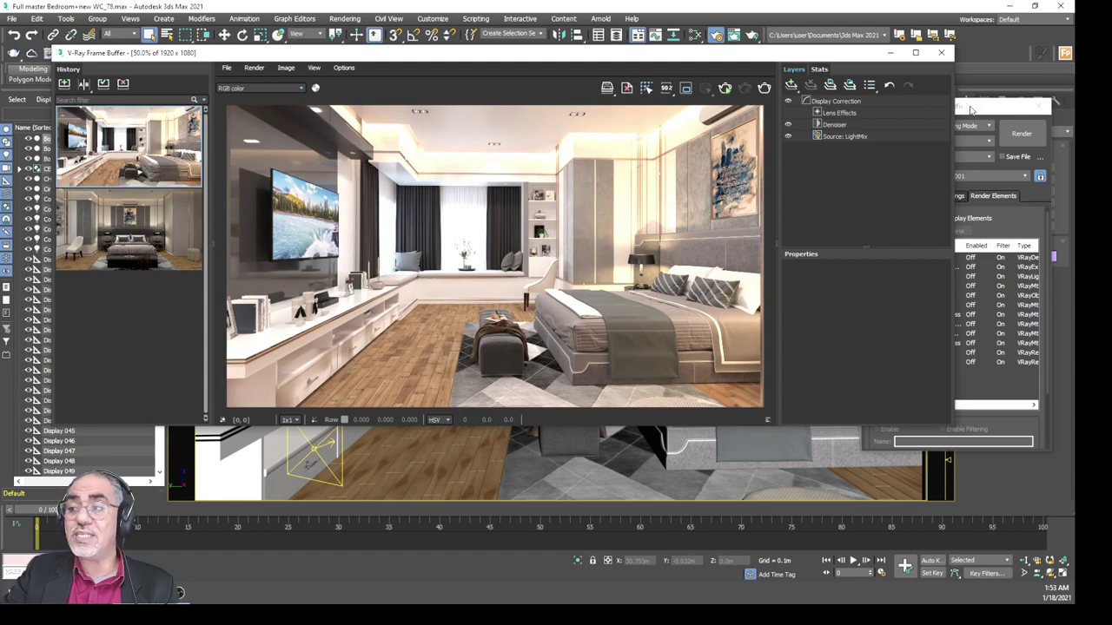
click(964, 108)
drag(964, 107, 522, 75)
click(436, 164)
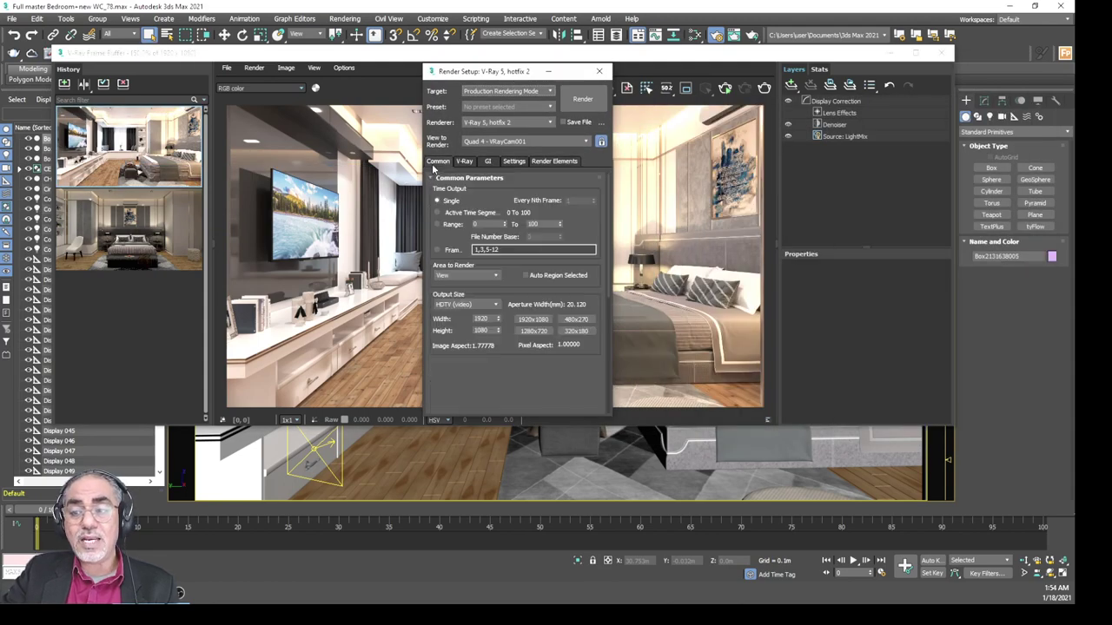
click(465, 161)
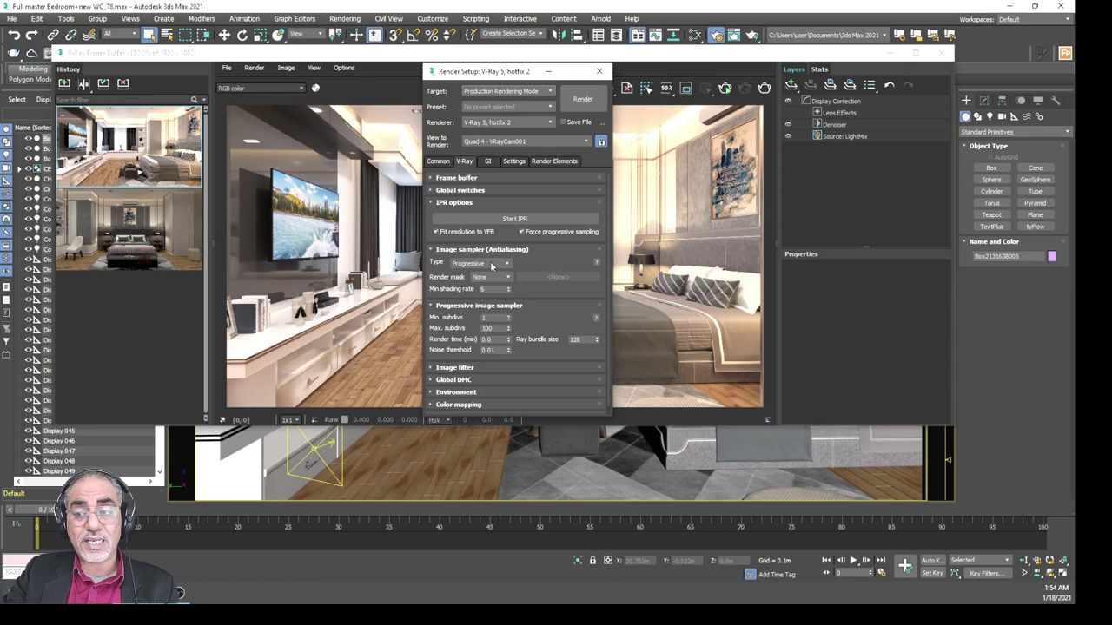
click(491, 164)
click(515, 162)
click(552, 162)
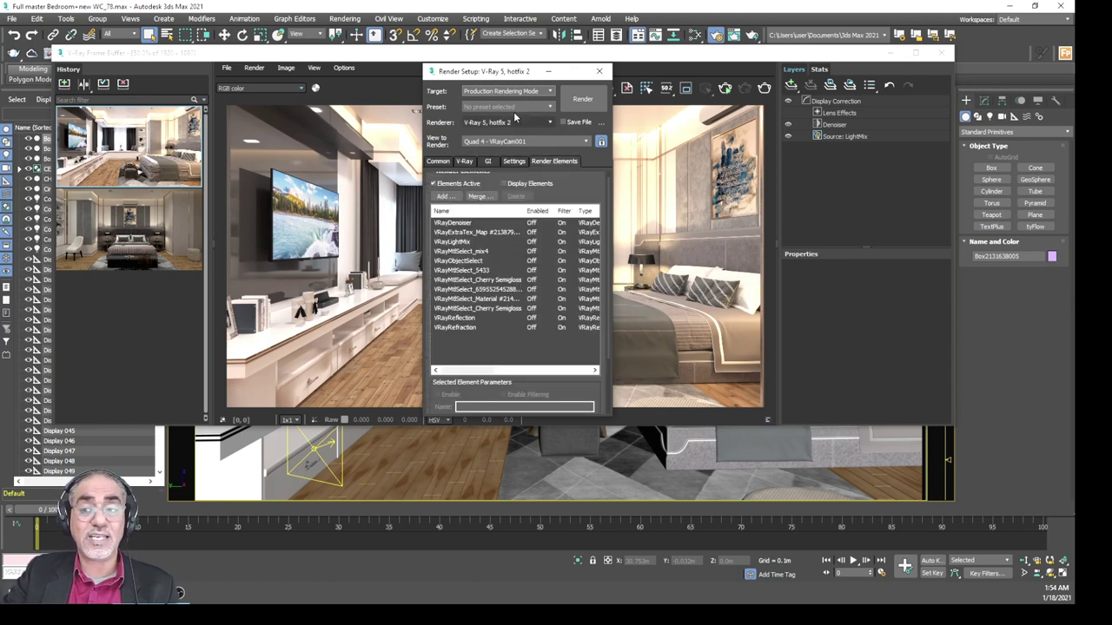
drag(473, 75, 727, 84)
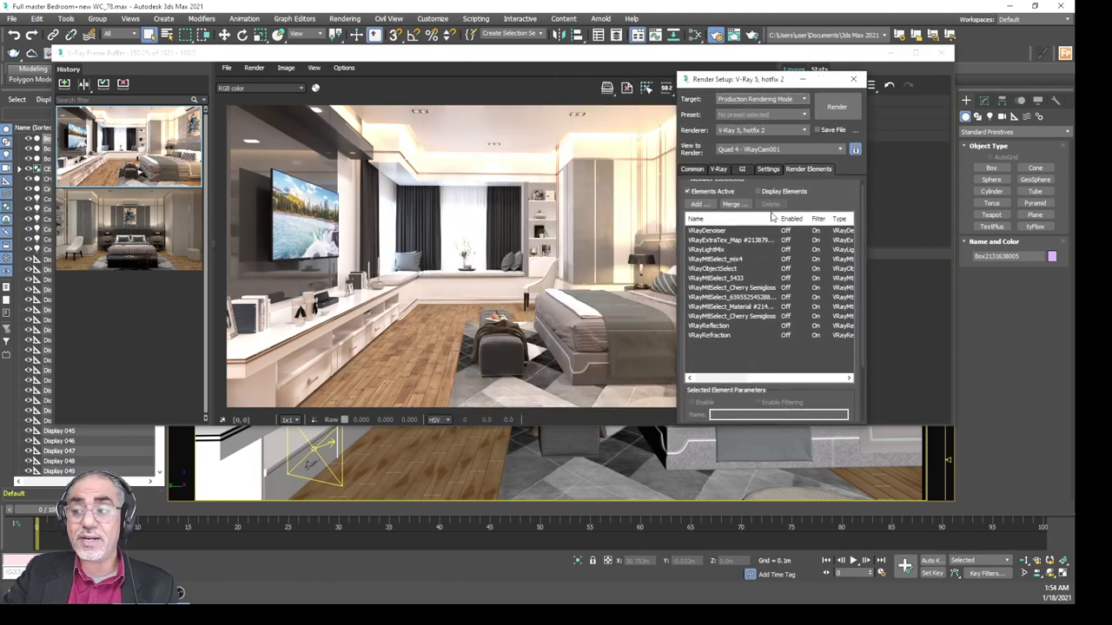
- Load the V-Ray settings stored with the first history render into the scene
click(169, 228)
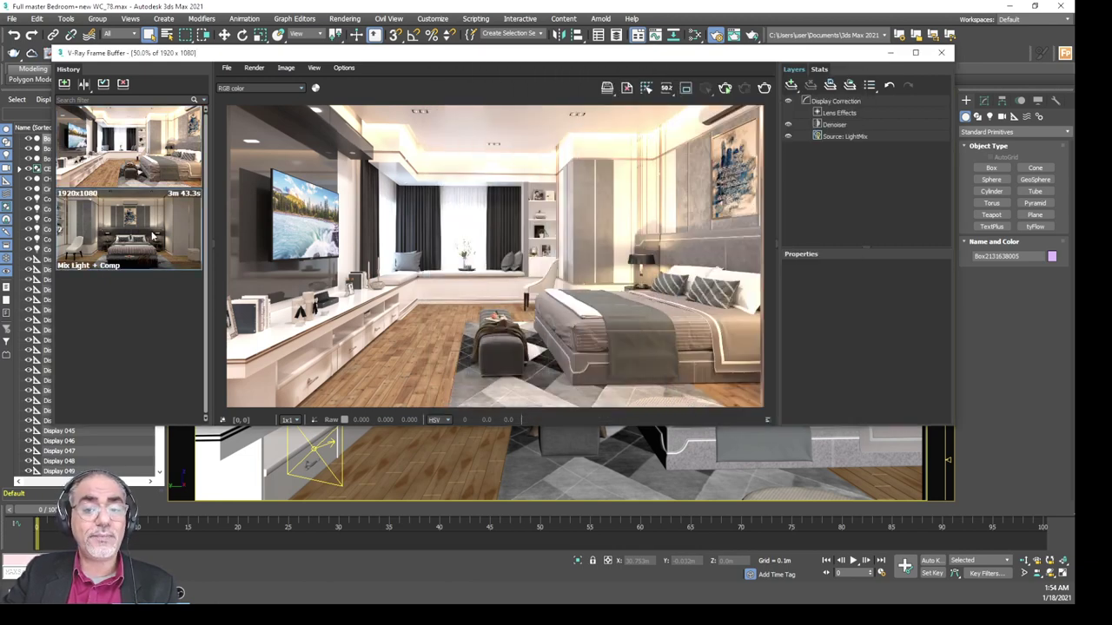
right_click(157, 217)
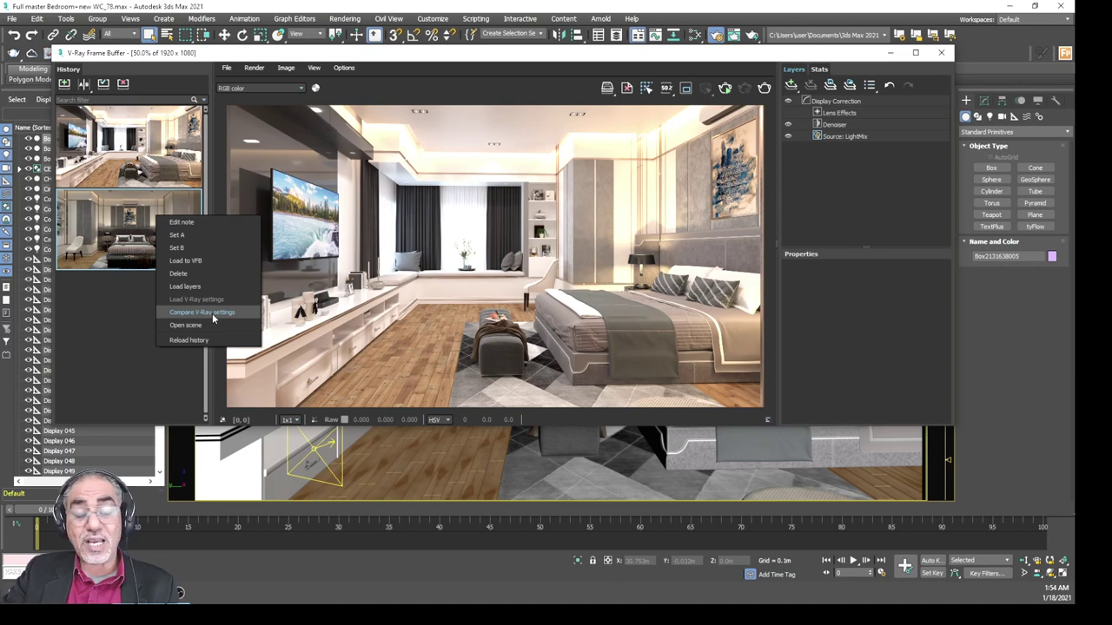
click(130, 152)
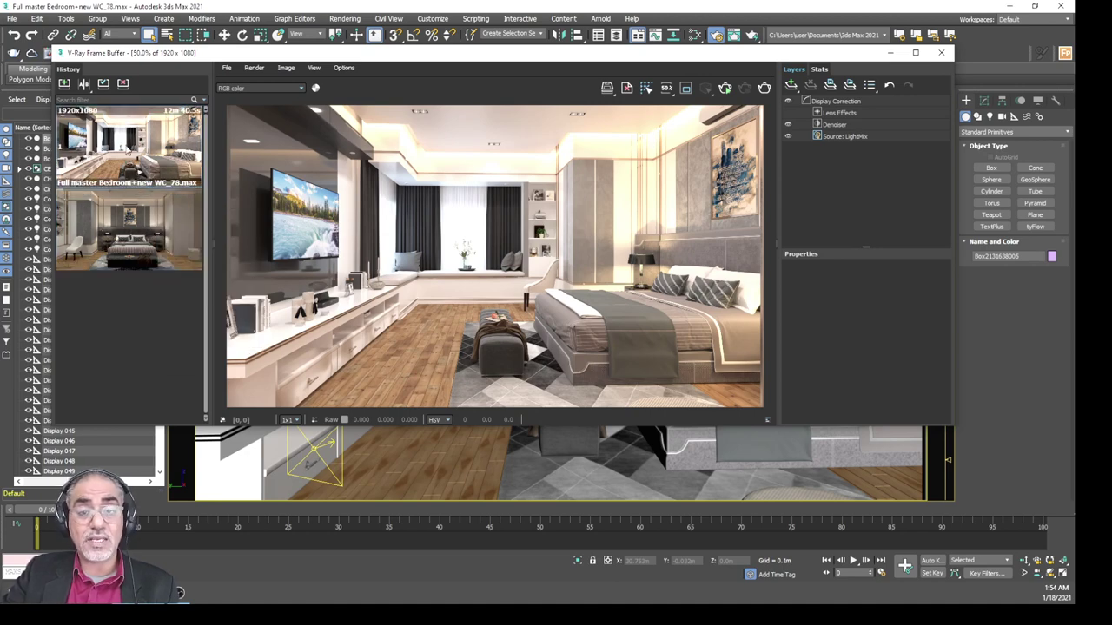
right_click(127, 150)
click(106, 224)
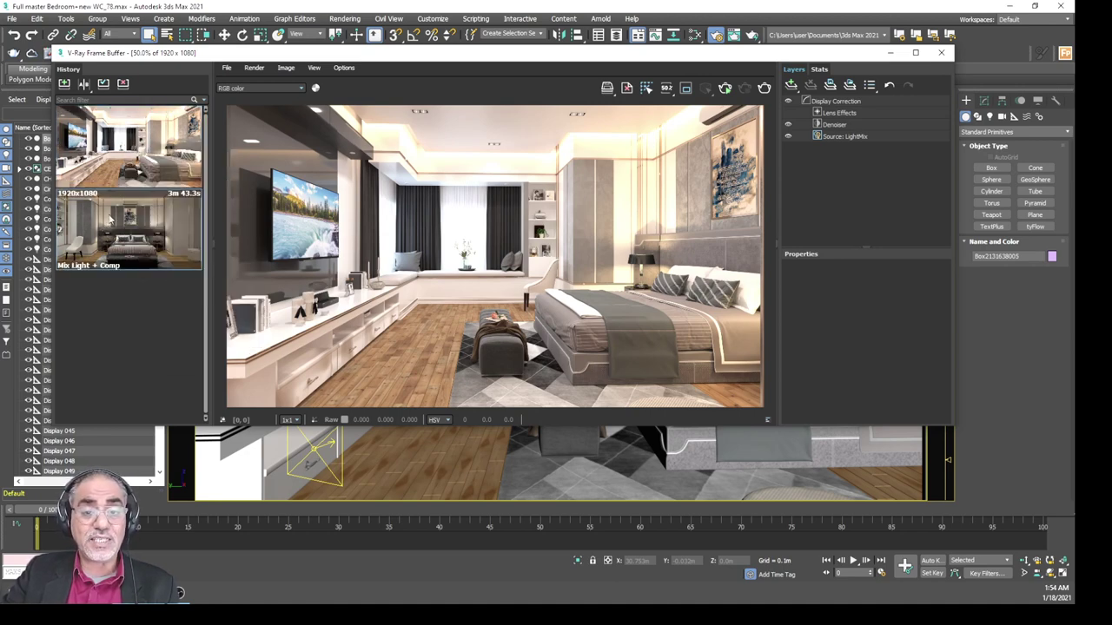
right_click(119, 164)
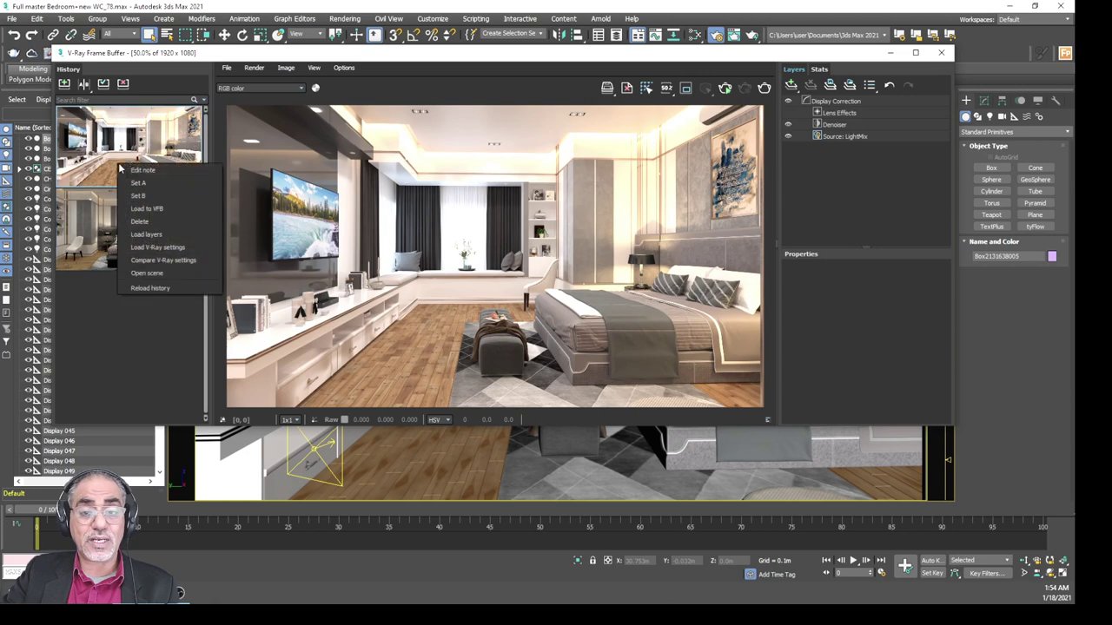
click(171, 251)
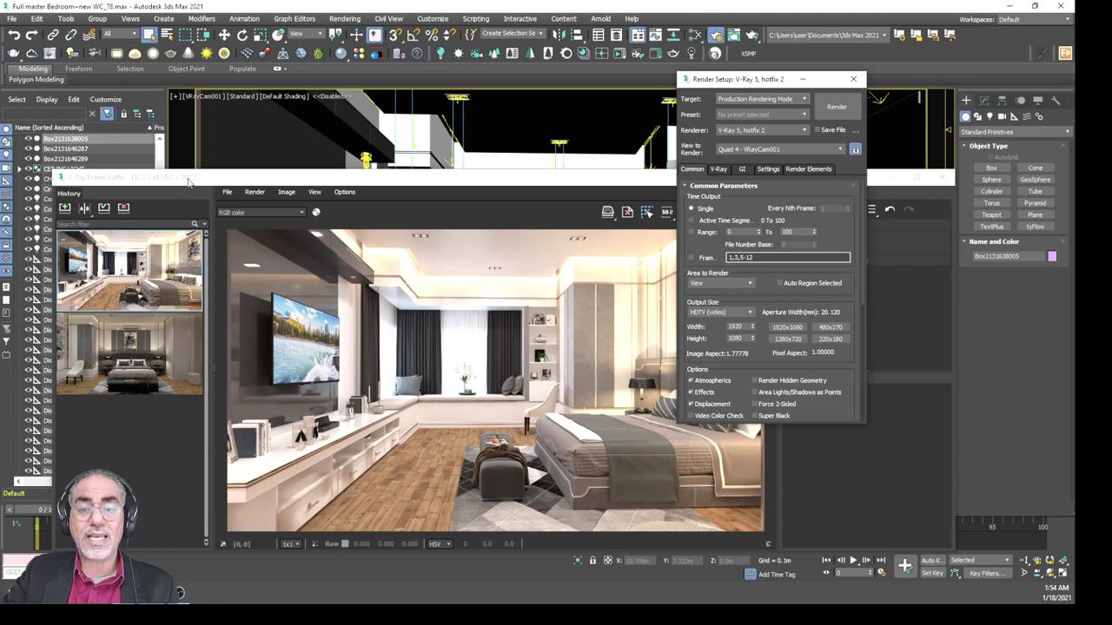
- Move the frame buffer back above Render Setup and reload its history list
drag(189, 180, 189, 102)
right_click(133, 202)
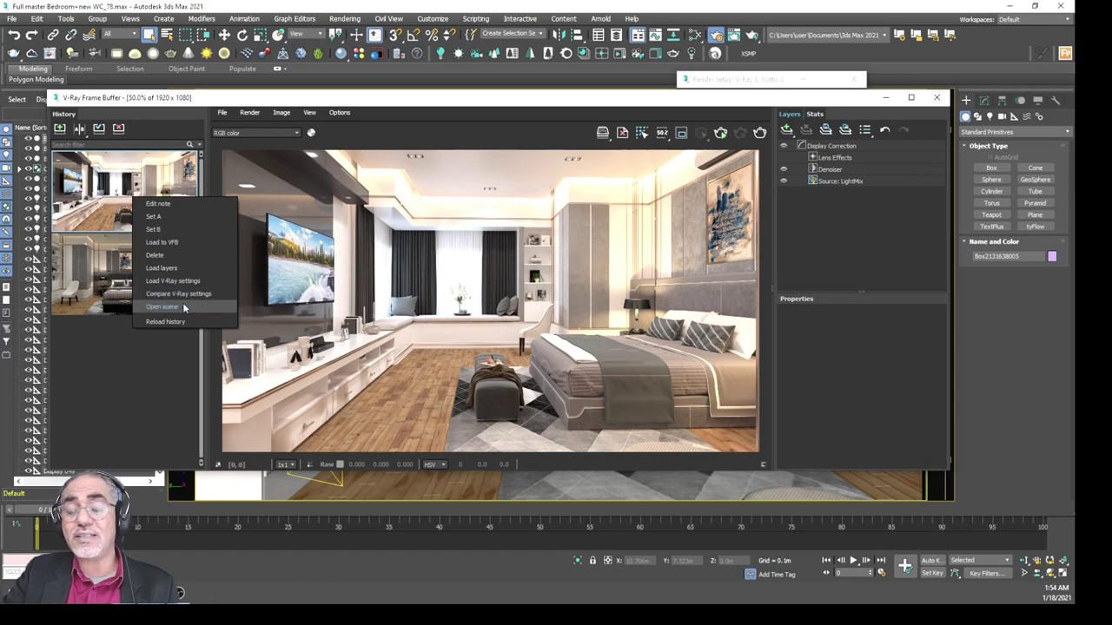
click(107, 350)
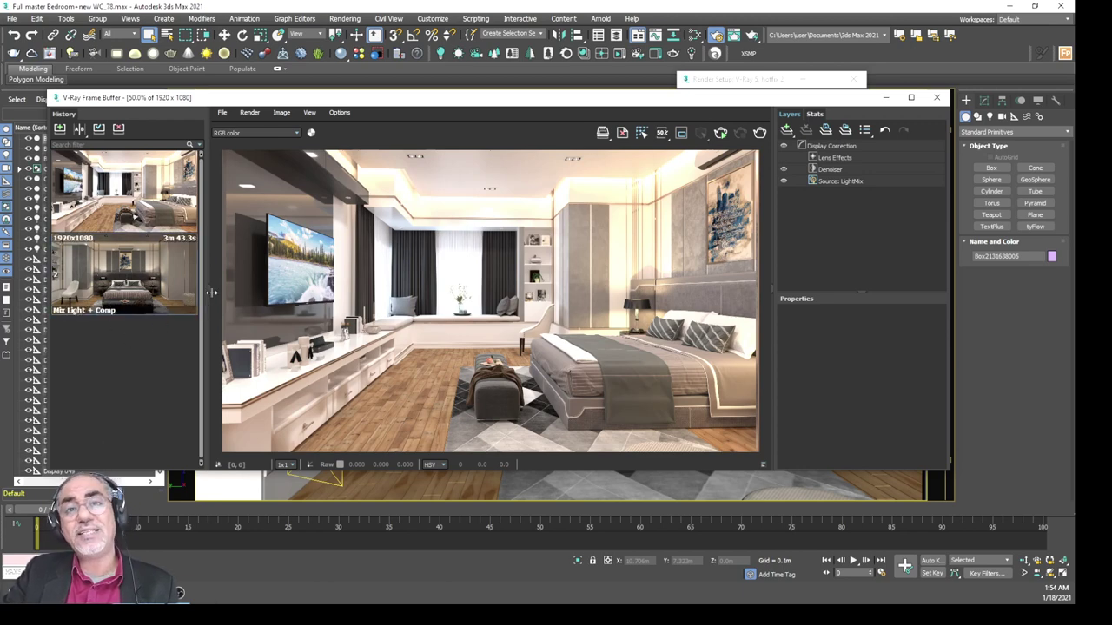
mouse_move(124, 191)
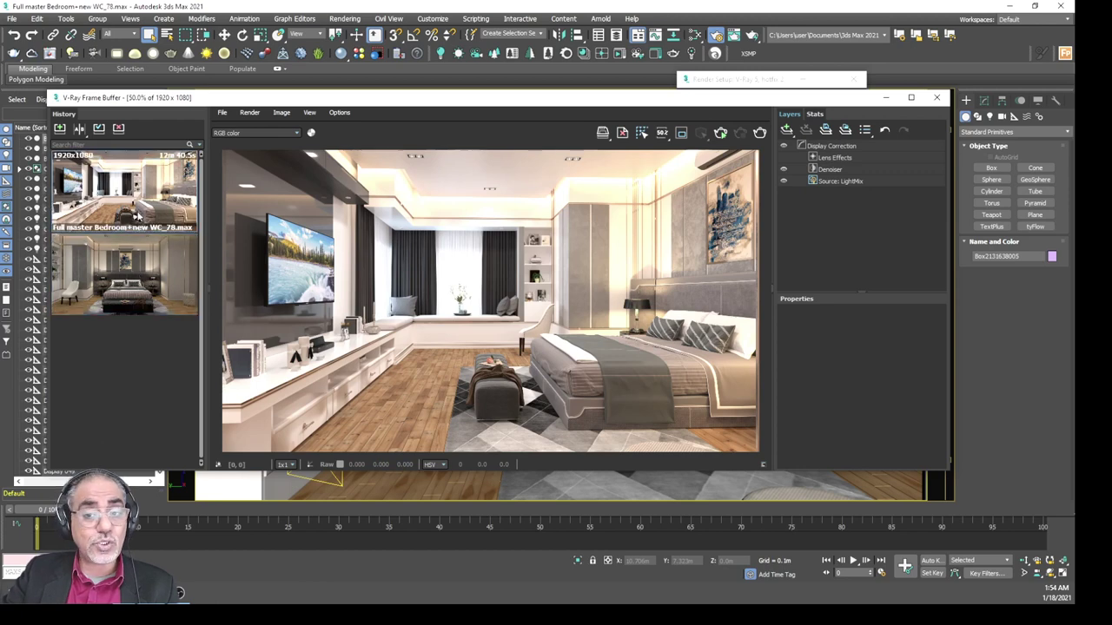
right_click(136, 201)
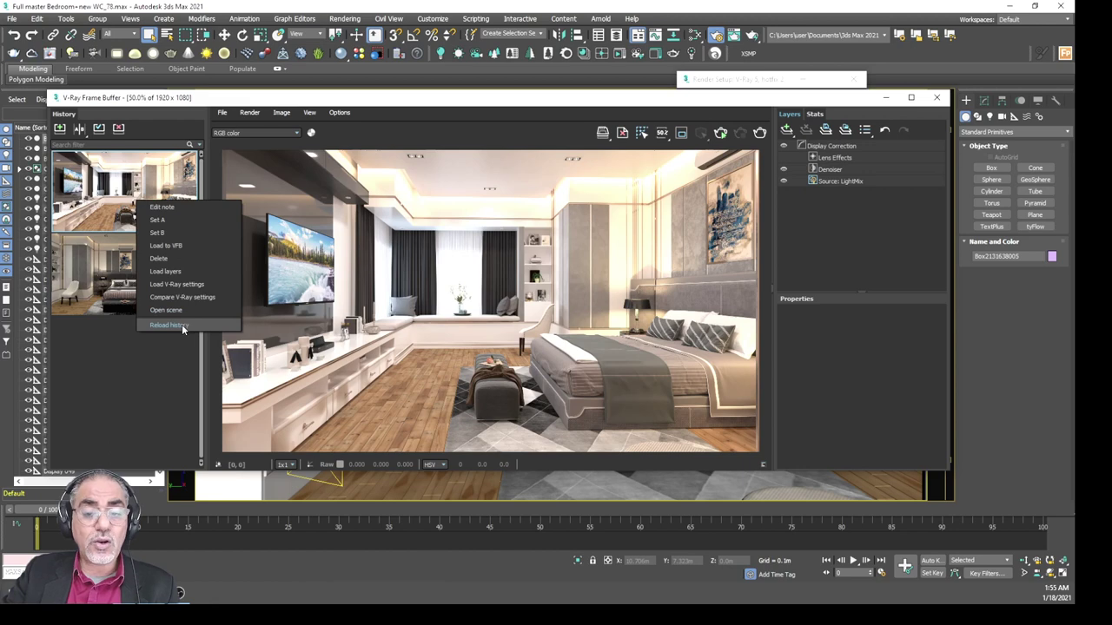
click(178, 326)
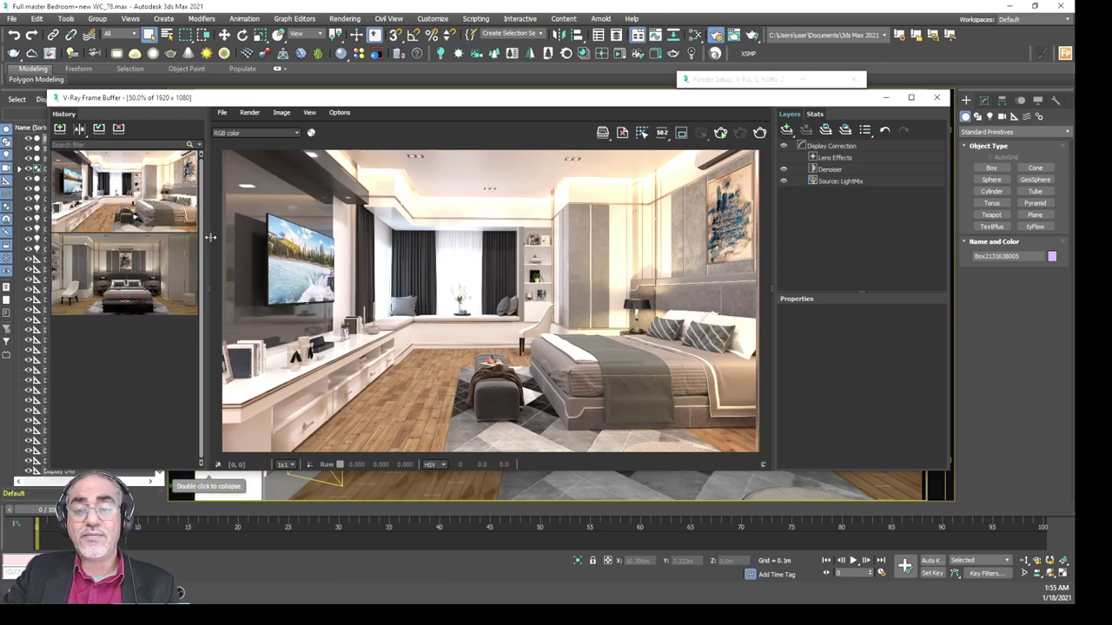
drag(200, 249, 186, 237)
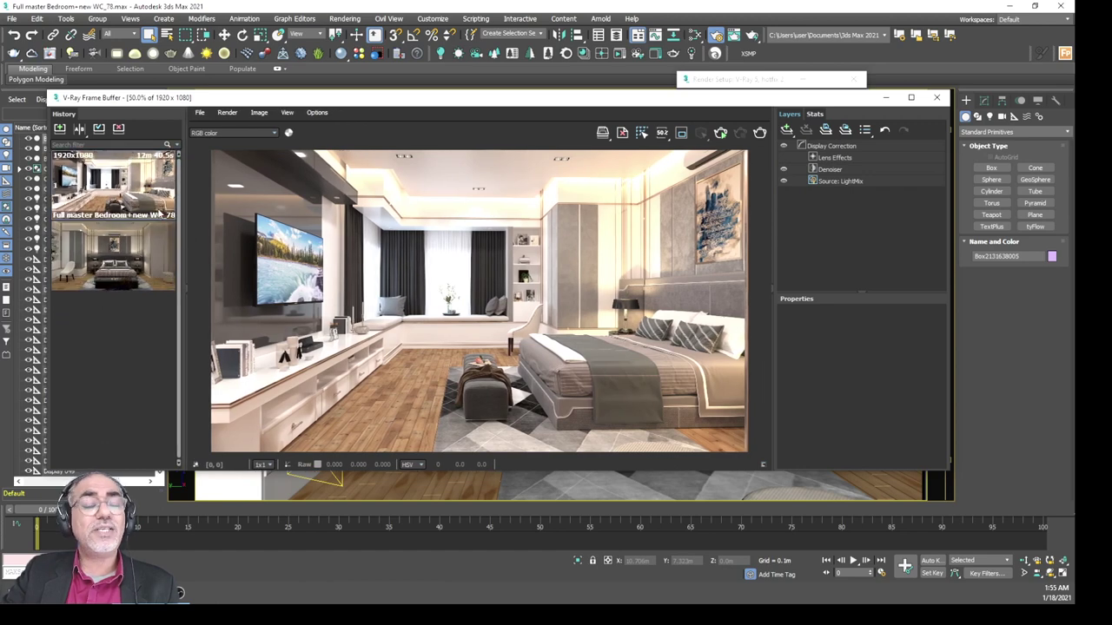
mouse_move(122, 190)
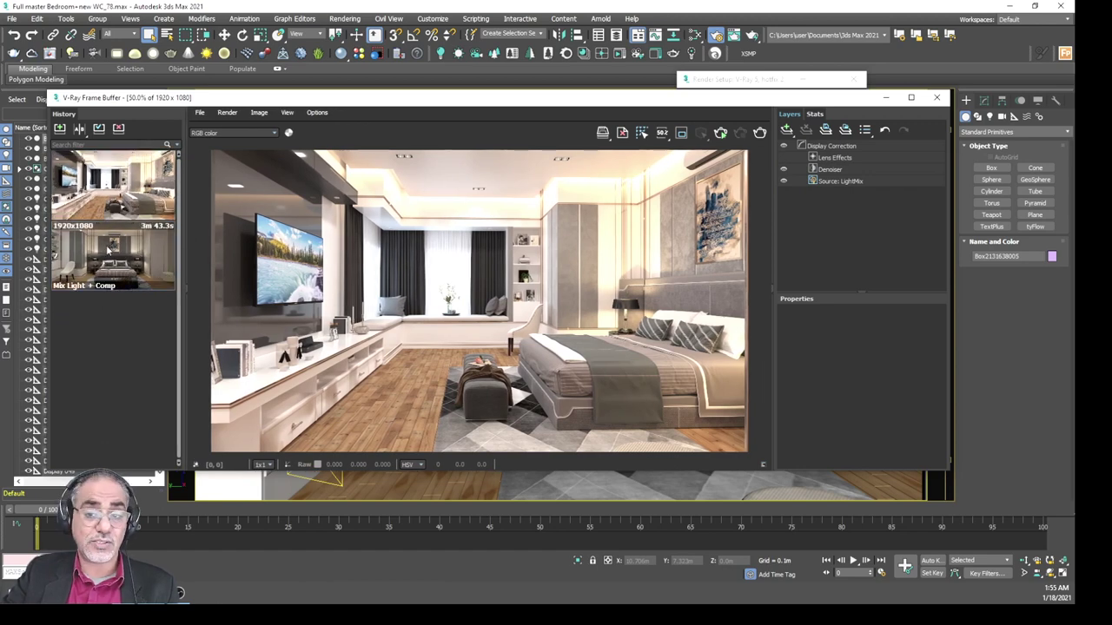
drag(329, 99, 273, 77)
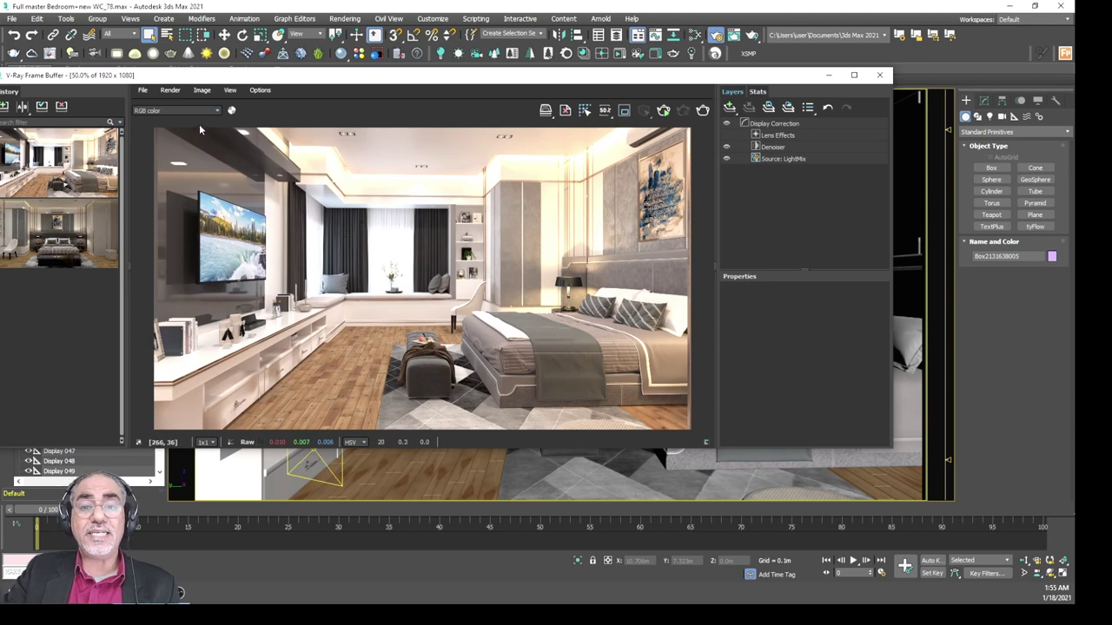
click(173, 110)
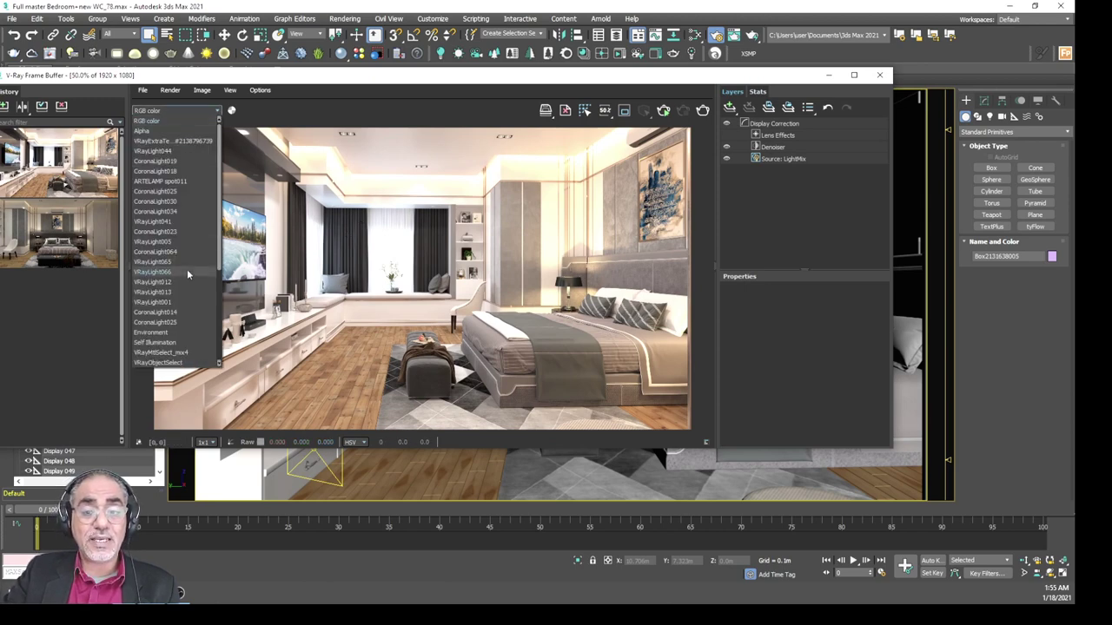
mouse_move(218, 199)
mouse_down()
mouse_move(214, 356)
mouse_move(224, 122)
mouse_up()
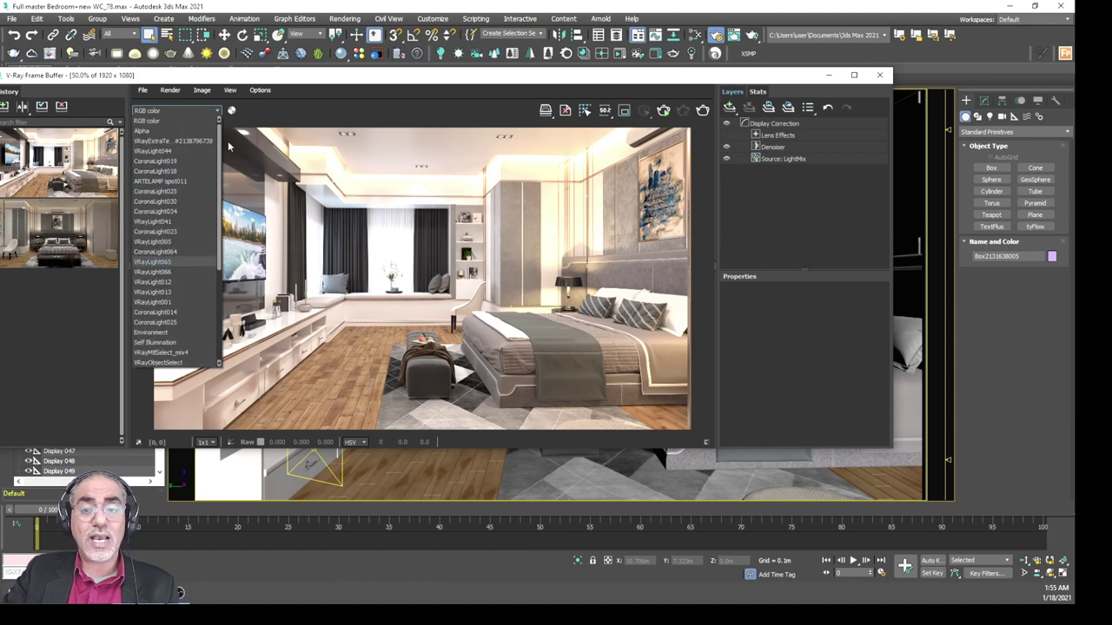
click(232, 83)
mouse_move(59, 161)
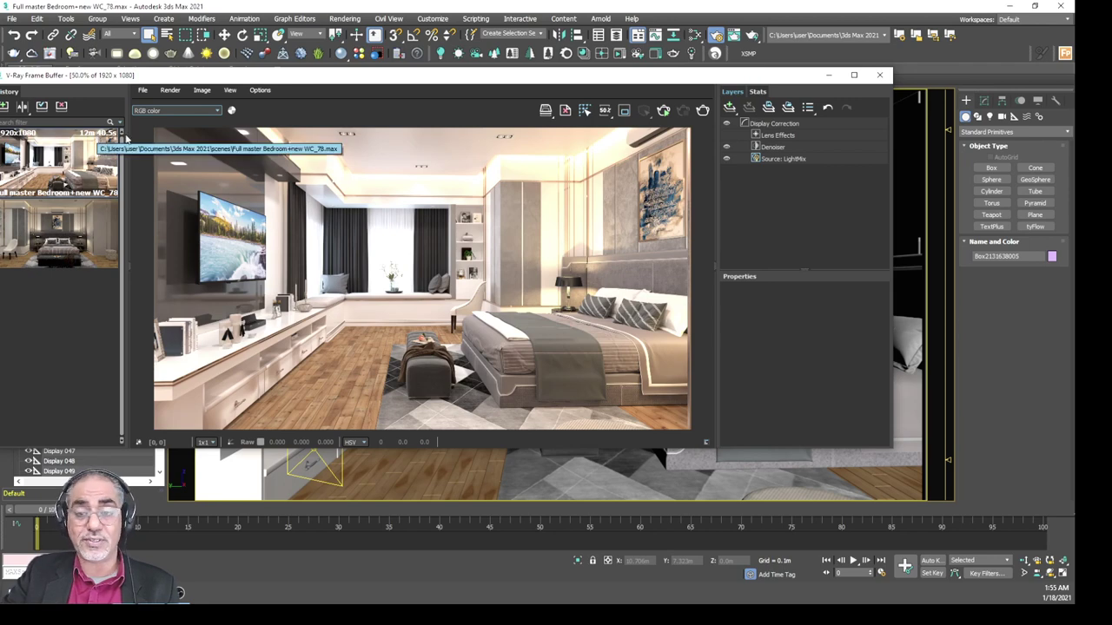
click(200, 111)
click(174, 122)
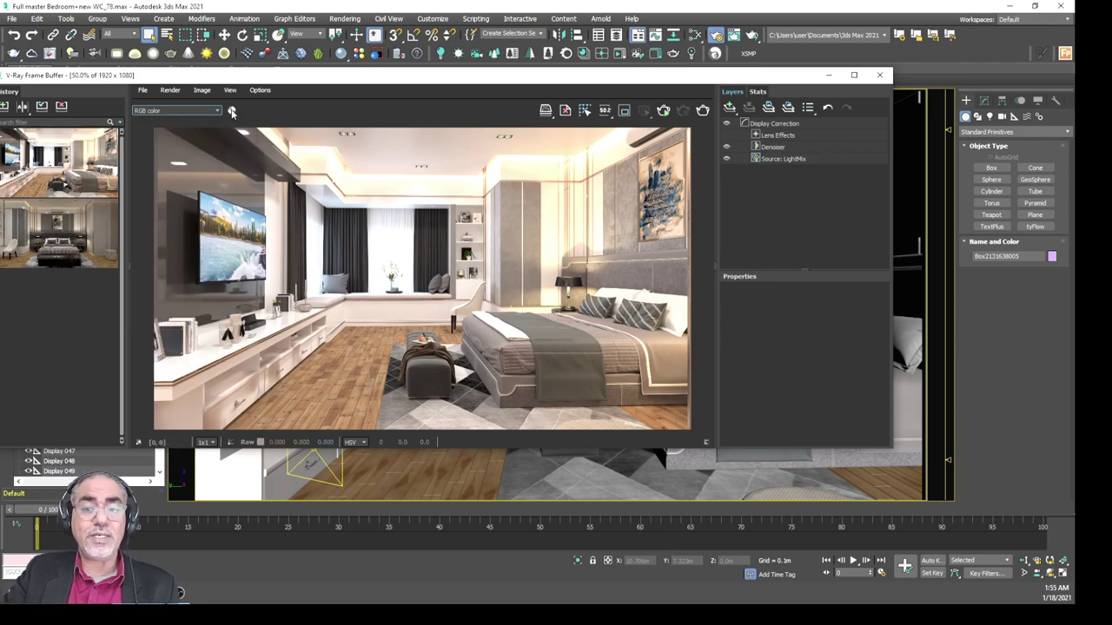
click(232, 112)
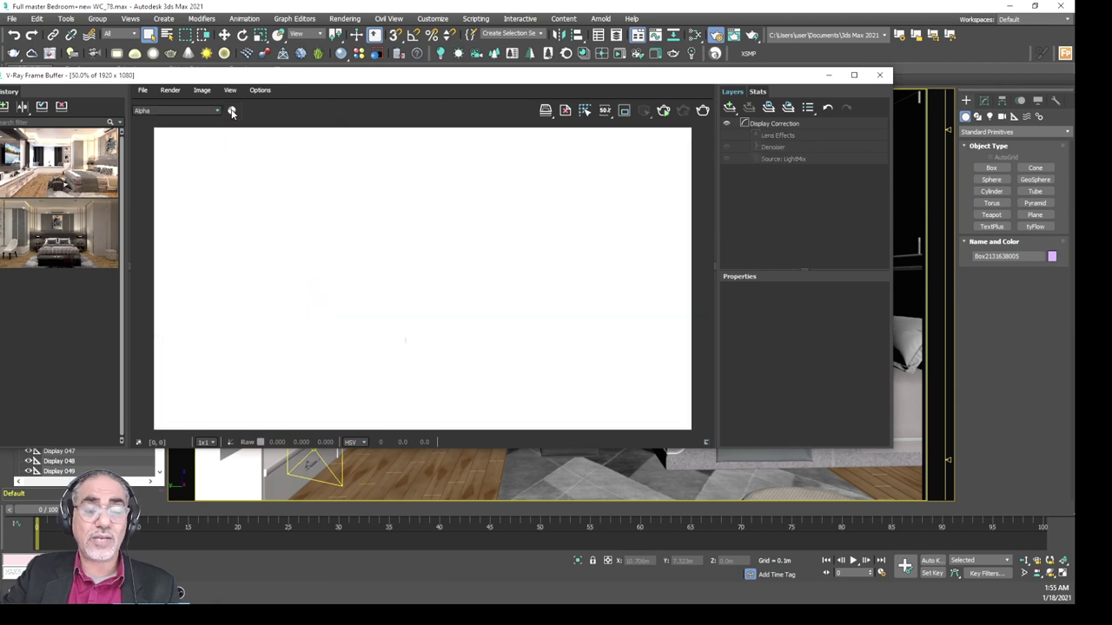
click(231, 112)
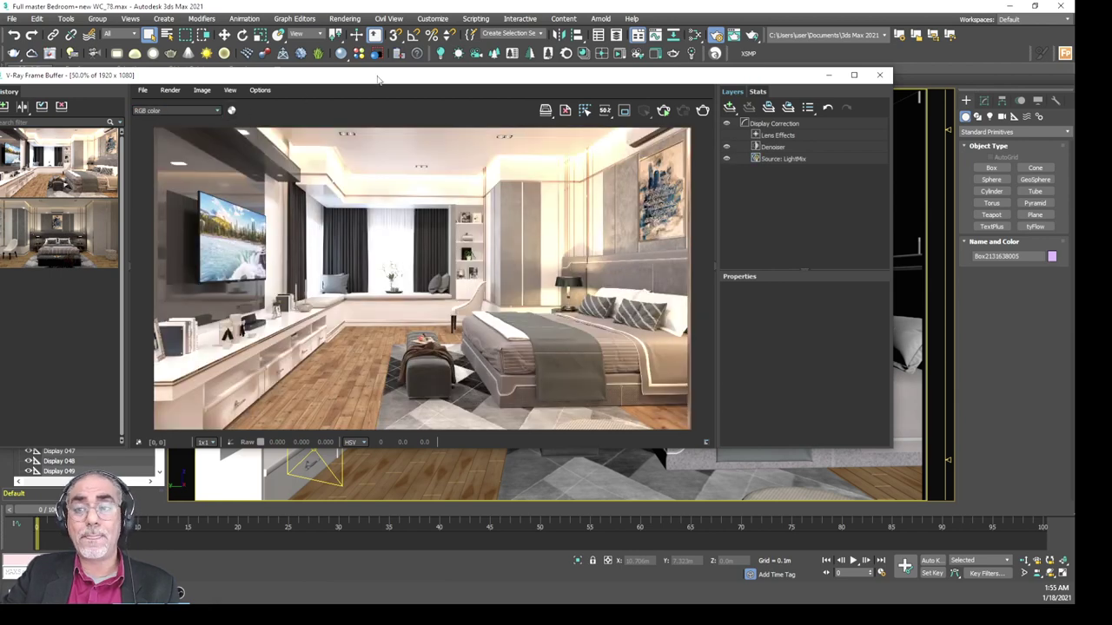
drag(378, 80, 278, 77)
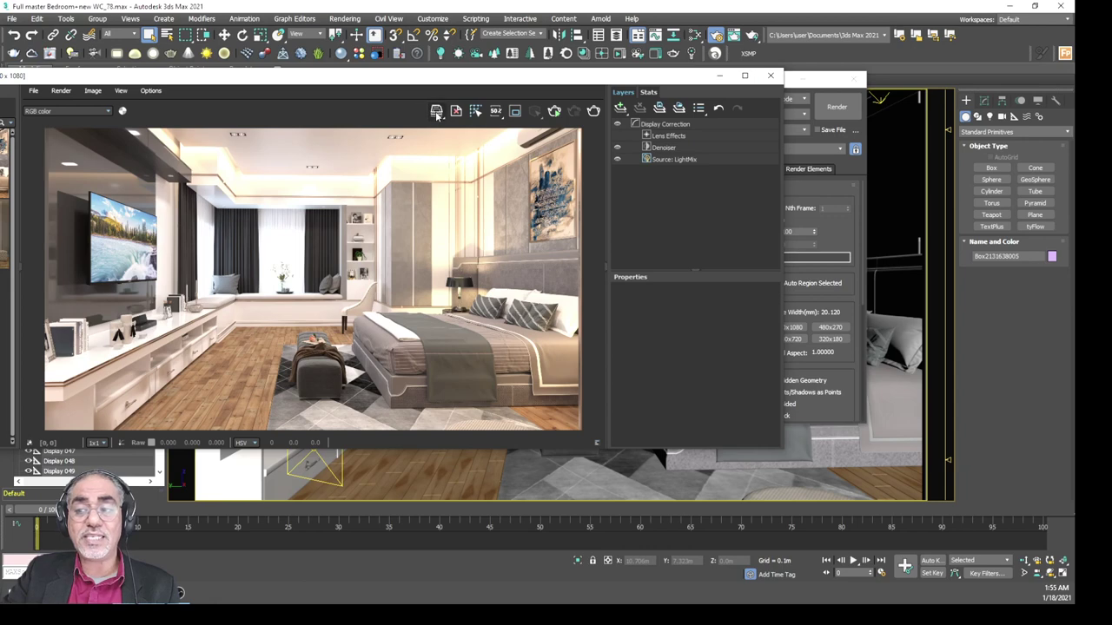
click(436, 110)
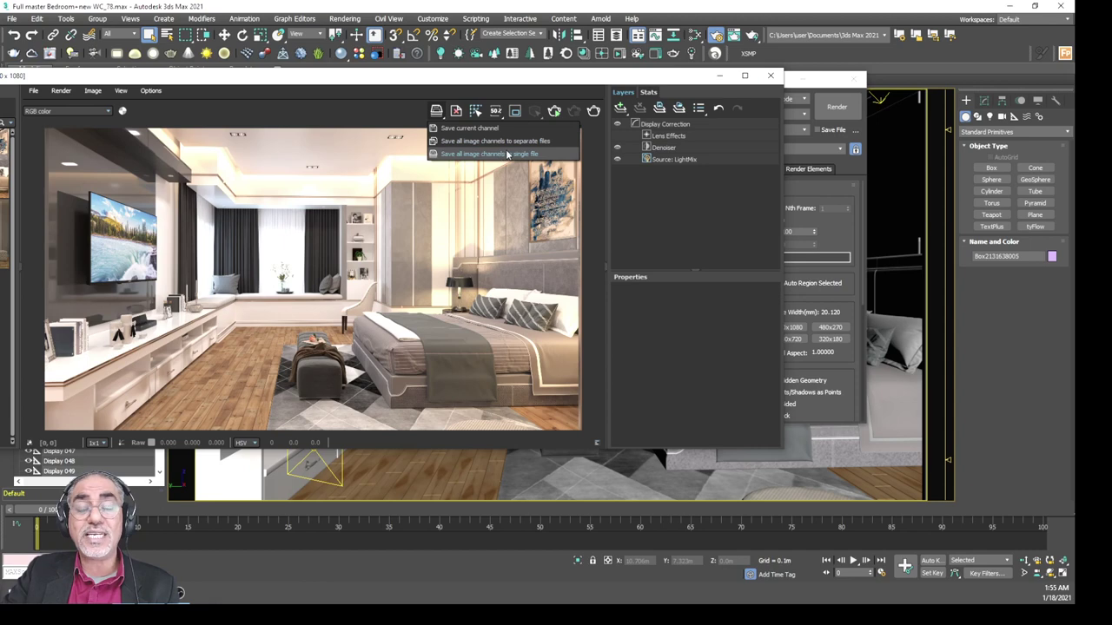
click(508, 153)
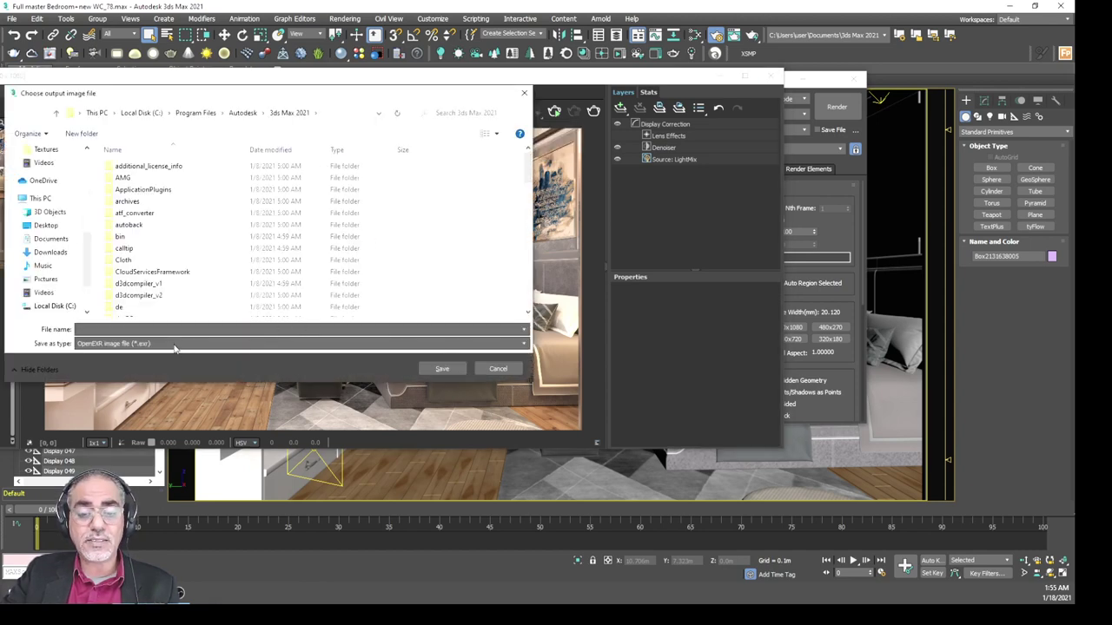
click(174, 346)
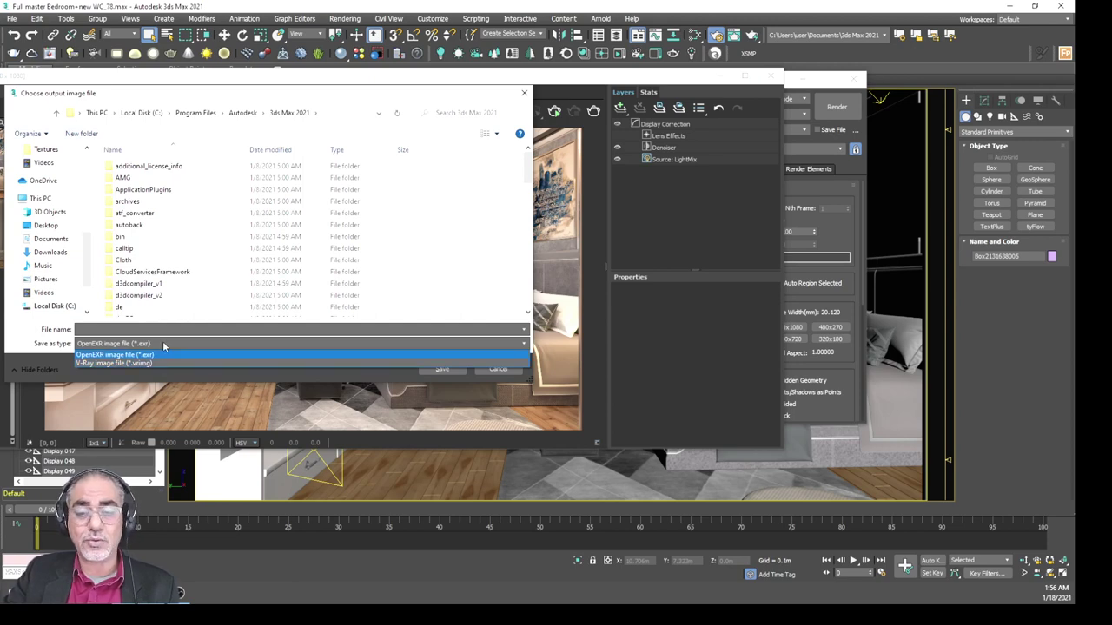
click(230, 97)
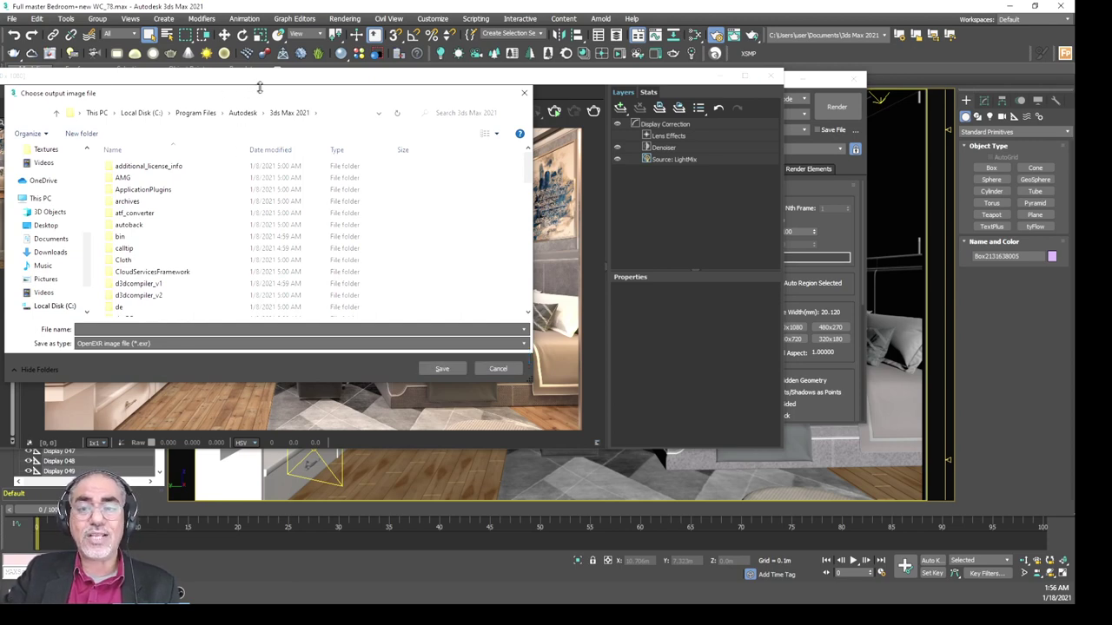
drag(254, 85, 344, 73)
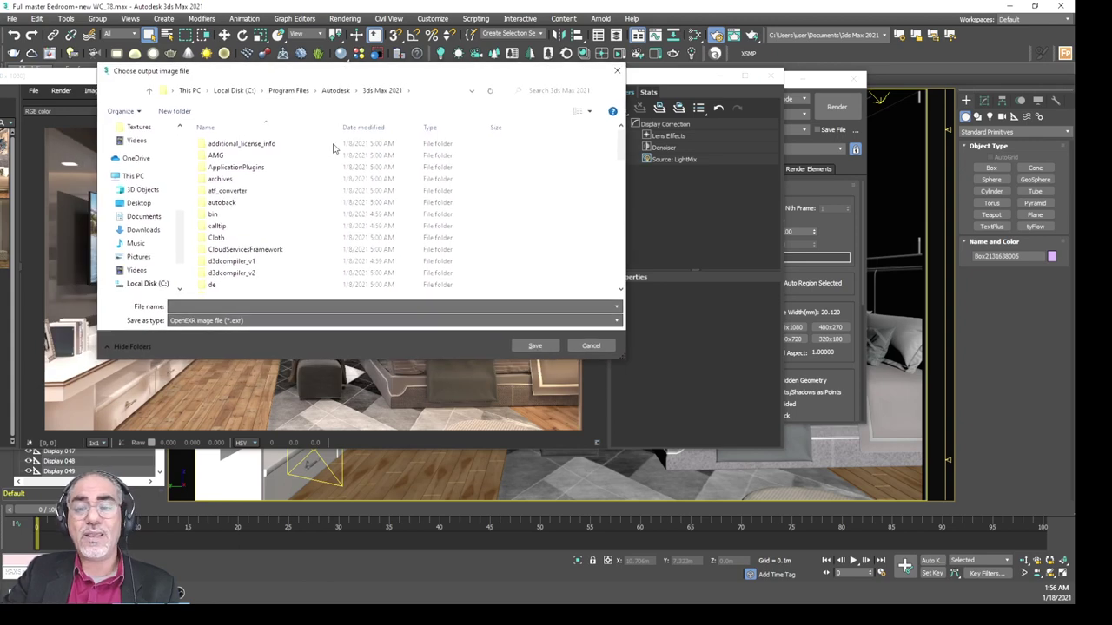
click(590, 346)
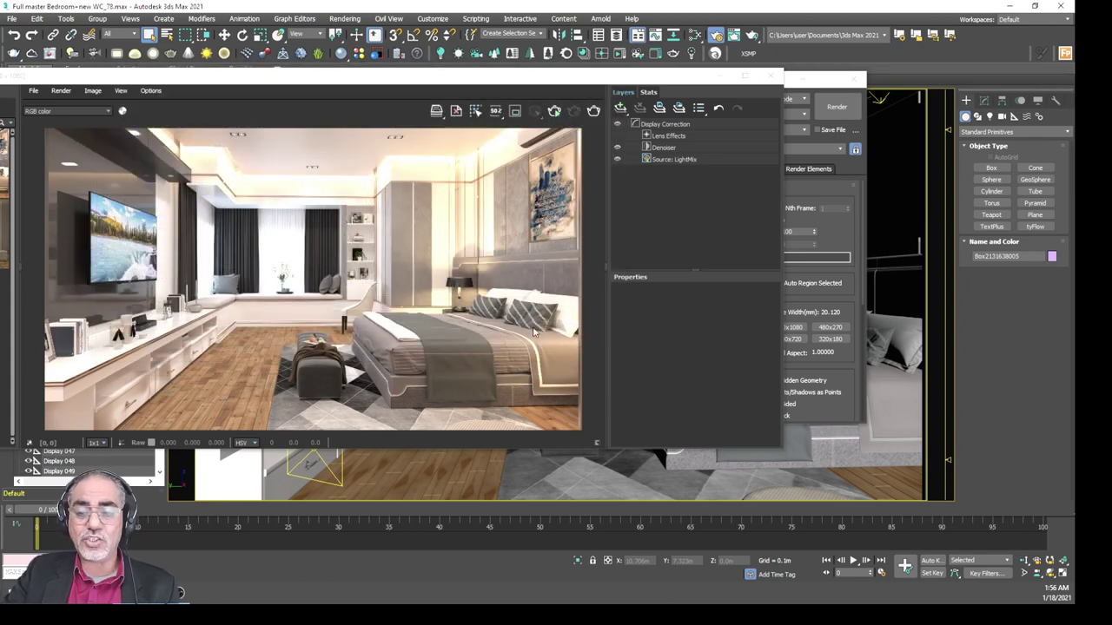
- Enable the frame buffer's Test resolution, then move the VFB down to expose Render Setup
drag(279, 80, 222, 80)
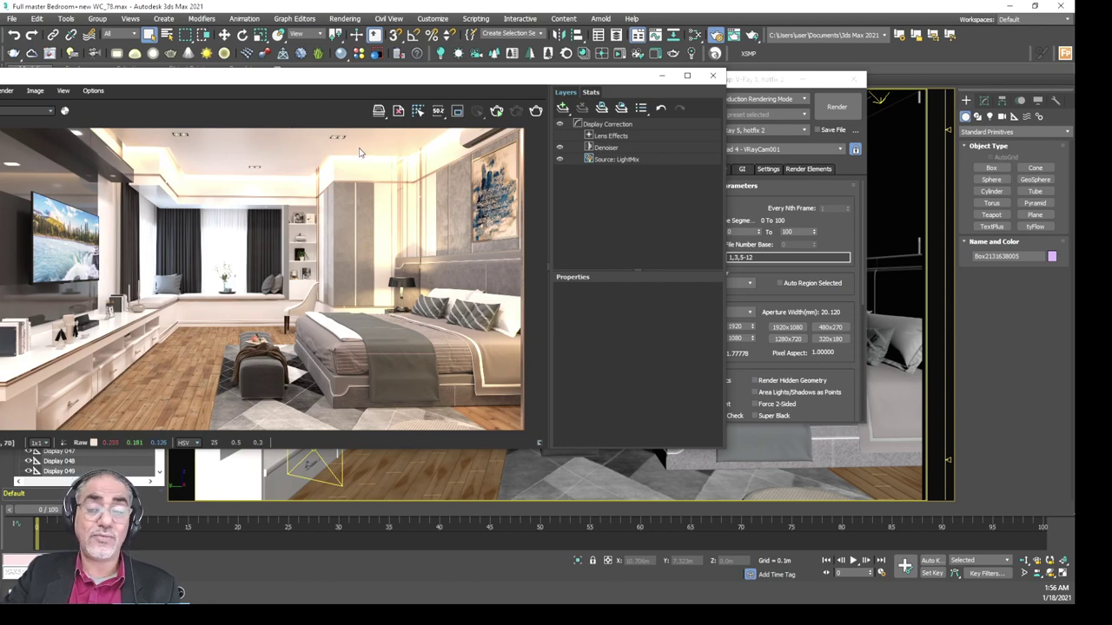
click(379, 111)
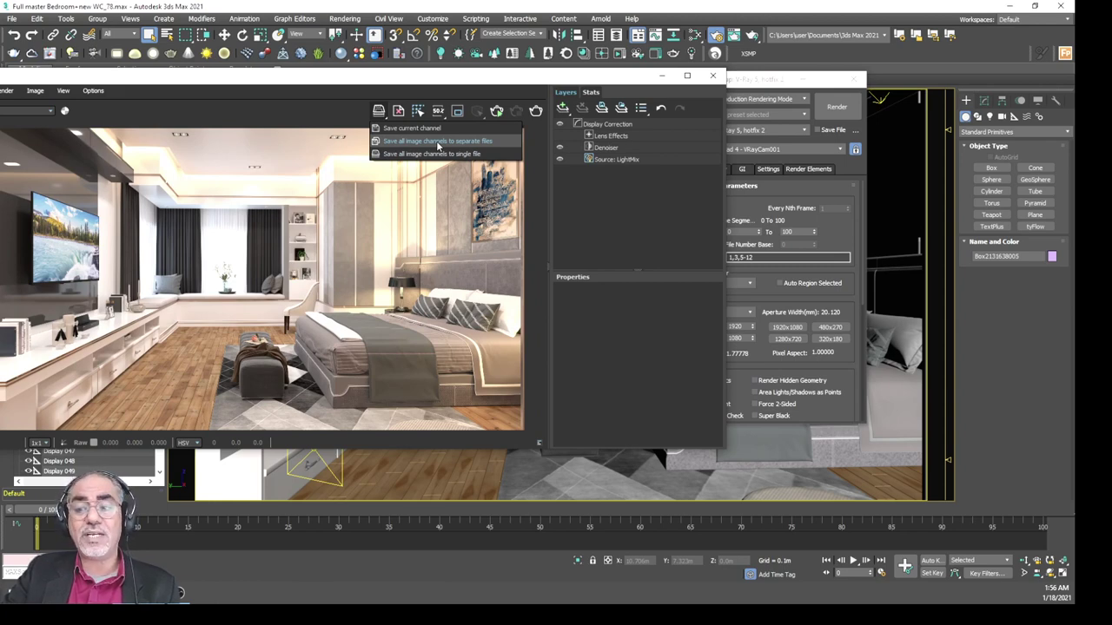
click(438, 146)
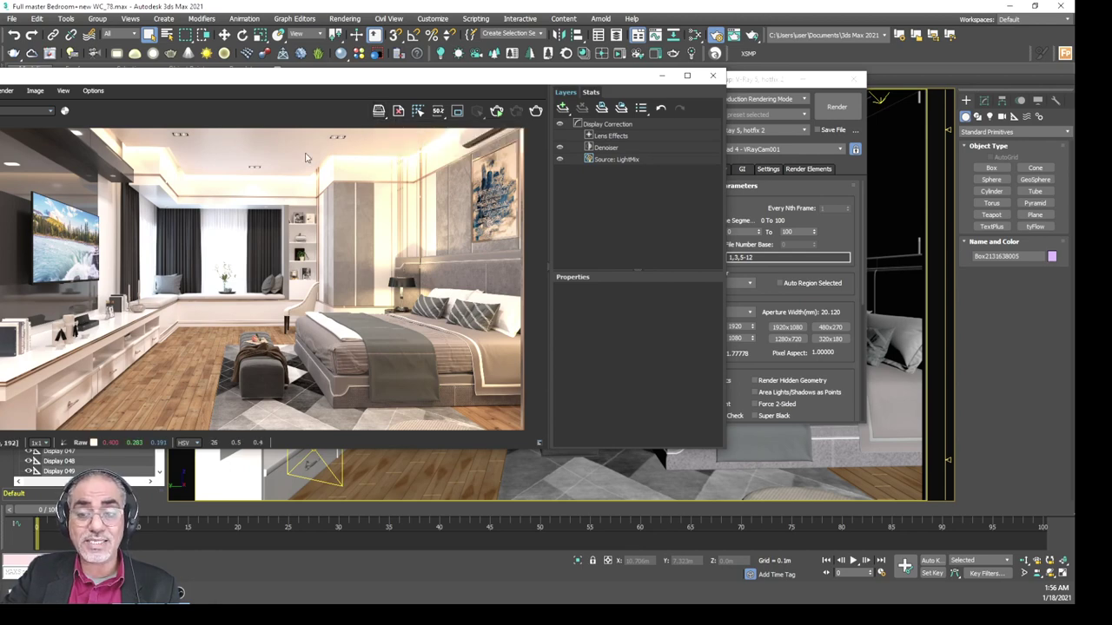
drag(313, 83, 461, 76)
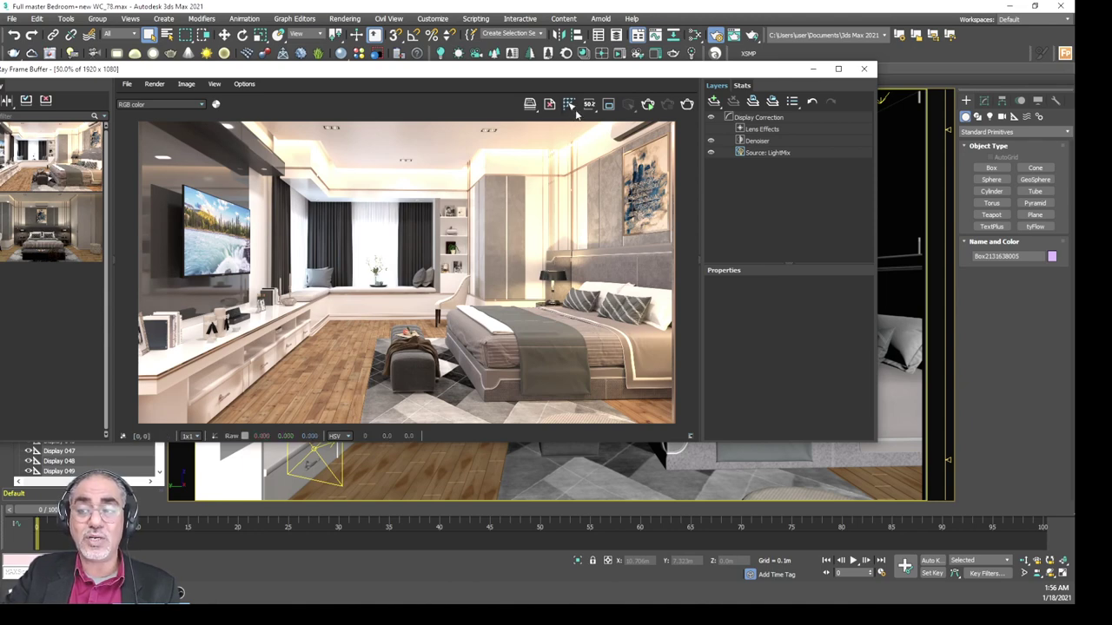
click(569, 105)
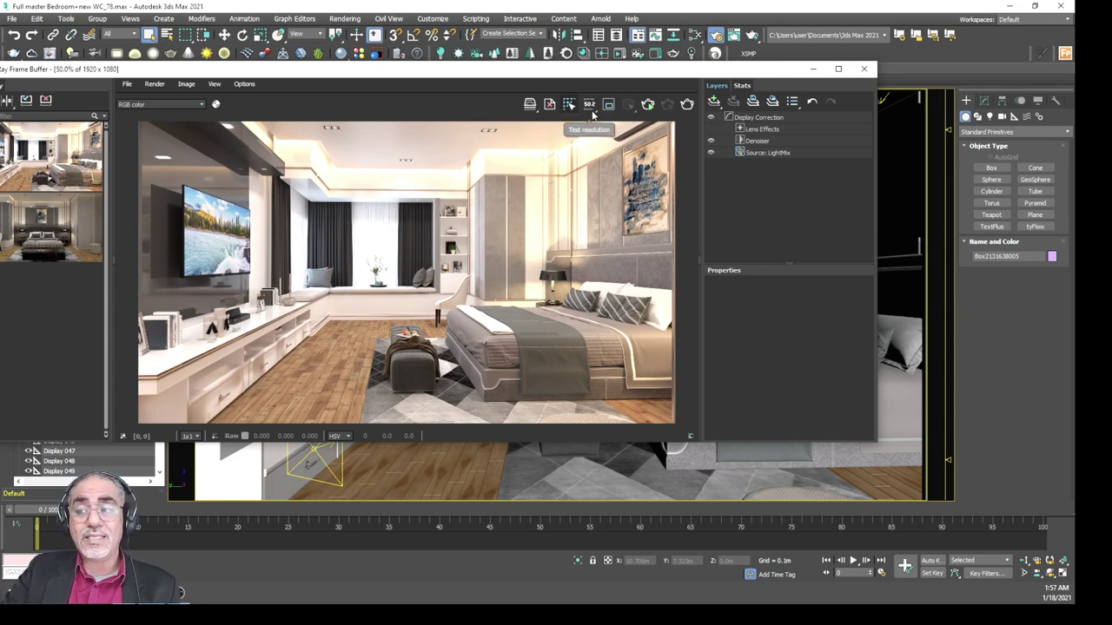
mouse_move(284, 78)
mouse_down()
mouse_move(359, 189)
mouse_move(327, 239)
mouse_up()
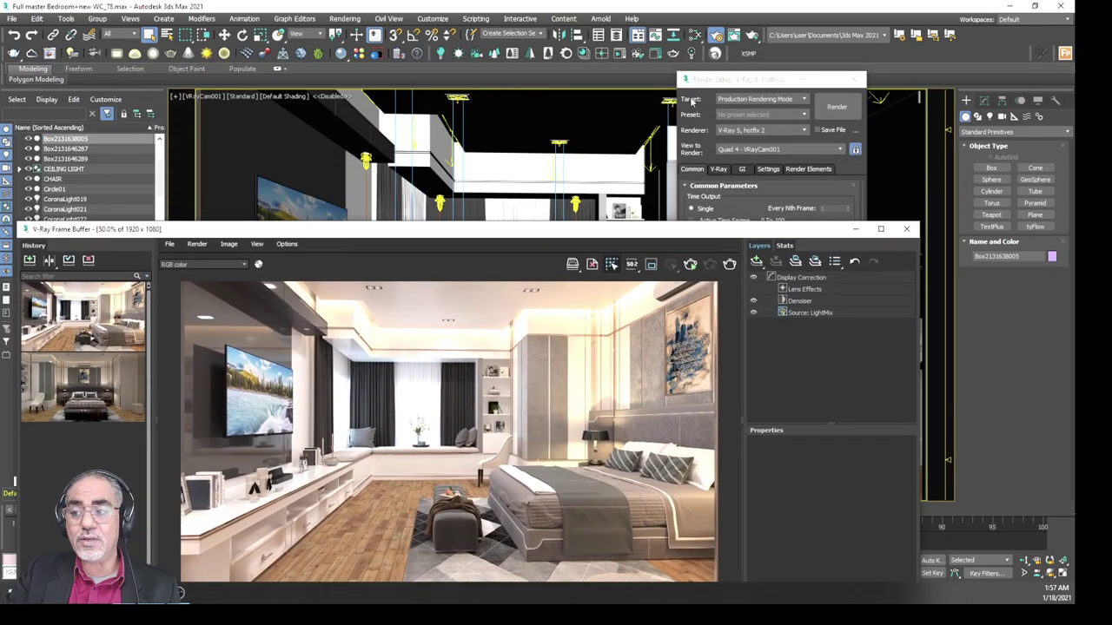
- Bring the frame buffer back on top and set its test resolution to 150% of render settings
drag(704, 85, 782, 54)
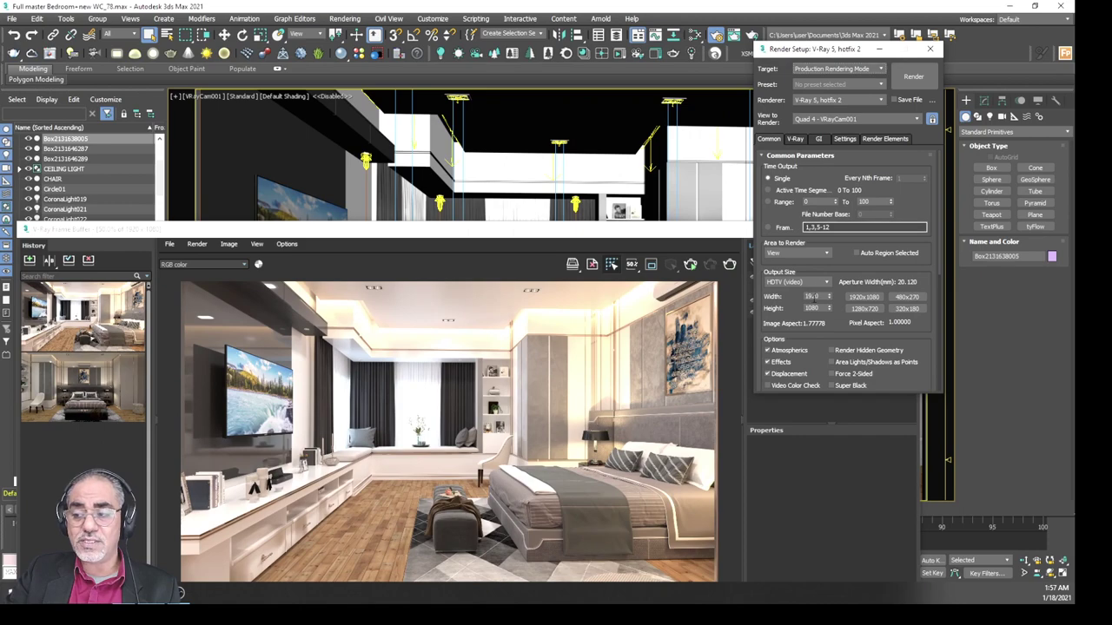
drag(587, 230, 569, 47)
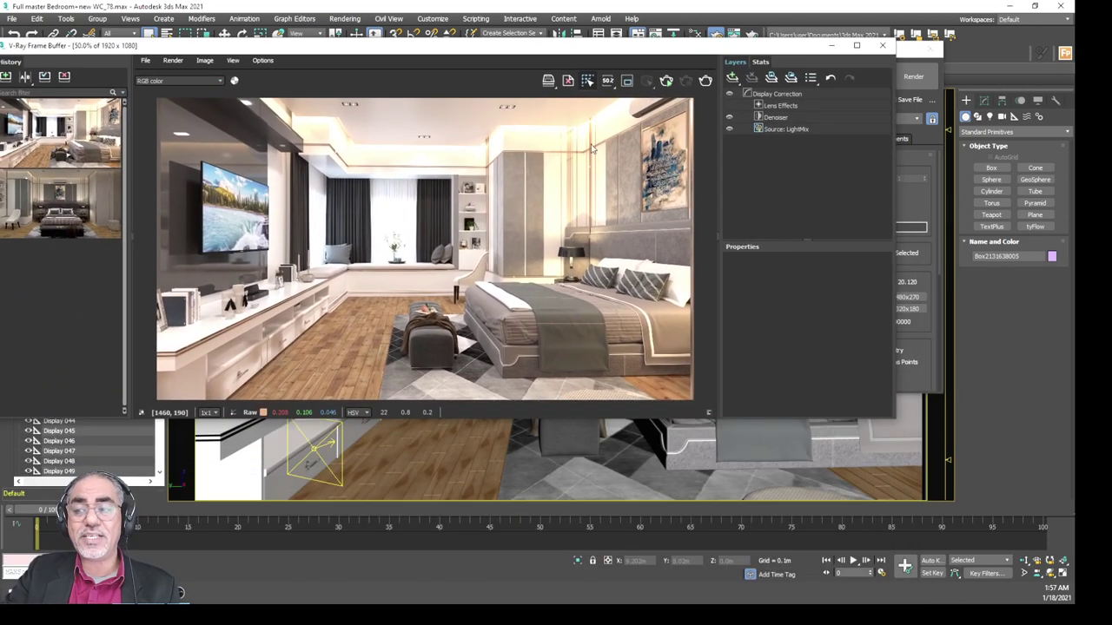
click(608, 83)
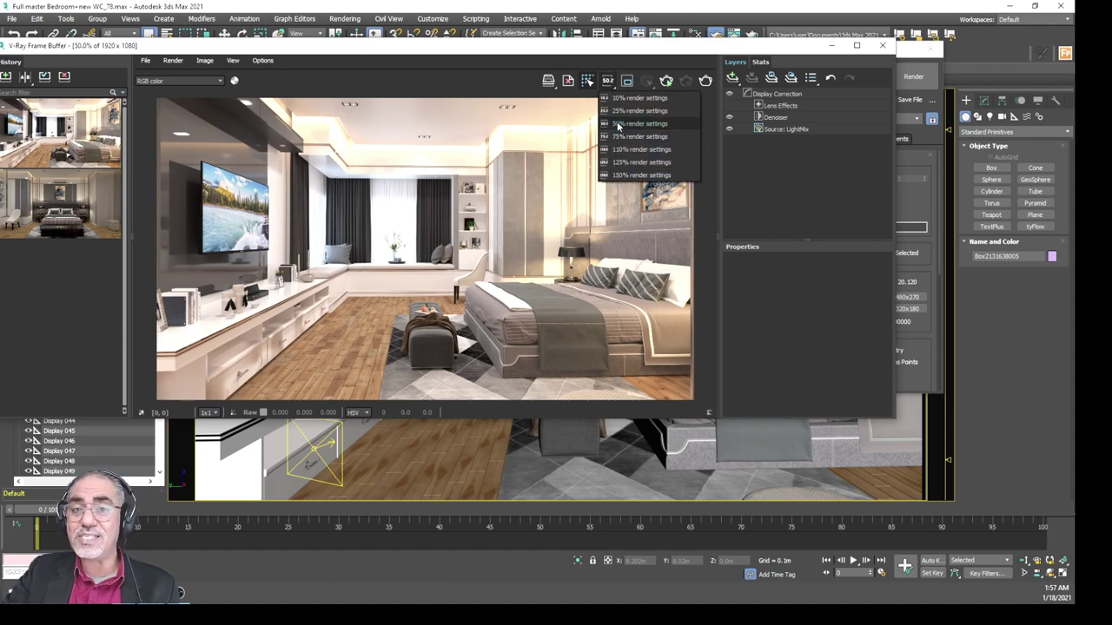
click(618, 125)
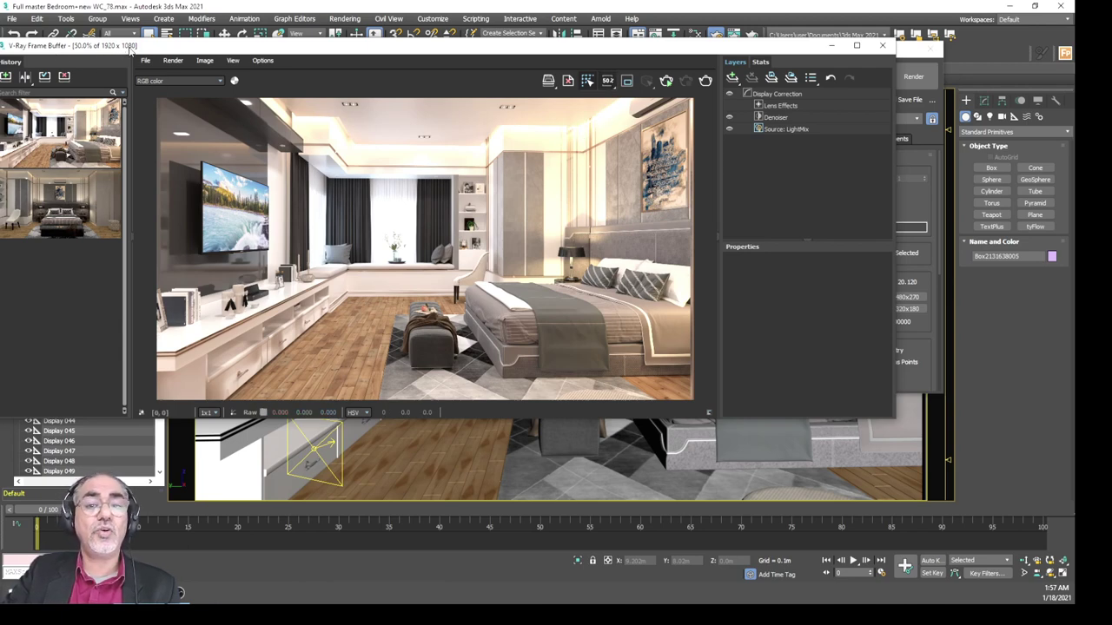
click(608, 87)
click(627, 176)
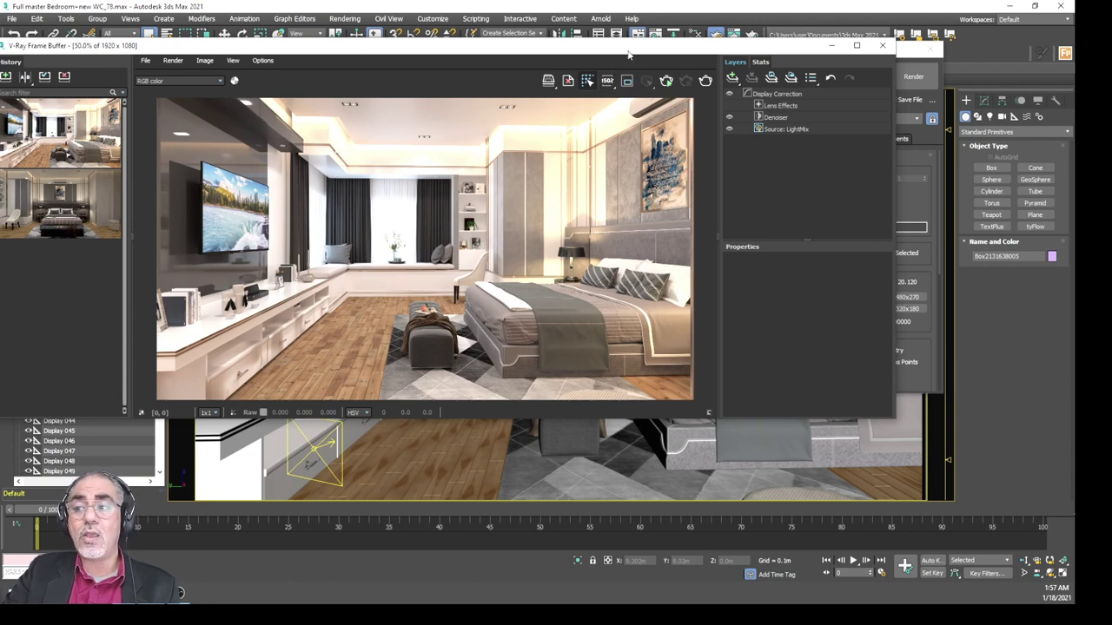
drag(621, 66, 563, 56)
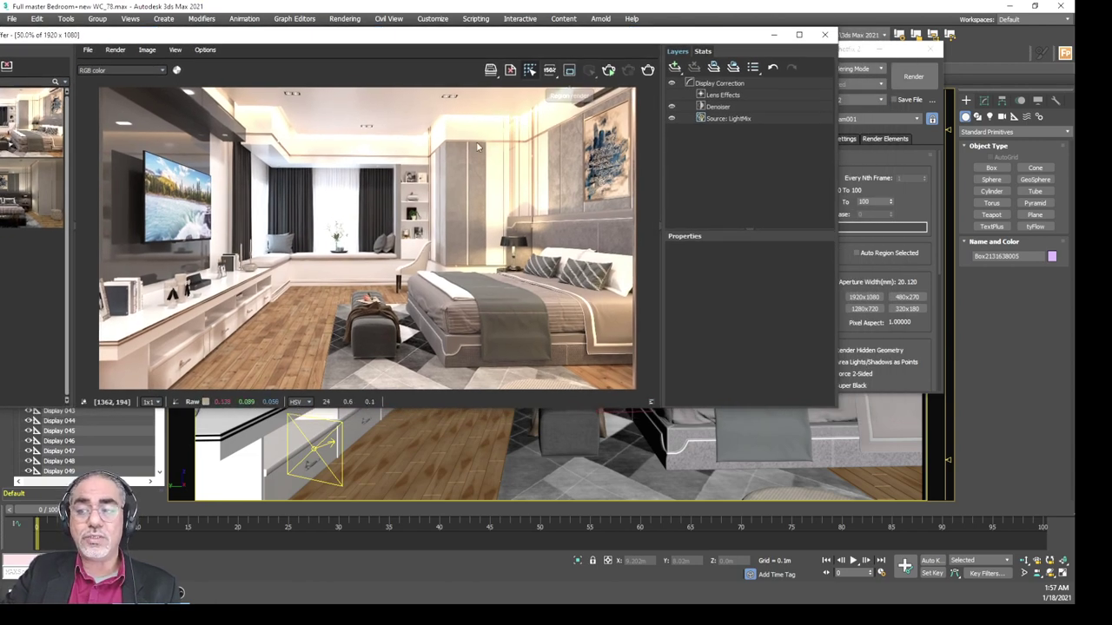
- Draw a render region over the back window and TV cabinet, then turn Region Render off
click(568, 71)
drag(287, 119, 486, 281)
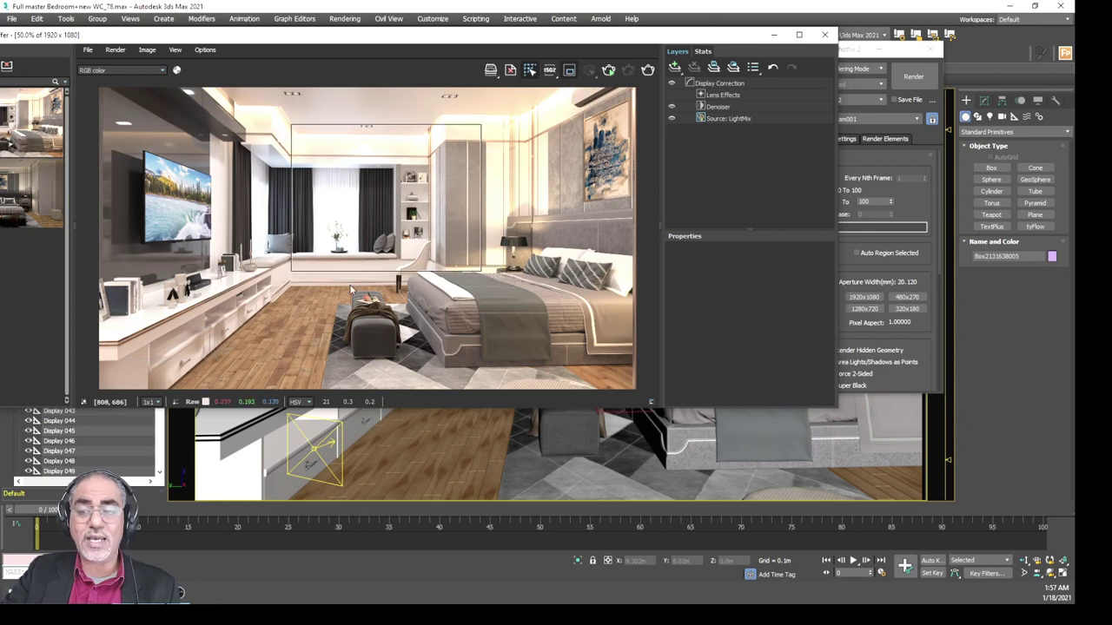
drag(389, 201, 309, 226)
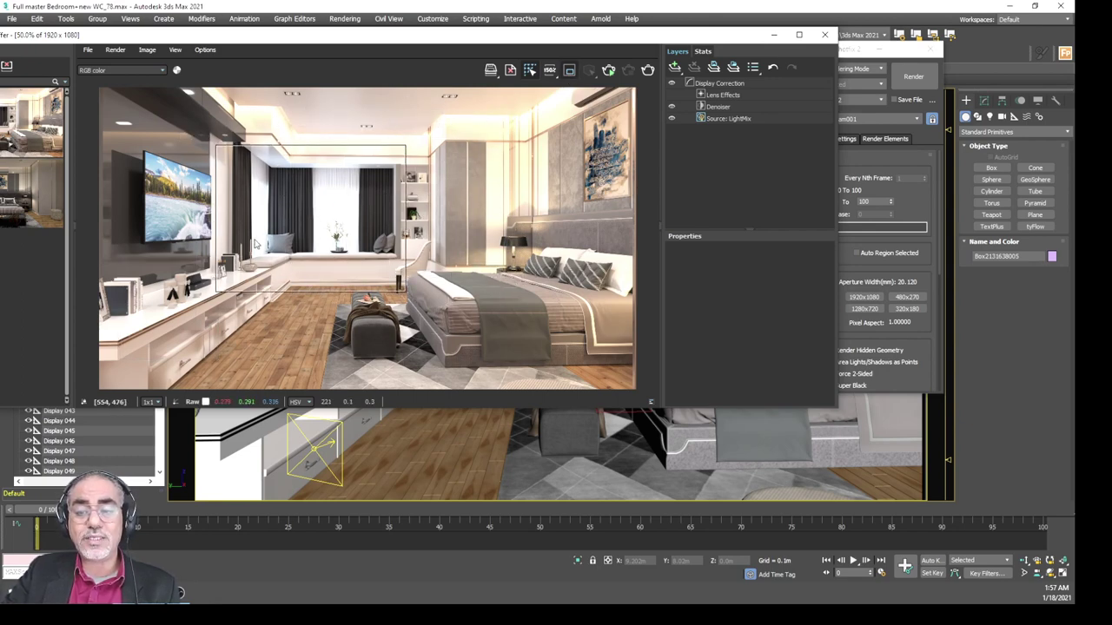
mouse_move(300, 148)
mouse_down()
mouse_move(344, 197)
mouse_move(226, 199)
mouse_up()
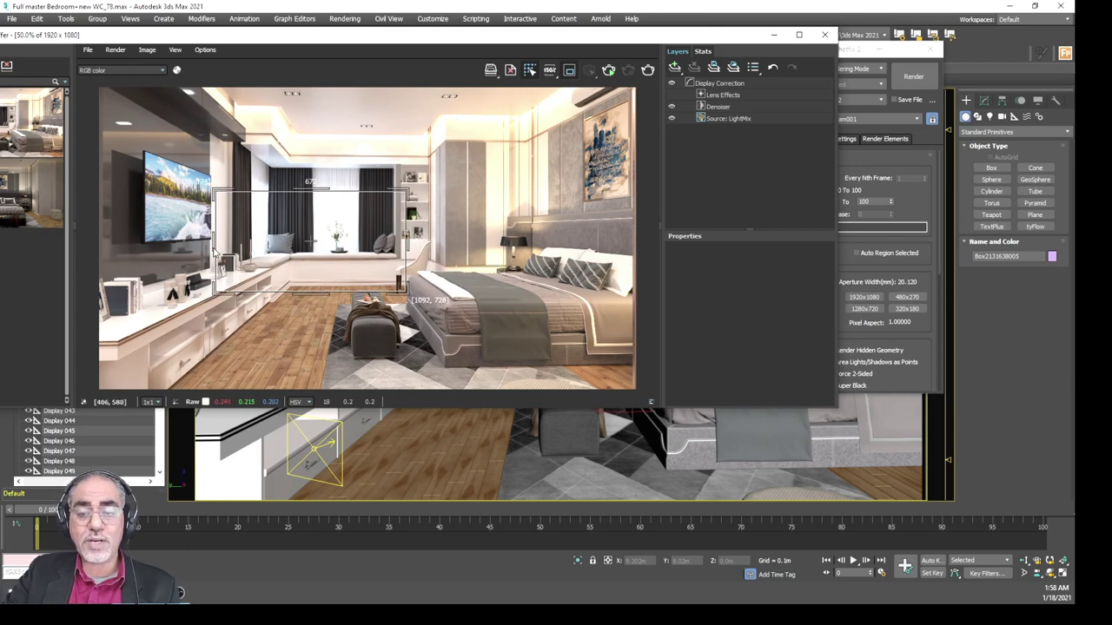
drag(216, 248, 265, 252)
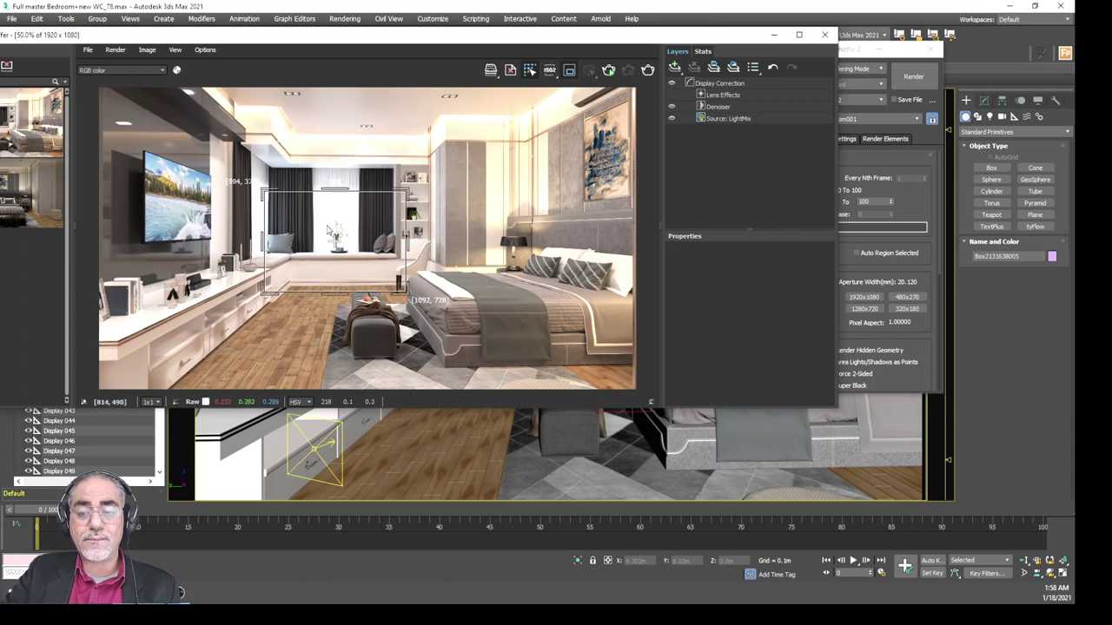
mouse_move(334, 237)
mouse_down()
mouse_move(247, 175)
mouse_move(254, 278)
mouse_move(245, 296)
mouse_up()
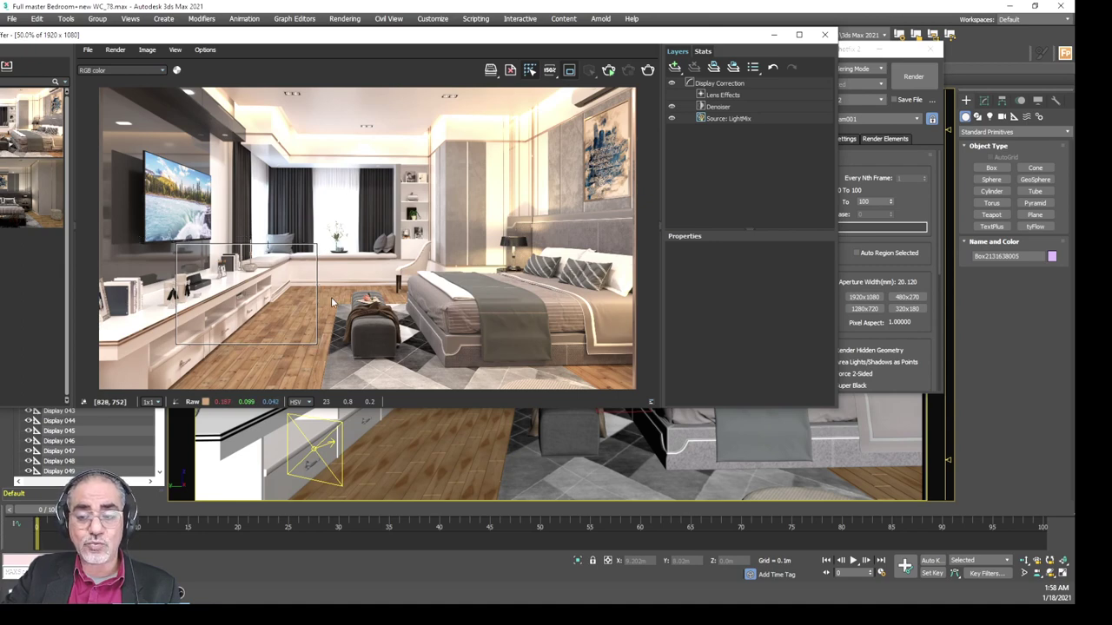
click(569, 70)
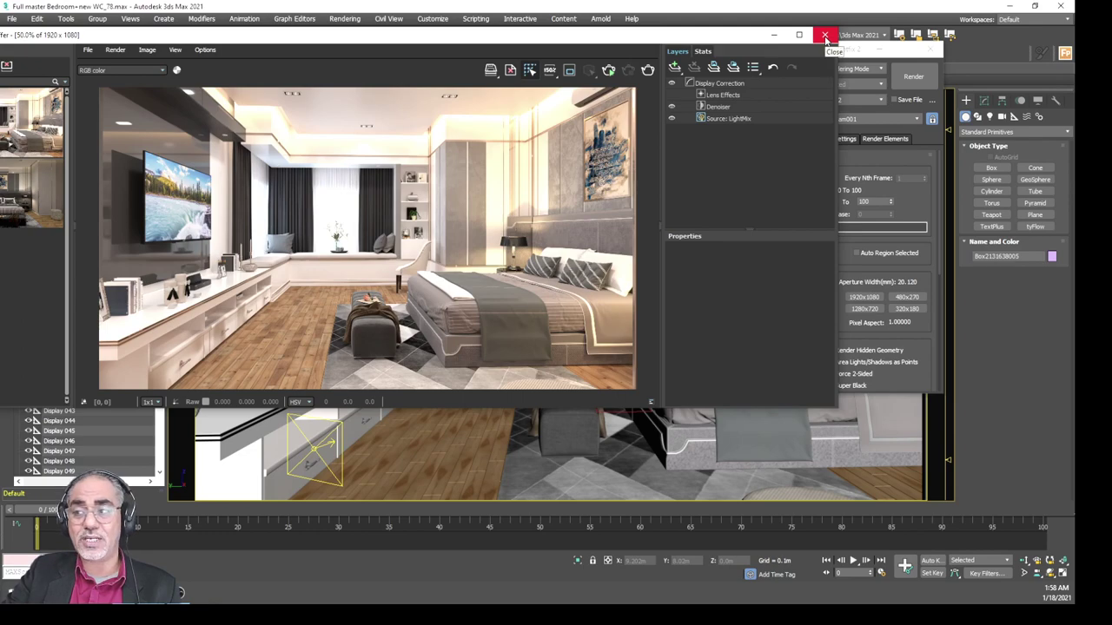
- Close the frame buffer and switch the VRayCam001 viewport to V-Ray Viewport IPR
click(825, 37)
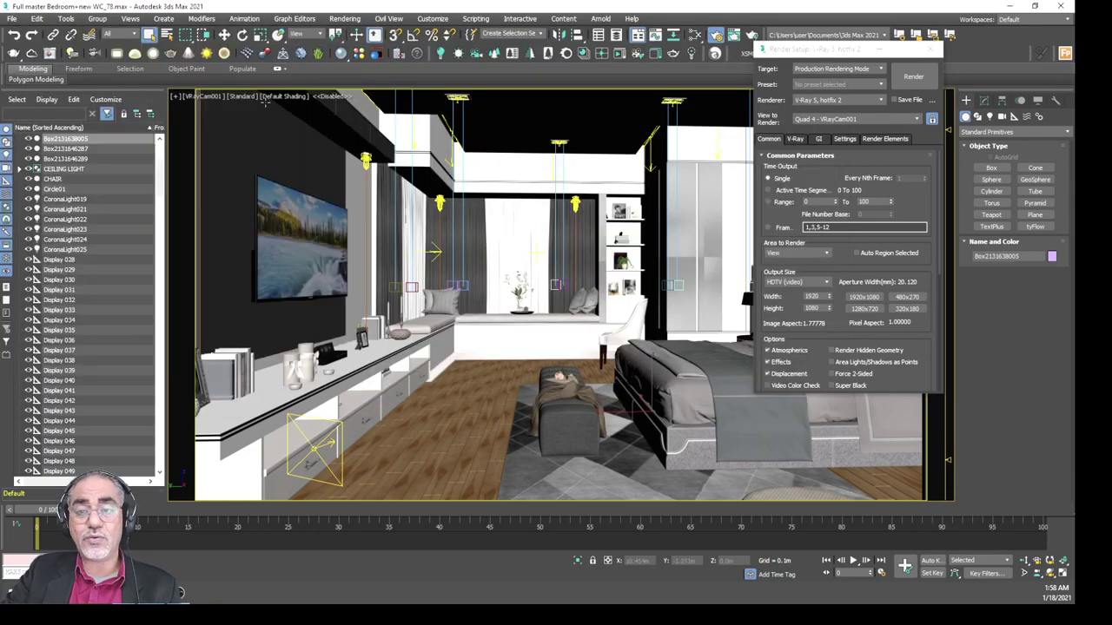
click(266, 96)
click(247, 97)
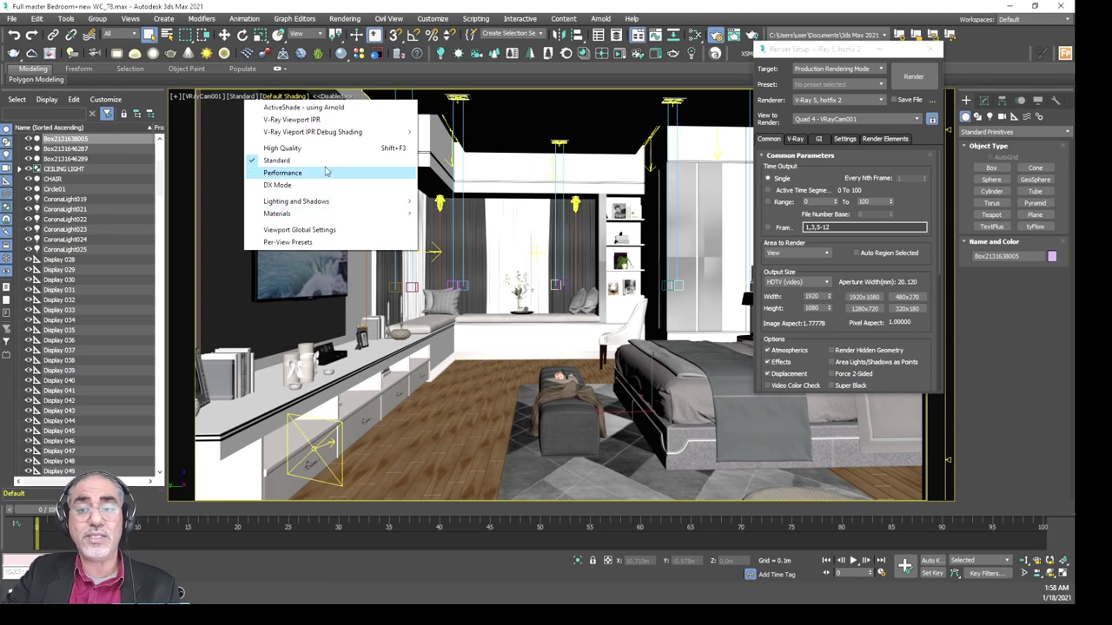
mouse_move(292, 119)
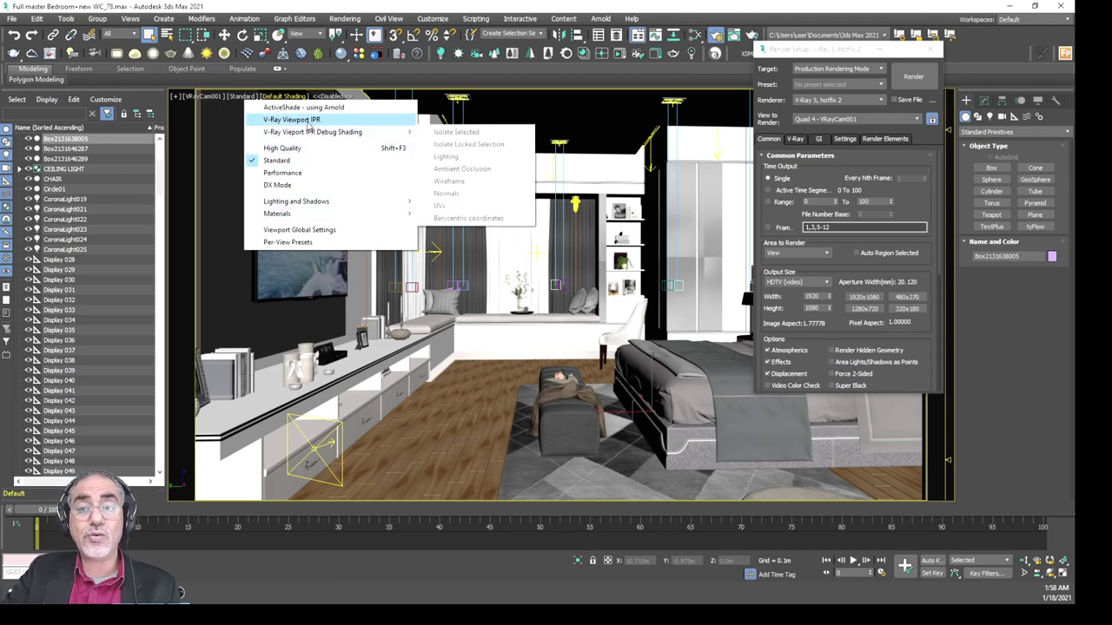
click(309, 125)
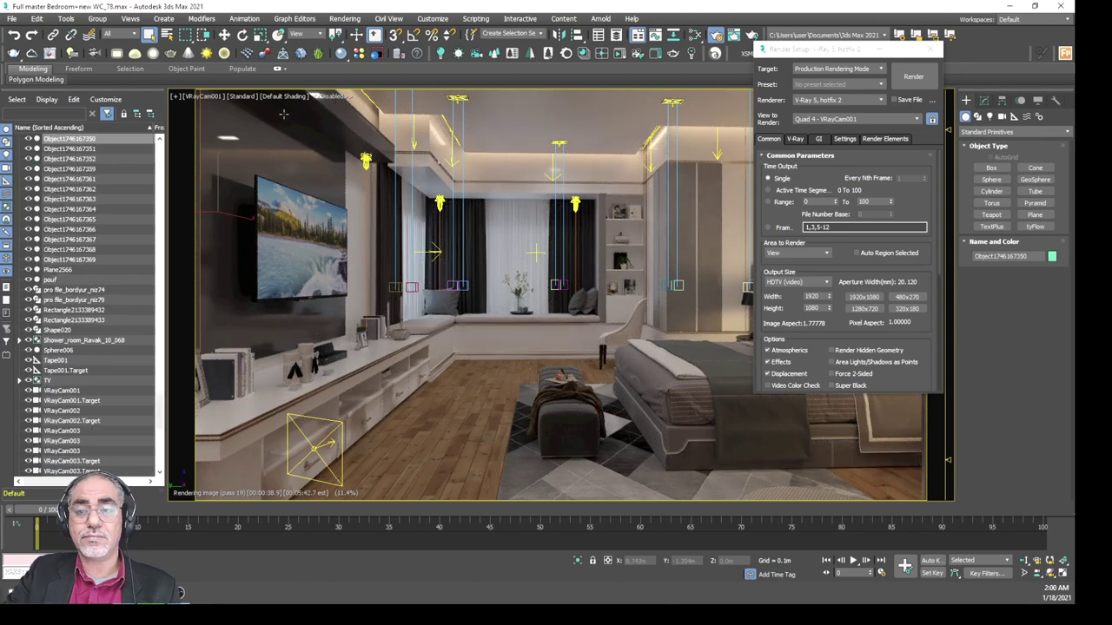
click(275, 97)
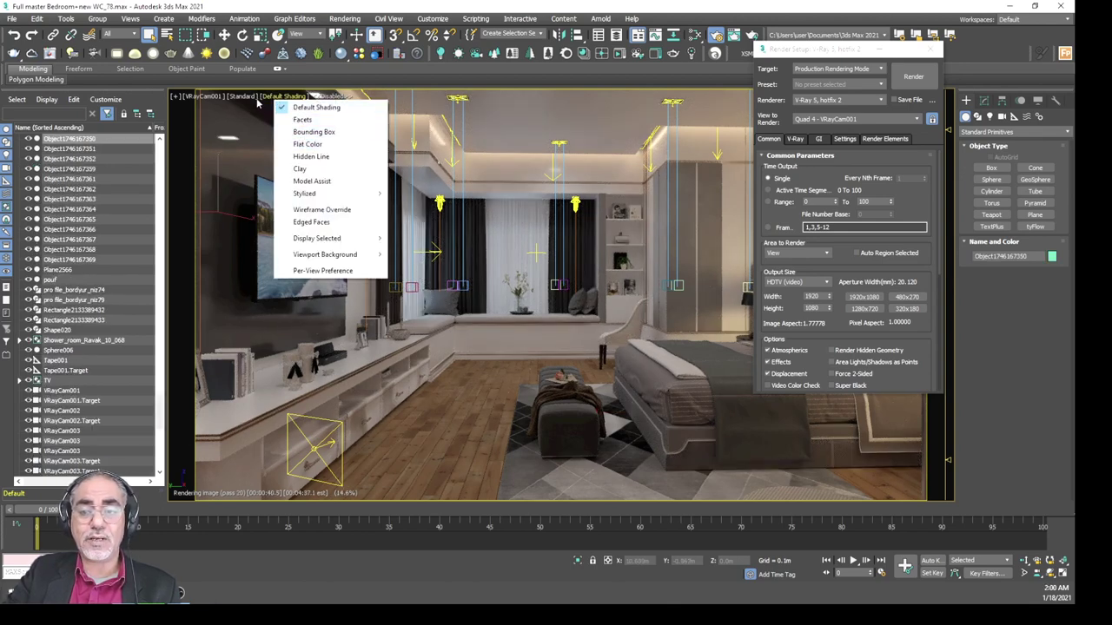
- Set the viewport IPR debug shading to Isolate Selected on the floor, then to Lighting
click(248, 96)
mouse_move(316, 132)
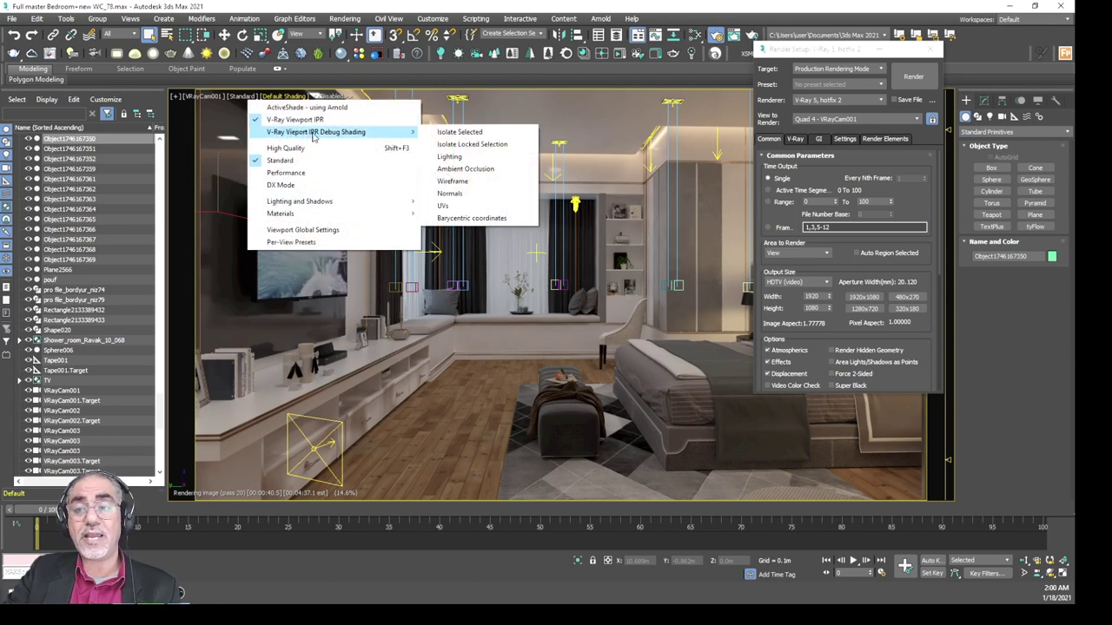
click(460, 133)
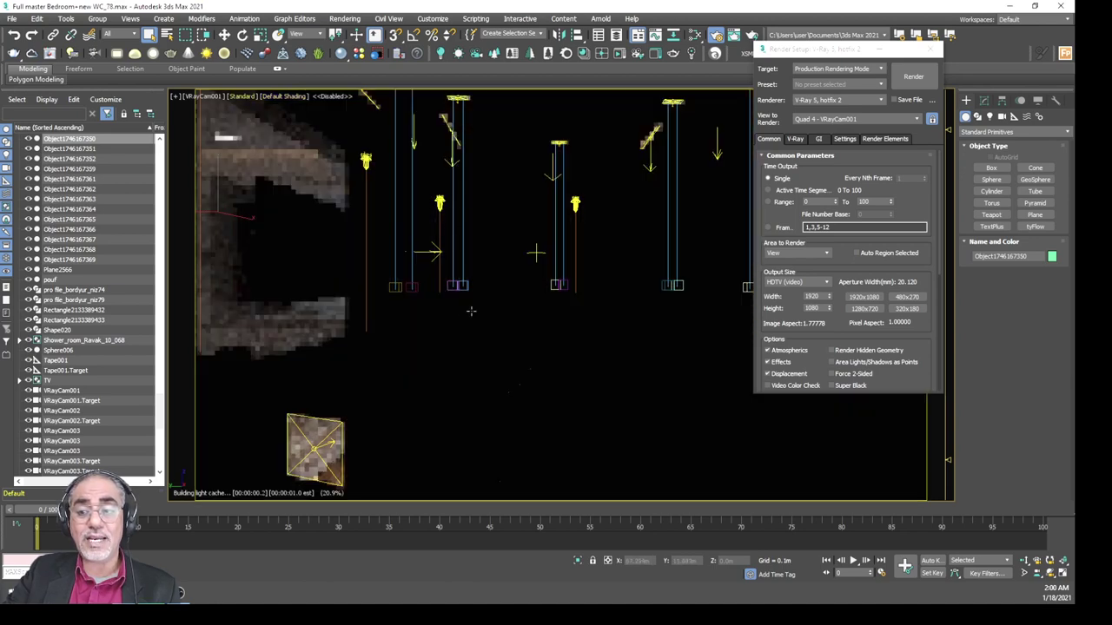
click(487, 164)
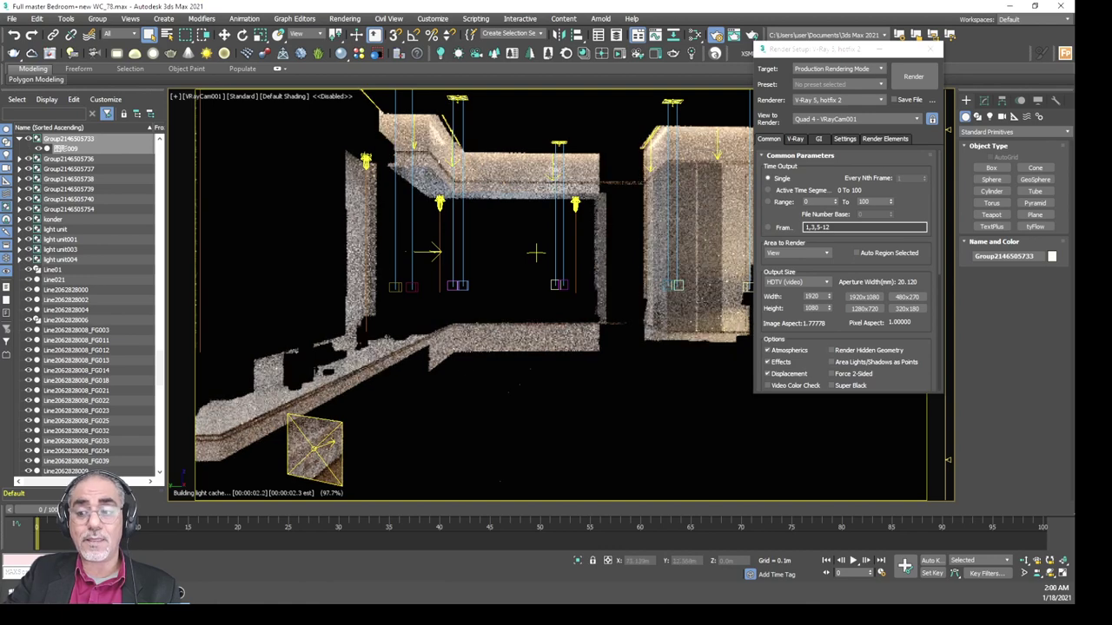
click(465, 384)
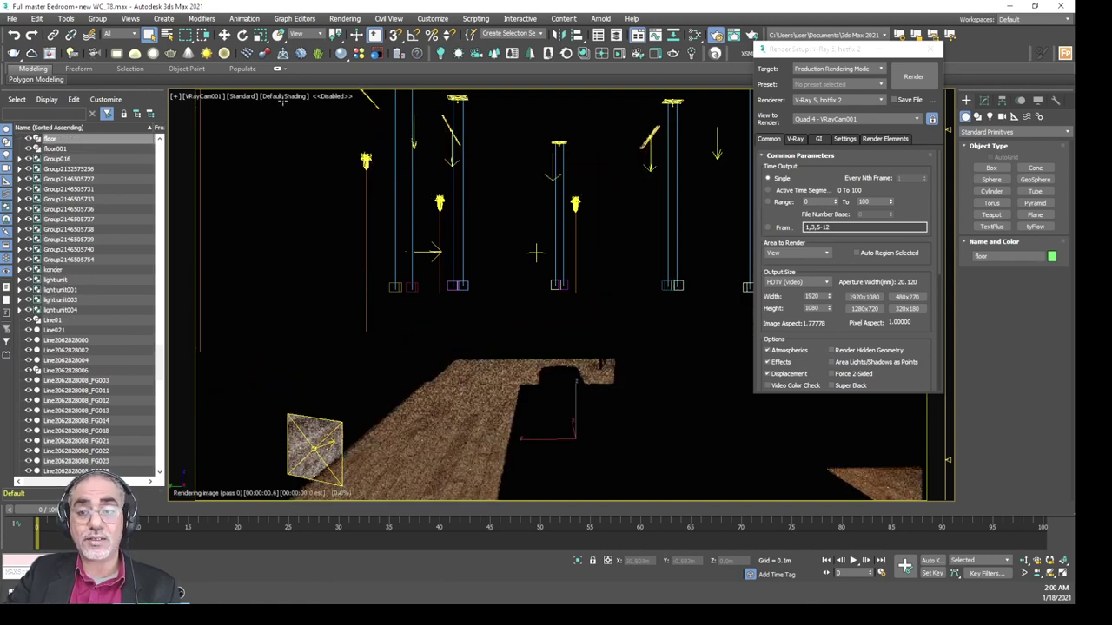
click(245, 102)
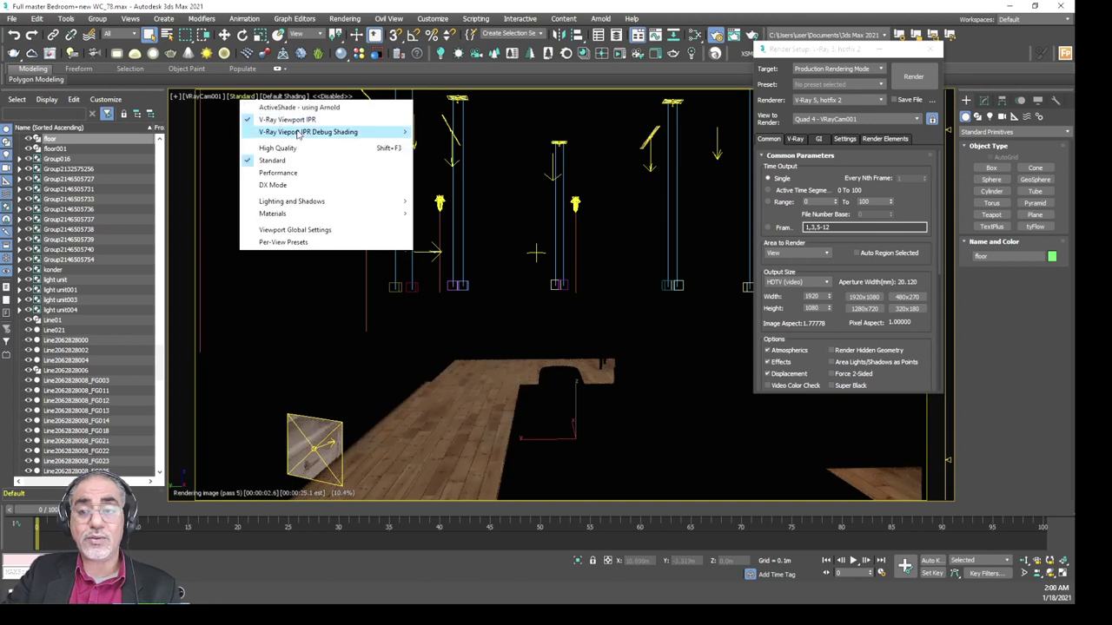
mouse_move(308, 132)
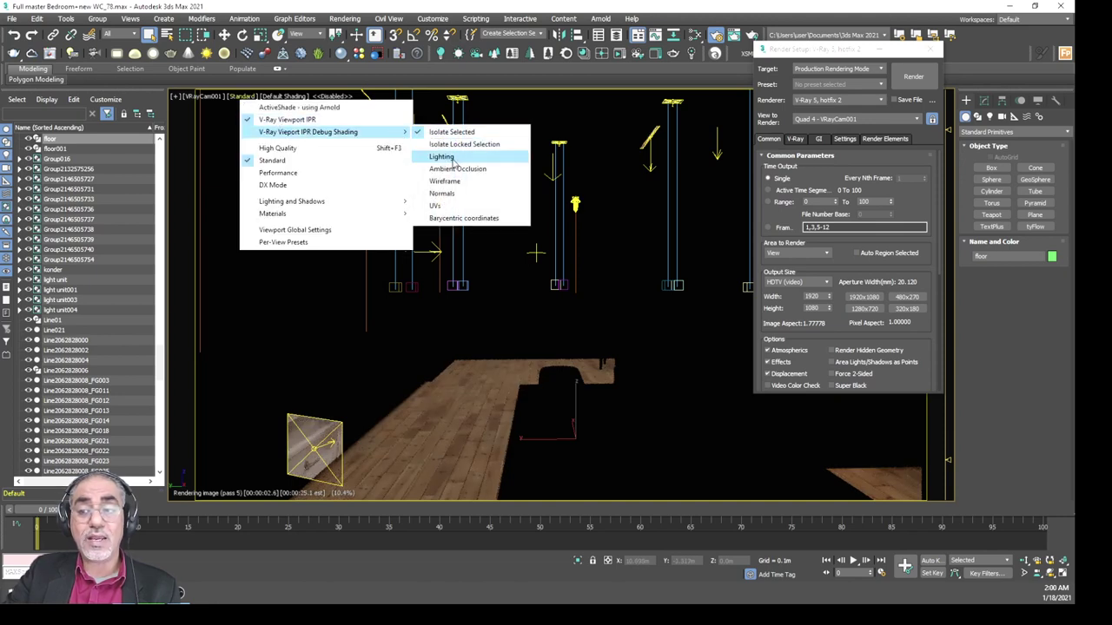
click(451, 163)
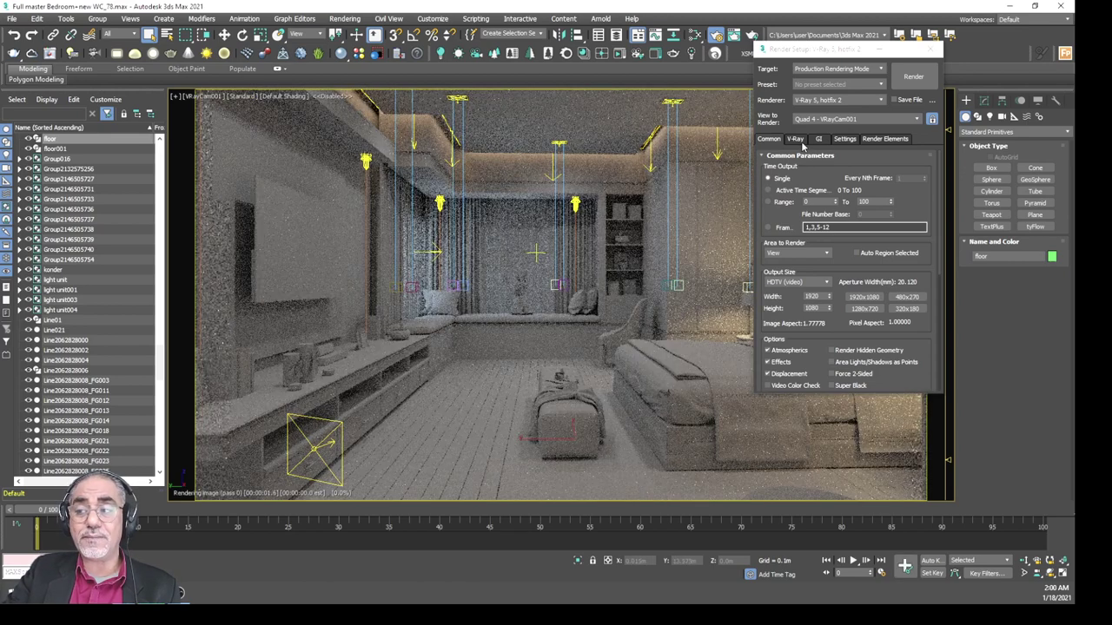
- Expand Global switches on Render Setup's V-Ray tab and move the dialog down-left off the bed
click(797, 140)
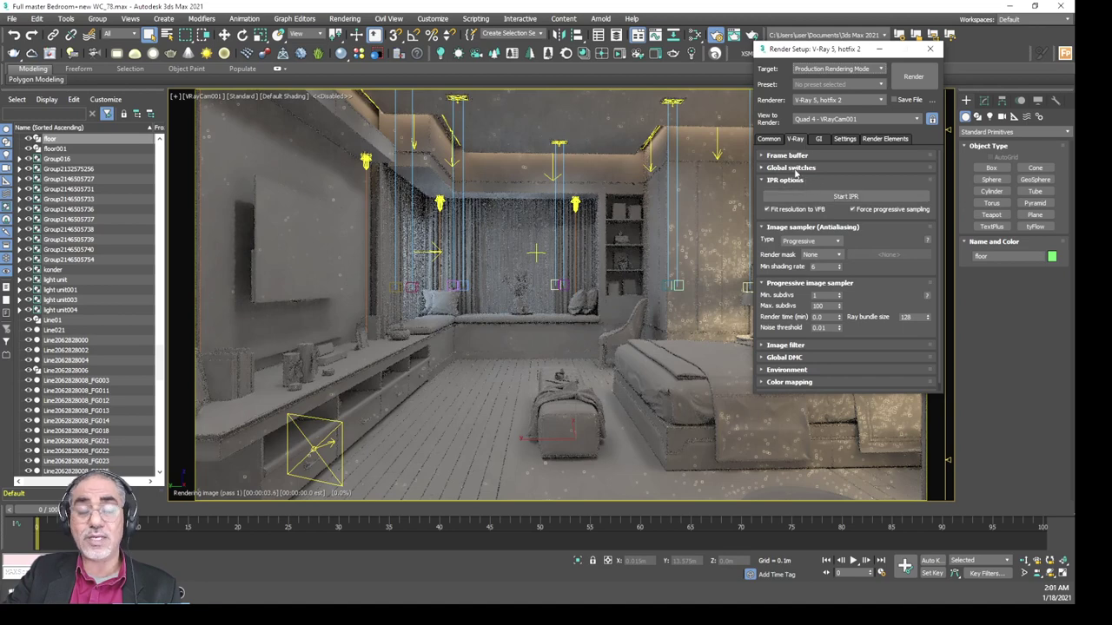
click(792, 168)
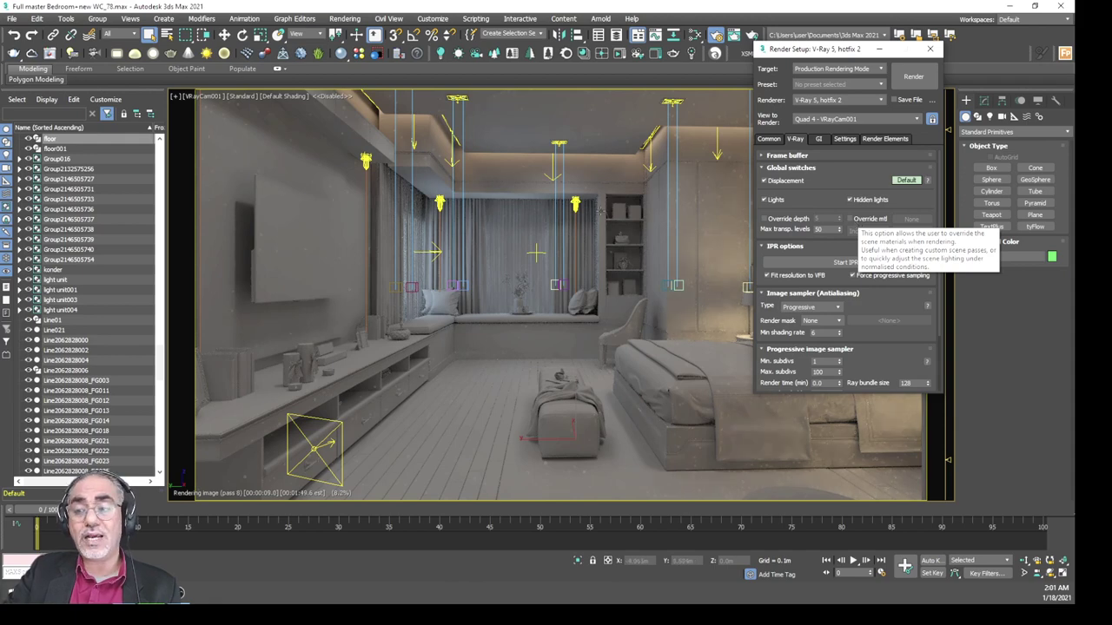
drag(801, 53, 455, 284)
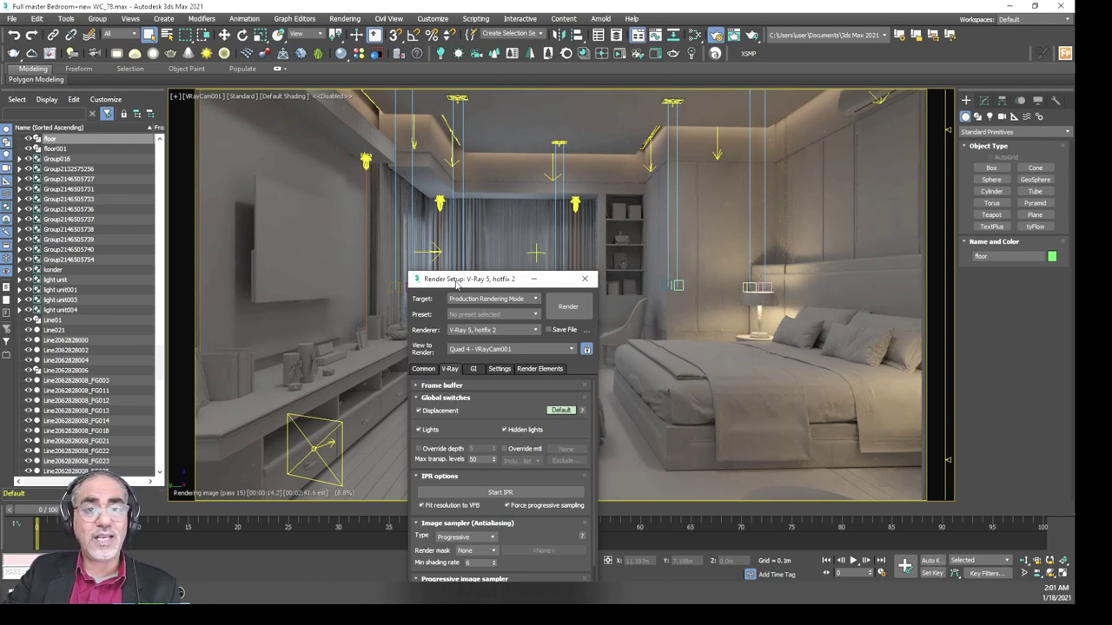
drag(455, 284, 284, 300)
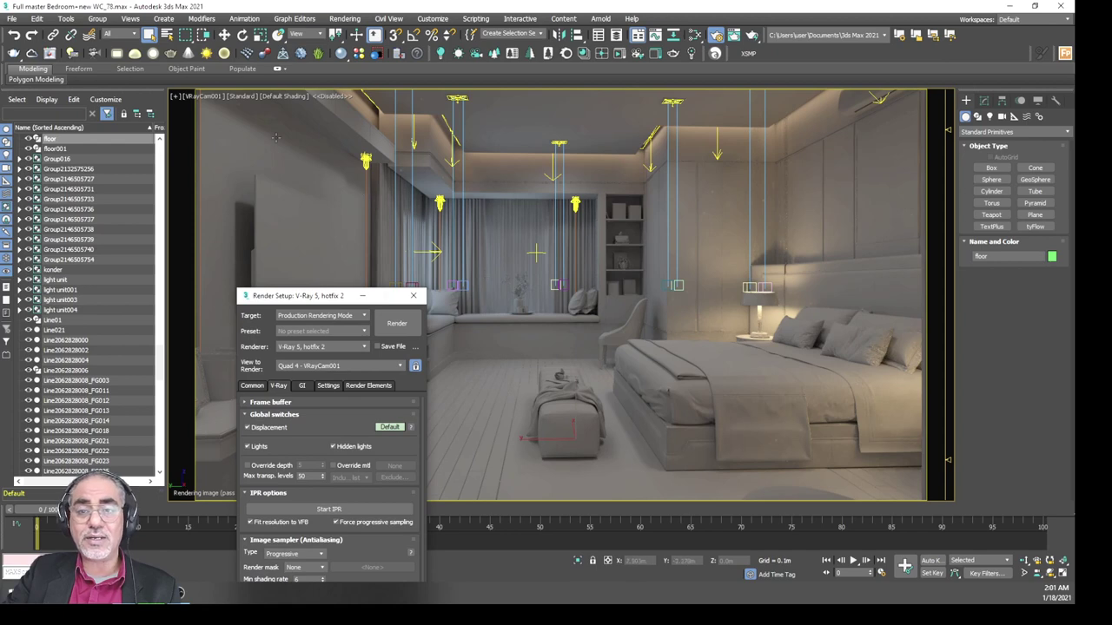
- Open the V-Ray Light Lister and place it at the top left of the screen
click(72, 53)
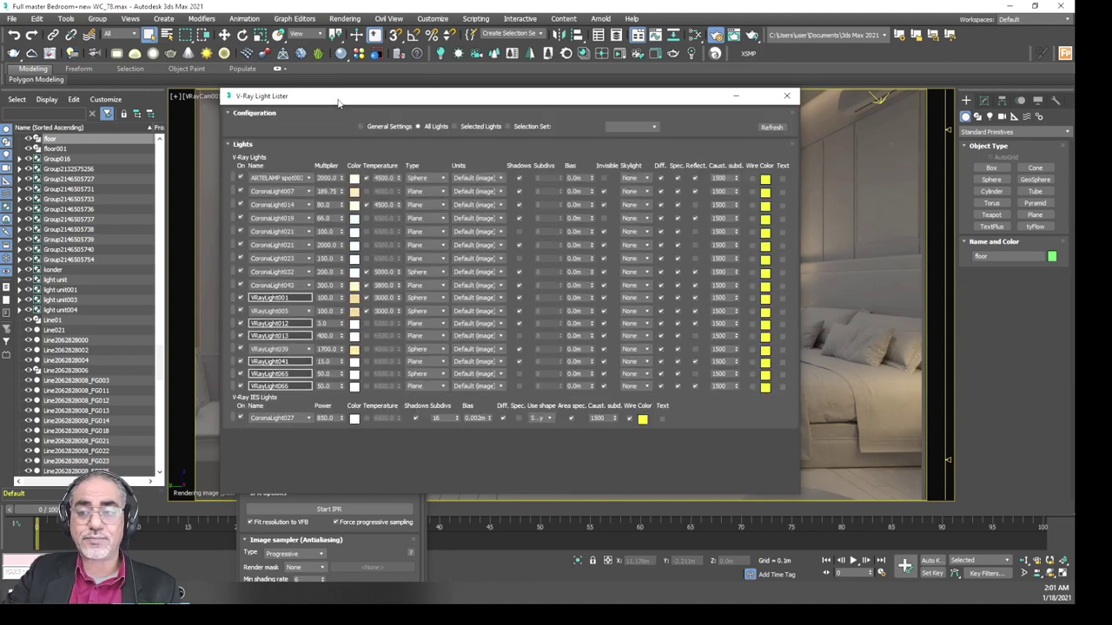
mouse_move(339, 103)
mouse_down()
mouse_move(461, 128)
mouse_move(359, 299)
mouse_move(360, 270)
mouse_move(403, 261)
mouse_up()
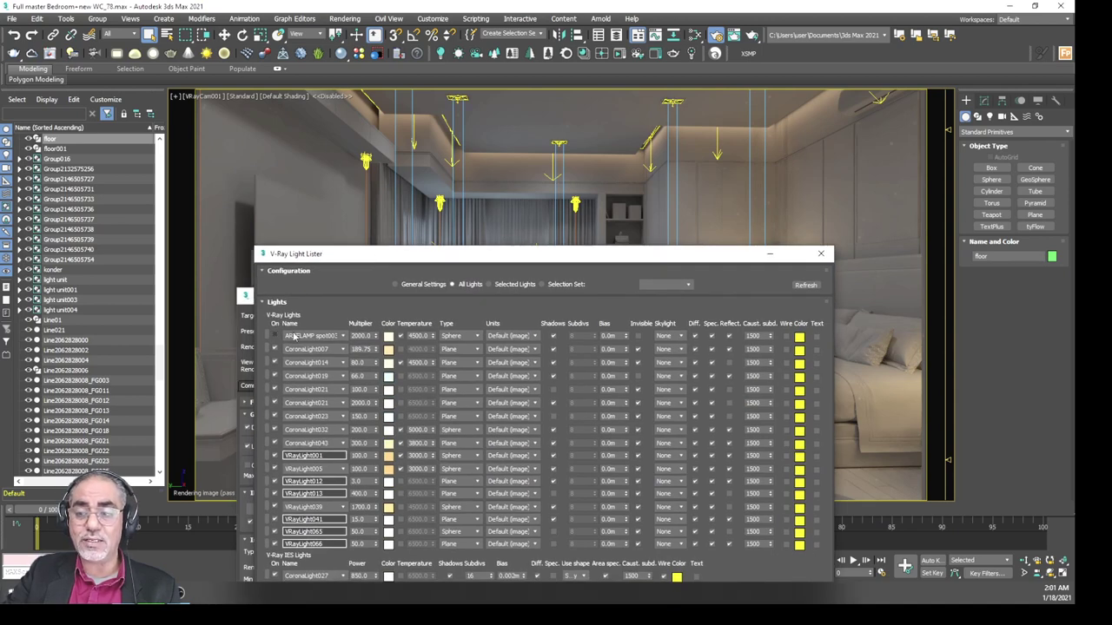
drag(617, 254, 375, 140)
- Switch off CoronaLight007, CoronaLight021 and CoronaLight019, keeping CoronaLight014 on
click(32, 234)
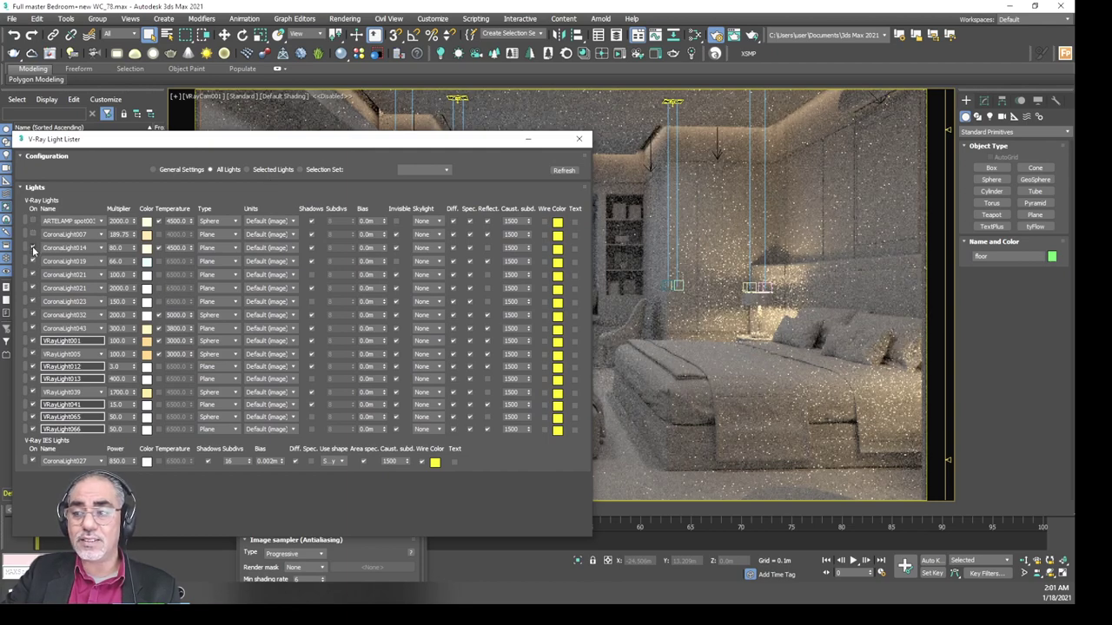
click(33, 249)
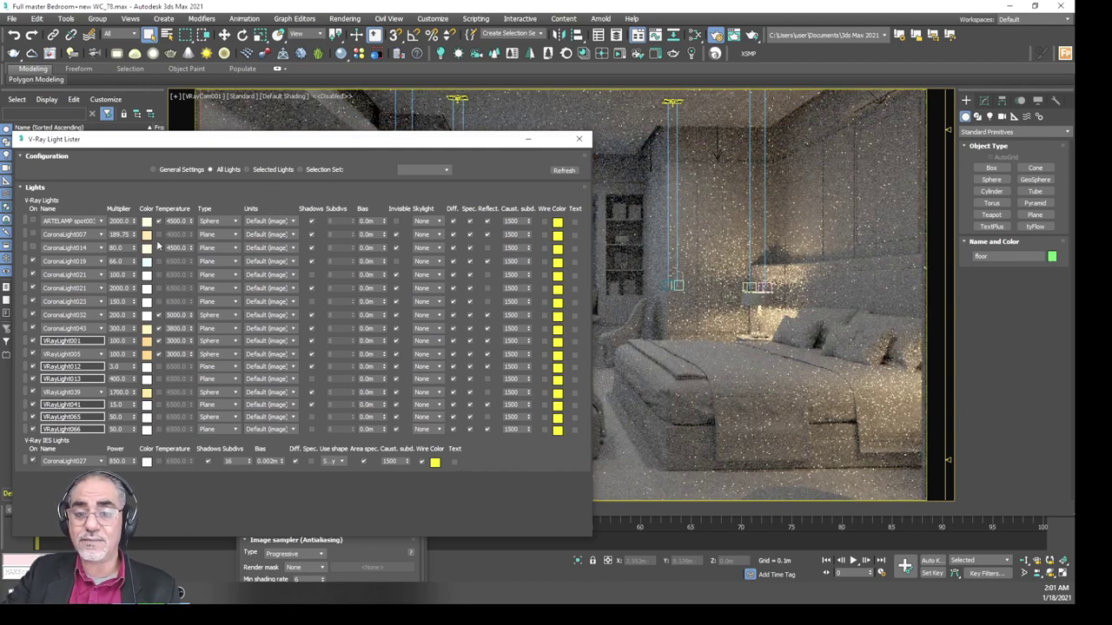
click(33, 274)
mouse_move(224, 142)
mouse_down()
mouse_move(359, 266)
mouse_move(500, 313)
mouse_up()
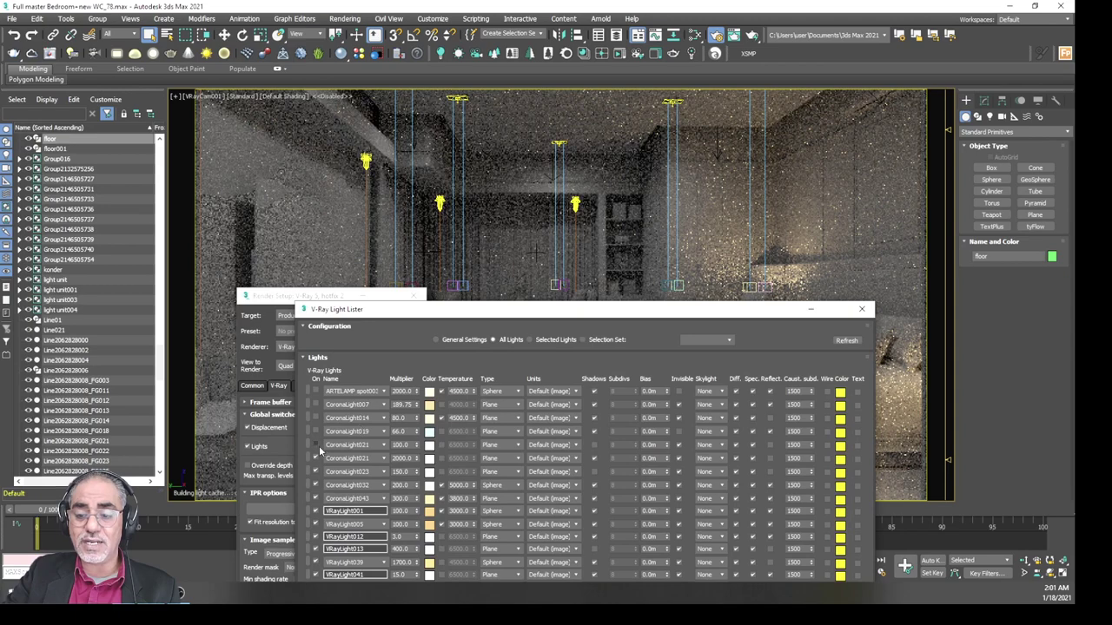
click(315, 433)
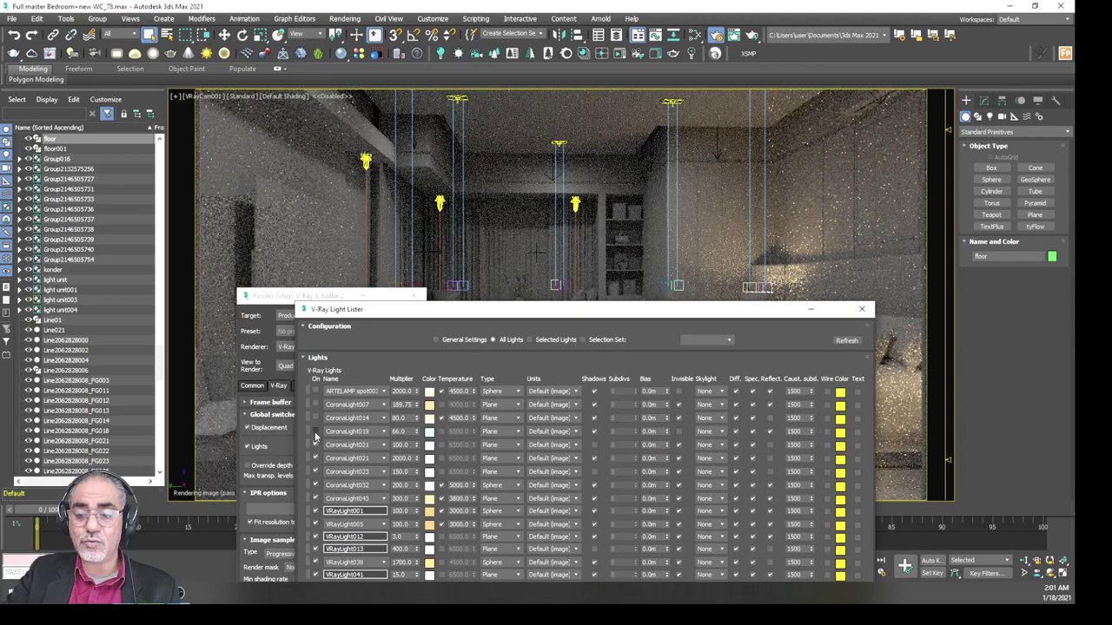
click(315, 418)
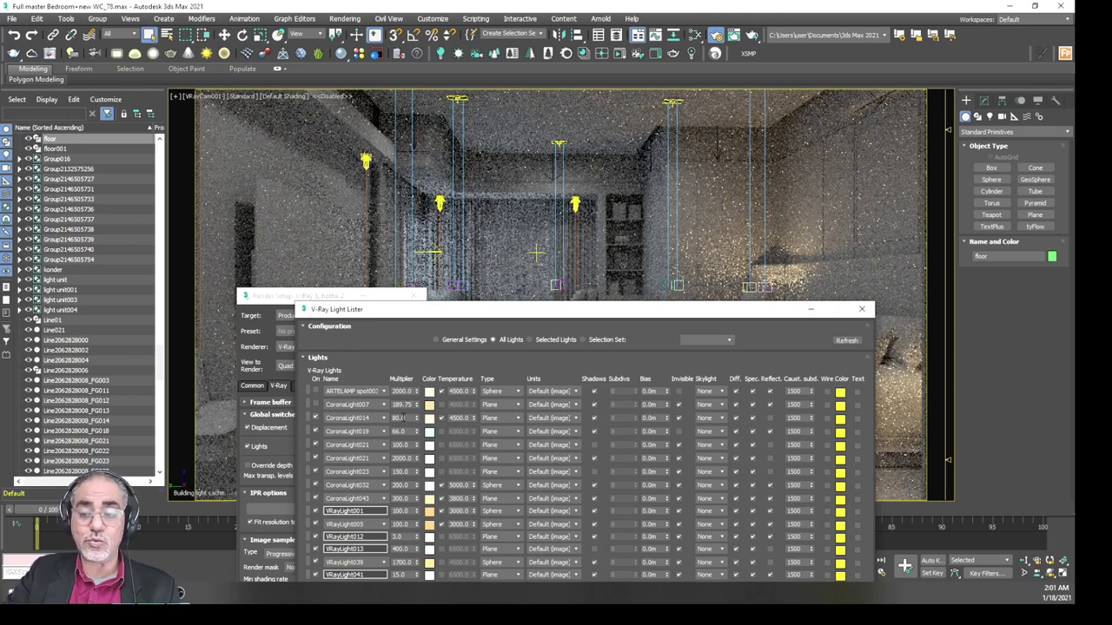
- Set CoronaLight014 and CoronaLight019 multipliers to 200, turning CoronaLight019 back on
double_click(401, 417)
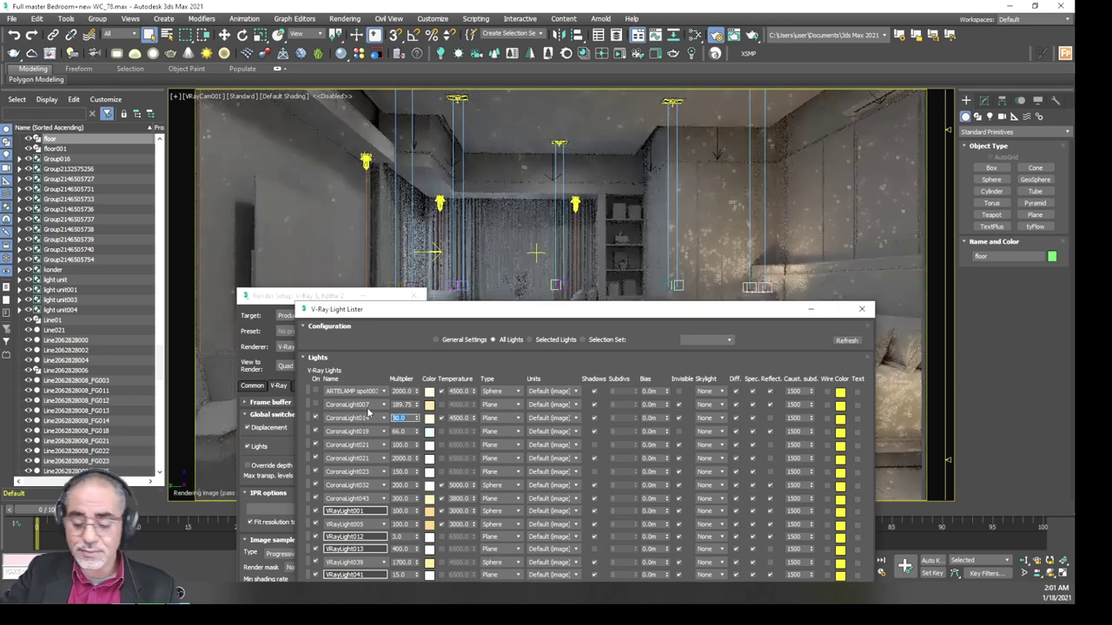
text(200)
key(Return)
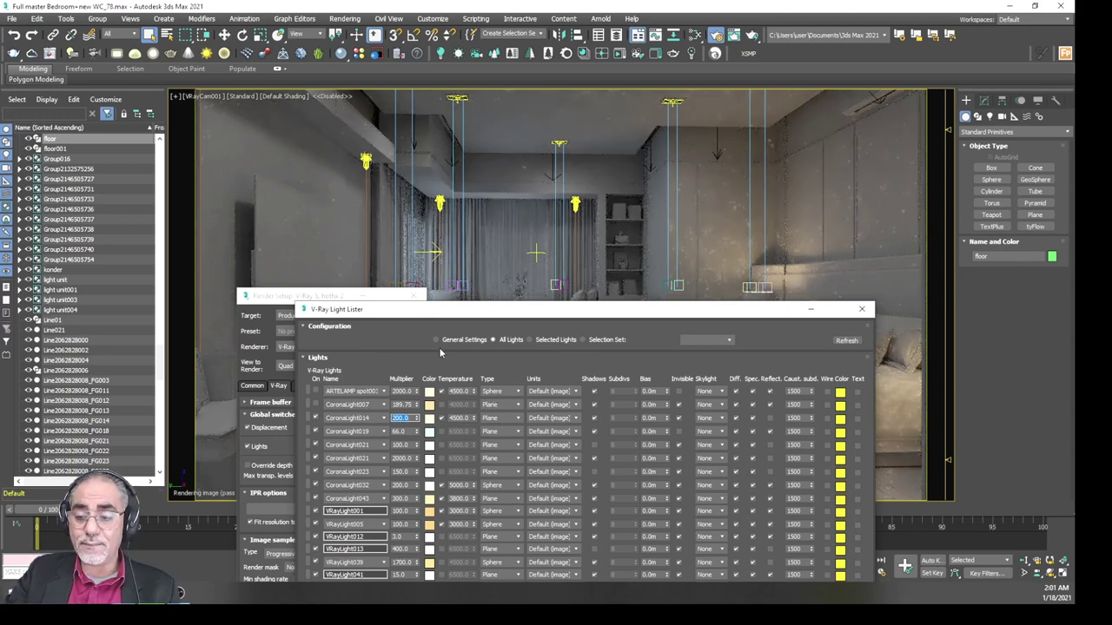
click(316, 419)
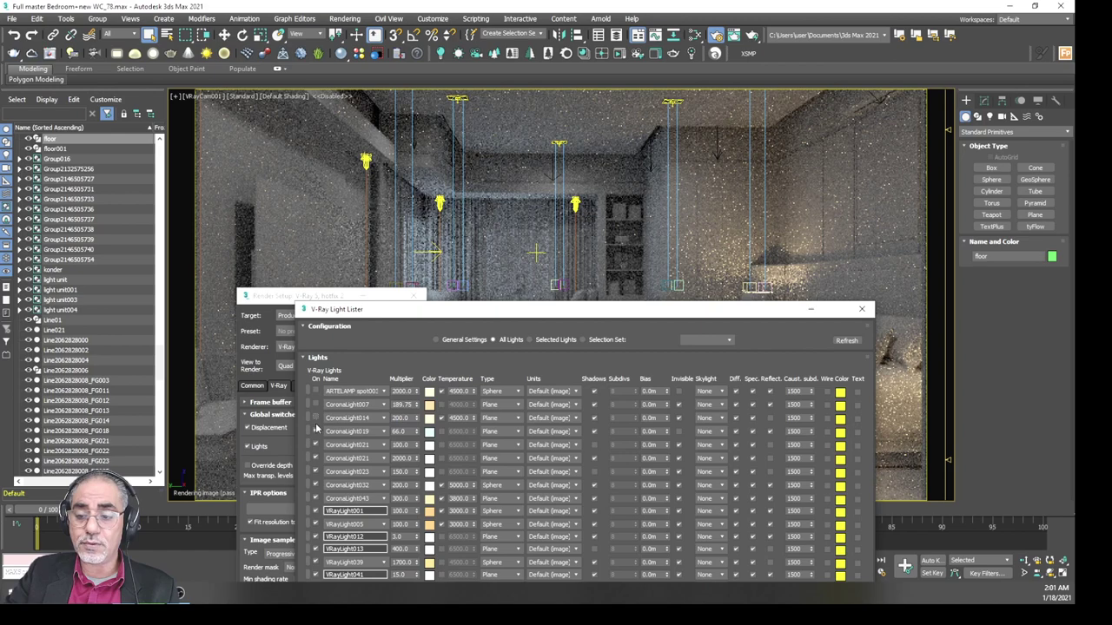
click(316, 431)
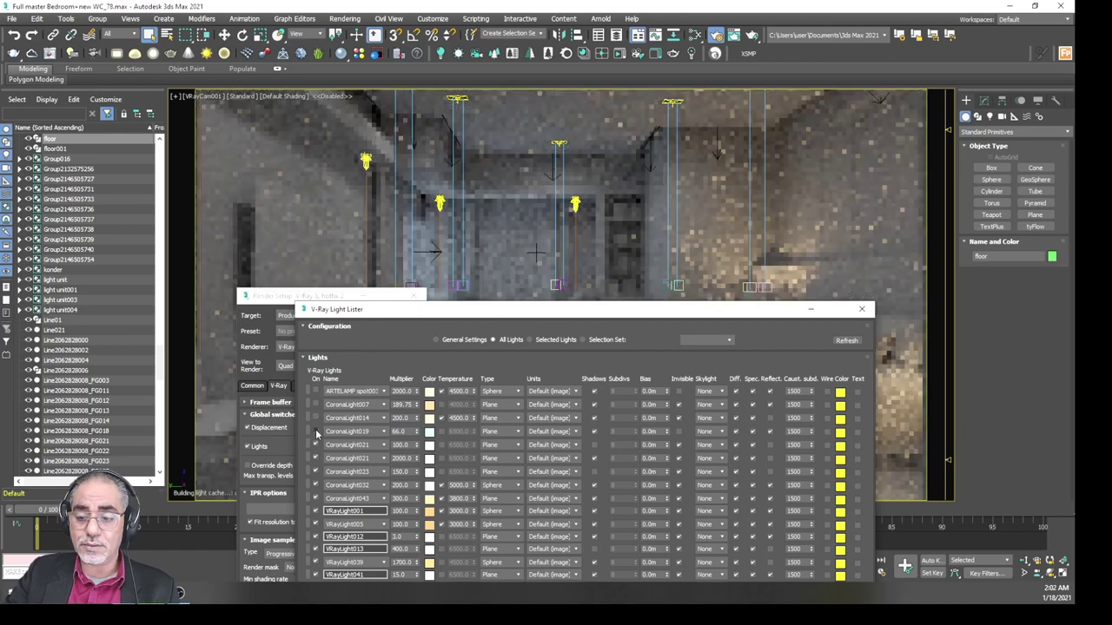
double_click(404, 431)
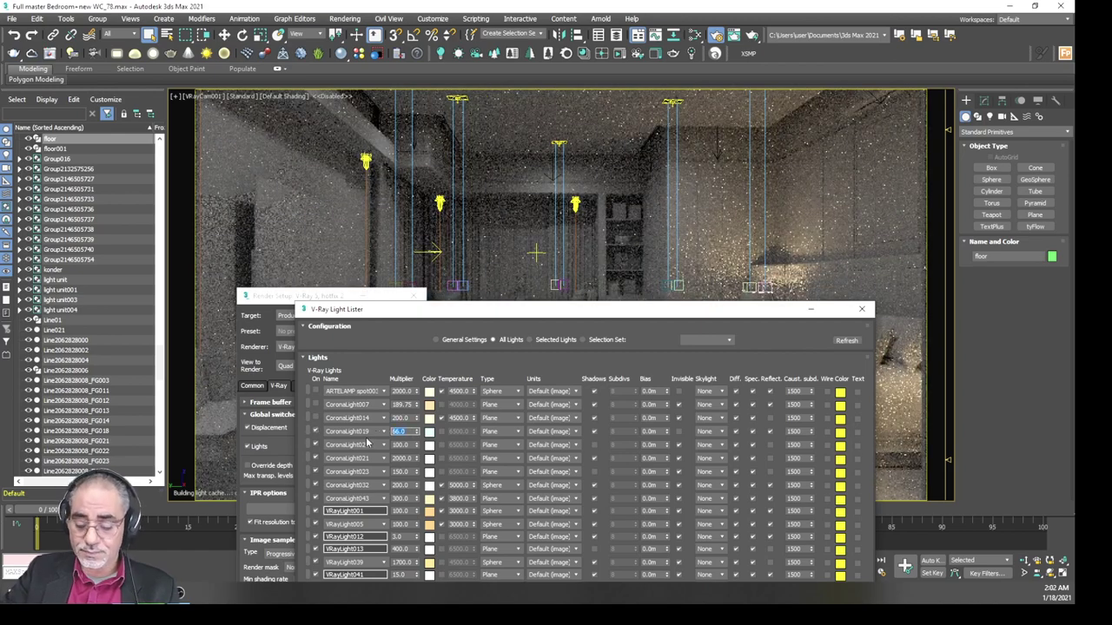
text(200)
key(Return)
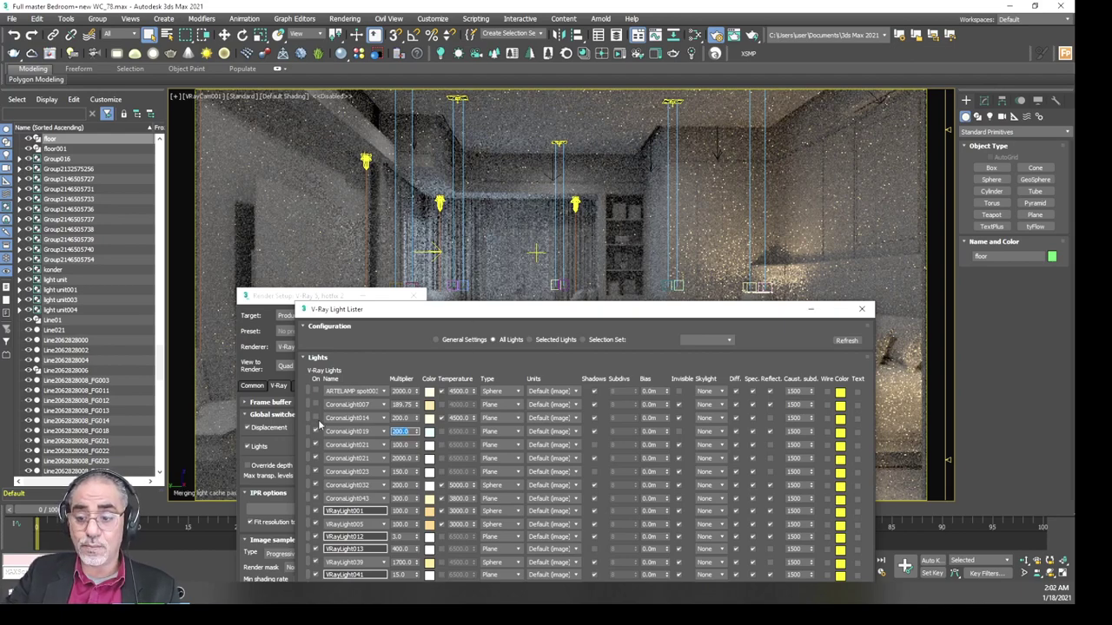
- Toggle ARTELAMP spot002 off and back on, then move the Light Lister clear of the render
click(315, 392)
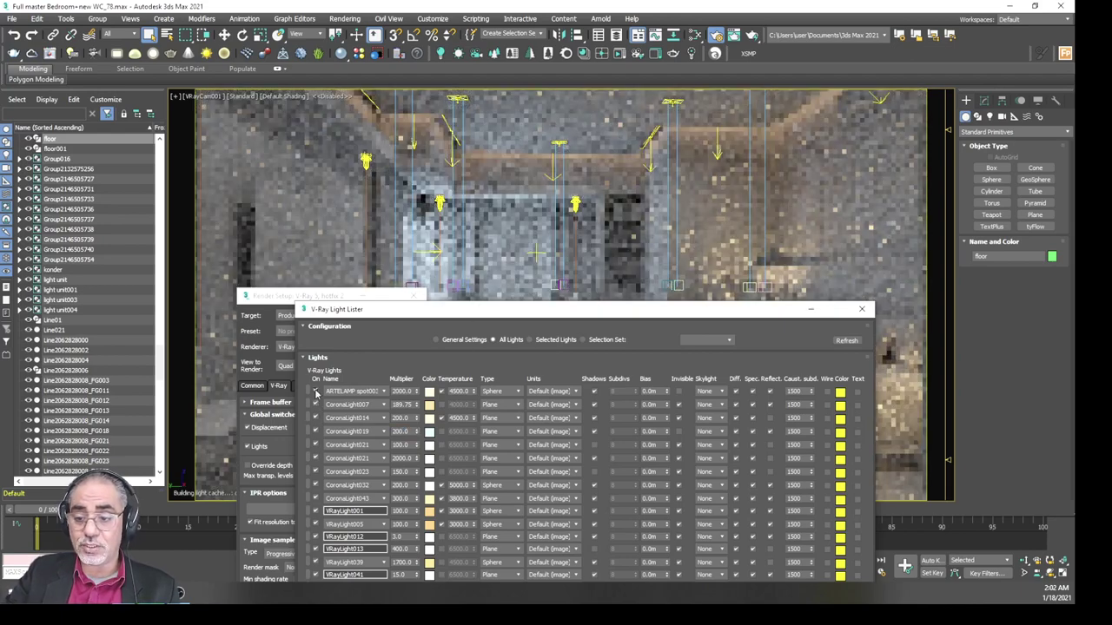
click(315, 391)
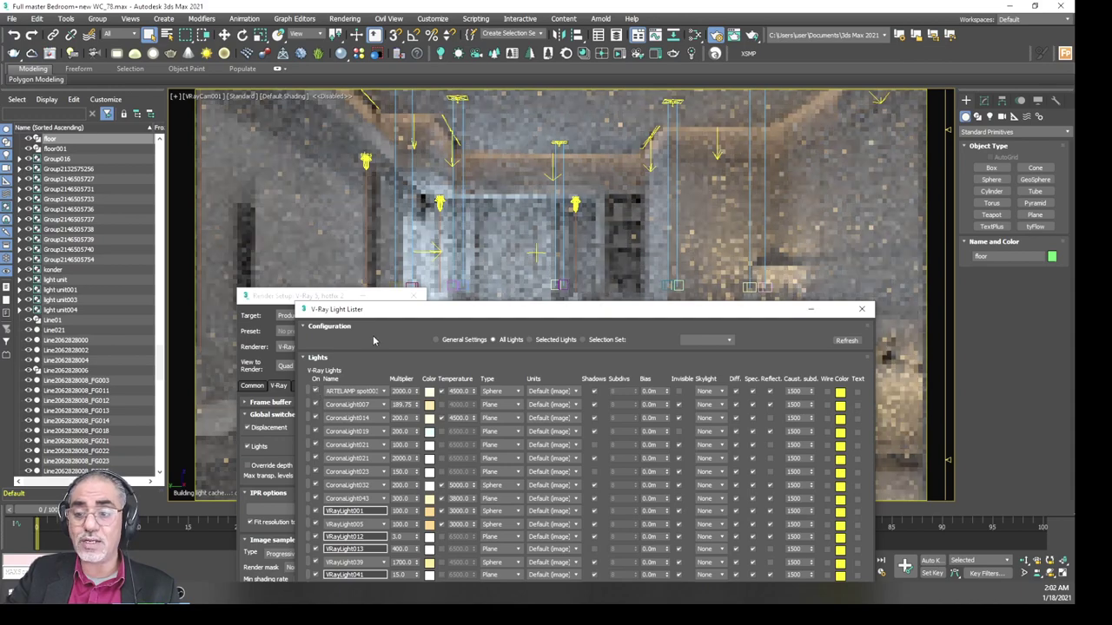
drag(390, 312, 164, 146)
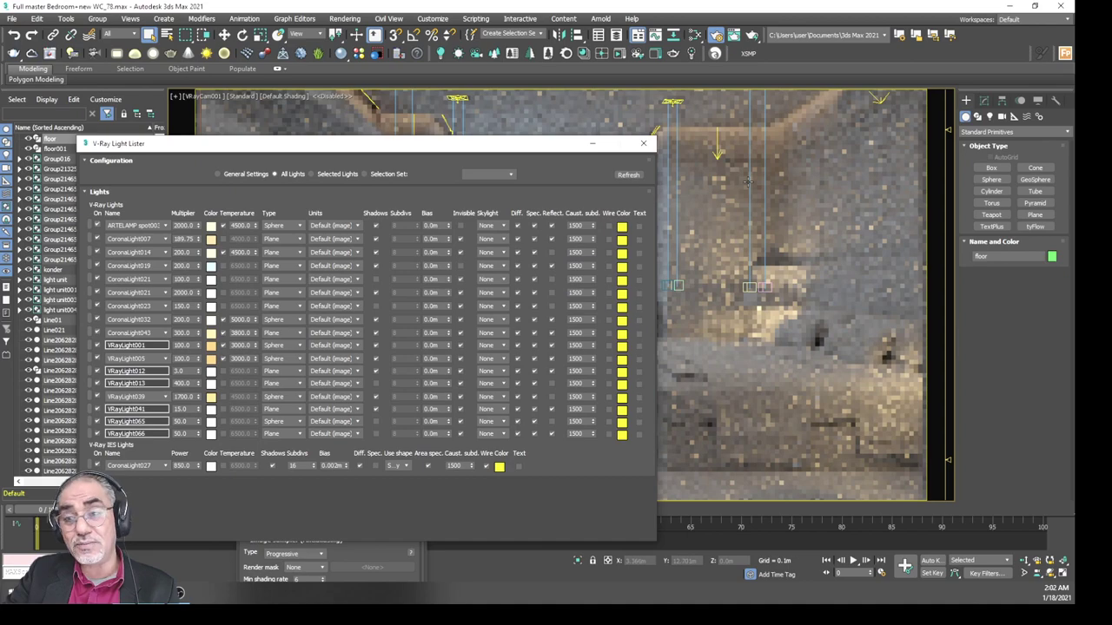
mouse_move(523, 146)
mouse_down()
mouse_move(602, 215)
mouse_move(525, 124)
mouse_up()
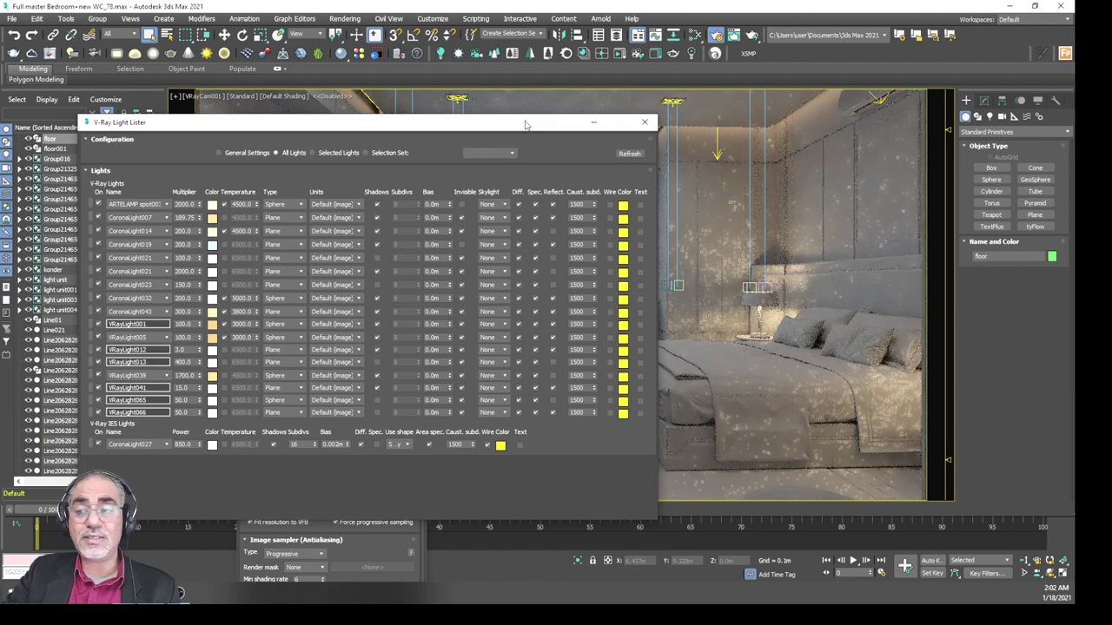
mouse_move(524, 124)
mouse_down()
mouse_move(551, 248)
mouse_move(551, 170)
mouse_up()
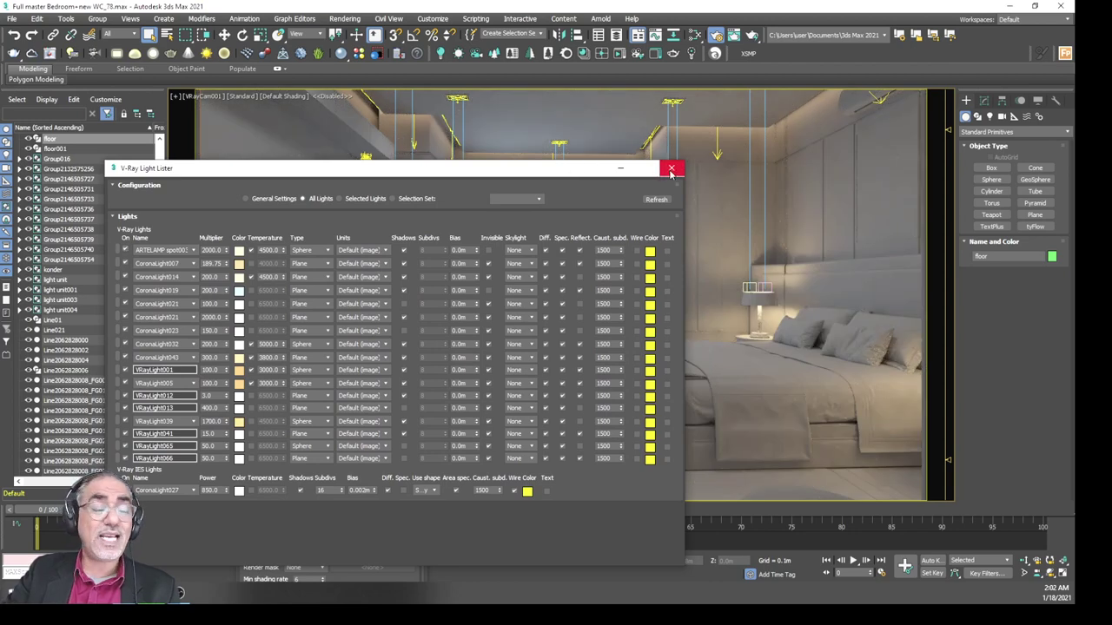
- Close the Light Lister and turn off V-Ray Viewport IPR in the viewport
click(672, 169)
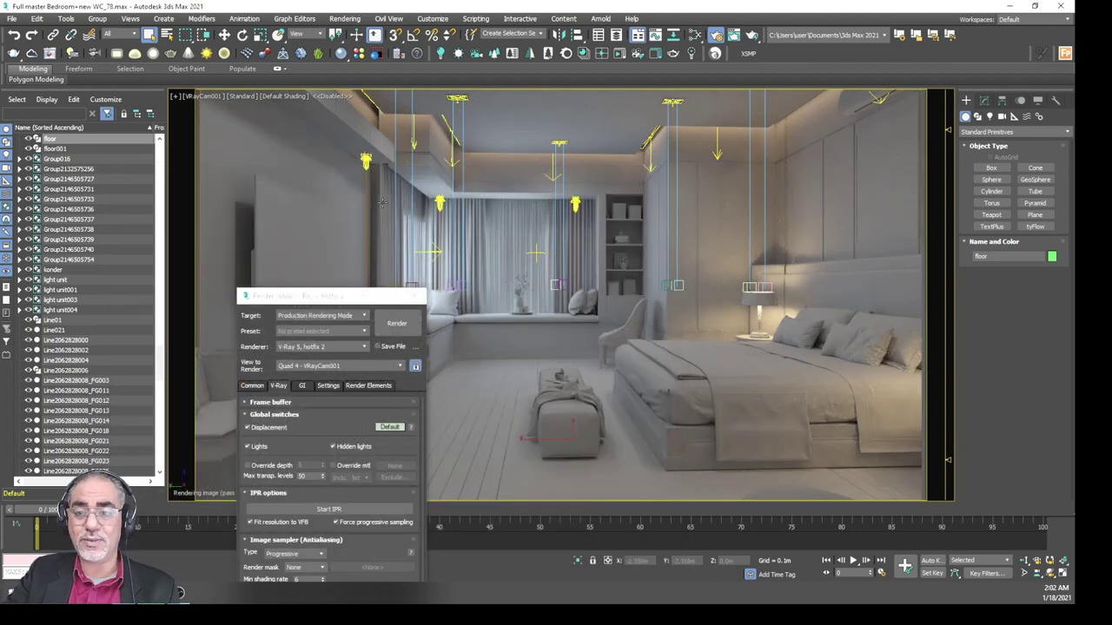
click(242, 96)
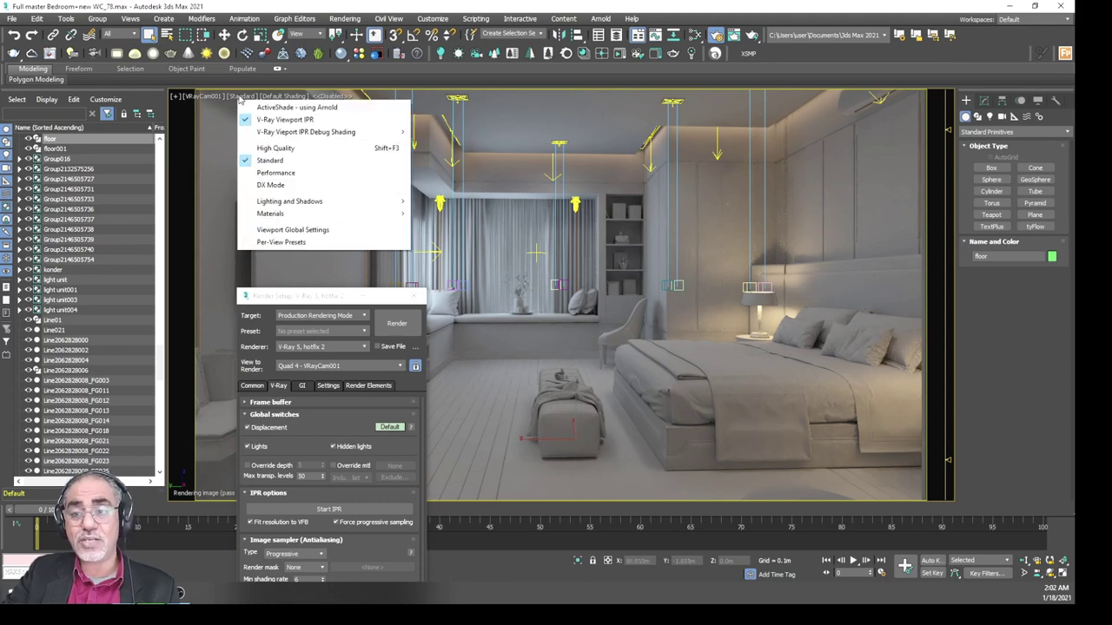
click(244, 121)
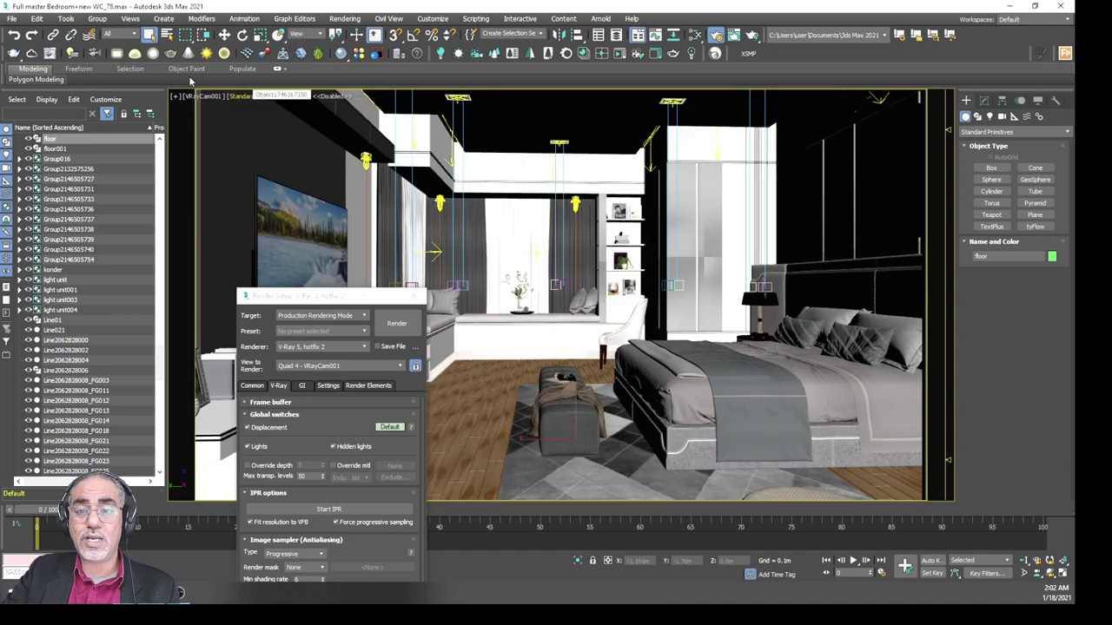
- Open the V-Ray Frame Buffer, position it, and bring Render Setup in front
click(49, 53)
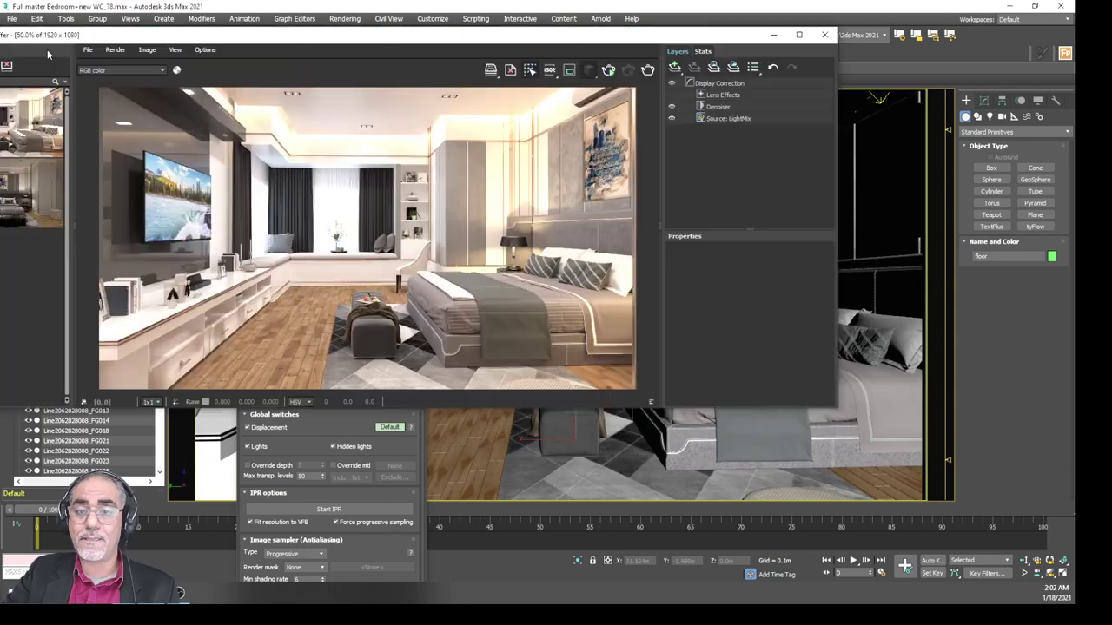
drag(413, 38, 481, 60)
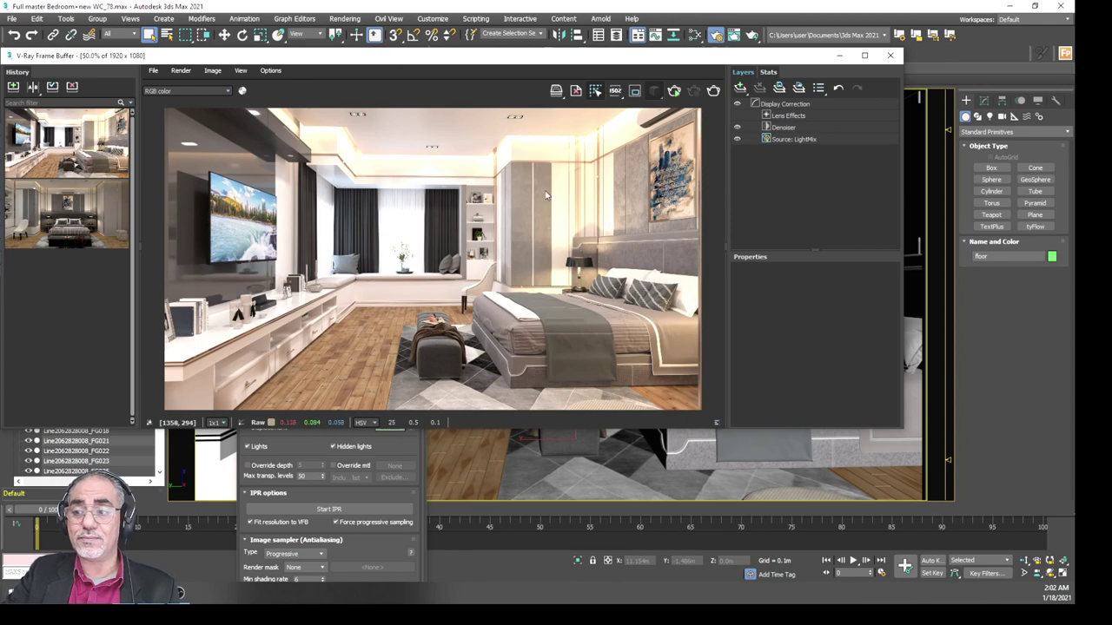
mouse_move(417, 59)
mouse_down()
mouse_move(427, 105)
mouse_move(427, 88)
mouse_up()
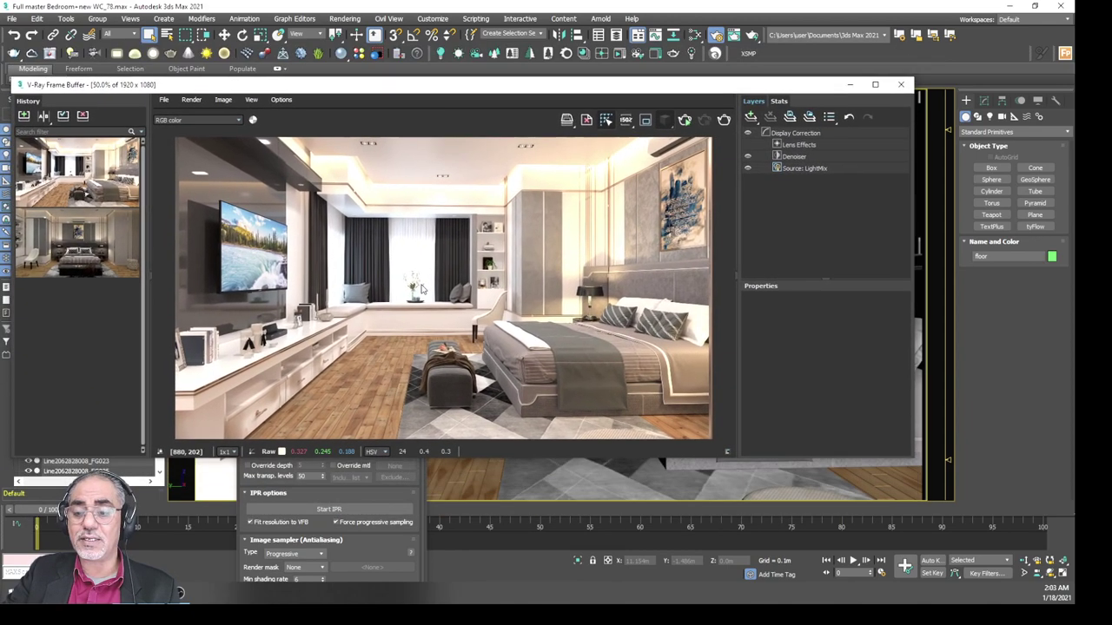
click(358, 528)
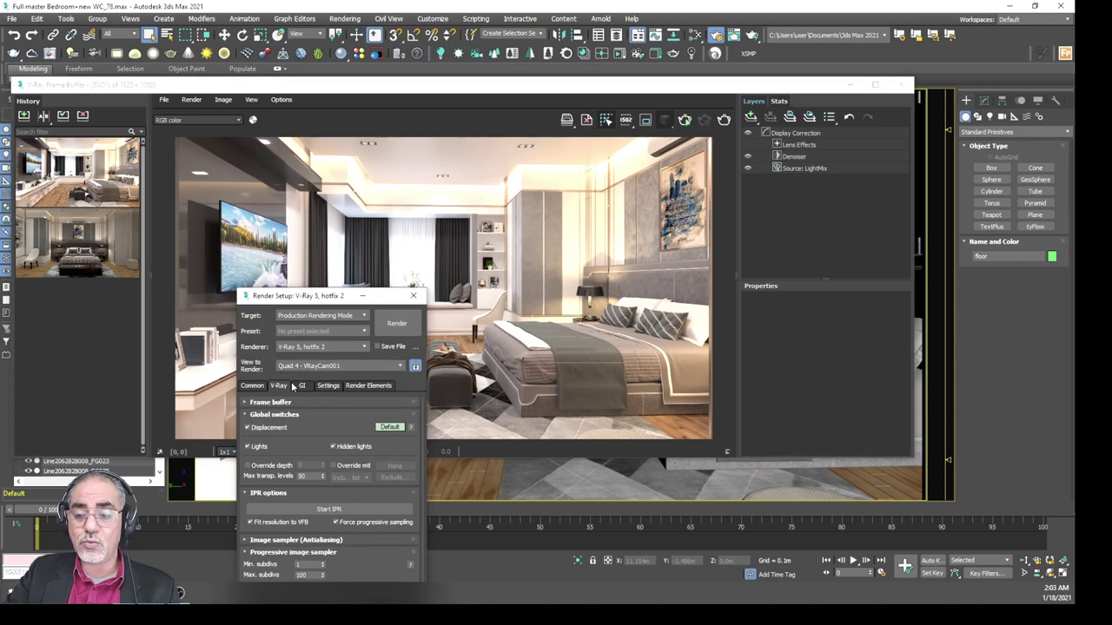
- Drag the Render Setup dialog up and out of the frame buffer's way
drag(300, 306, 288, 138)
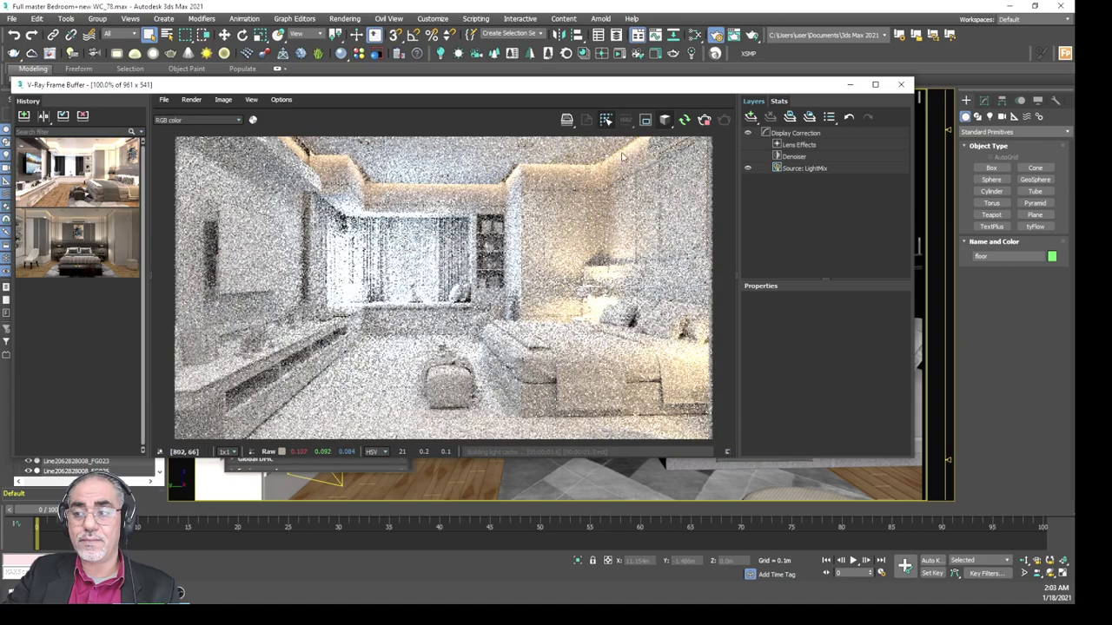
- Review the render engine and performance statistics on the Stats page, then go back to the Layers list
mouse_move(509, 87)
mouse_down()
mouse_move(474, 273)
mouse_move(477, 104)
mouse_up()
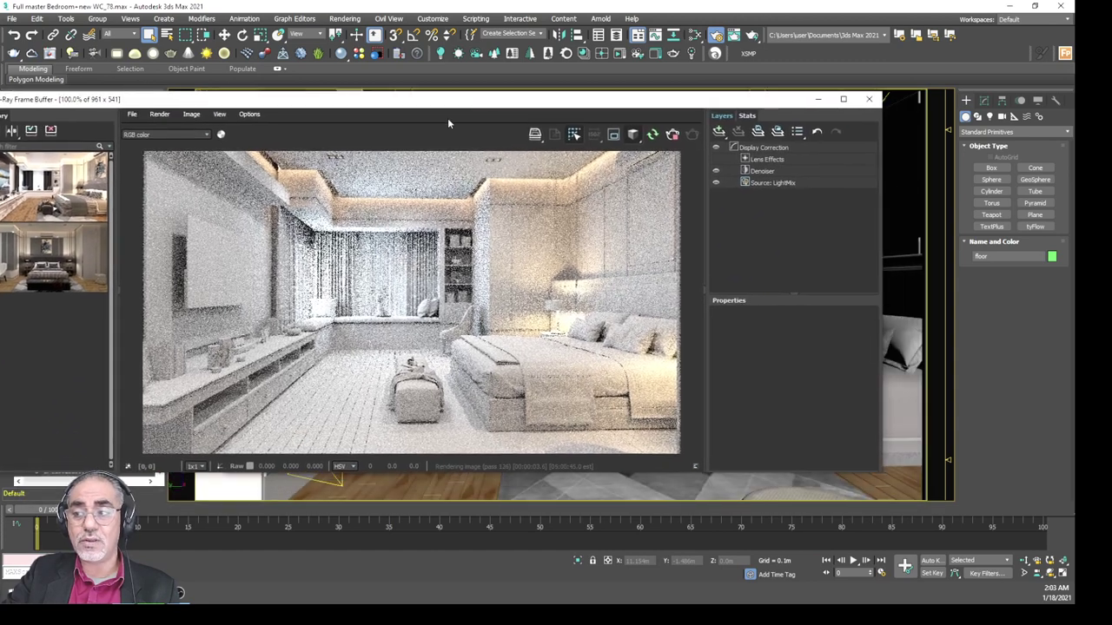
click(746, 117)
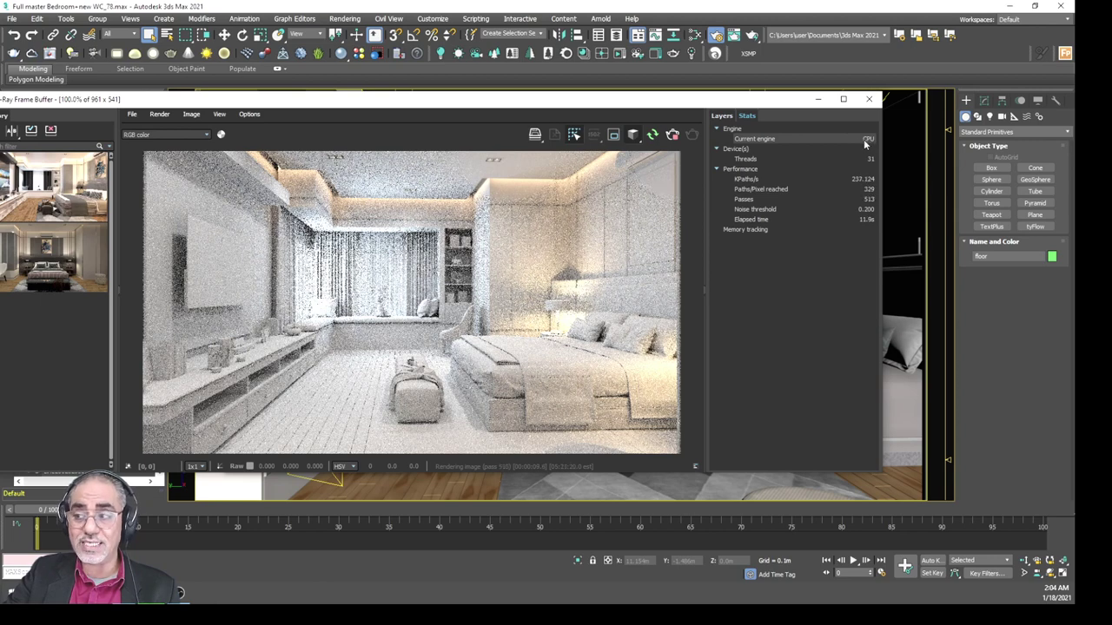
click(721, 116)
mouse_move(480, 106)
mouse_down()
mouse_move(455, 99)
mouse_move(487, 99)
mouse_up()
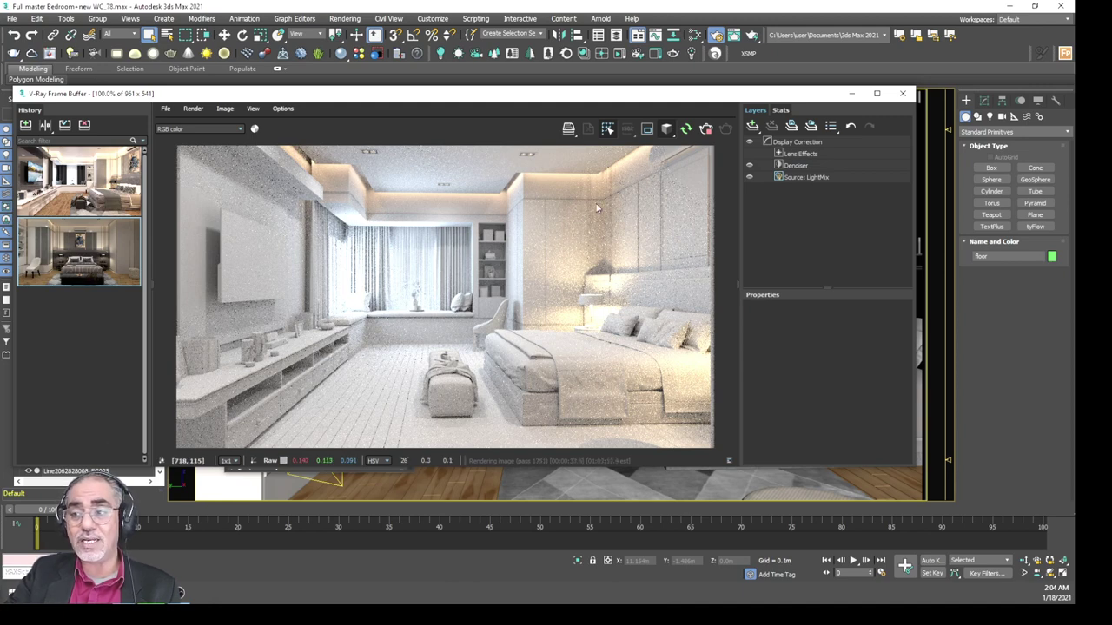
- Preview the render through debug shading as ambient occlusion, then as wireframe
click(667, 129)
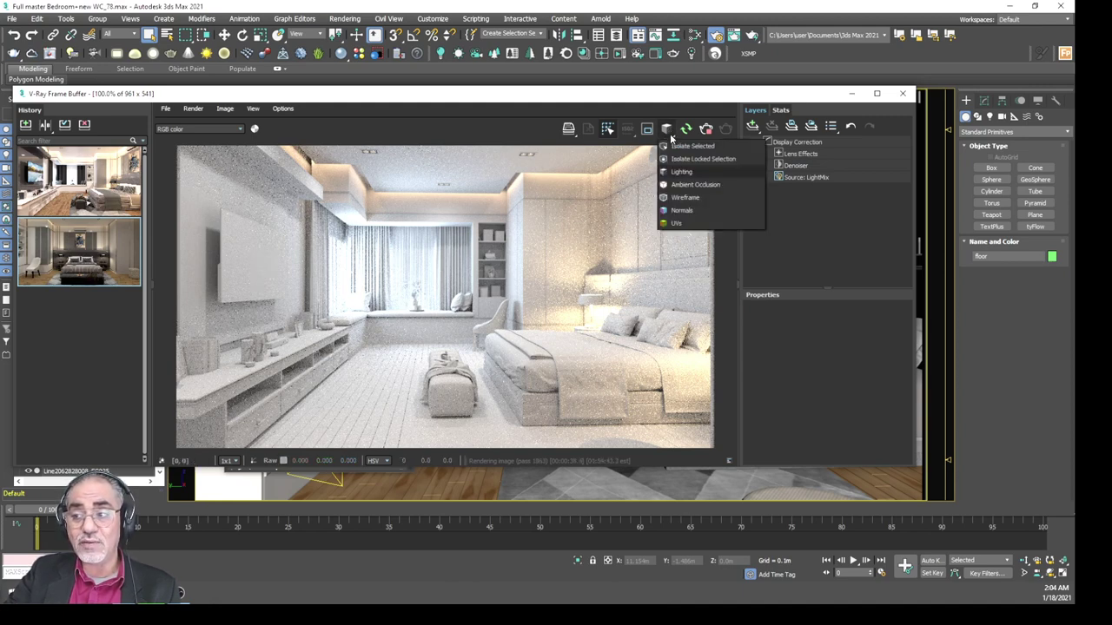
click(685, 186)
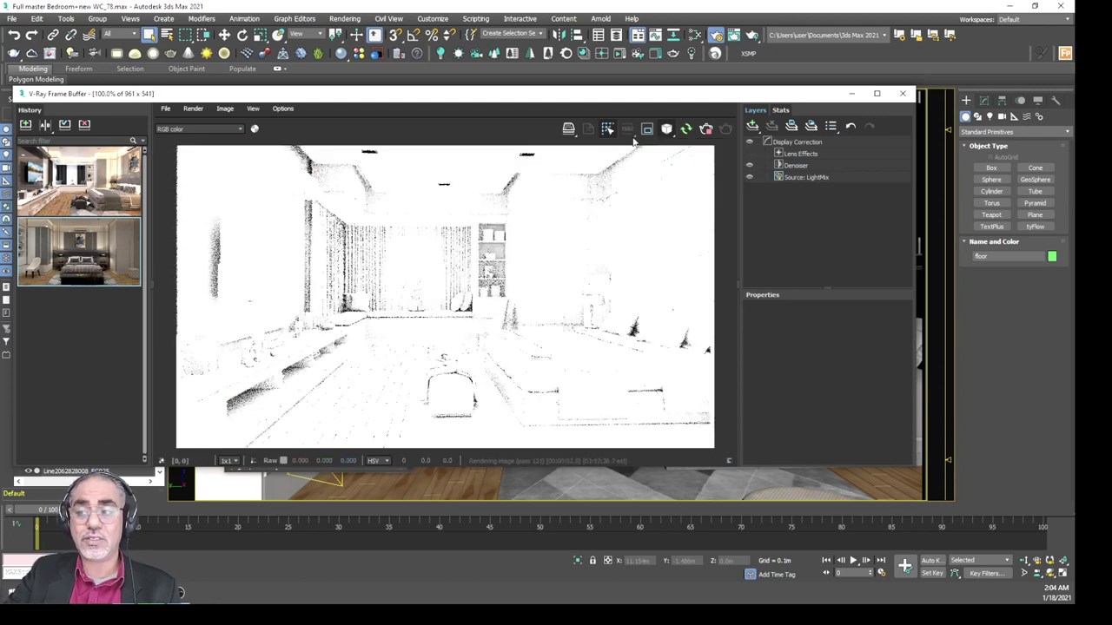
click(667, 130)
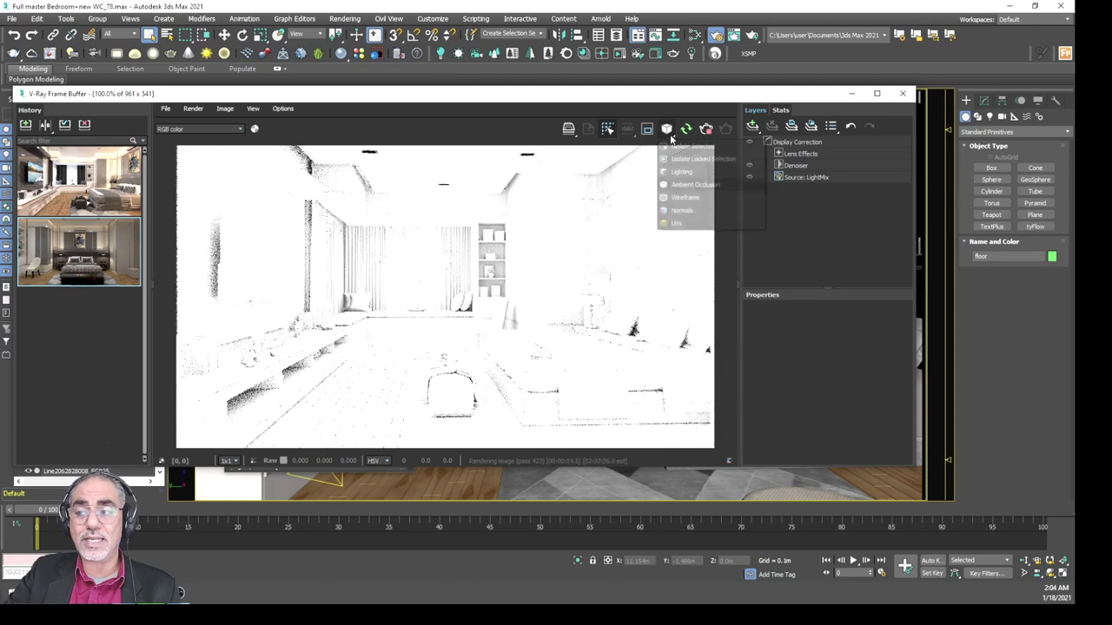
click(683, 199)
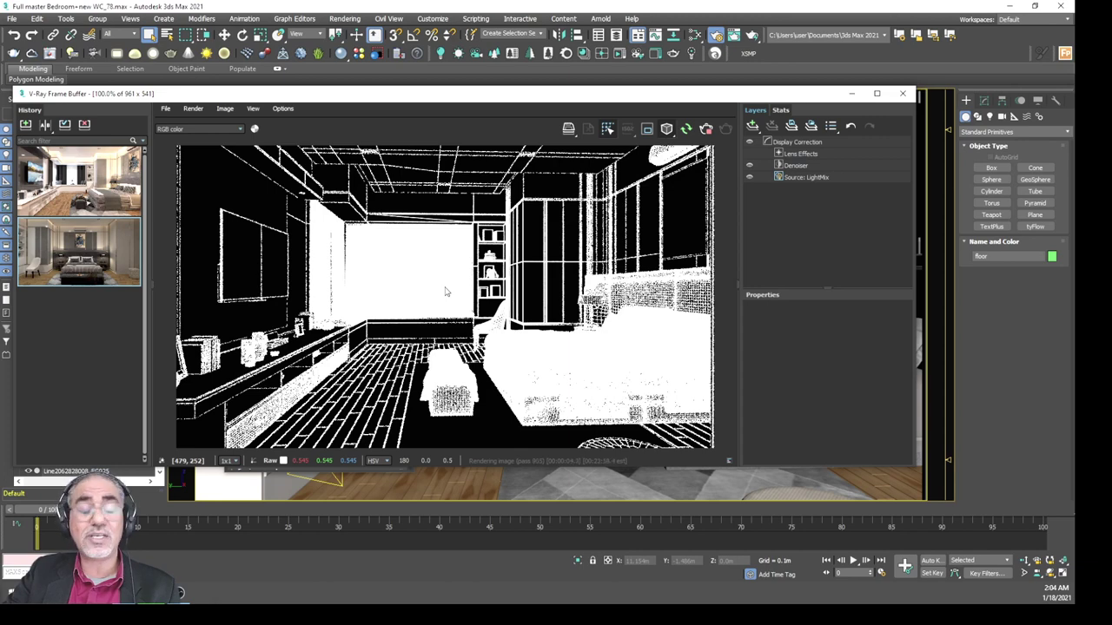
click(669, 130)
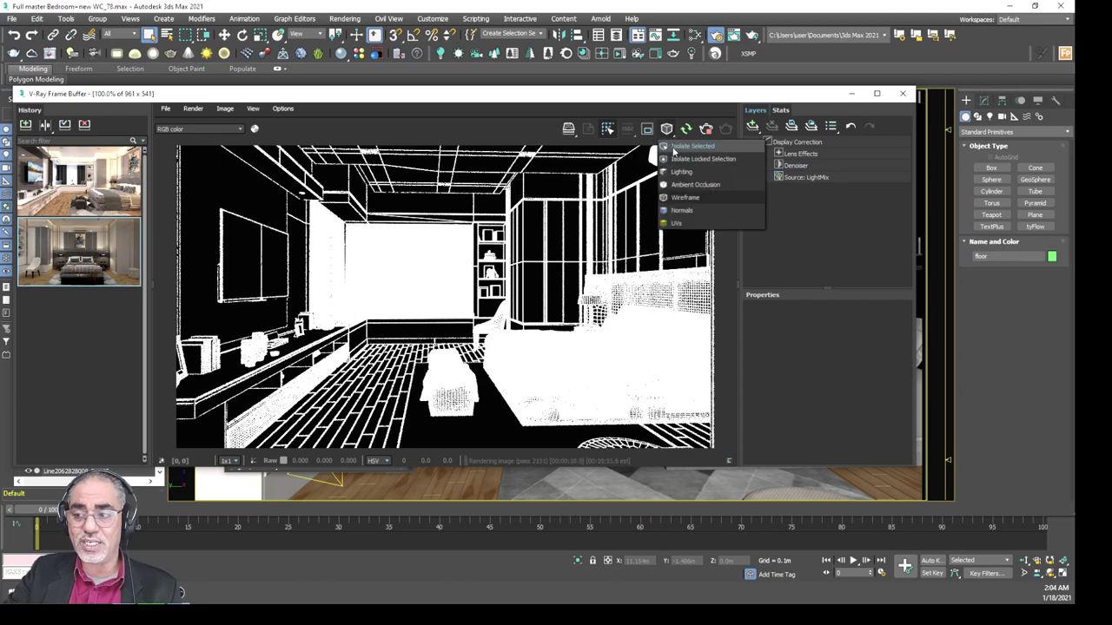
click(695, 148)
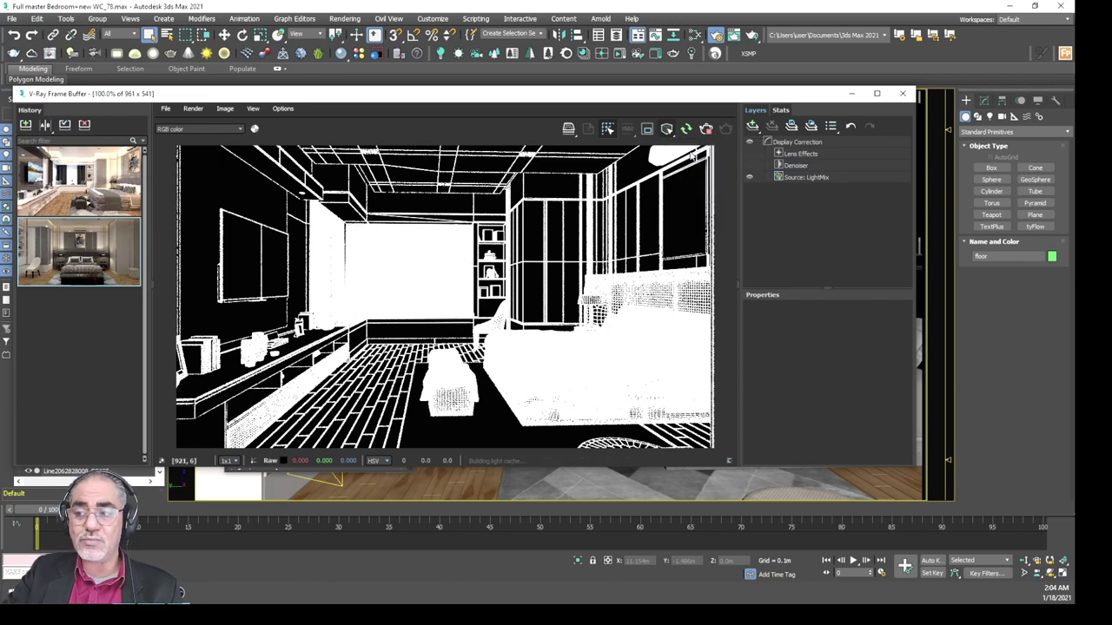
click(524, 483)
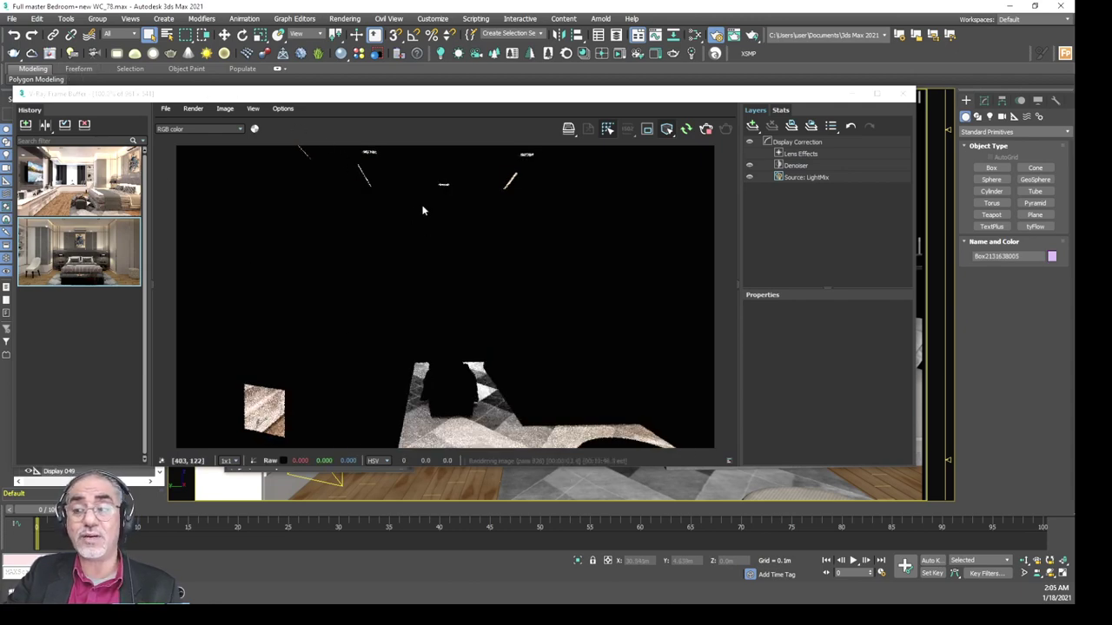
click(667, 130)
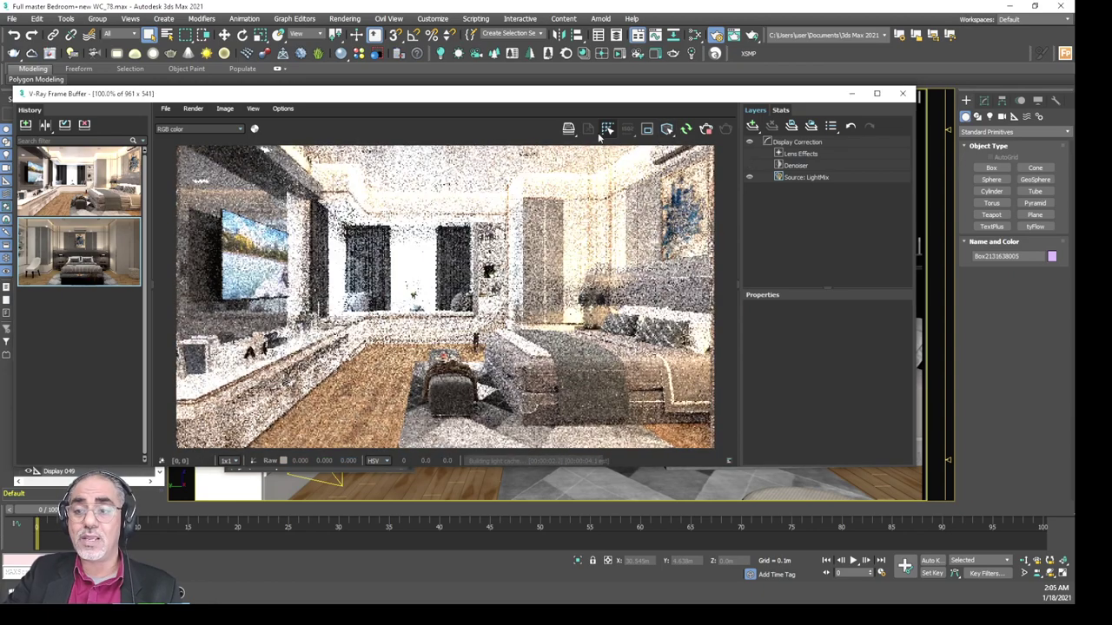
- Move the frame buffer aside and back while the 961 x 541 bedroom render finishes refining
mouse_move(512, 97)
mouse_down()
mouse_move(499, 288)
mouse_move(535, 394)
mouse_up()
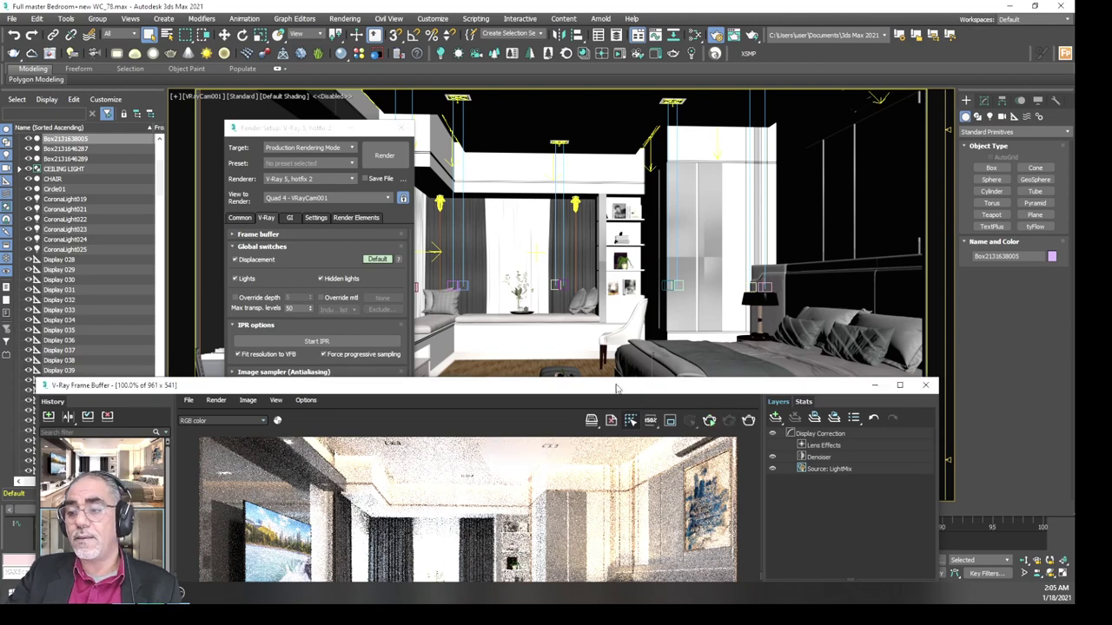
mouse_move(621, 390)
mouse_down()
mouse_move(623, 121)
mouse_move(499, 117)
mouse_up()
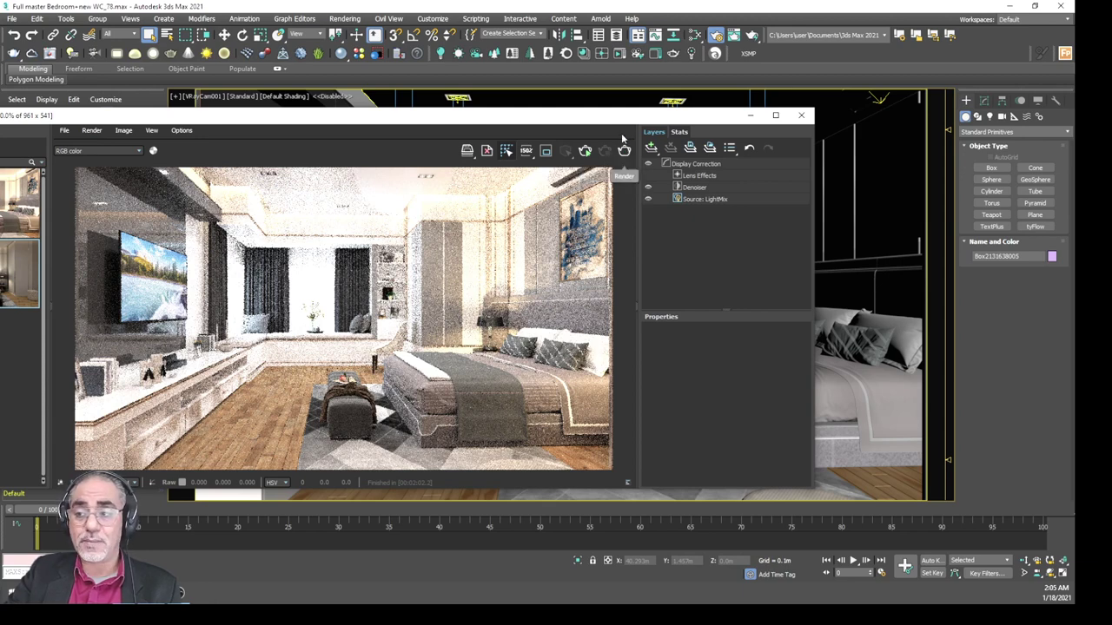
mouse_move(619, 120)
mouse_down()
mouse_move(532, 92)
mouse_move(772, 84)
mouse_move(758, 79)
mouse_up()
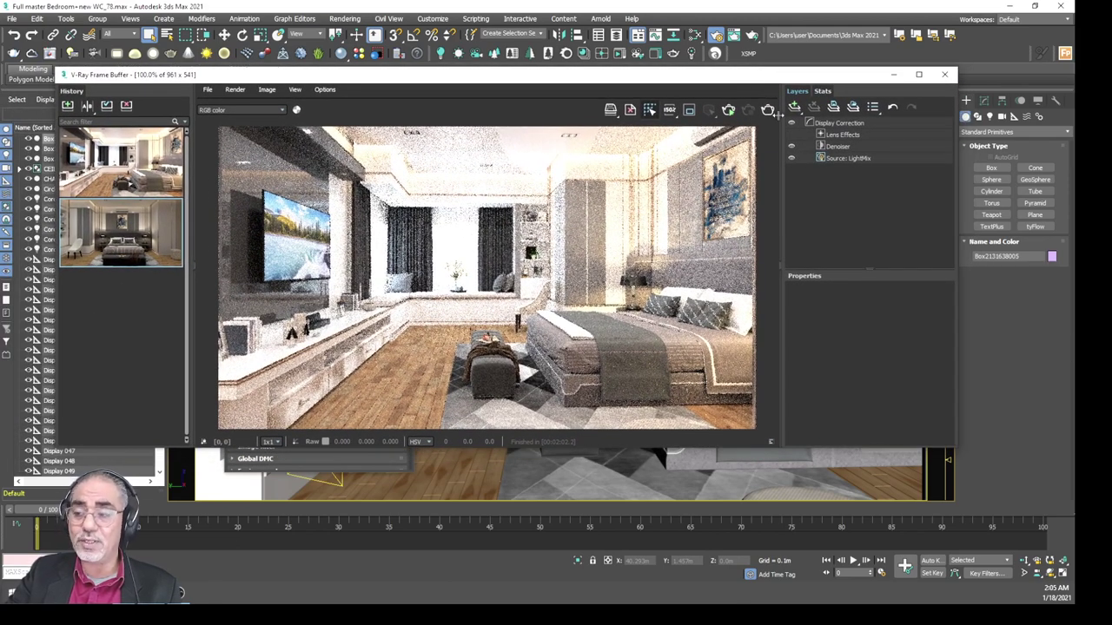
- Compare the RGB and Composite sources against LightMix, keep LightMix, and bring Render Setup forward
click(840, 162)
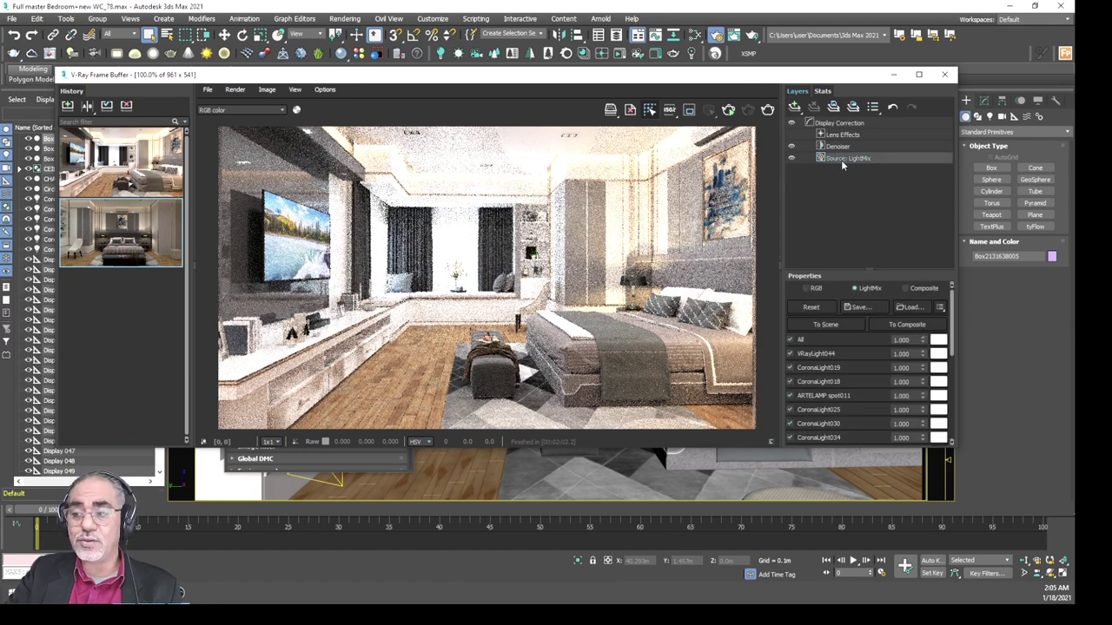
click(806, 288)
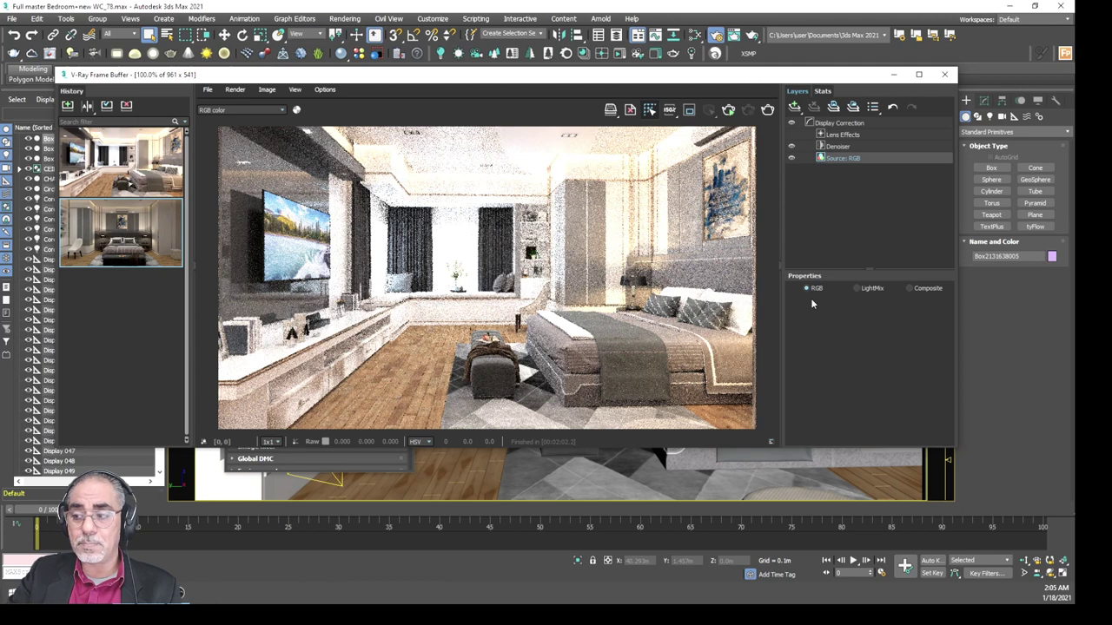
click(858, 289)
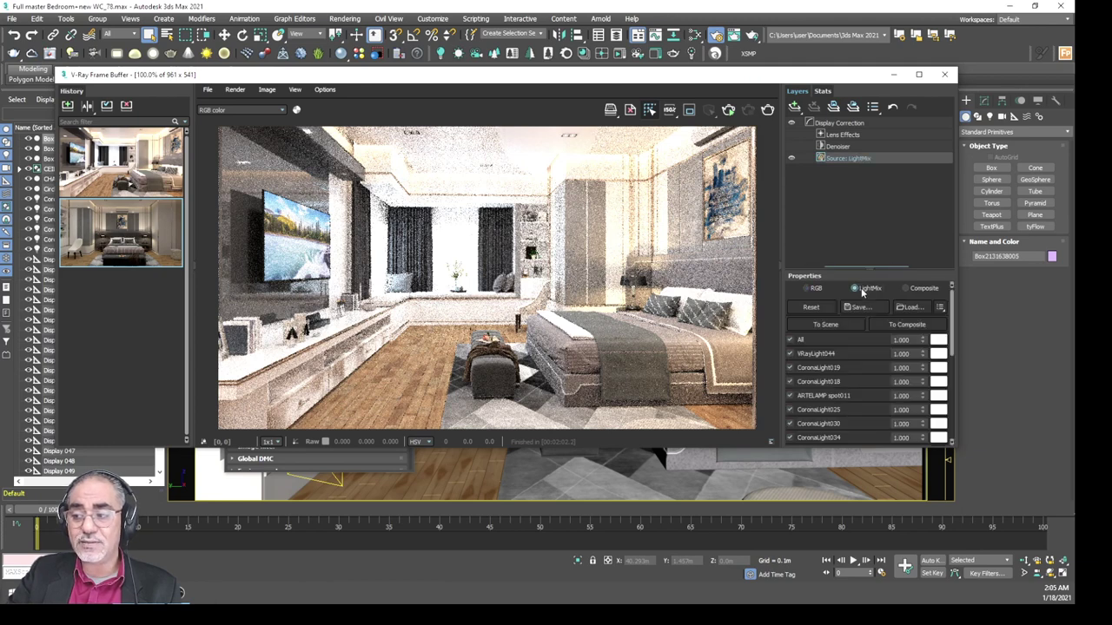
click(908, 288)
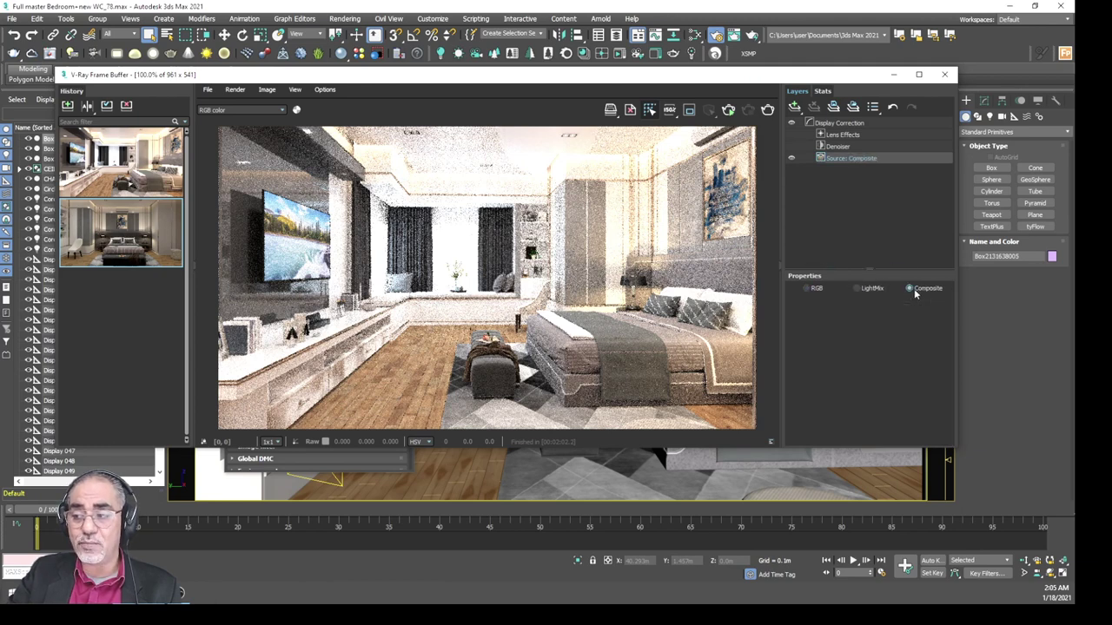
click(859, 290)
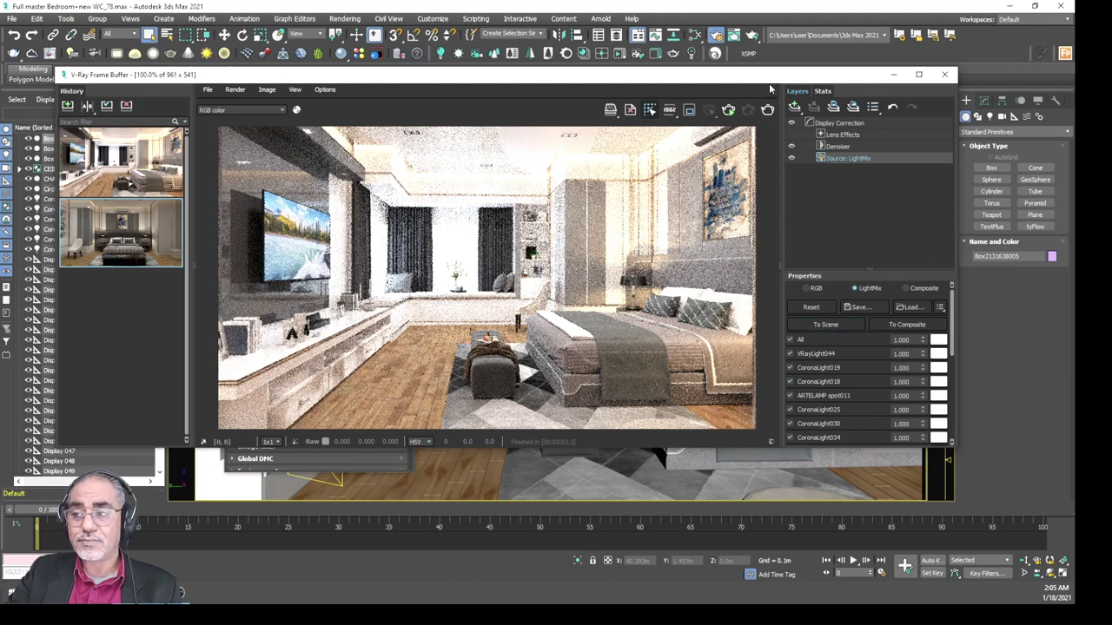
mouse_move(765, 78)
mouse_down()
mouse_move(706, 135)
mouse_move(715, 215)
mouse_up()
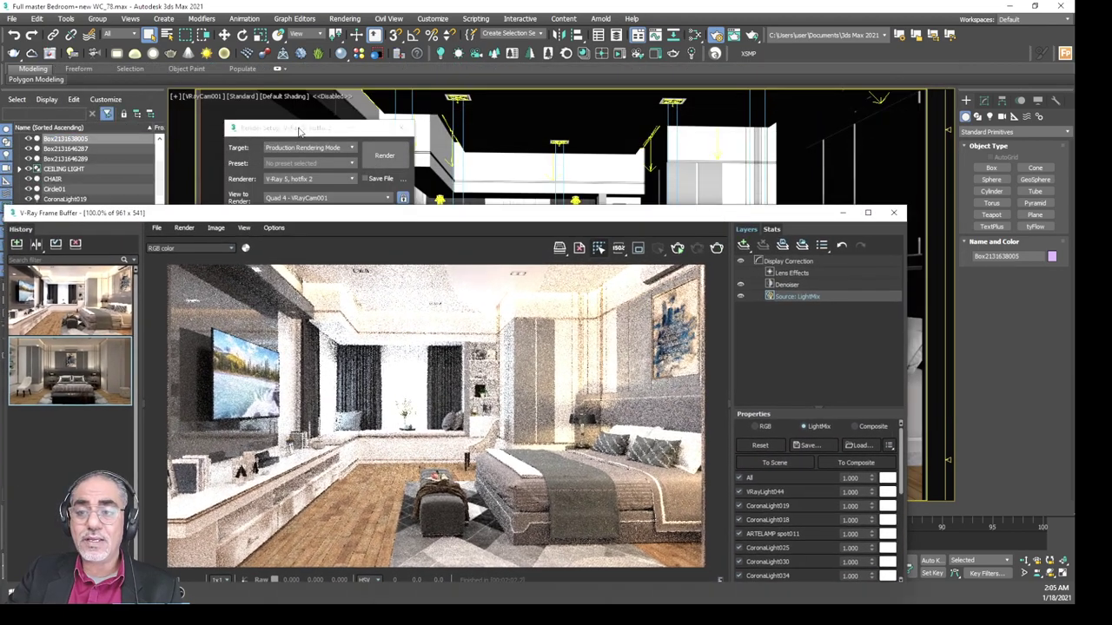
drag(302, 130, 337, 53)
- On the GI page, list the primary engines: Irradiance map, Brute force and Light cache
click(326, 142)
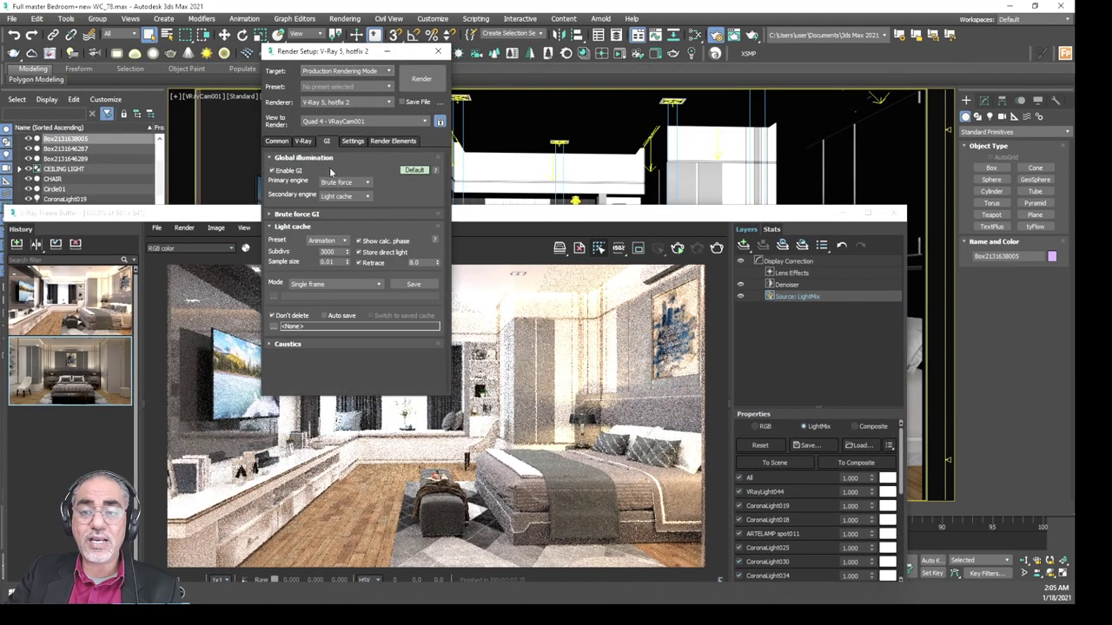
click(343, 196)
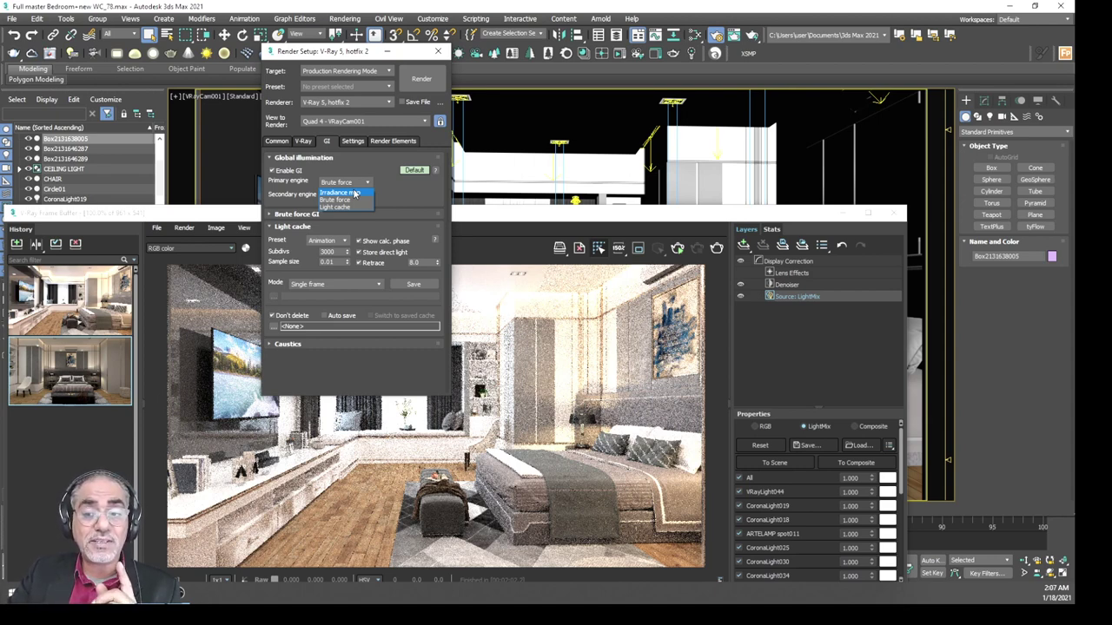
- Try Irradiance map as primary GI, showing its Expert options and enabling Detail enhancement
click(355, 194)
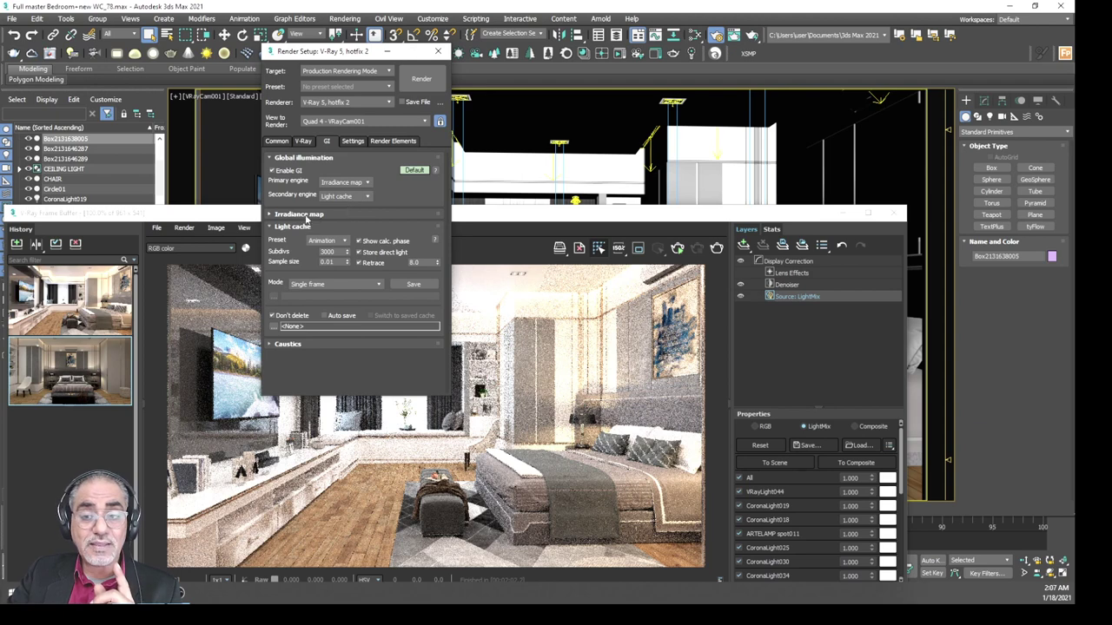
click(305, 217)
drag(347, 236, 350, 171)
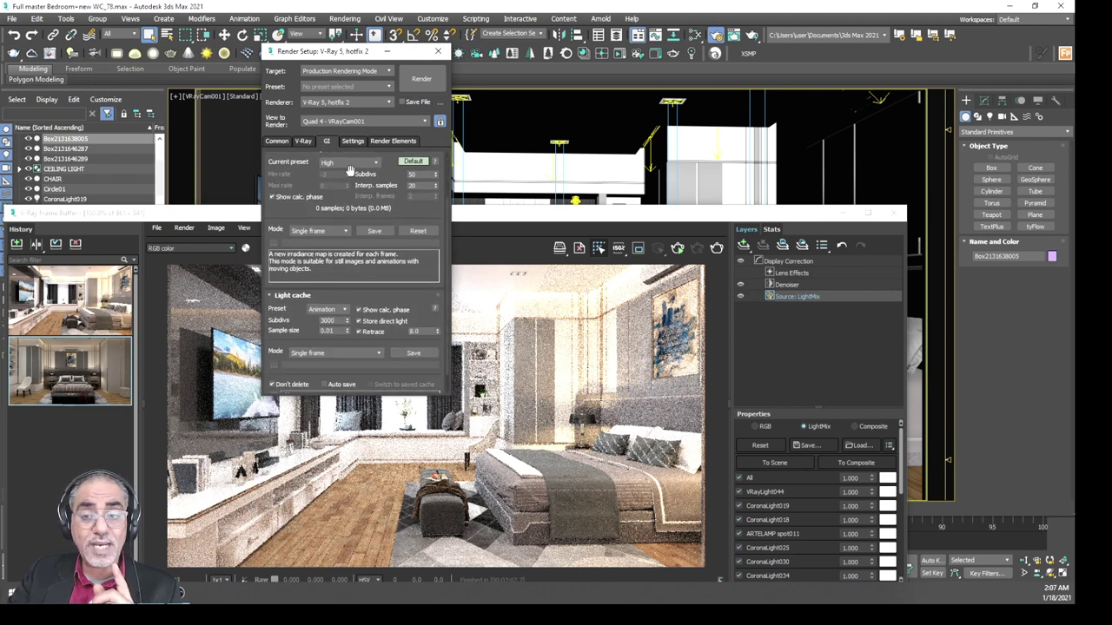
click(412, 161)
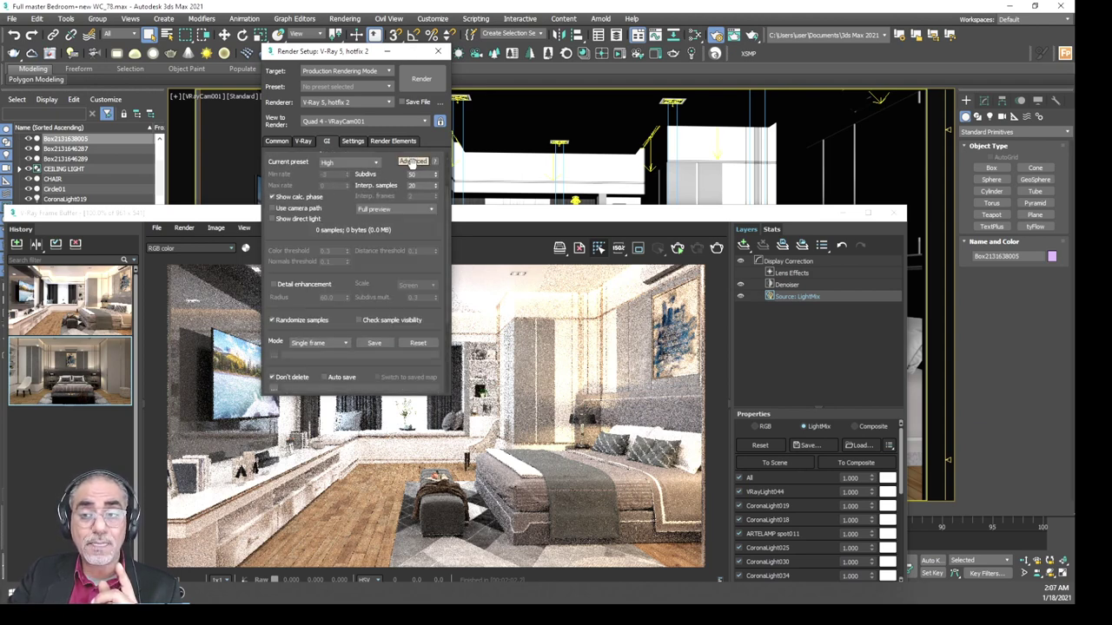
click(414, 161)
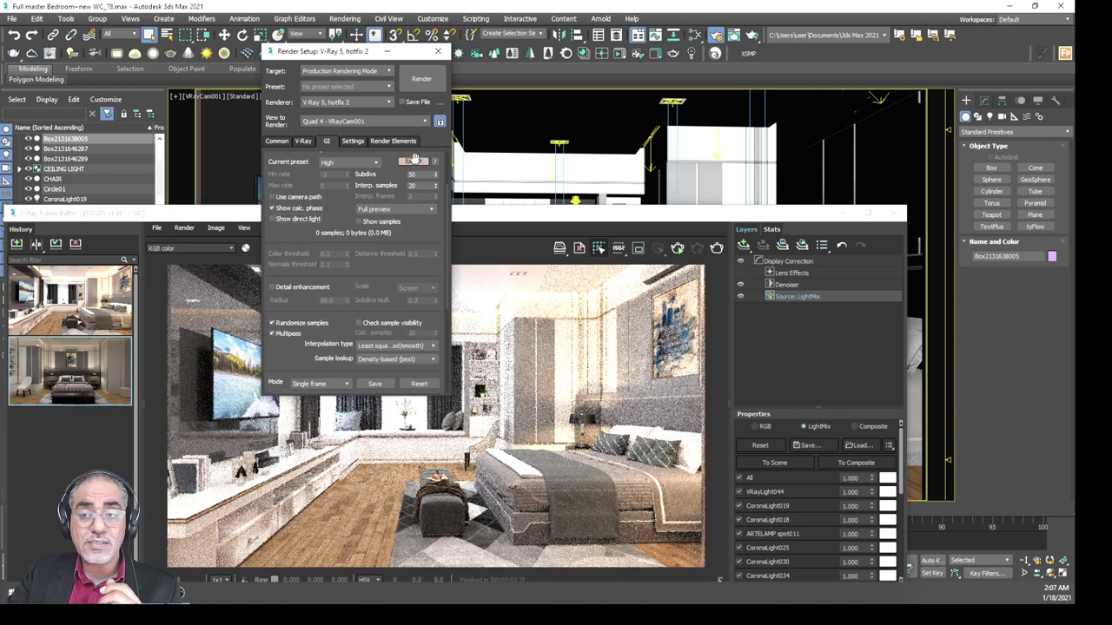
click(281, 289)
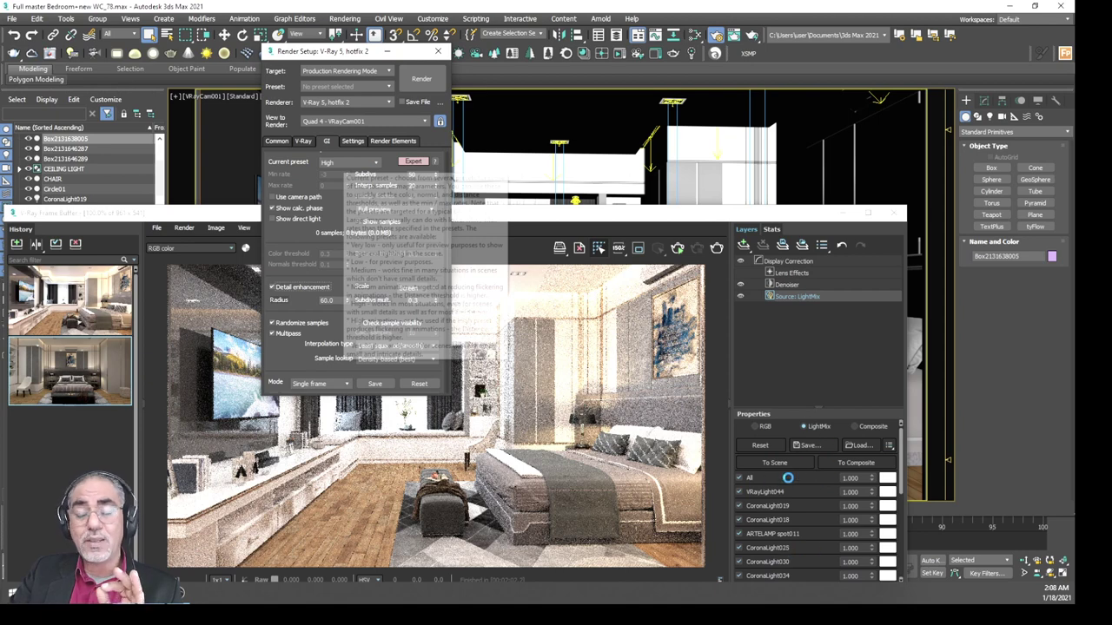
- Set the primary GI engine back to Brute force and close Render Setup
scroll(343, 174, up, 1)
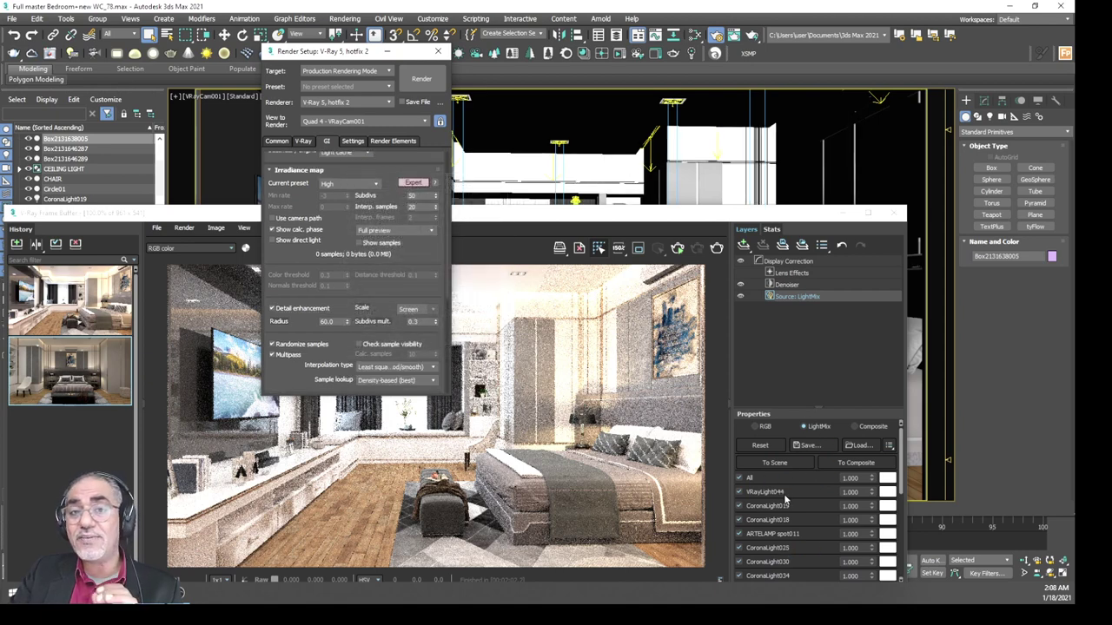
scroll(343, 175, up, 2)
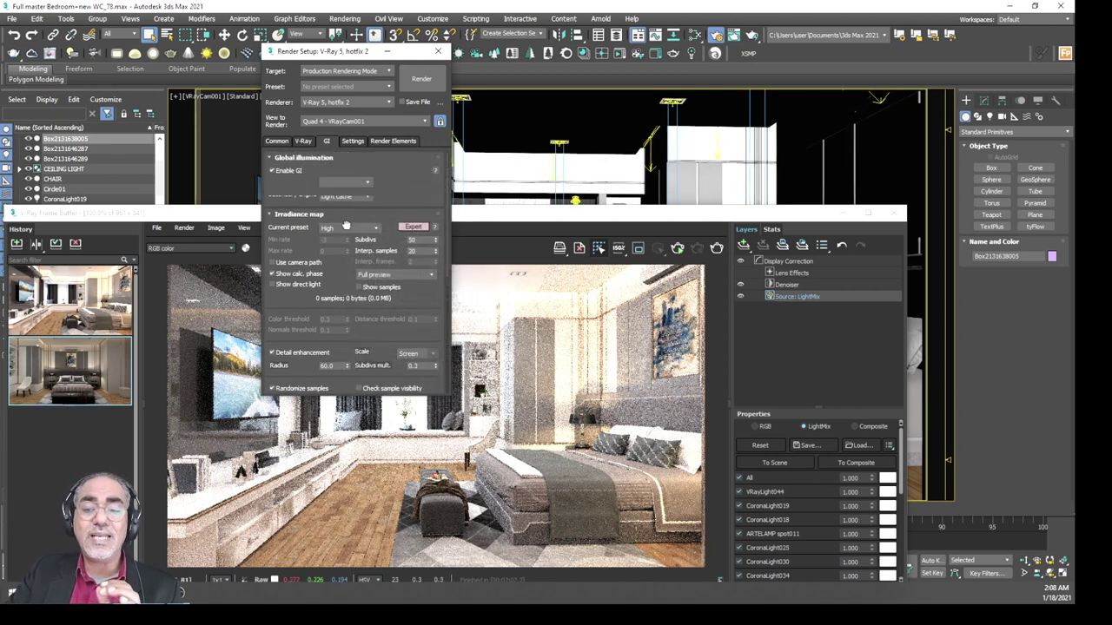
click(345, 181)
click(337, 200)
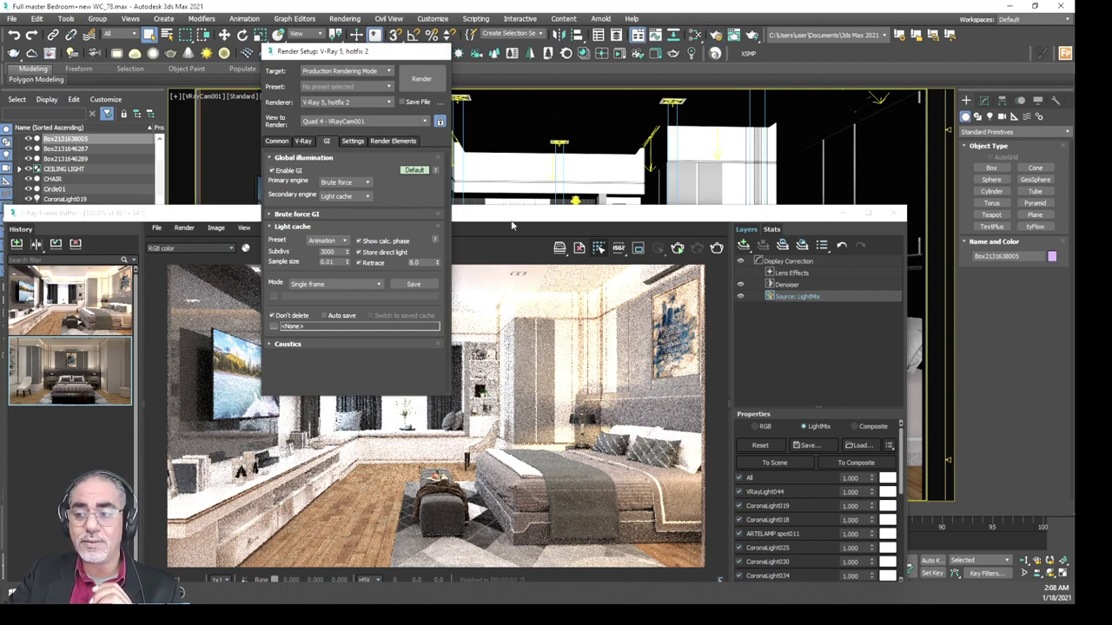
click(442, 53)
- Switch off every LightMix light except VRayLight044 and raise its intensity
drag(608, 213, 546, 68)
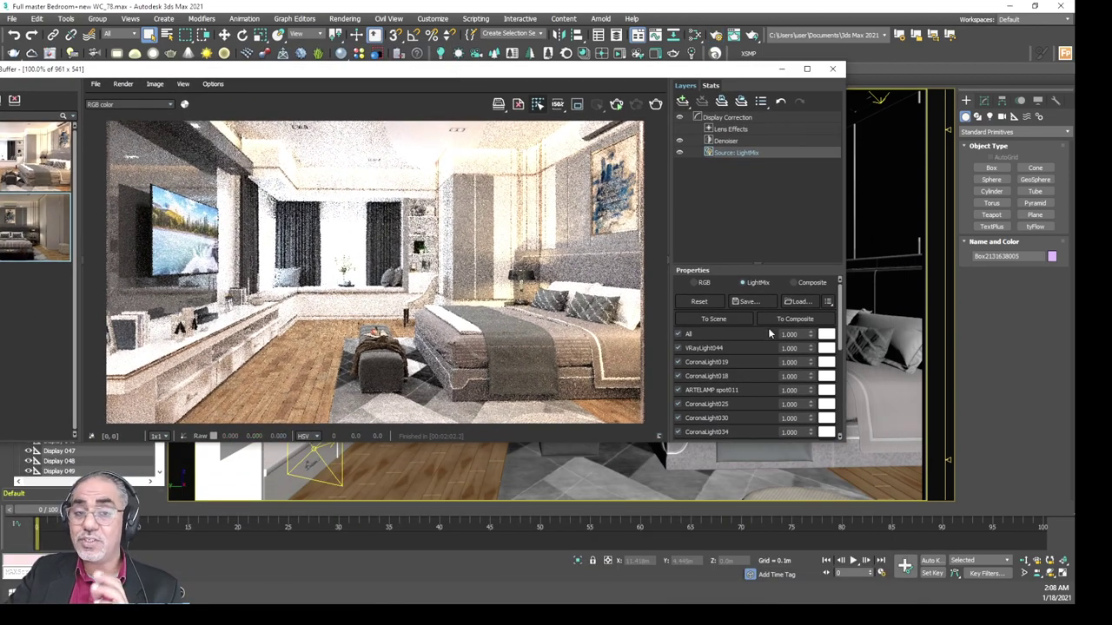
drag(814, 264, 814, 196)
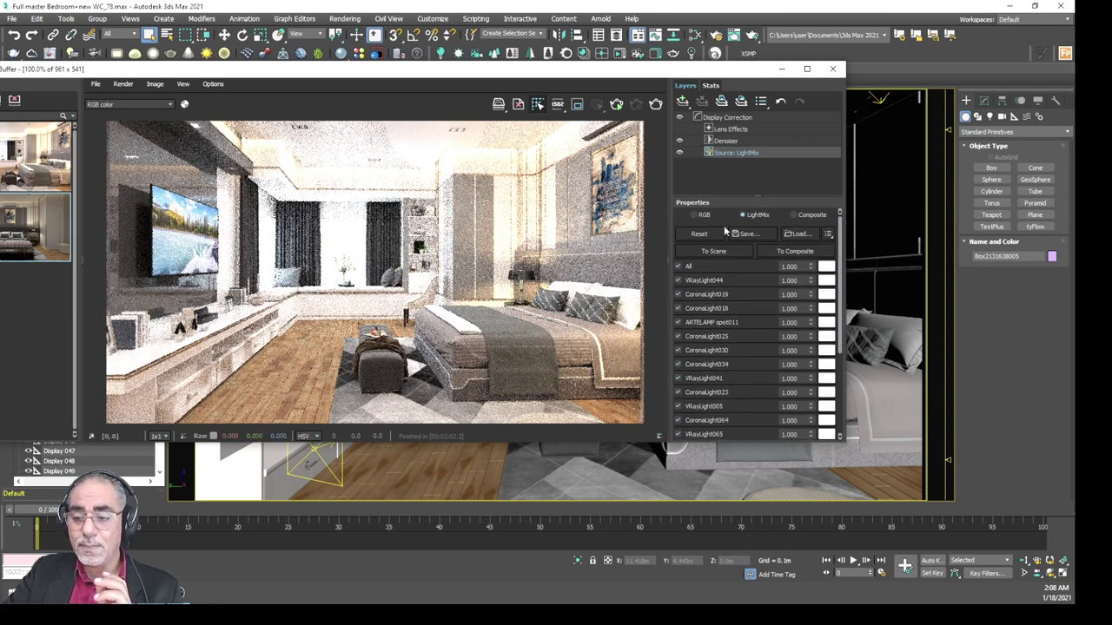
click(678, 266)
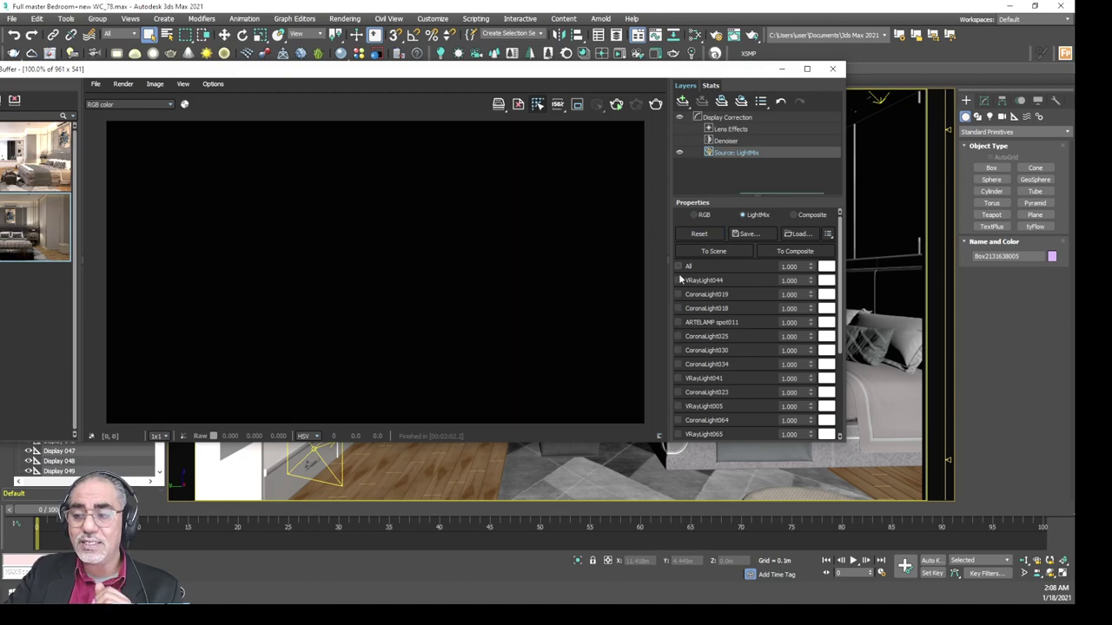
drag(434, 68, 502, 58)
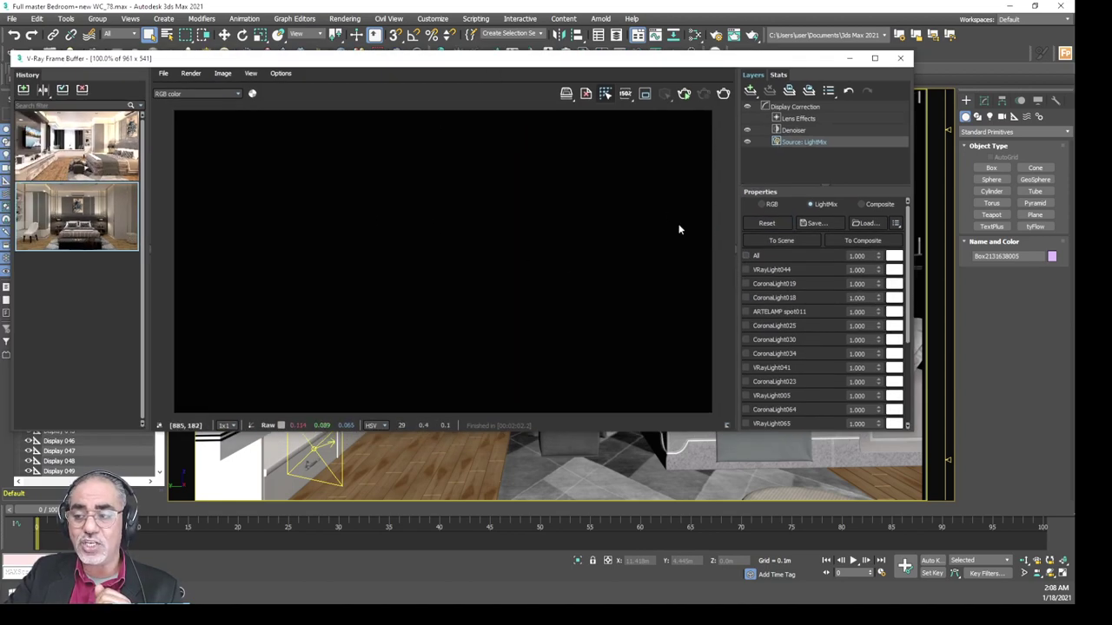
click(746, 270)
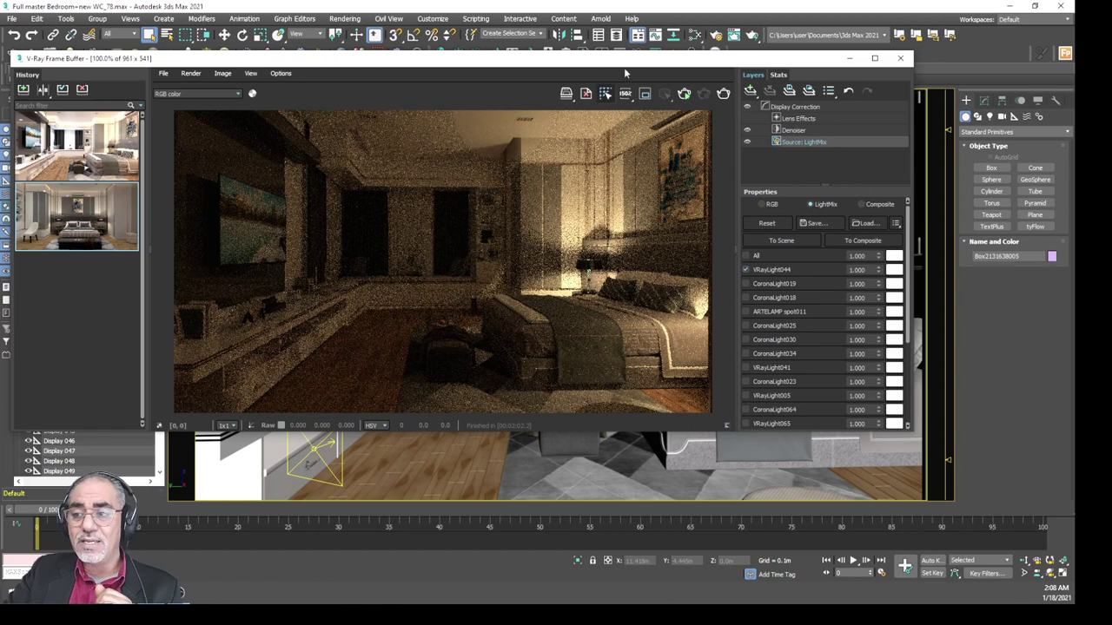
drag(623, 67, 539, 61)
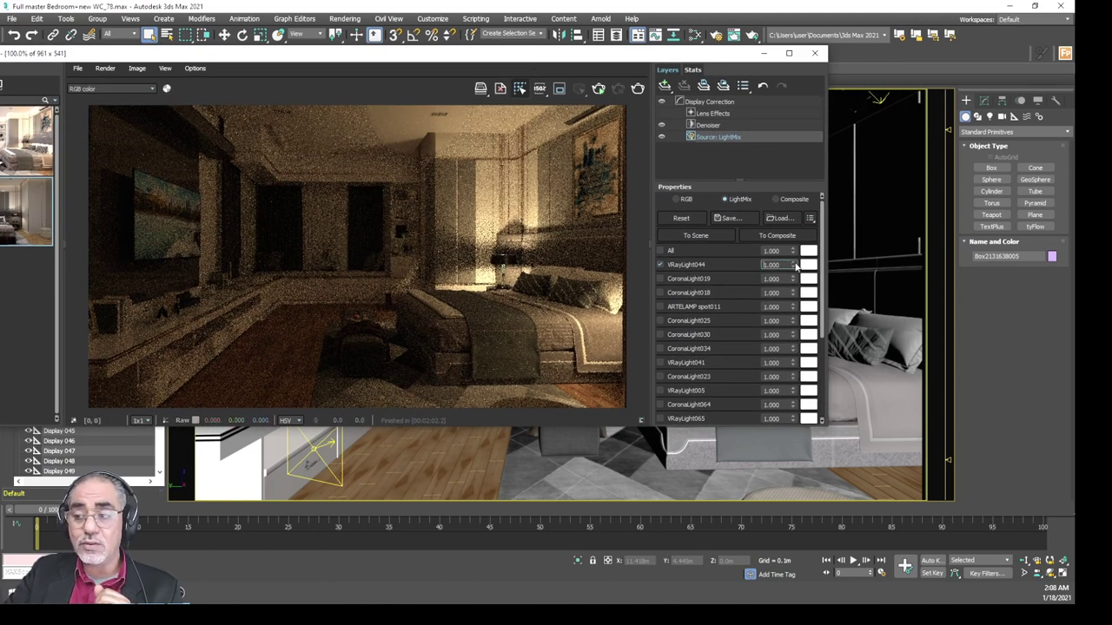
drag(793, 264, 779, 291)
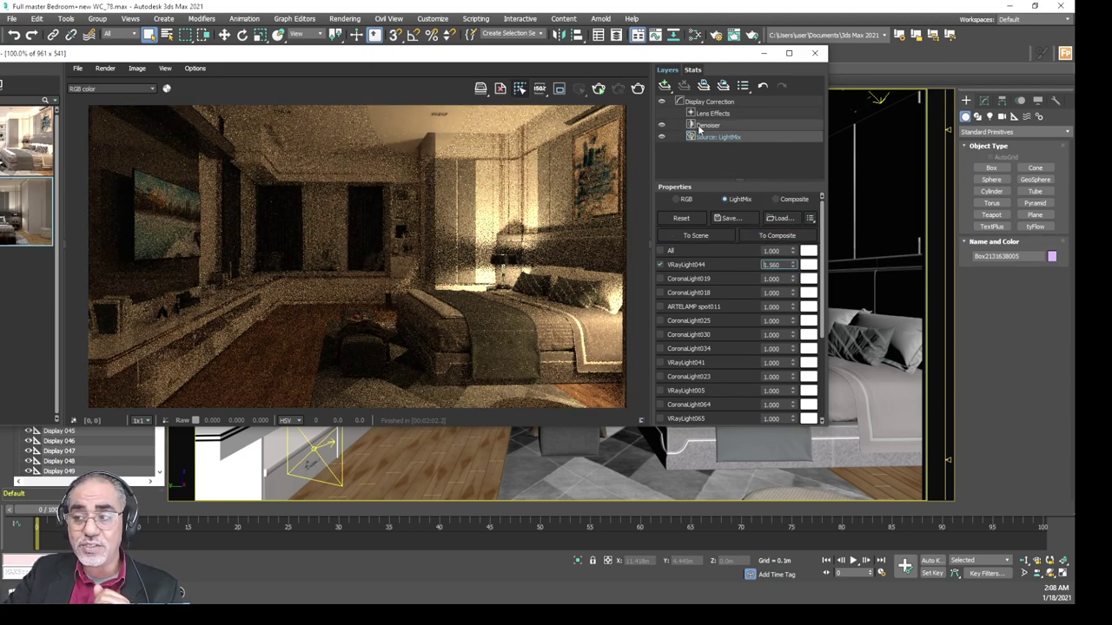
- Re-enable CoronaLight019 at about 0.4 with a pale blue tint, returning VRayLight044 to 1.0
click(659, 279)
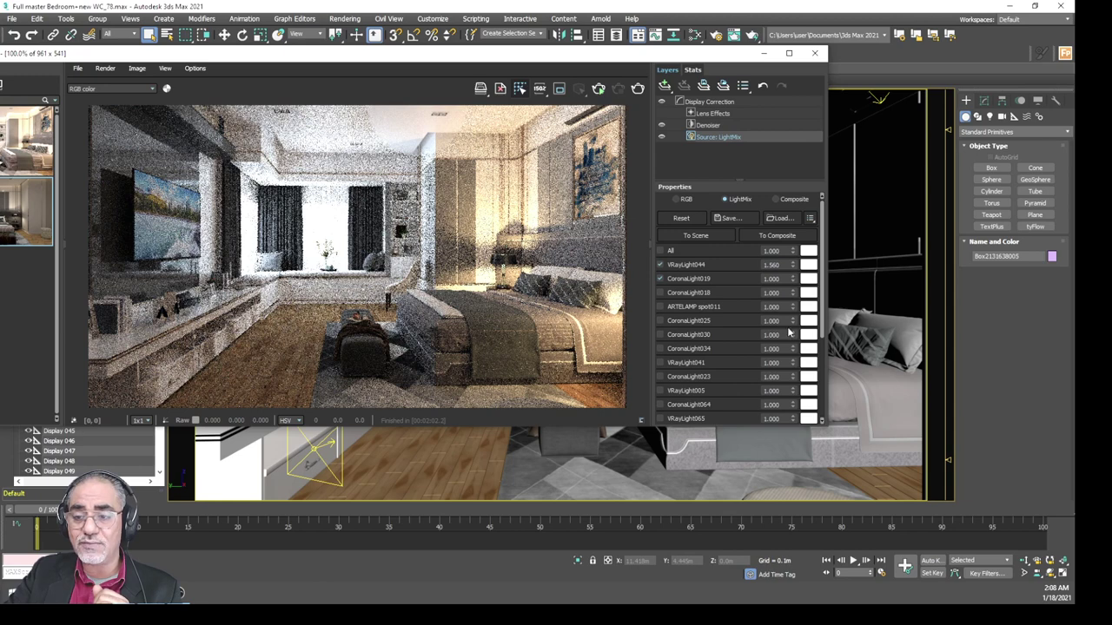
drag(792, 264, 779, 352)
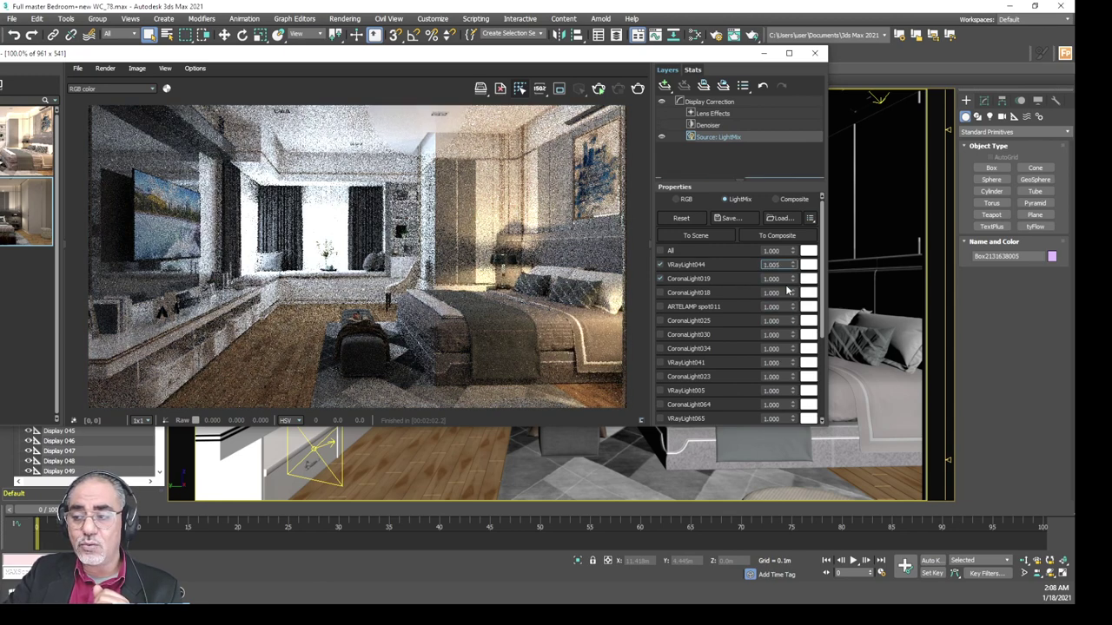
mouse_move(792, 279)
mouse_down()
mouse_move(785, 380)
mouse_move(779, 347)
mouse_up()
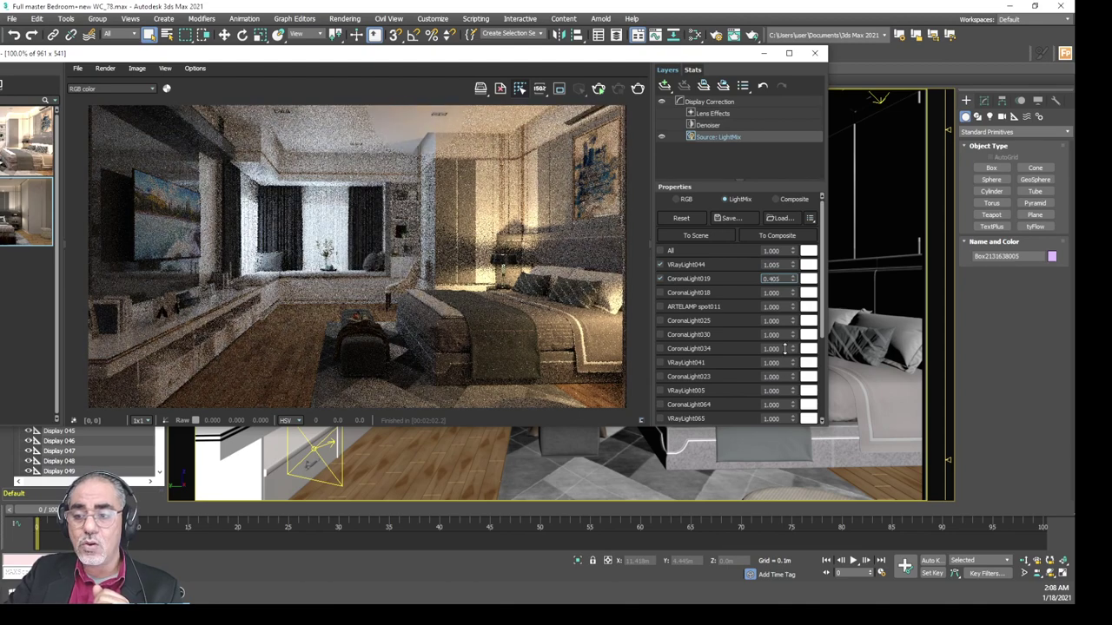
click(809, 280)
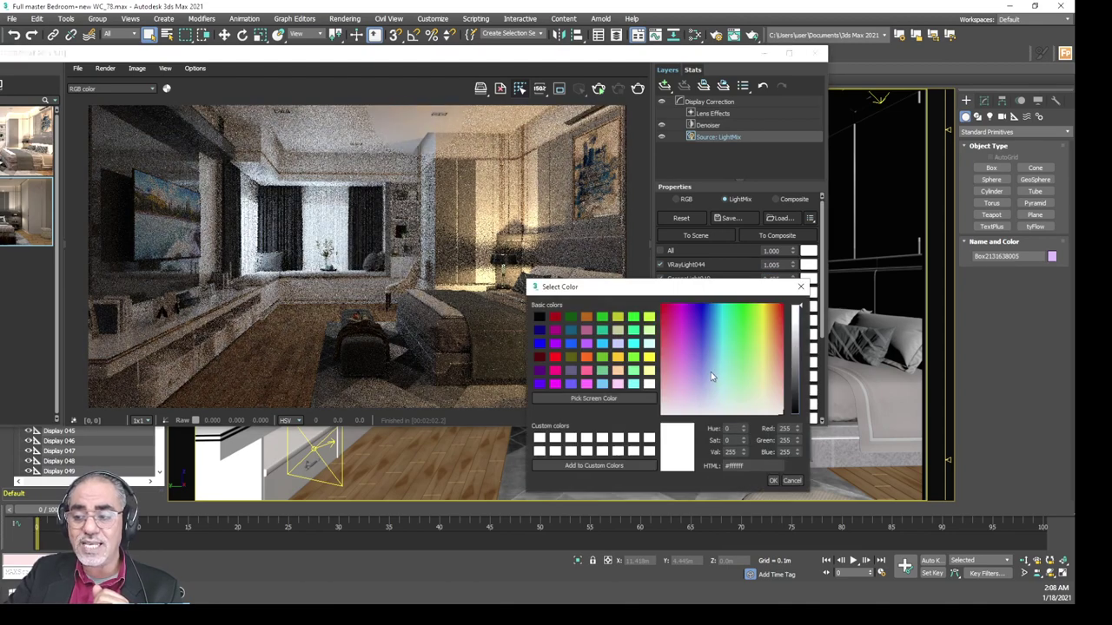
mouse_move(711, 376)
mouse_down()
mouse_move(720, 342)
mouse_move(704, 331)
mouse_up()
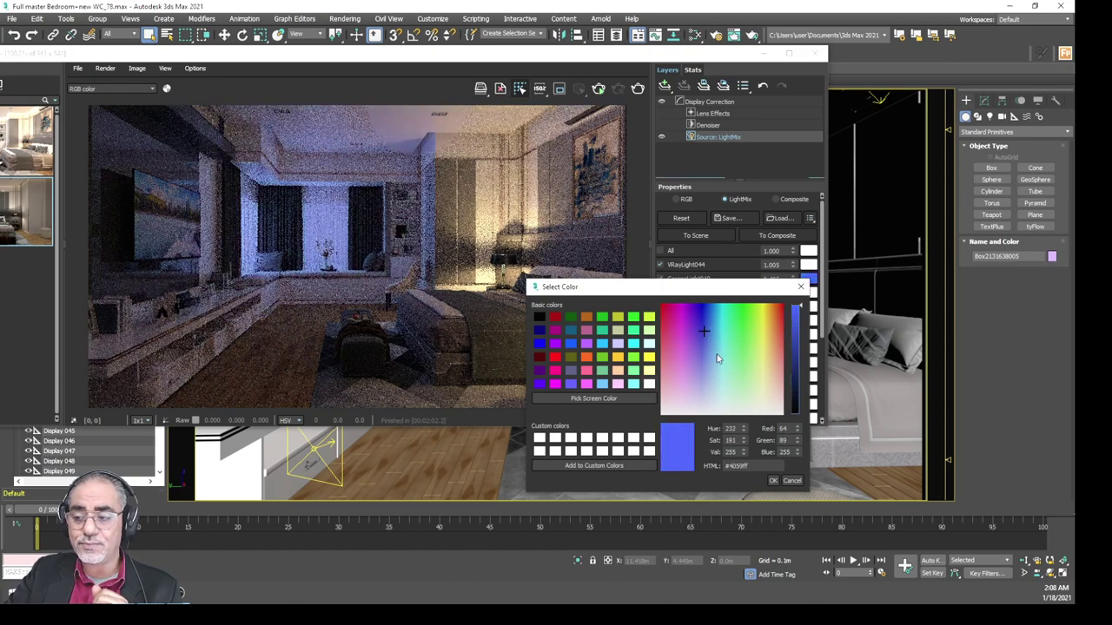
click(703, 364)
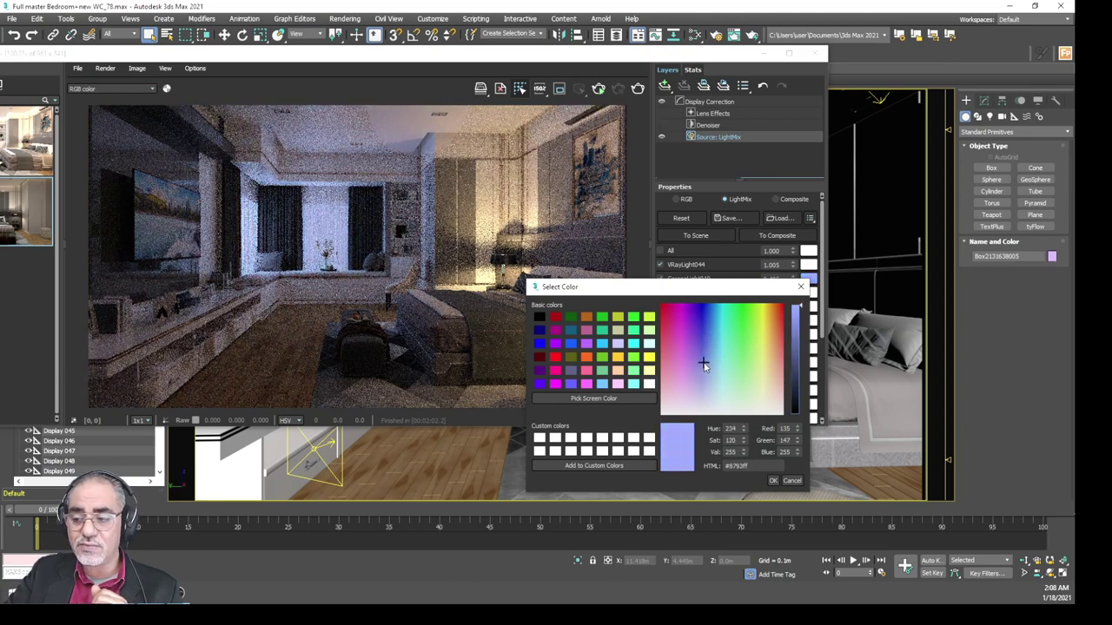
click(770, 479)
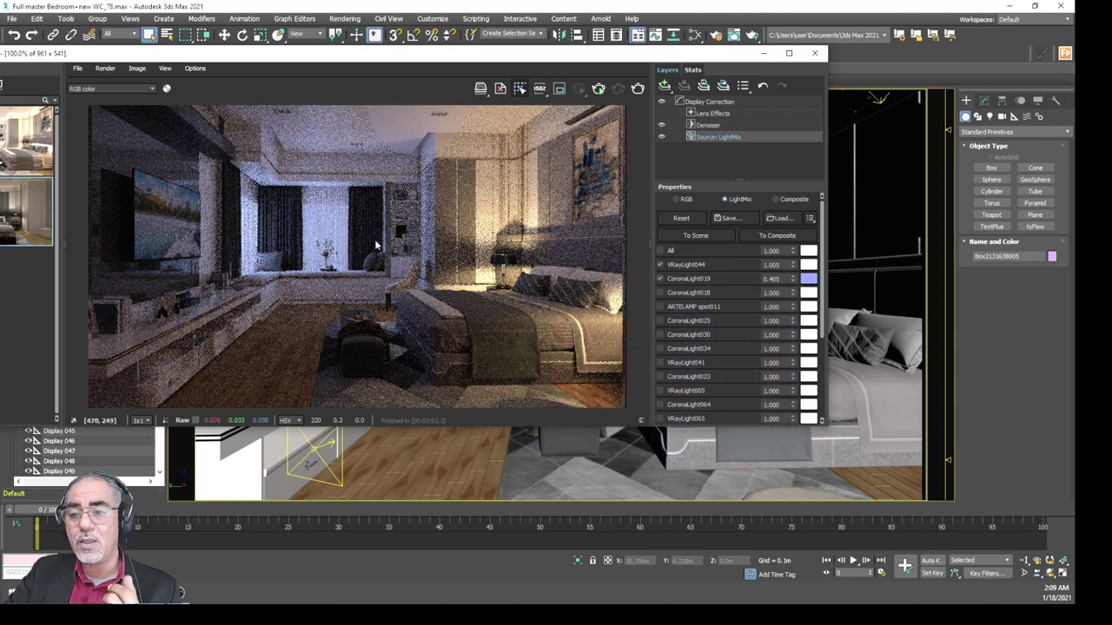
- Maximize the frame buffer and add CoronaLight018's ceiling cove light at about 0.465
drag(440, 61, 499, 59)
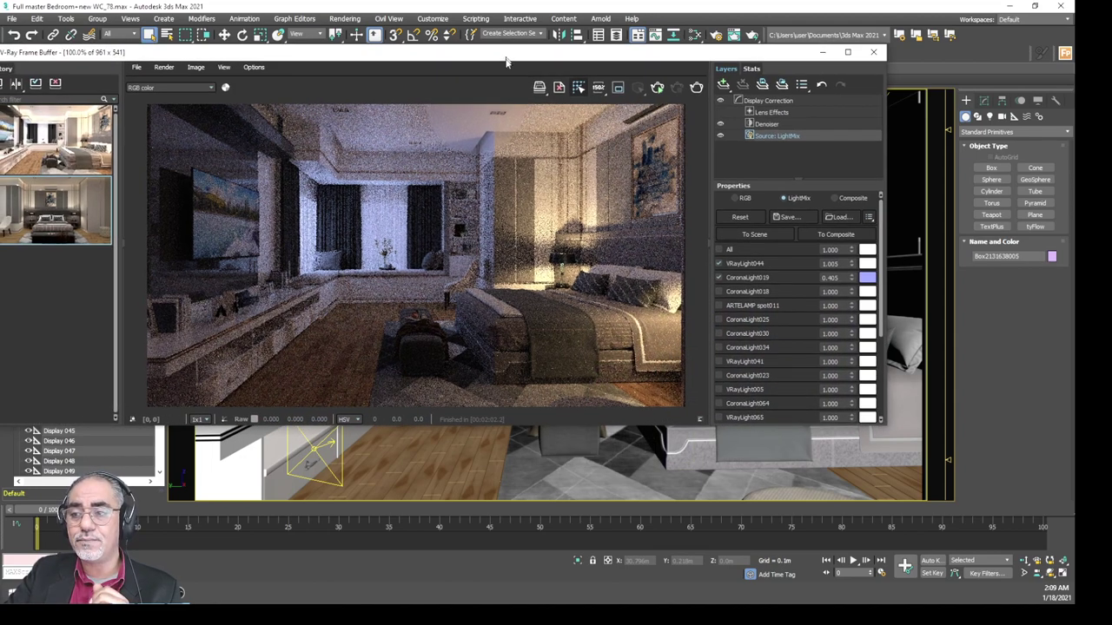
double_click(499, 60)
scroll(480, 169, up, 1)
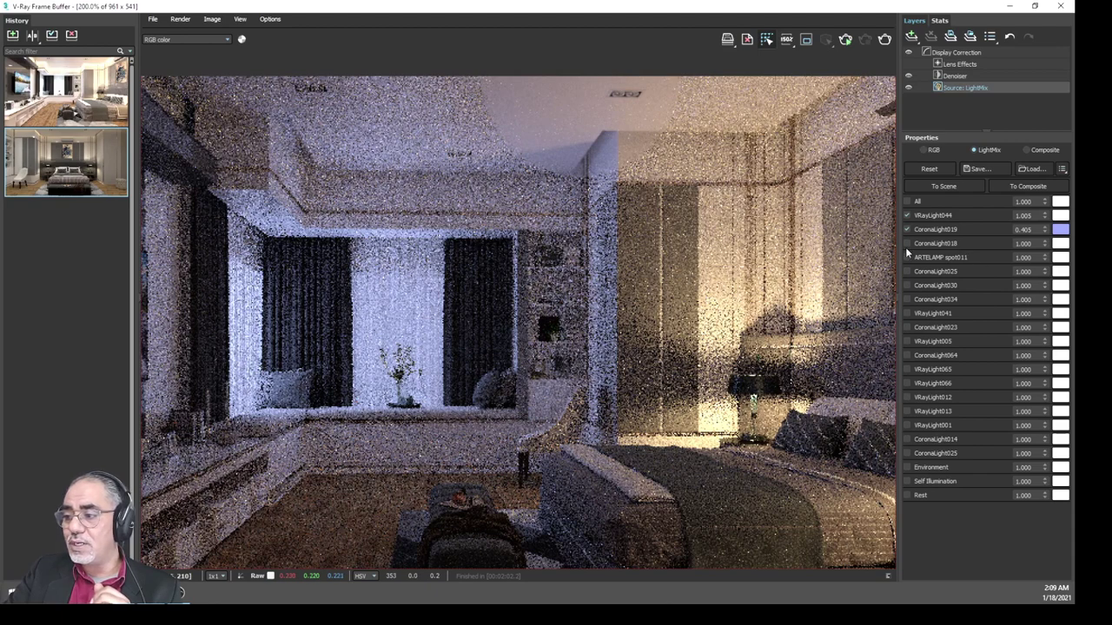
click(907, 244)
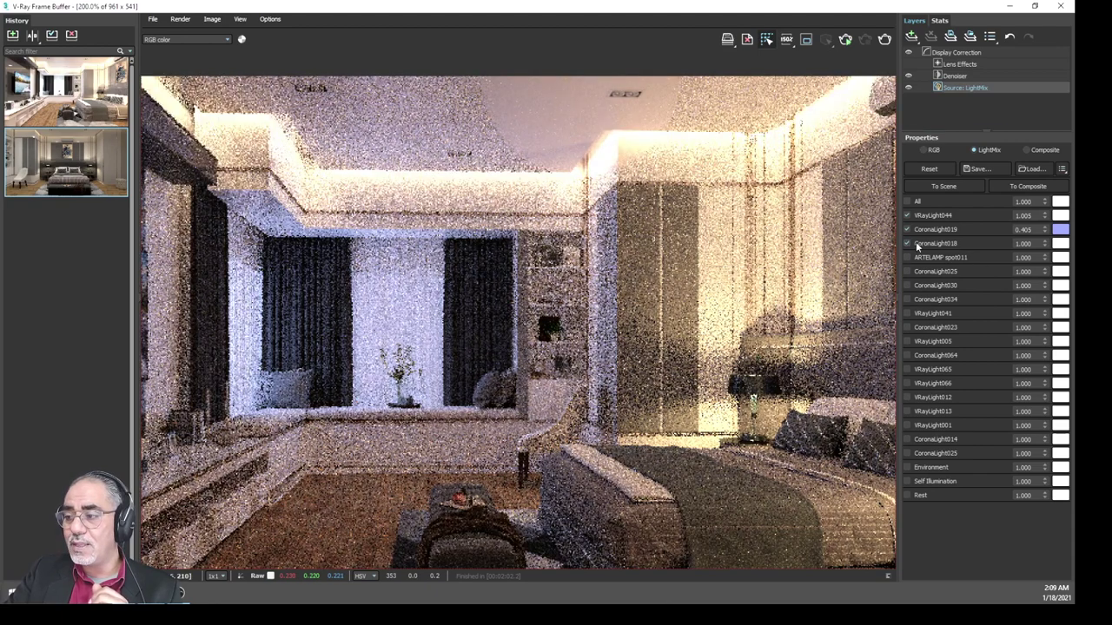
drag(1044, 252, 656, 296)
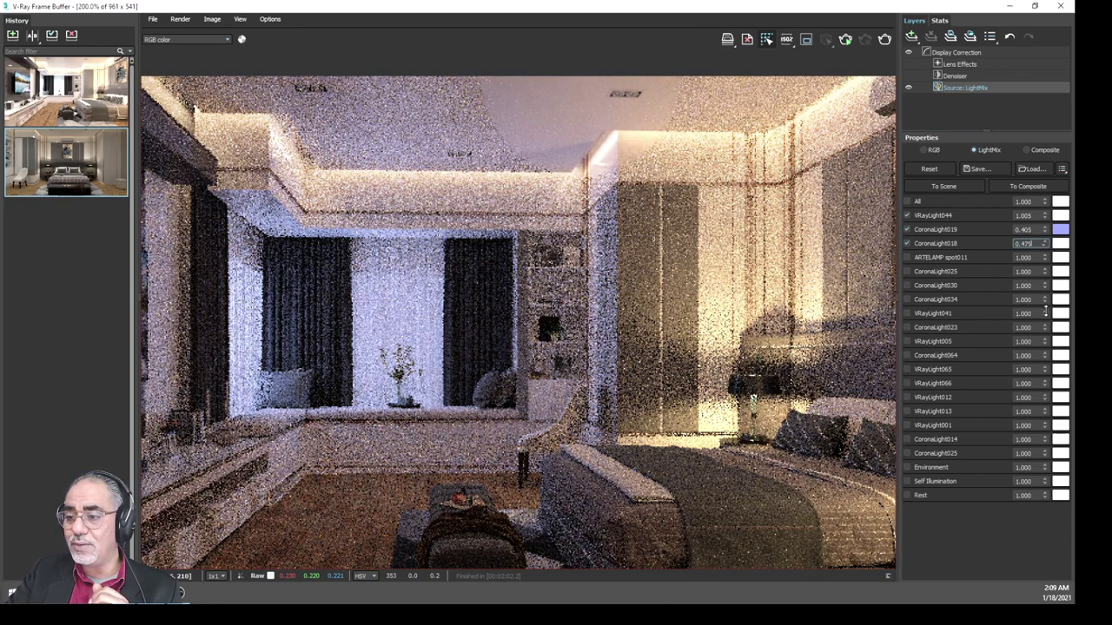
scroll(652, 297, down, 1)
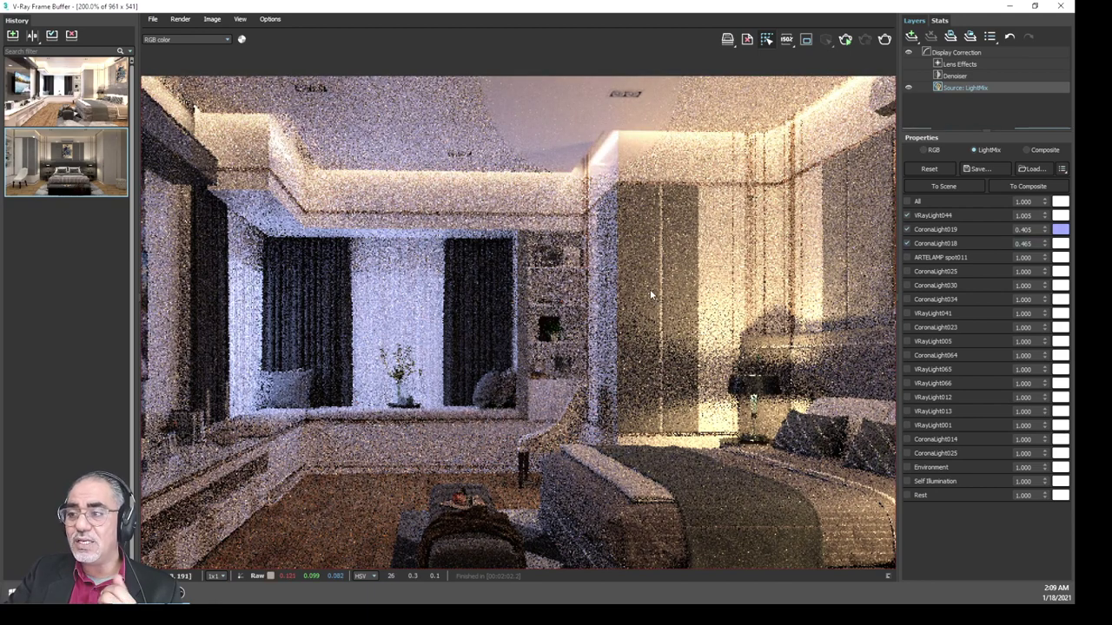
scroll(625, 297, down, 1)
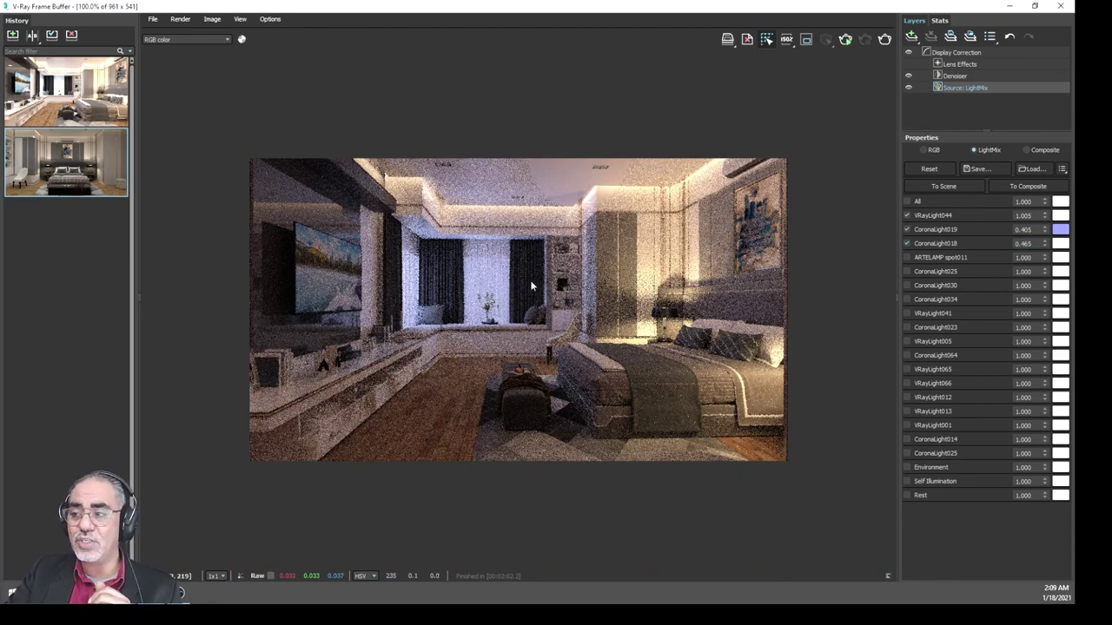
- Lower the denoiser opacity to about 0.394 and set its preset to Mild
click(951, 76)
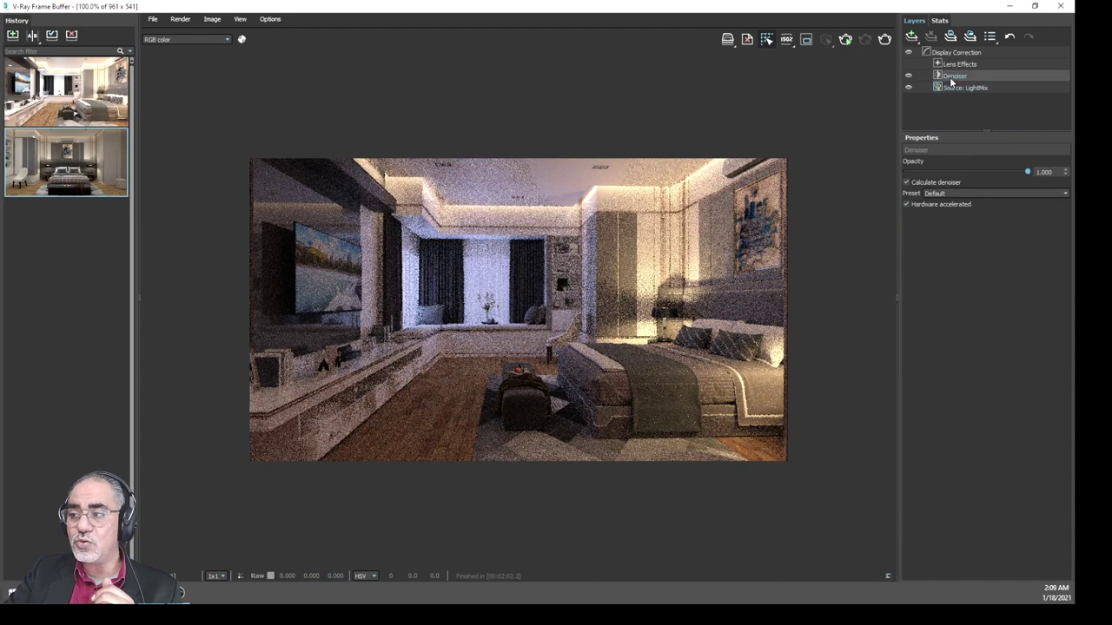
drag(1030, 174, 950, 182)
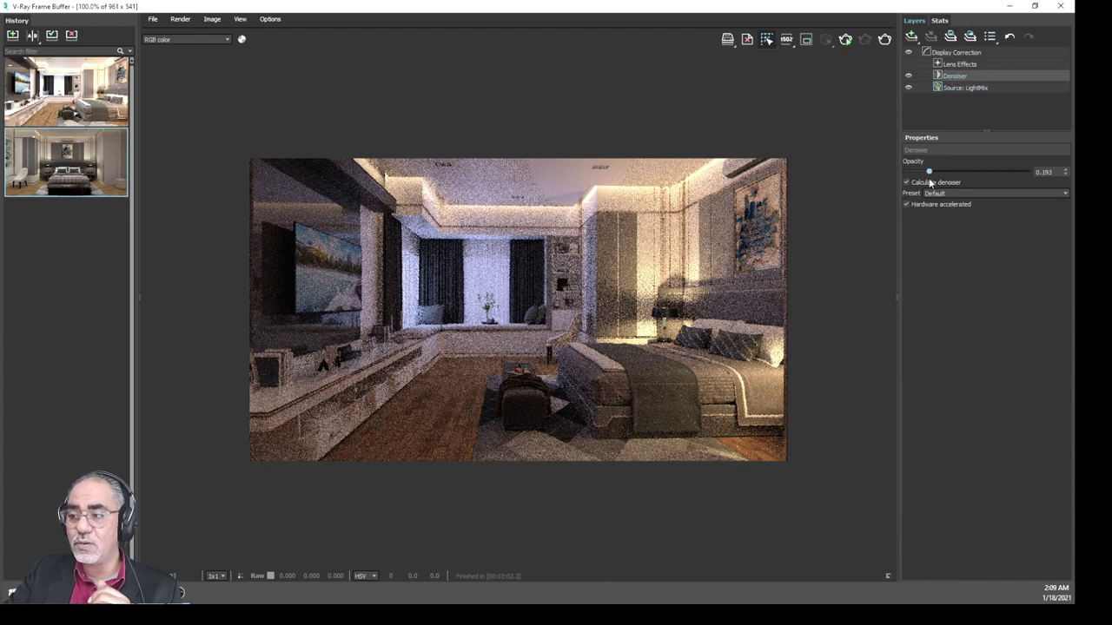
click(990, 193)
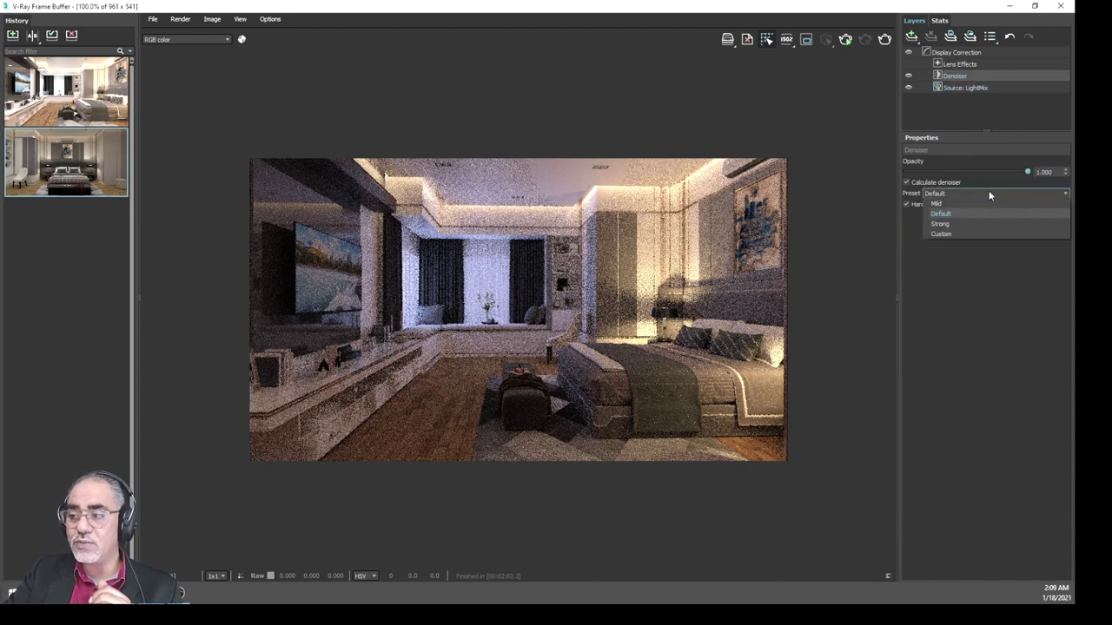
click(955, 224)
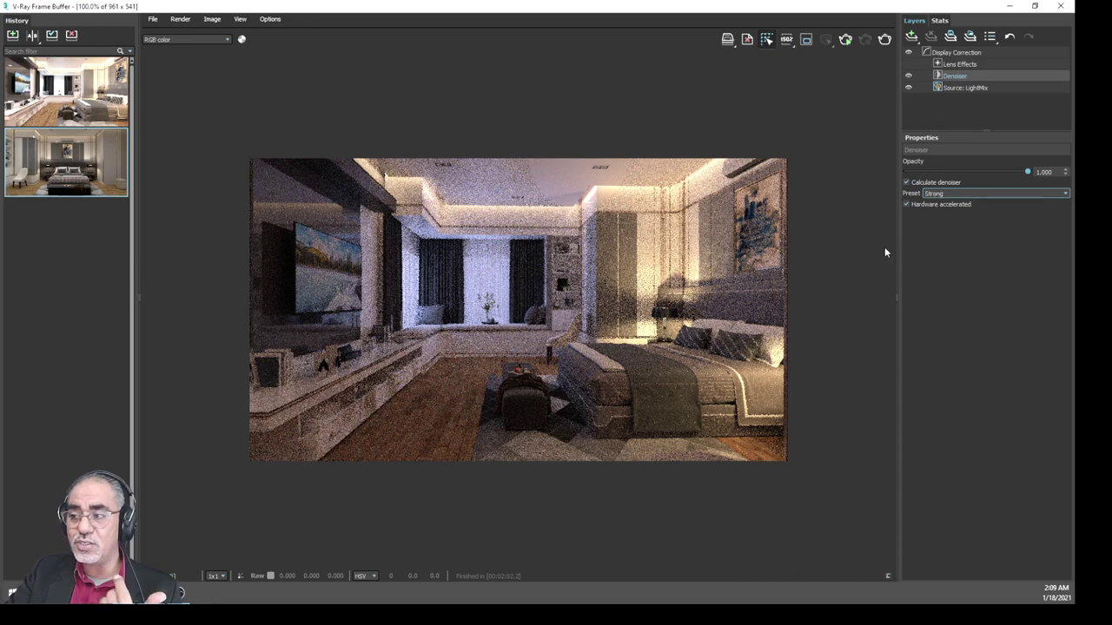
click(967, 193)
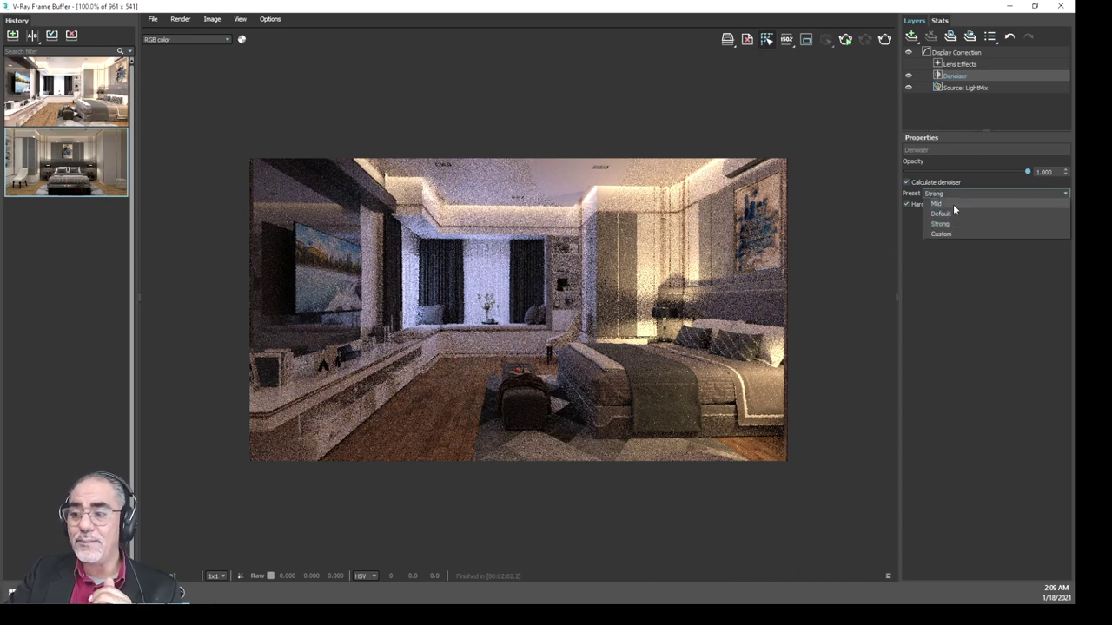
click(953, 205)
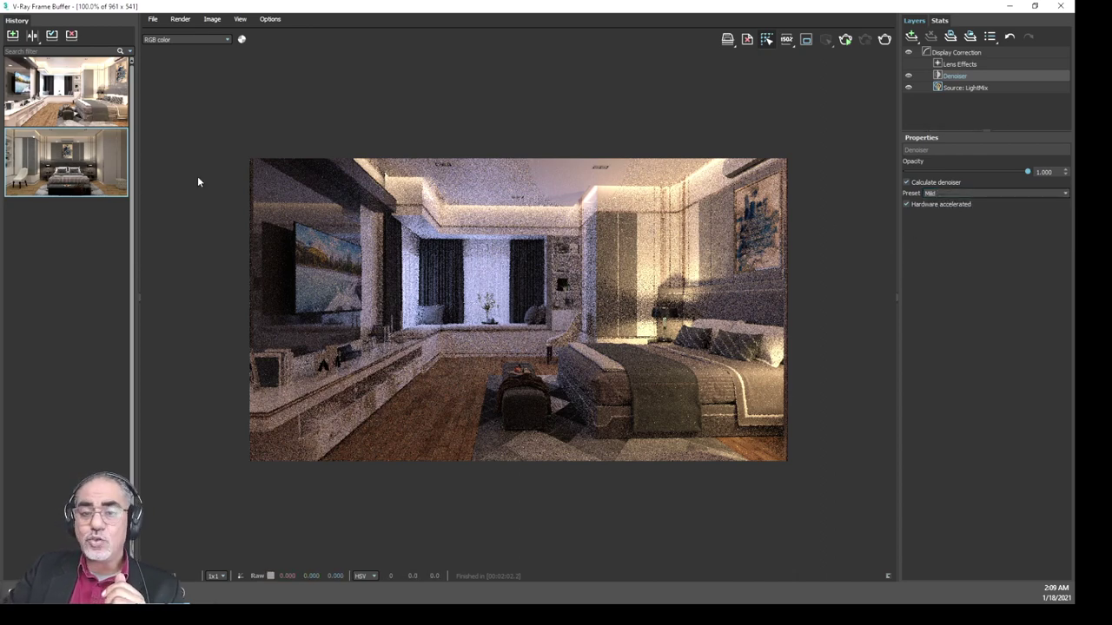
- Load the earlier clean bedroom render from history and delete its composite layer 1
double_click(73, 165)
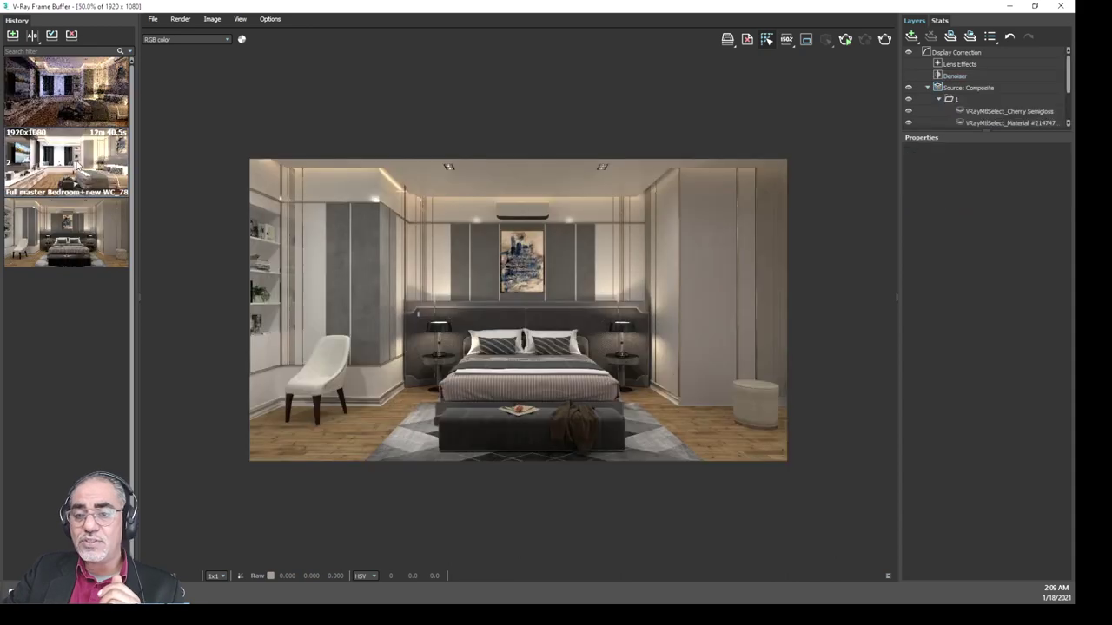
right_click(950, 100)
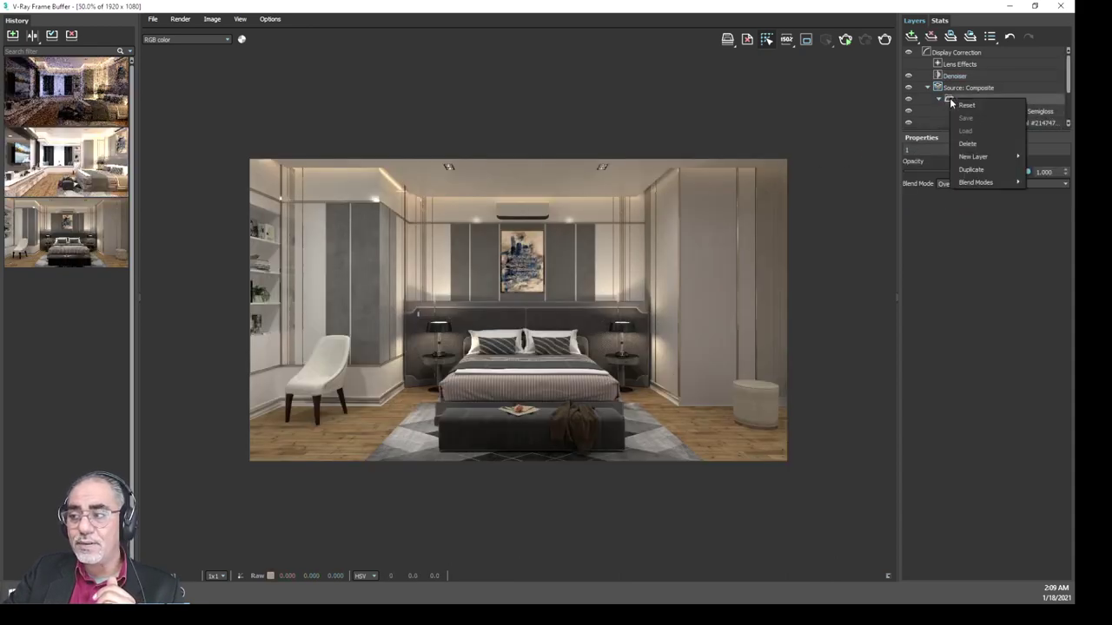
click(967, 144)
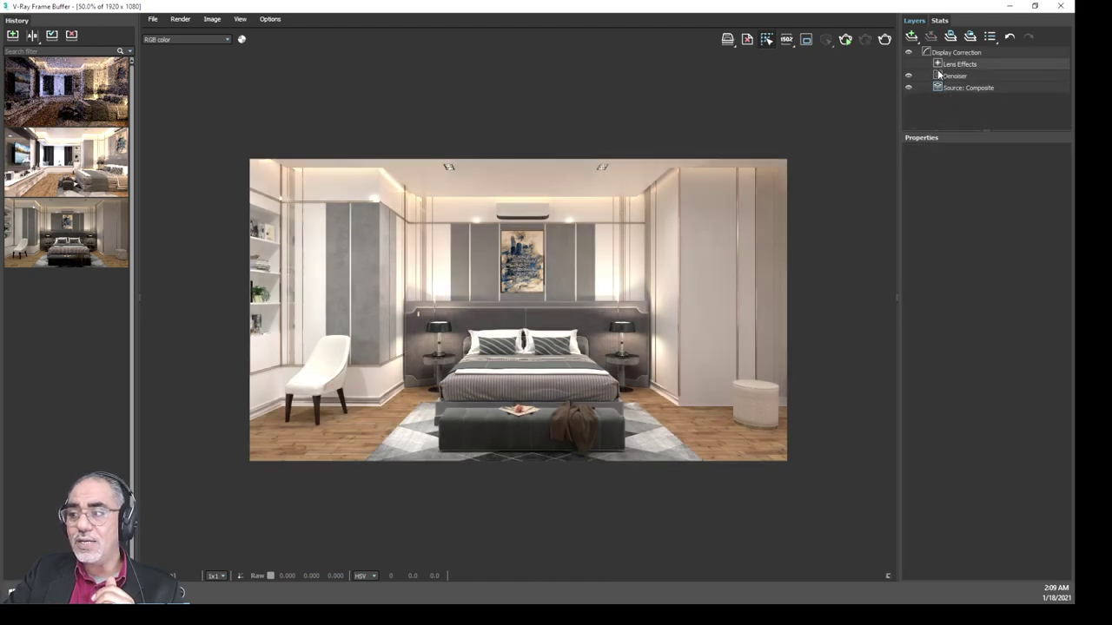
click(956, 54)
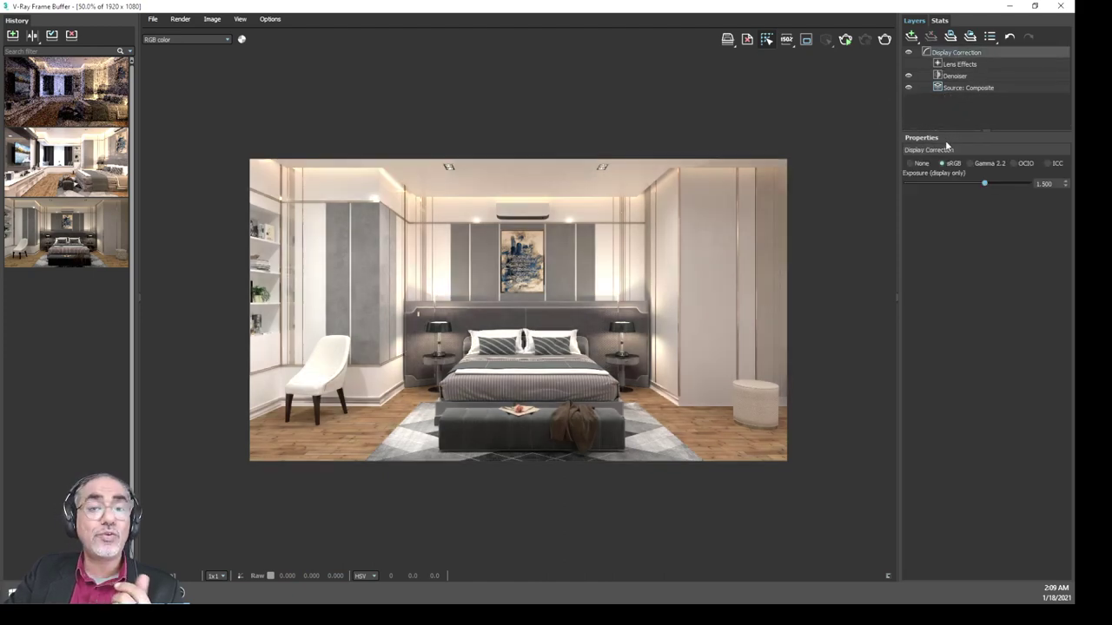
click(965, 88)
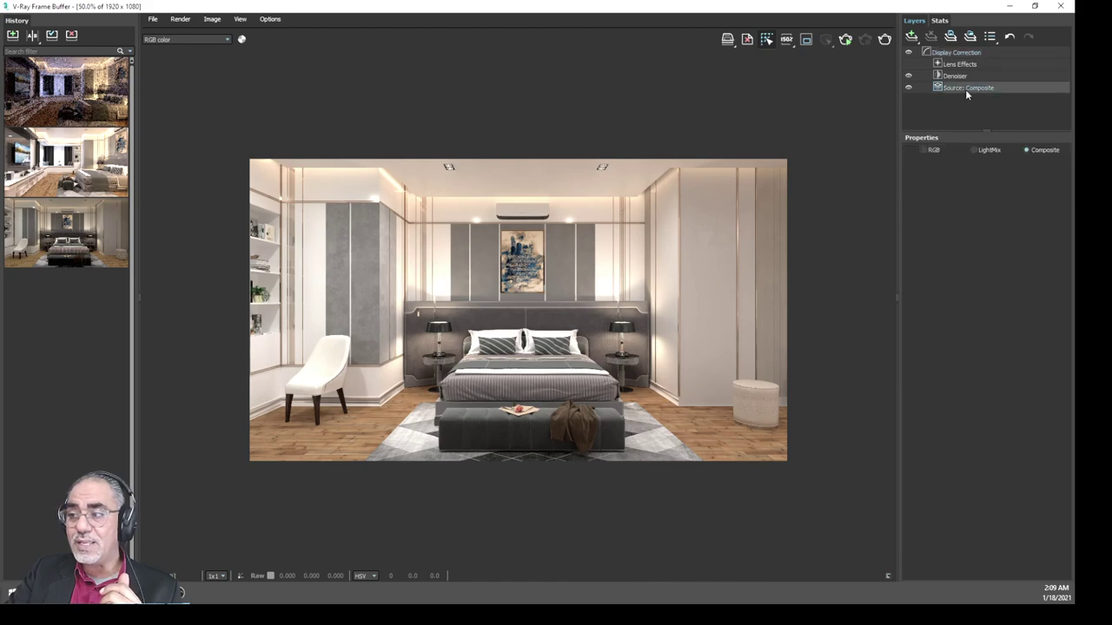
- Switch the source to LightMix and keep only VRayLight044 on, raised to 1.390
click(976, 149)
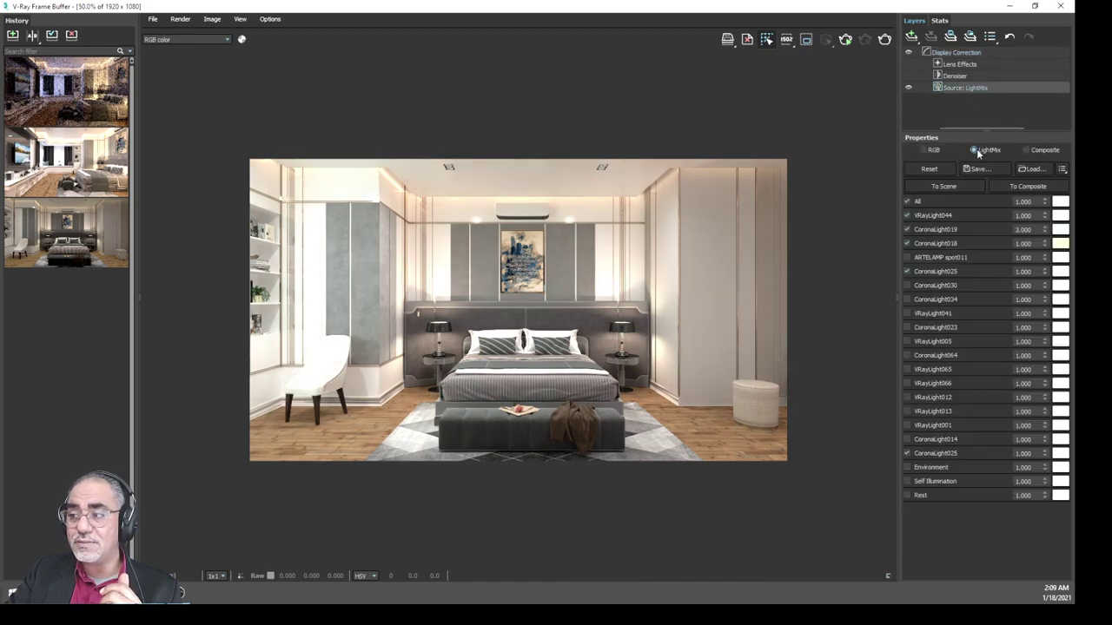
double_click(548, 271)
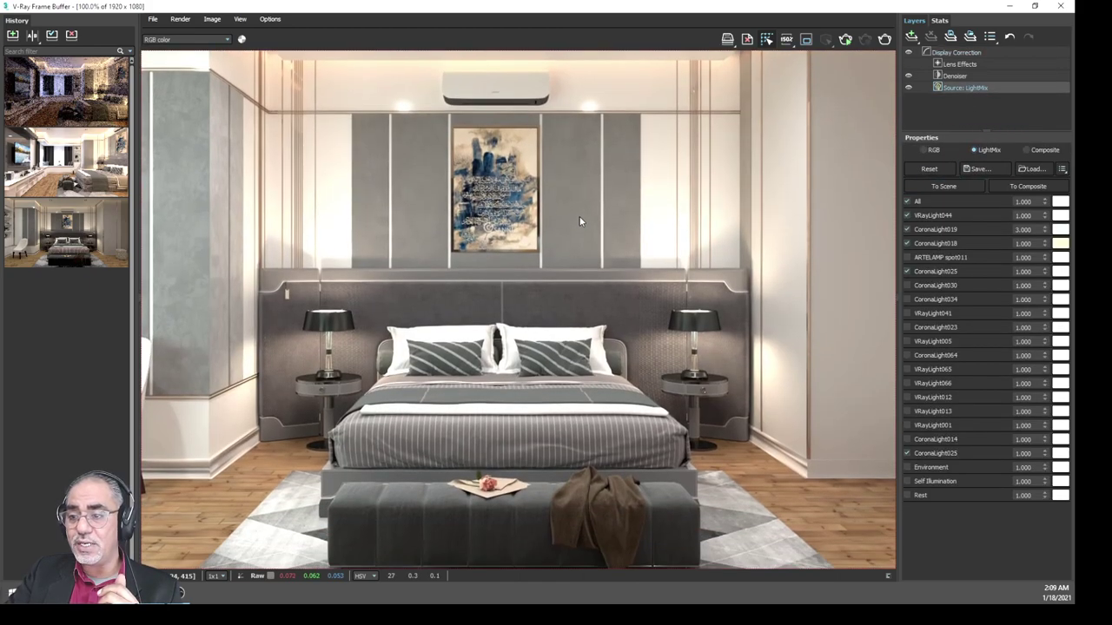
click(907, 201)
click(908, 215)
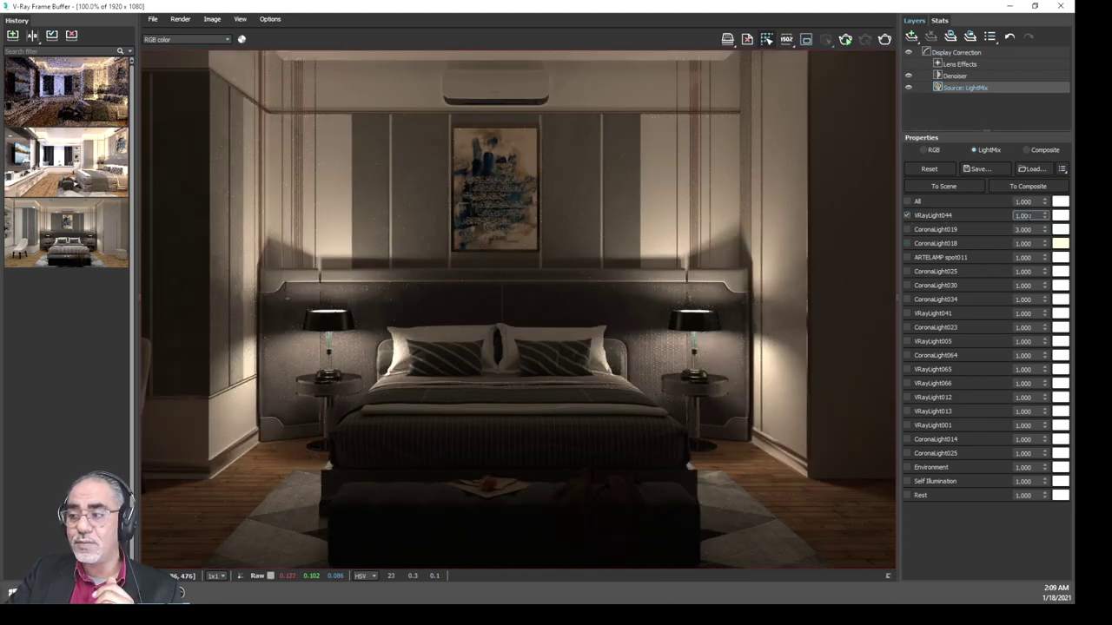
drag(1046, 222, 1035, 154)
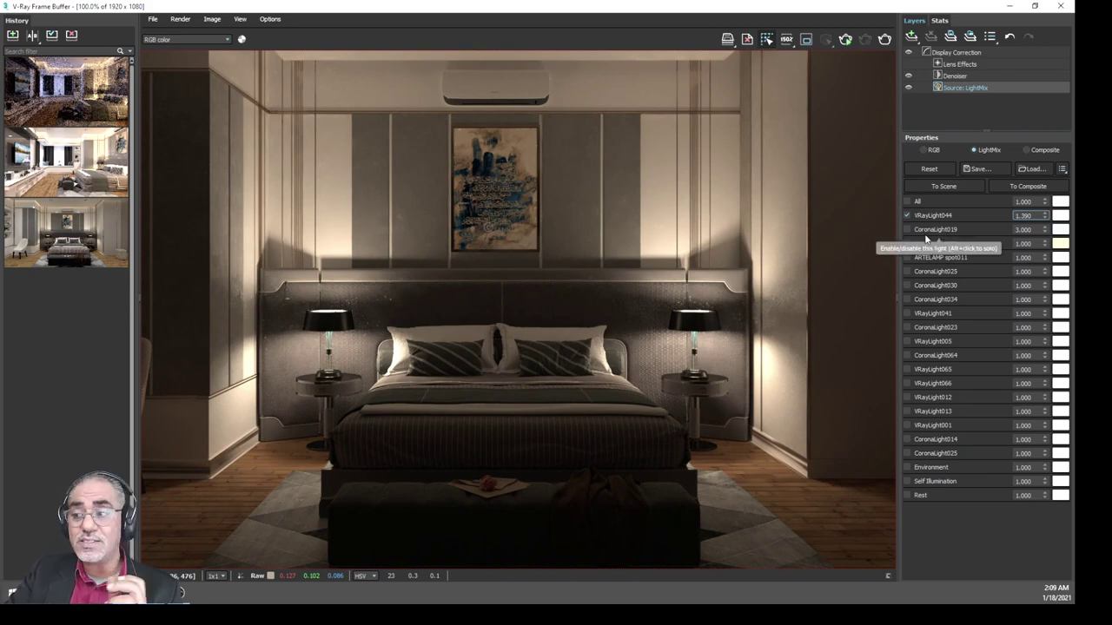
- Turn CoronaLight019 back on and give it a blue-purple tint
drag(786, 6, 781, 177)
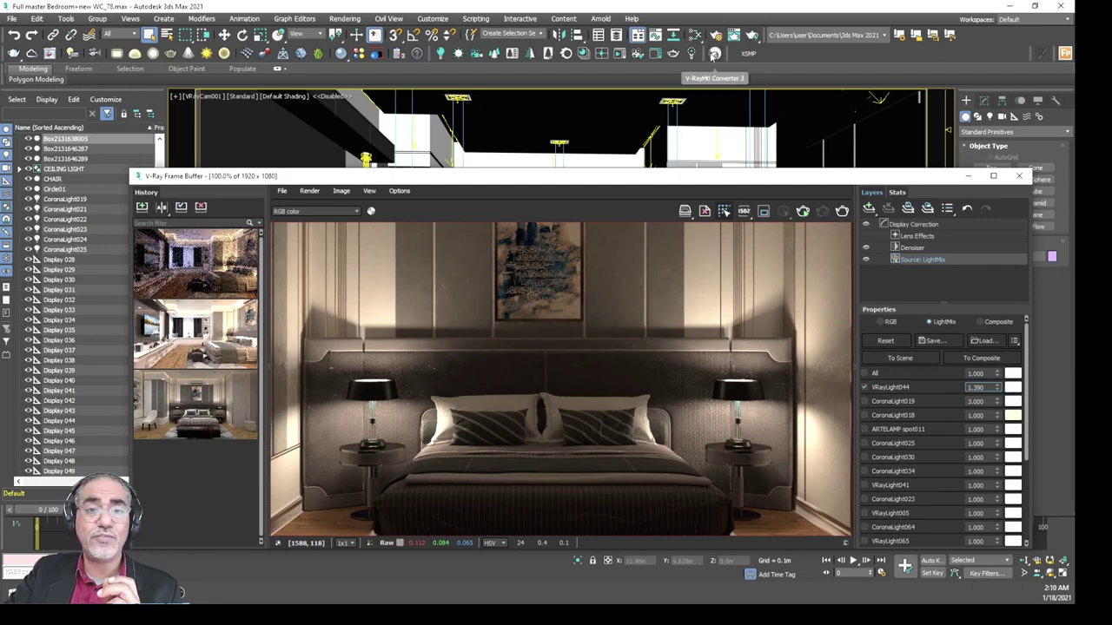
double_click(670, 176)
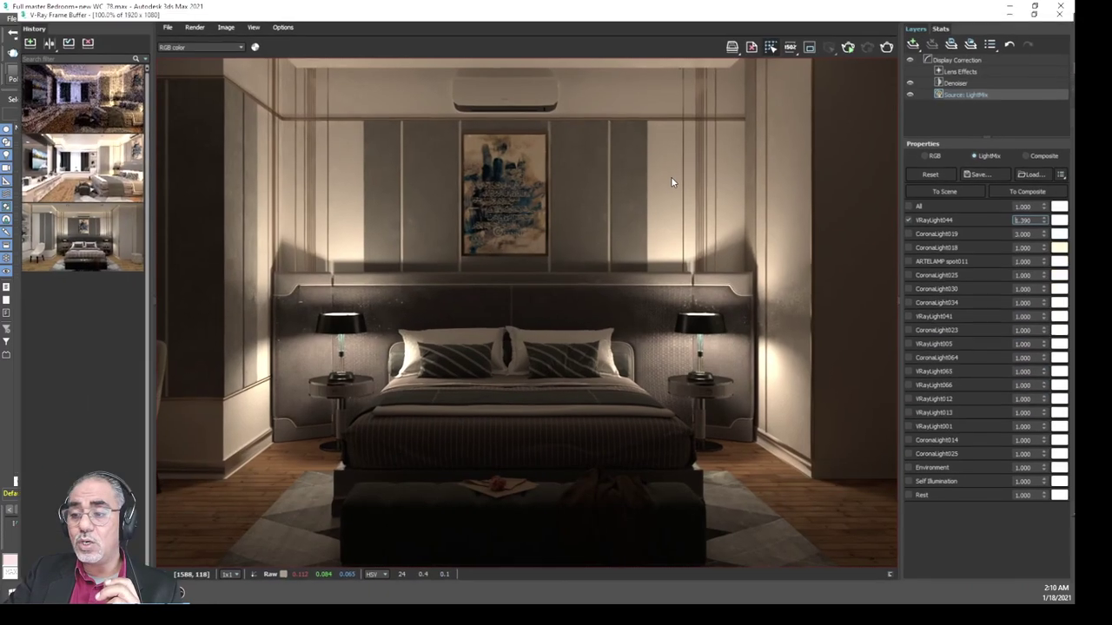
scroll(557, 232, down, 2)
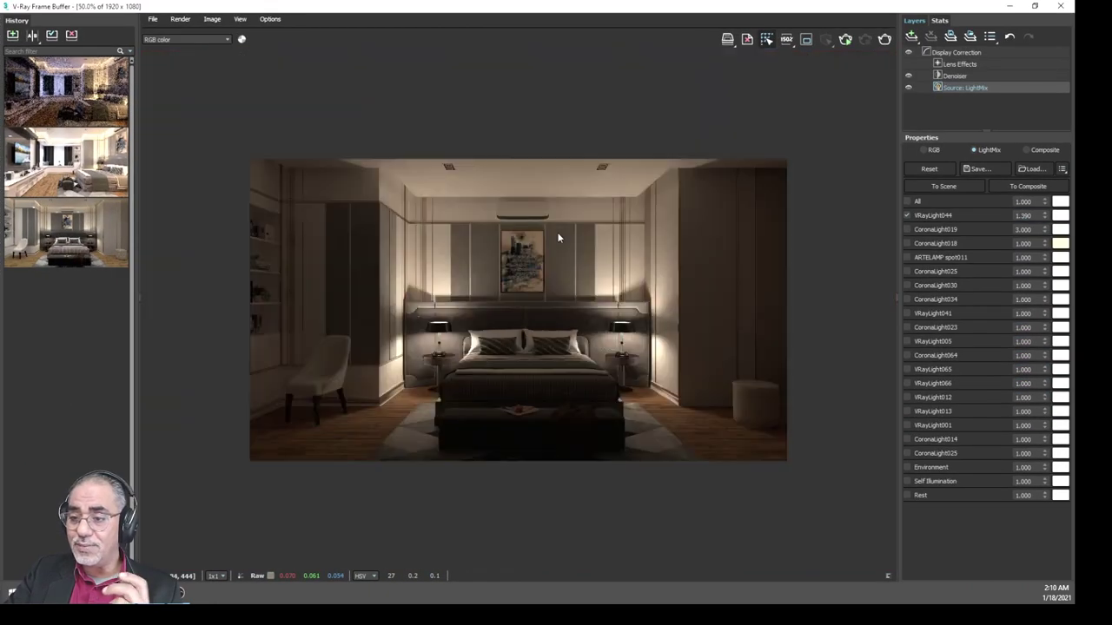
click(907, 228)
click(907, 229)
click(906, 229)
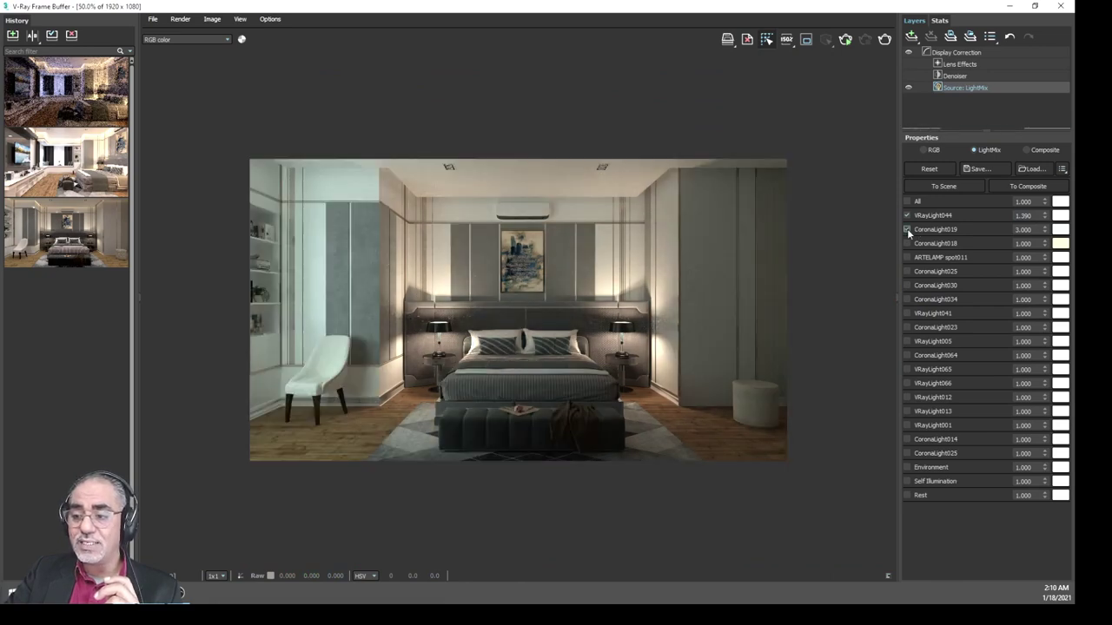
click(907, 229)
click(907, 229)
click(907, 229)
click(907, 228)
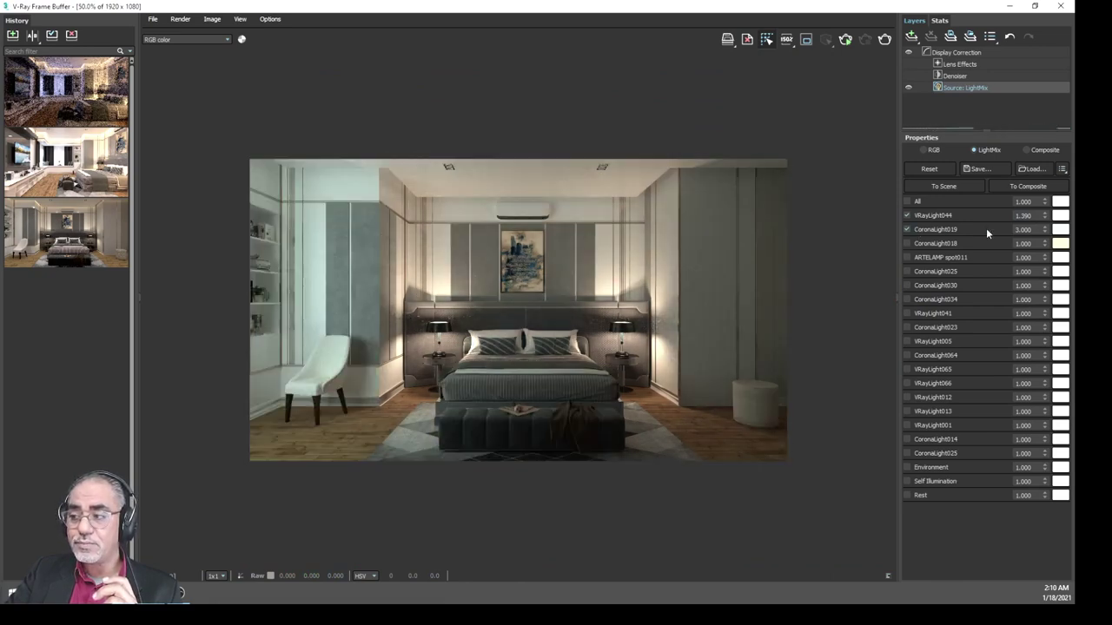
click(1060, 230)
mouse_move(976, 342)
mouse_down()
mouse_move(952, 296)
mouse_move(955, 314)
mouse_up()
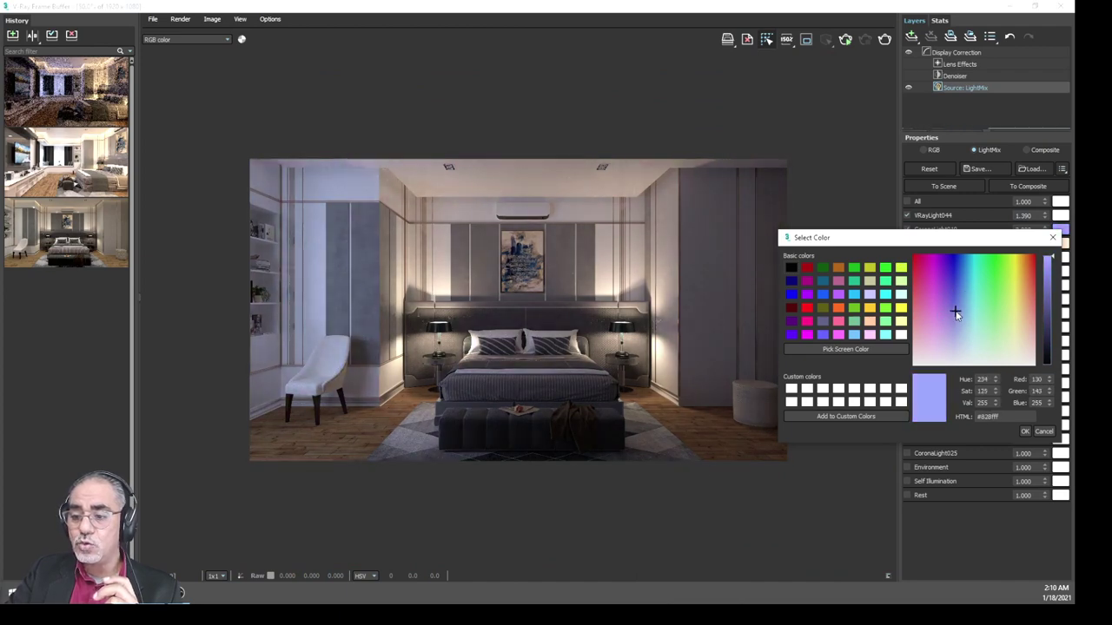
click(1025, 431)
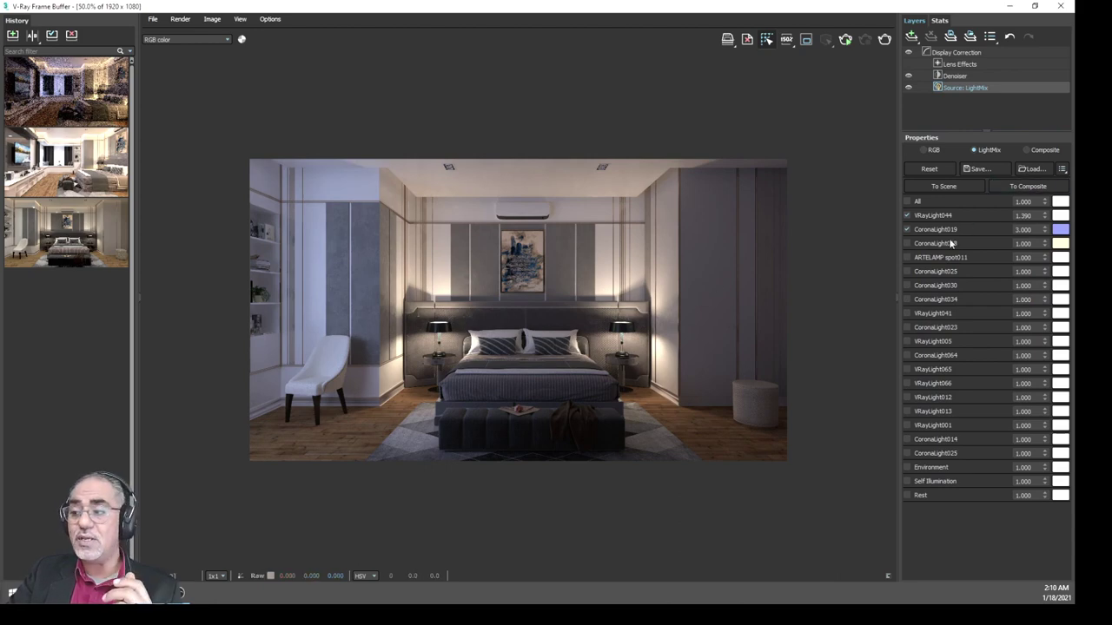
- Enable CoronaLight018 and raise it to about 1.510
click(907, 243)
click(908, 243)
click(907, 243)
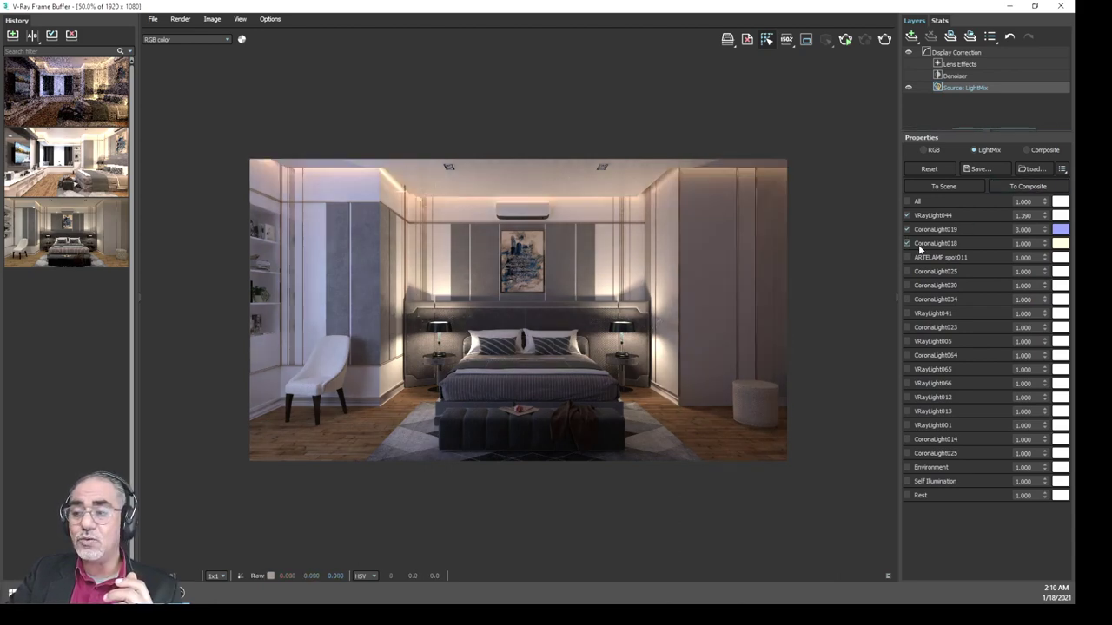
drag(1045, 243, 1041, 178)
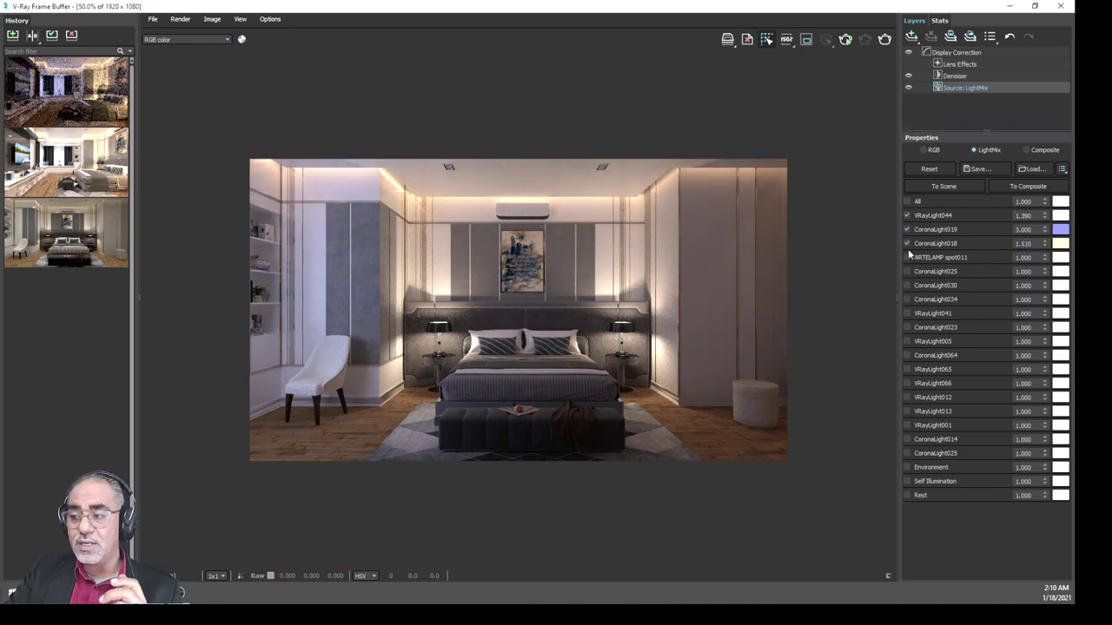
- Re-enable the remaining lights, including VRayLight001, CoronaLight014, CoronaLight025, Environment and Self Illumination
drag(906, 258, 907, 415)
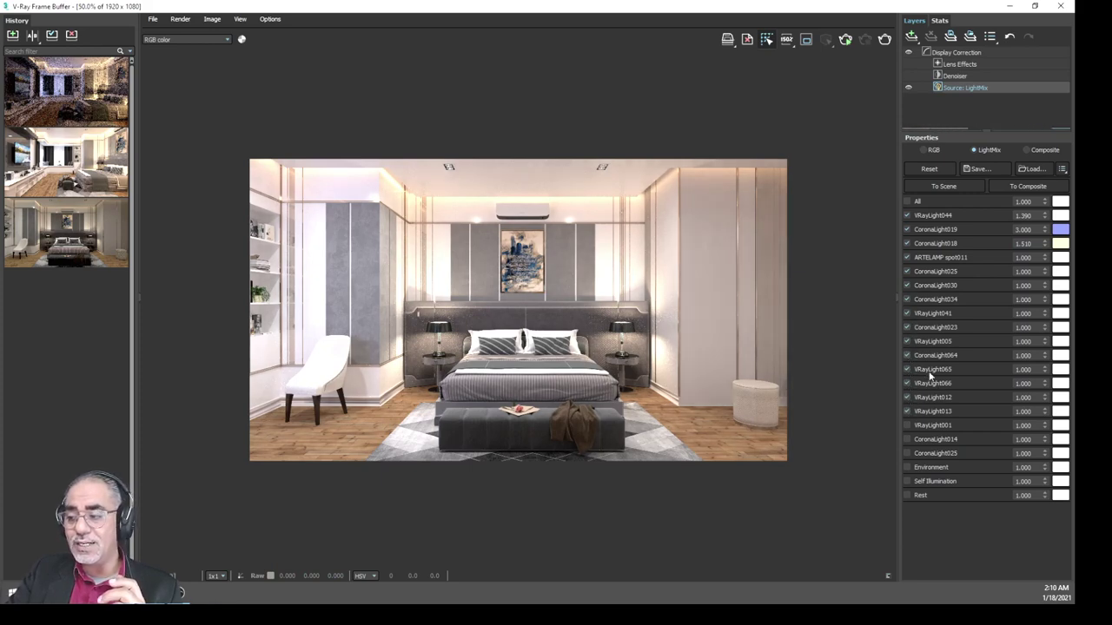
click(908, 425)
click(907, 439)
click(907, 453)
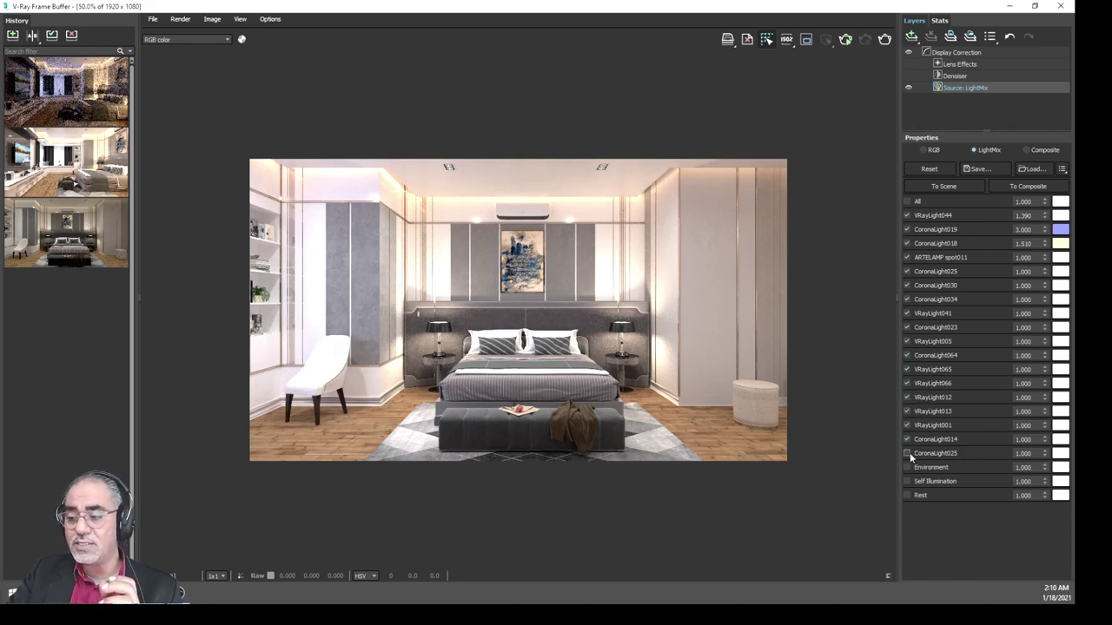
click(907, 467)
click(907, 481)
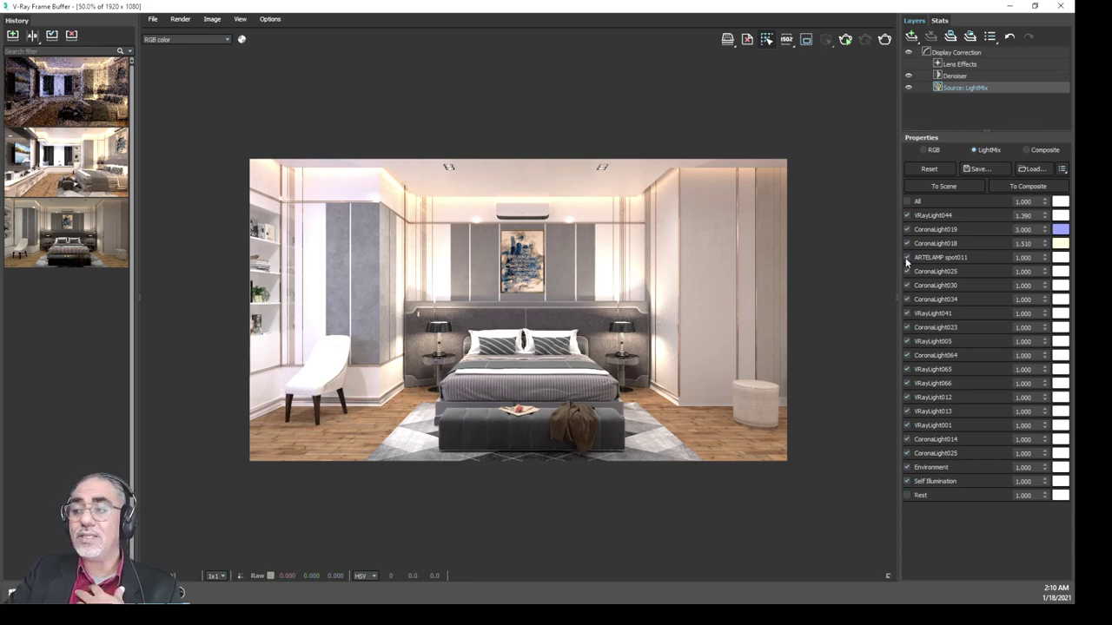
- Turn on all light contributions in the LightMix list
click(907, 200)
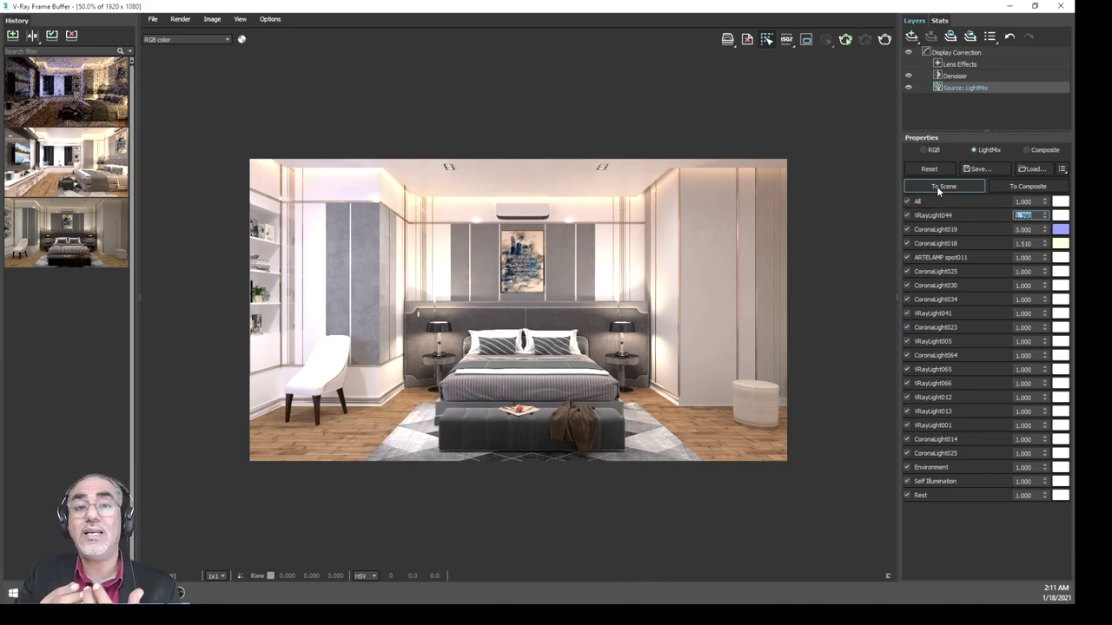
- Push the LightMix changes to the scene lights and set the layer source to Composite
click(945, 185)
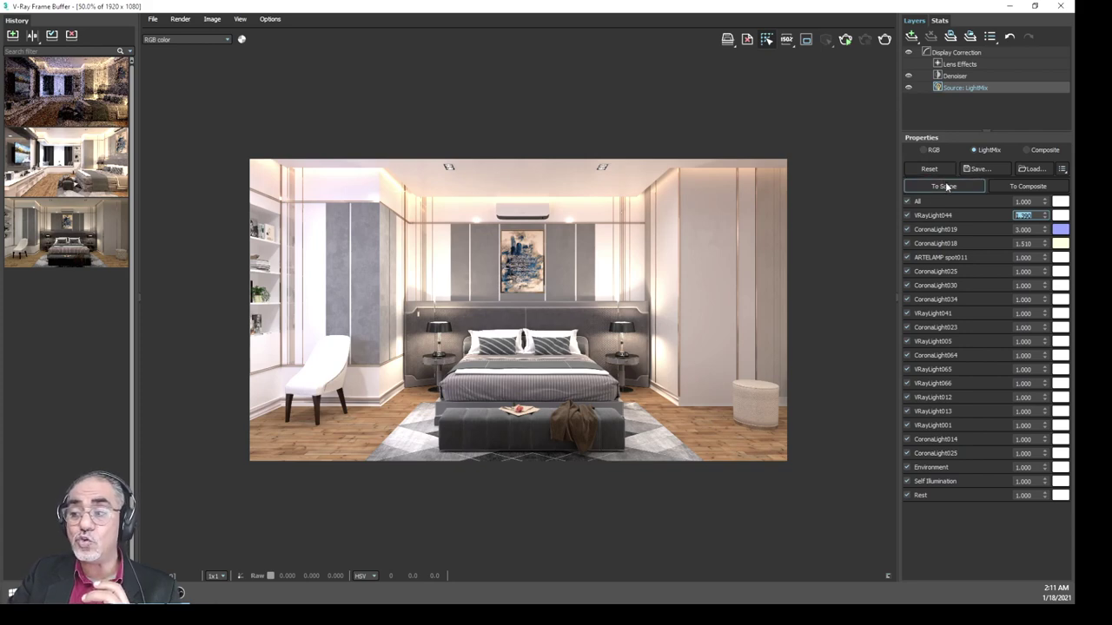
drag(540, 264, 531, 125)
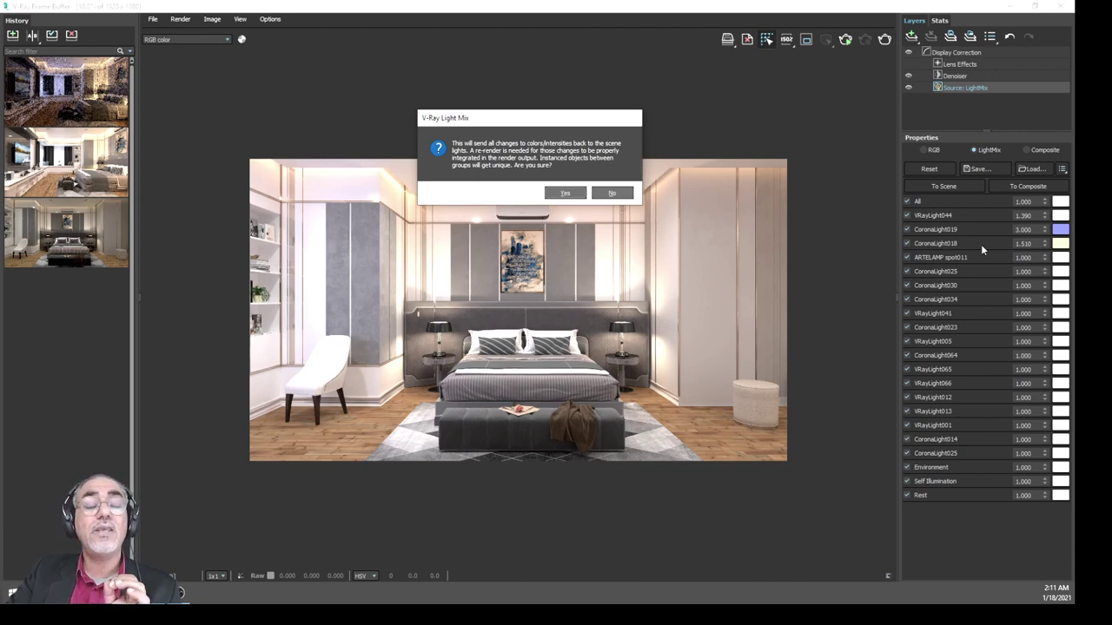
click(565, 193)
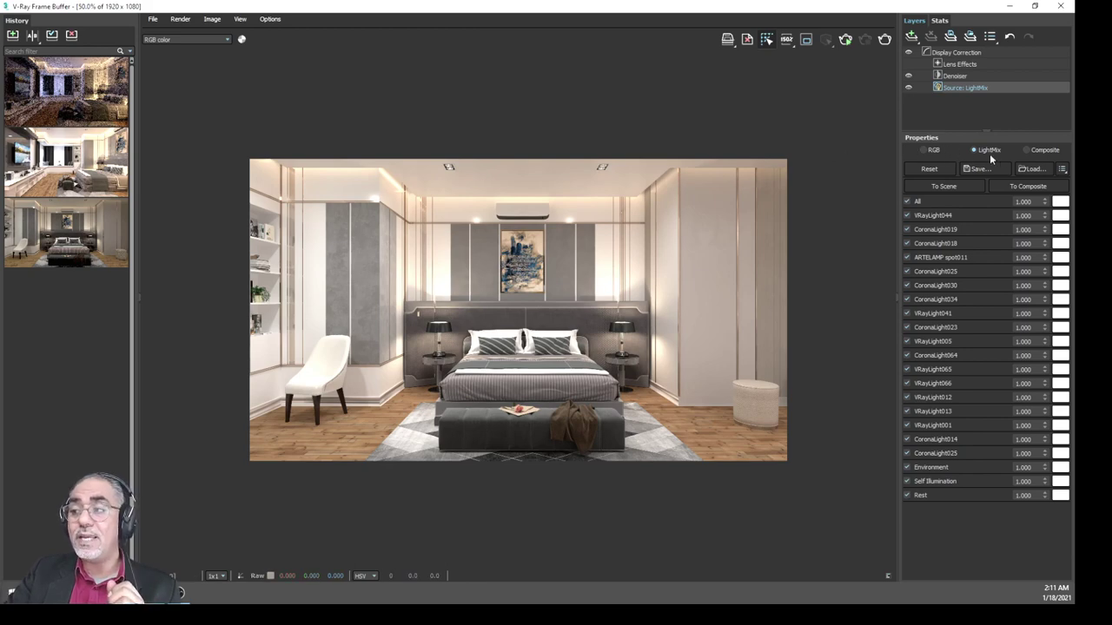
click(1031, 148)
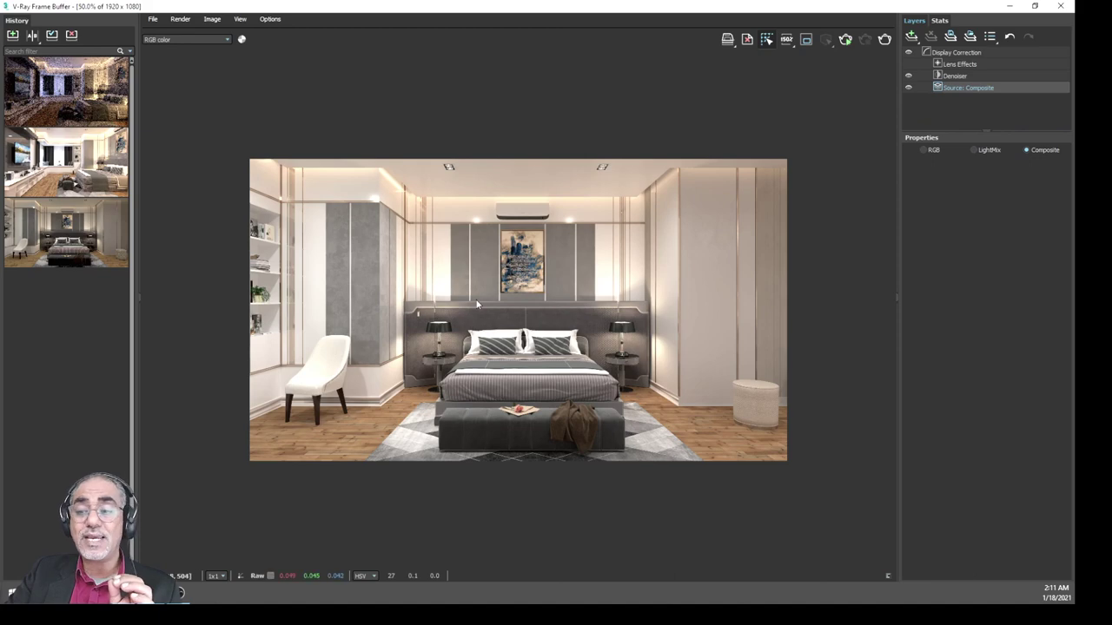
double_click(501, 331)
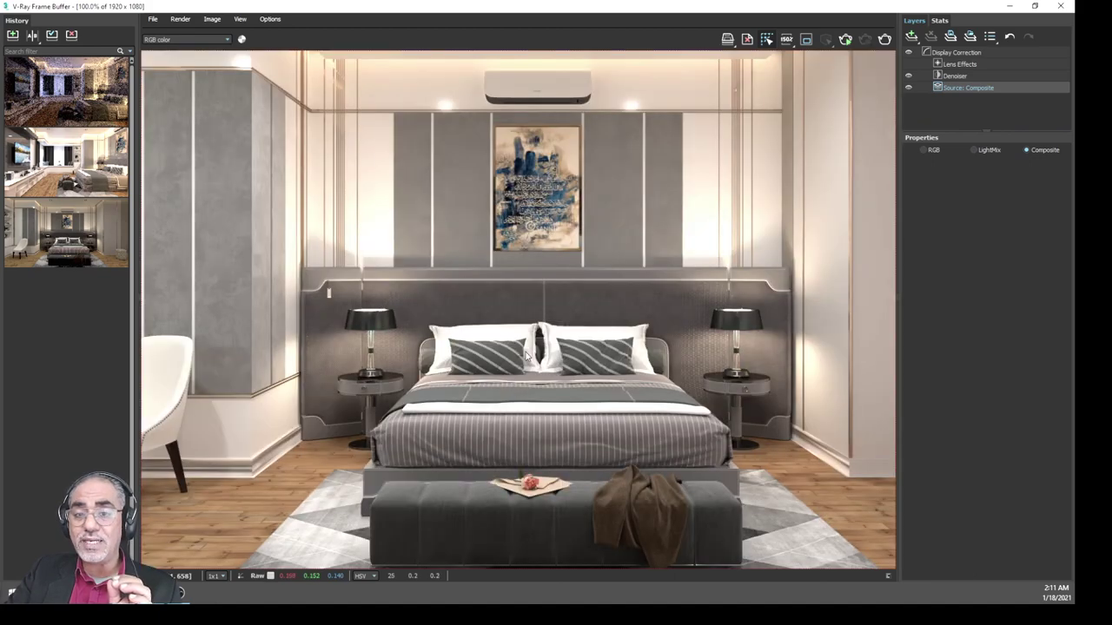
middle_drag(528, 357, 530, 334)
scroll(528, 333, down, 1)
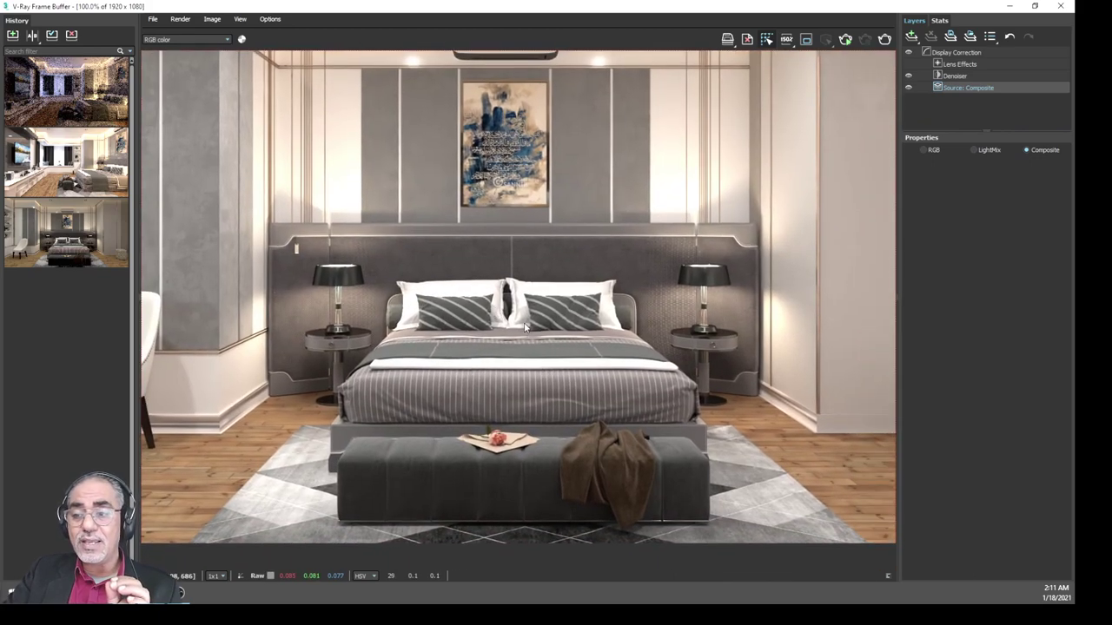
scroll(525, 328, down, 1)
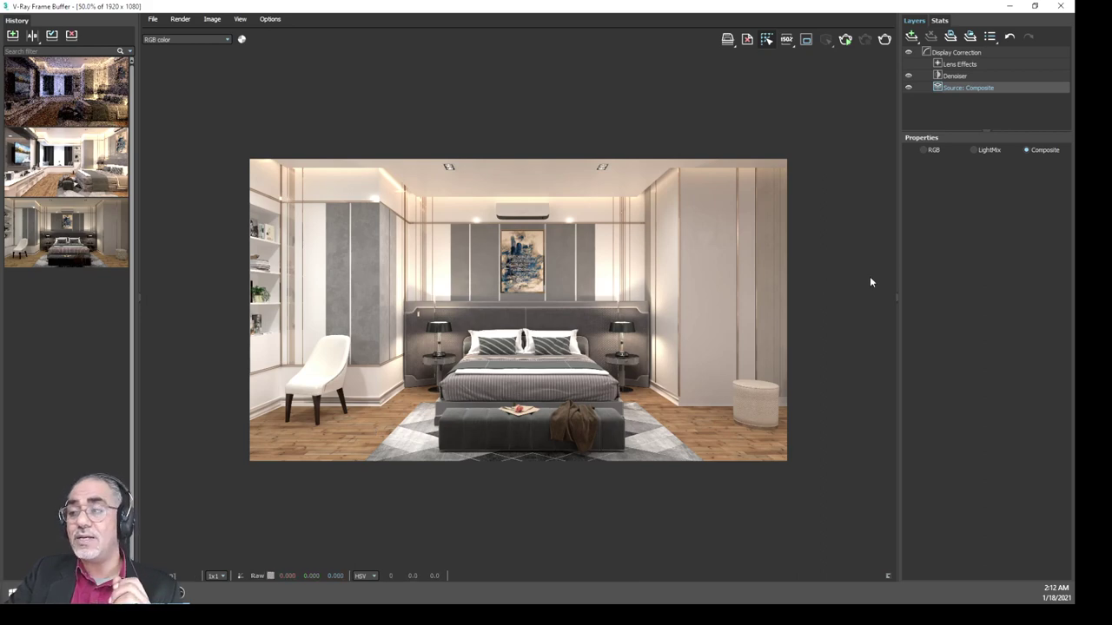
- Add a Color Balance layer with magenta-green -0.092 and yellow-blue -0.119
click(912, 36)
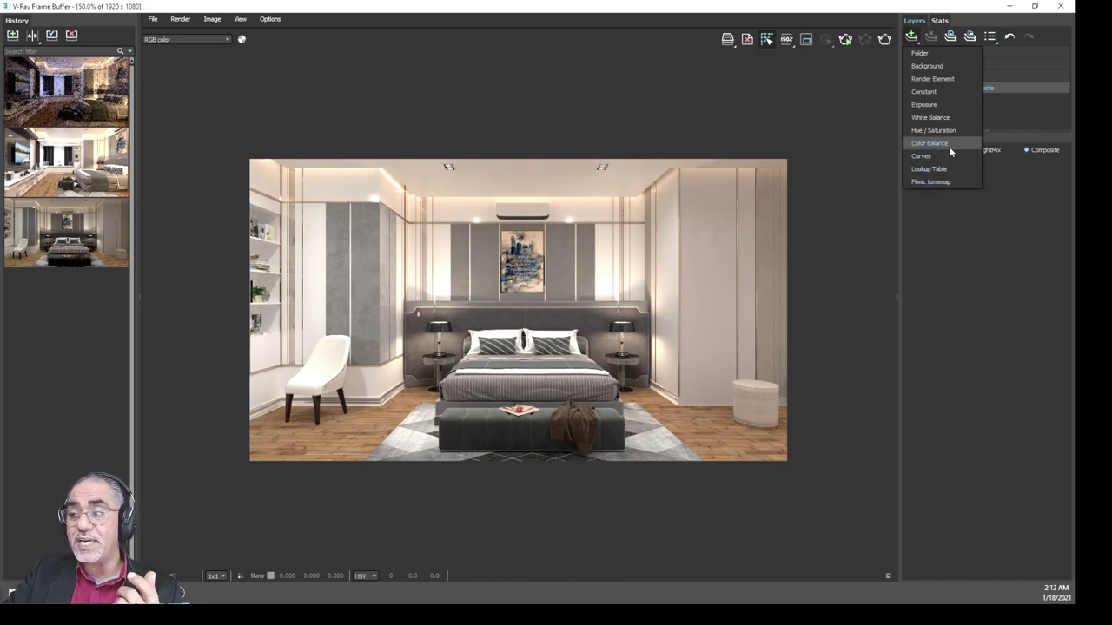
click(951, 144)
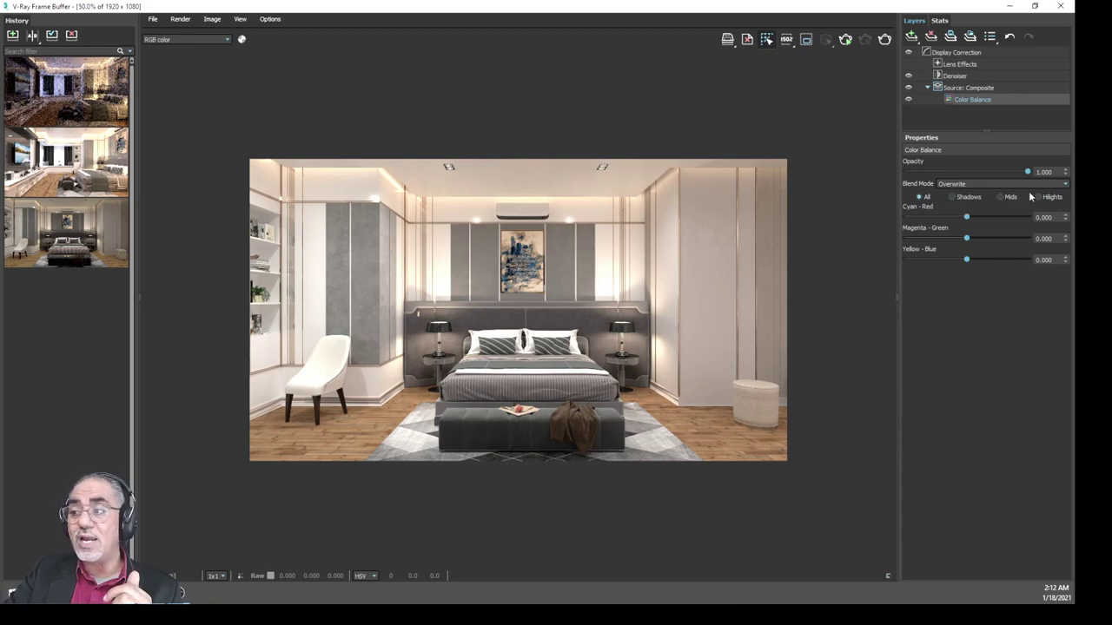
mouse_move(1027, 172)
mouse_down()
mouse_move(911, 173)
mouse_move(1025, 173)
mouse_up()
click(984, 183)
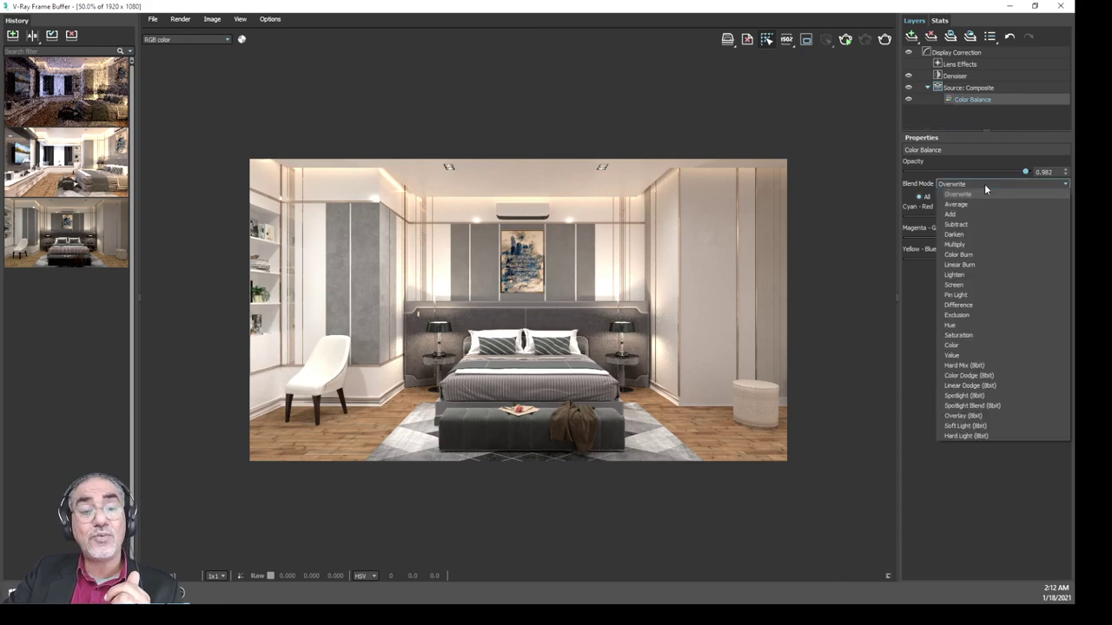
click(984, 188)
mouse_move(967, 242)
mouse_down()
mouse_move(993, 241)
mouse_move(943, 241)
mouse_move(961, 239)
mouse_move(960, 260)
mouse_up()
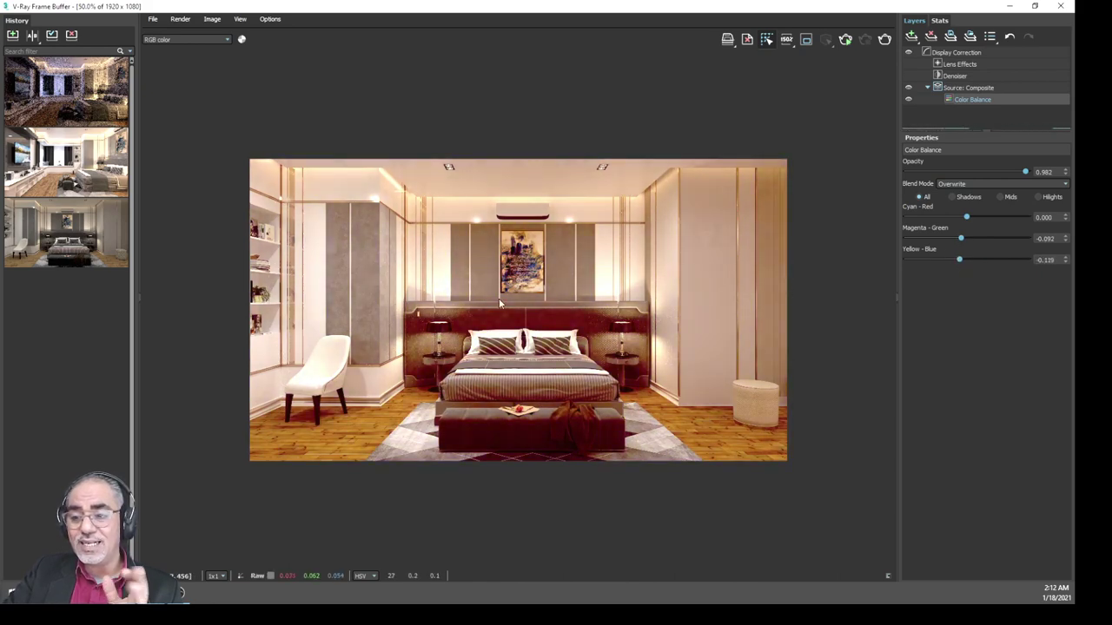
- Set the Color Balance layer to Multiply blending at about 0.211 opacity
click(973, 183)
click(966, 214)
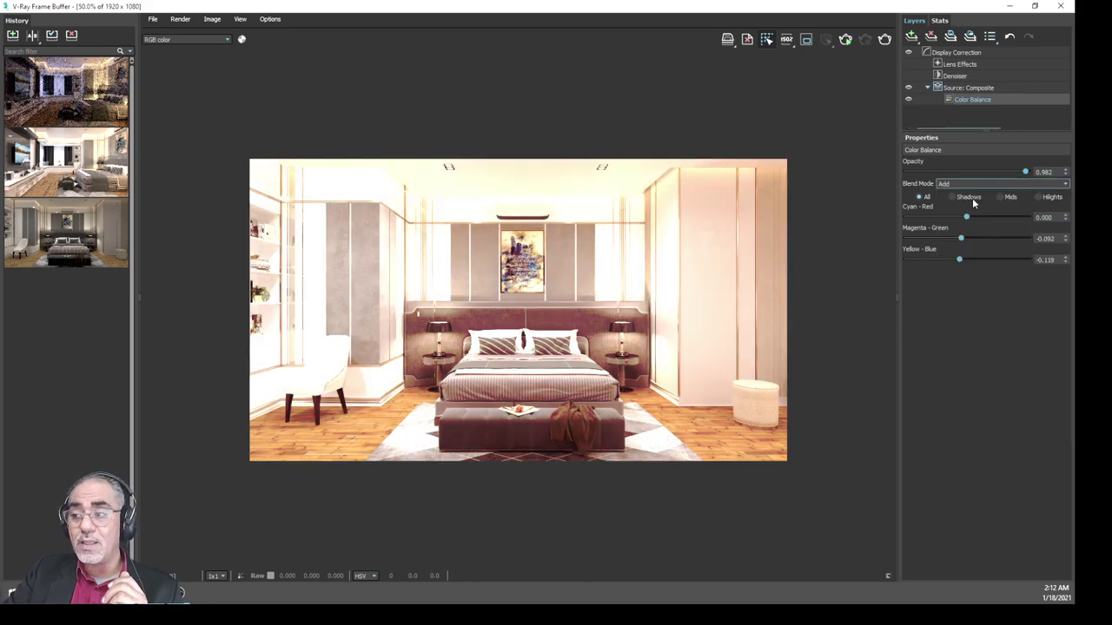
click(971, 183)
click(968, 234)
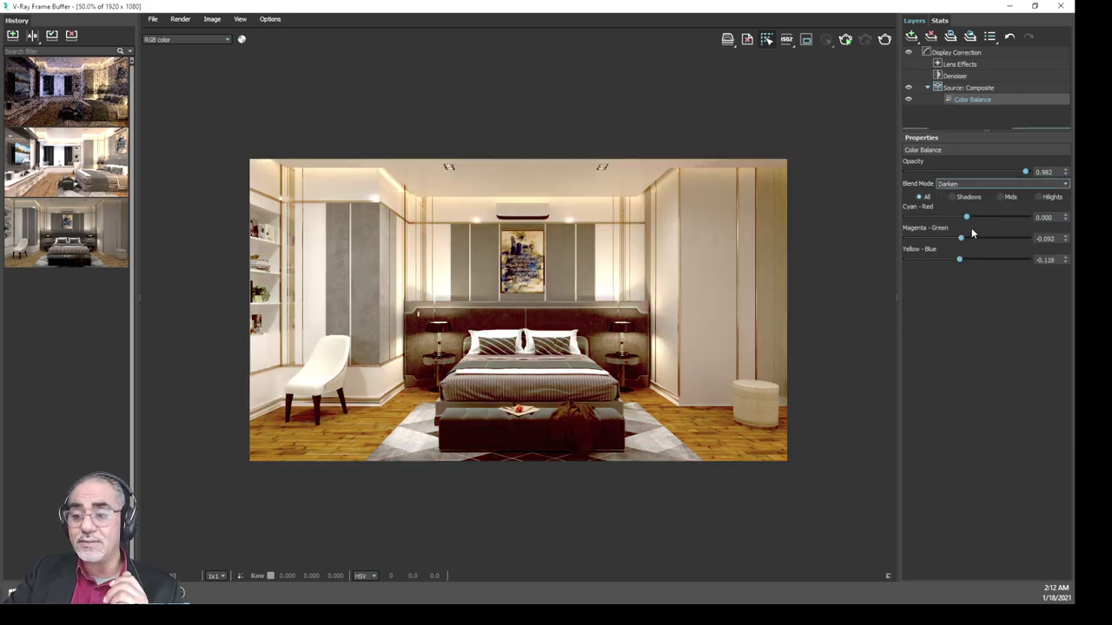
click(982, 184)
click(973, 242)
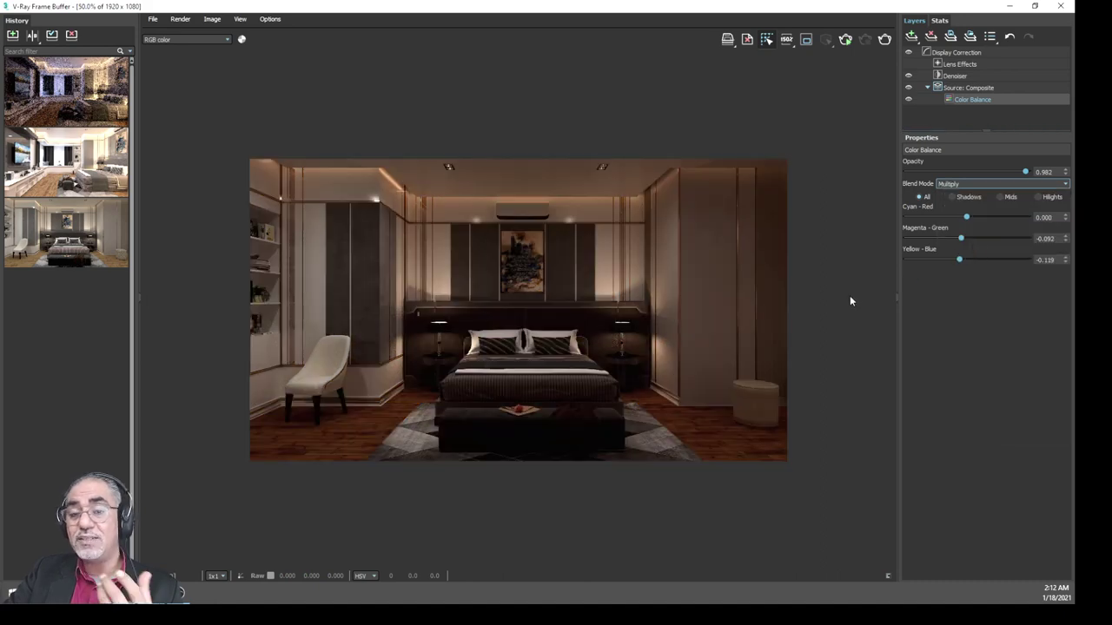
drag(1025, 172, 927, 172)
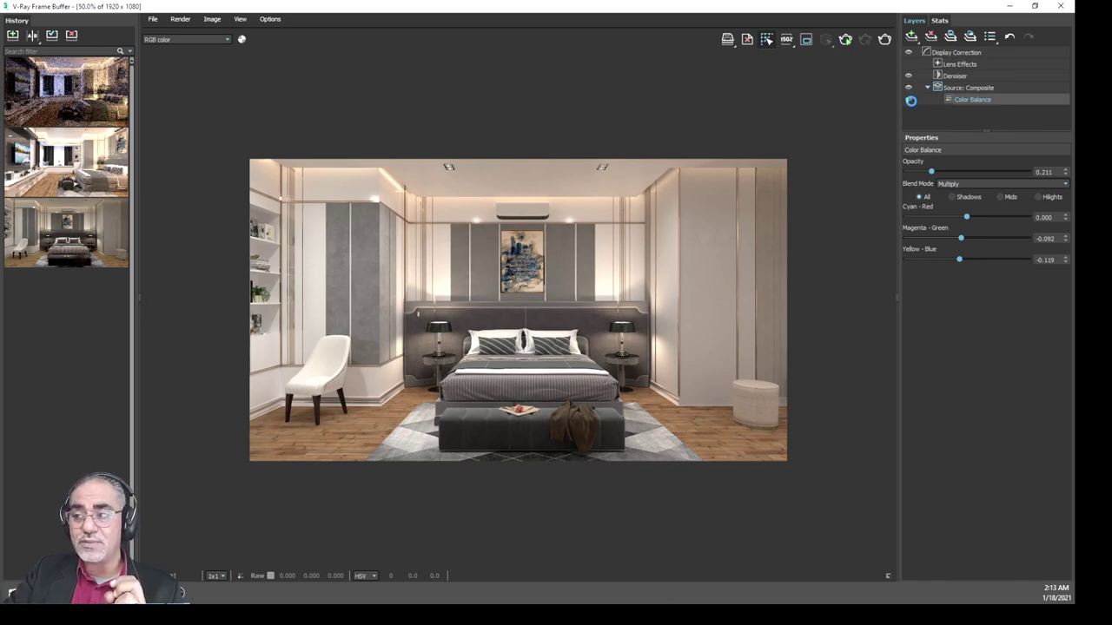
- Create a new folder layer under the Composite source and rename it 'test'
click(911, 99)
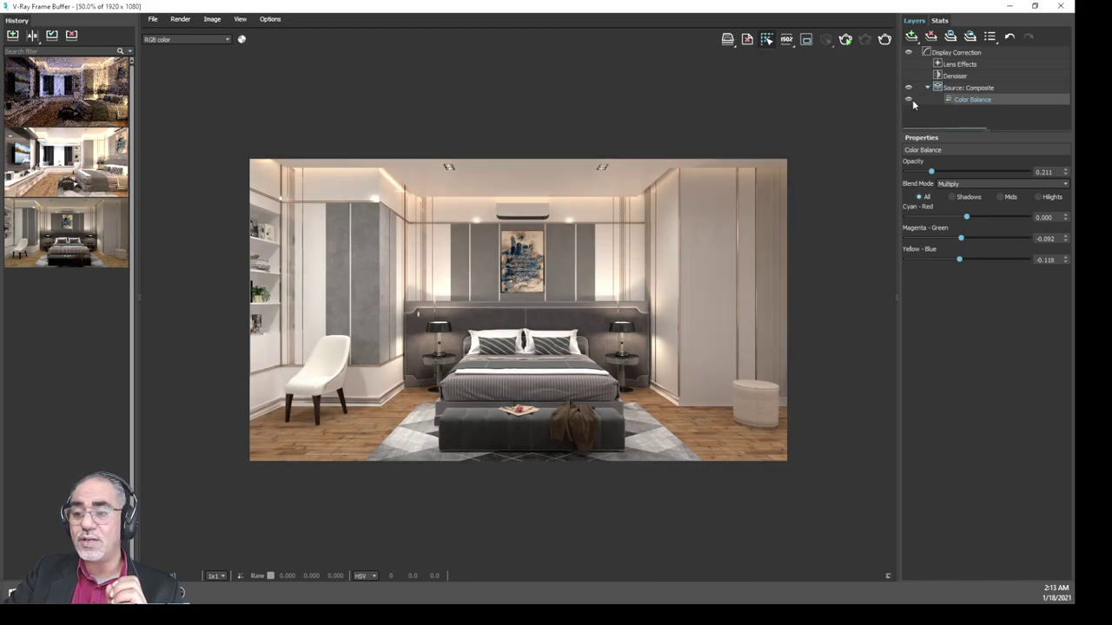
click(910, 99)
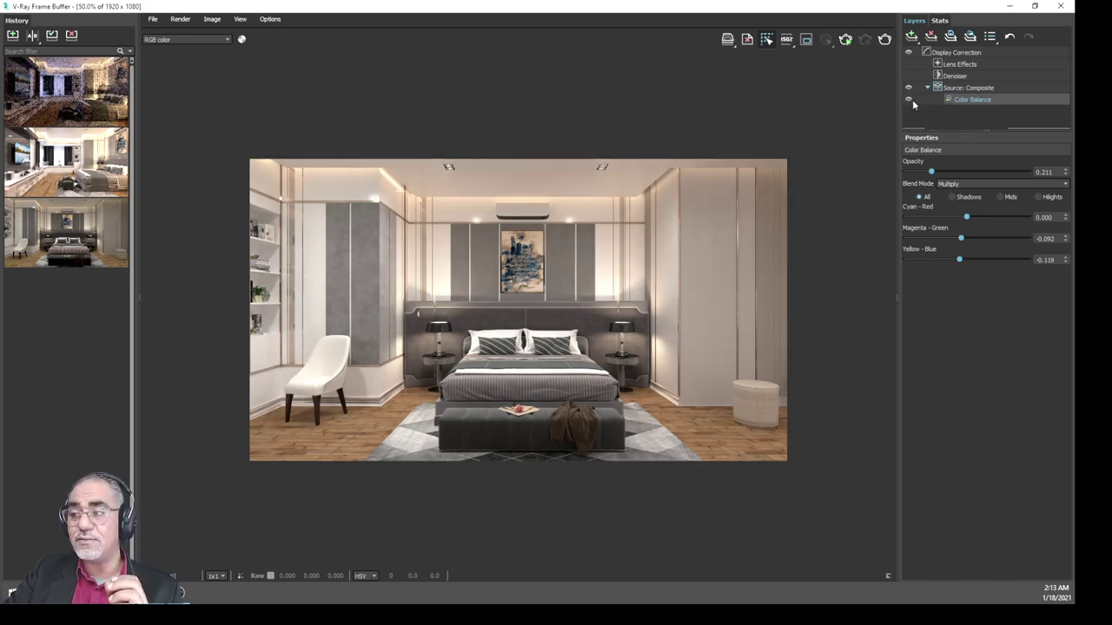
right_click(963, 90)
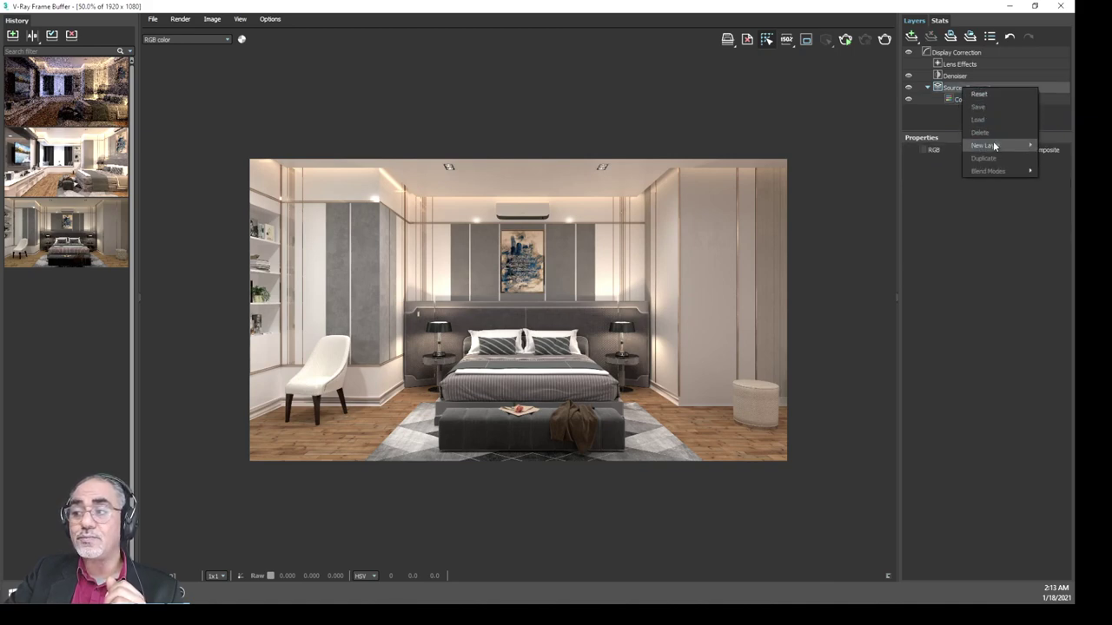
mouse_move(990, 146)
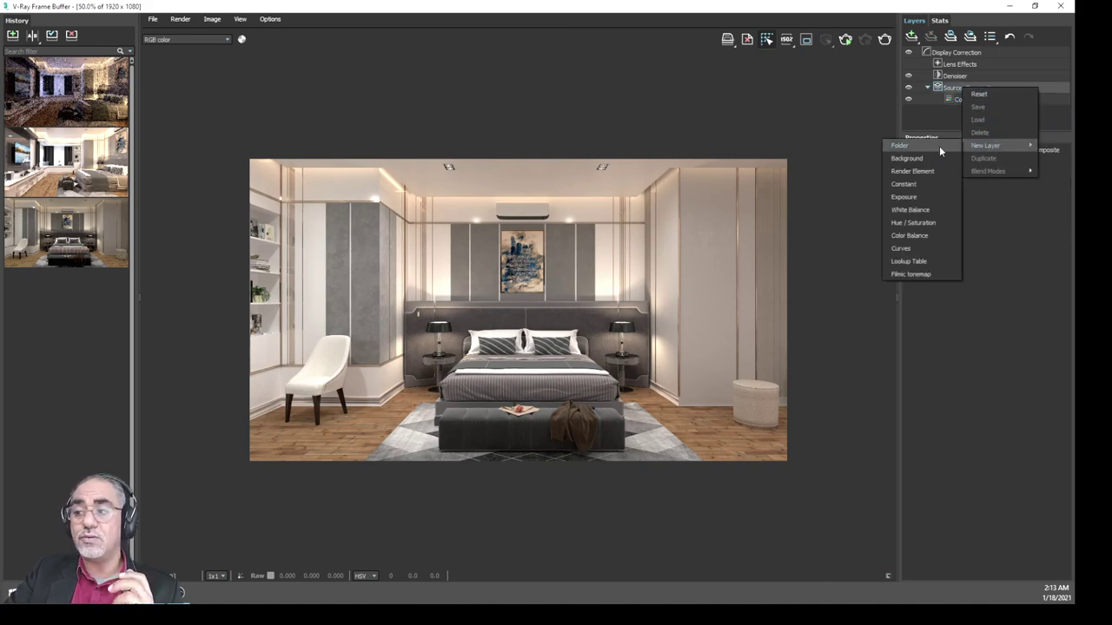
click(939, 146)
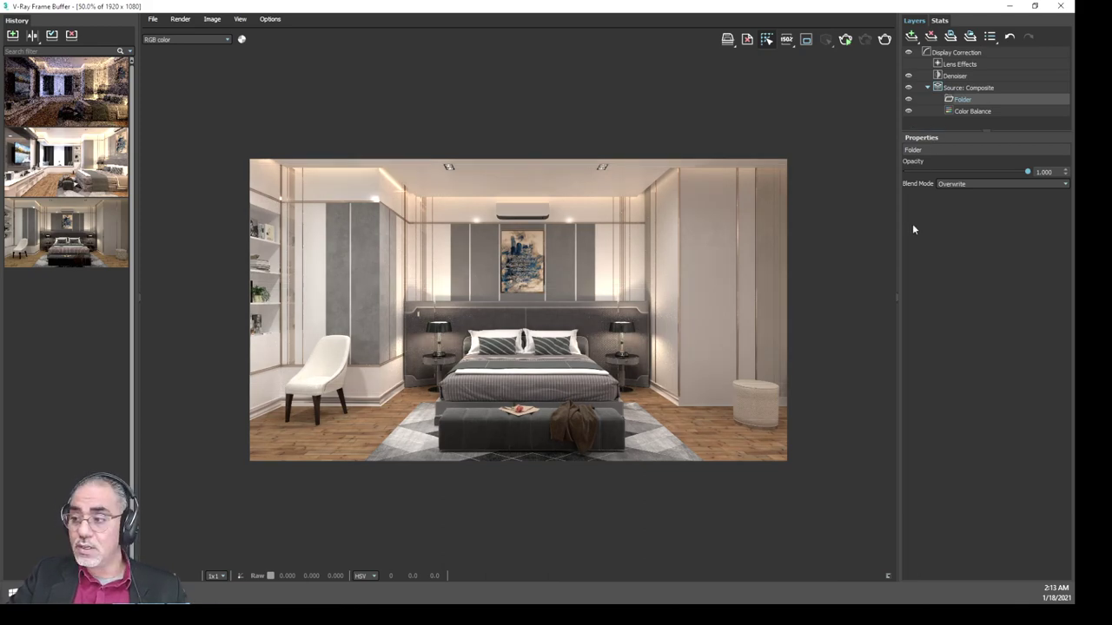
double_click(913, 150)
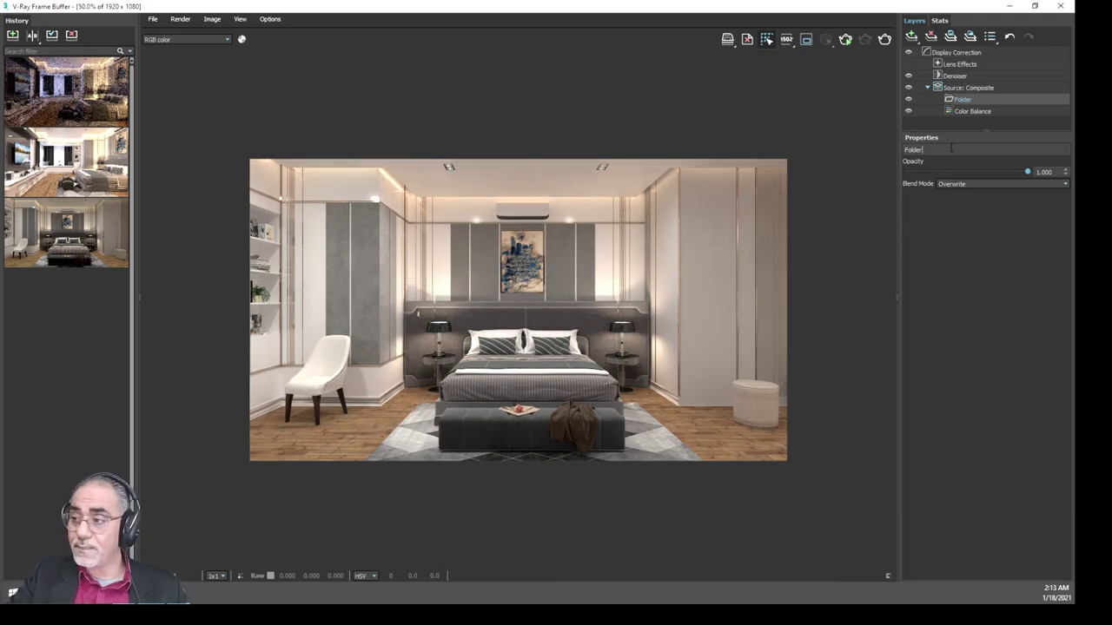
drag(951, 149, 884, 160)
text(te)
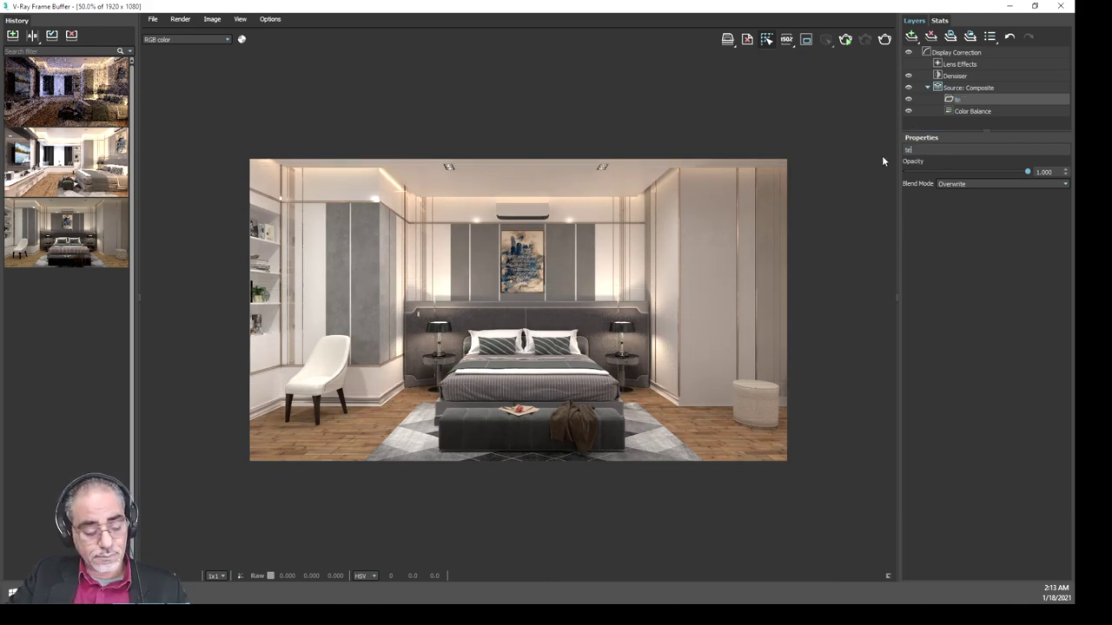
text(st)
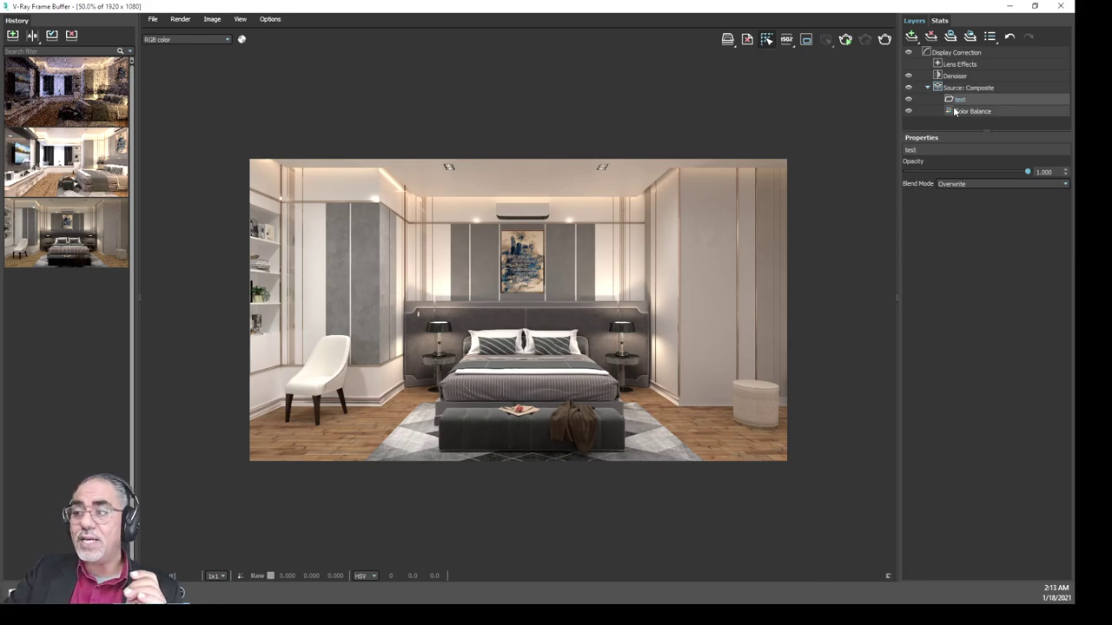
right_click(956, 104)
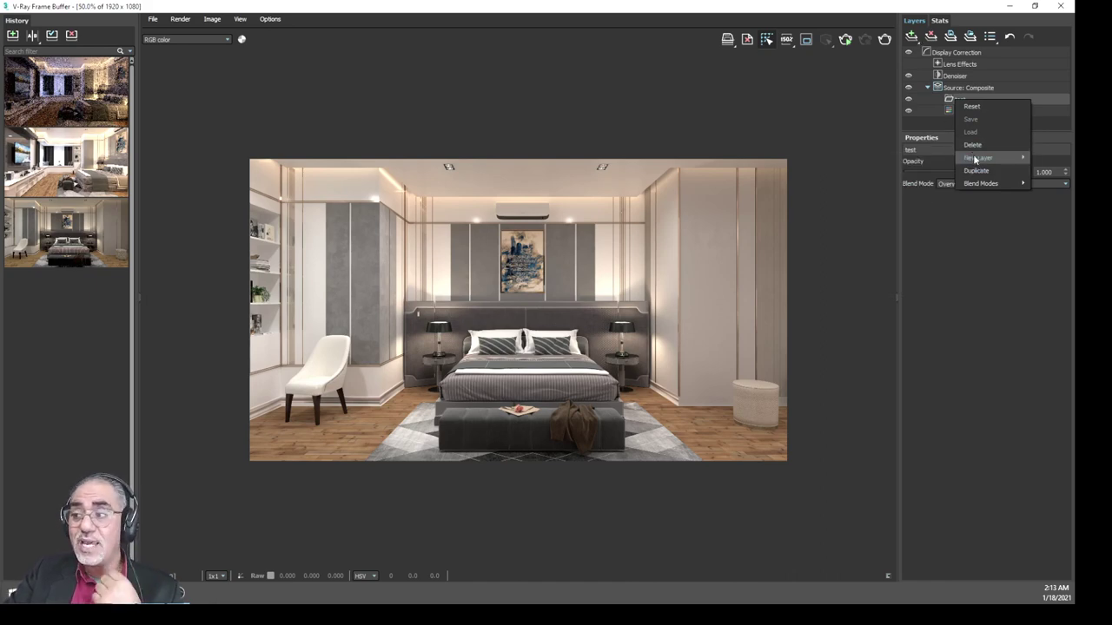
mouse_move(984, 157)
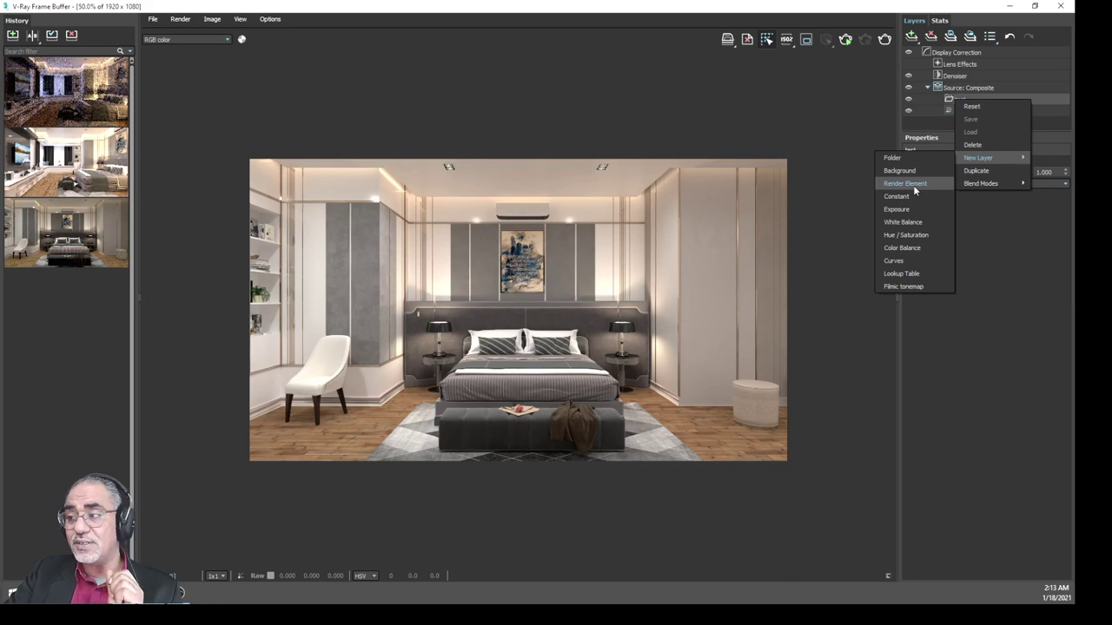
- Add a VRayExtraTex_Map render element layer in test, Multiply blend at 0.706 opacity
click(913, 188)
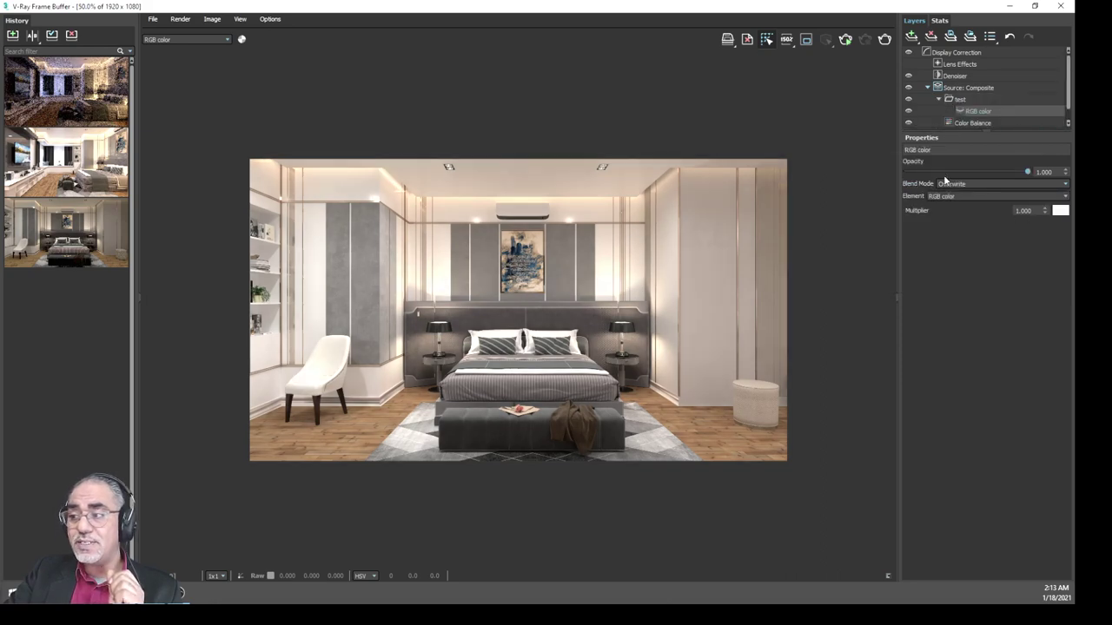
click(1066, 198)
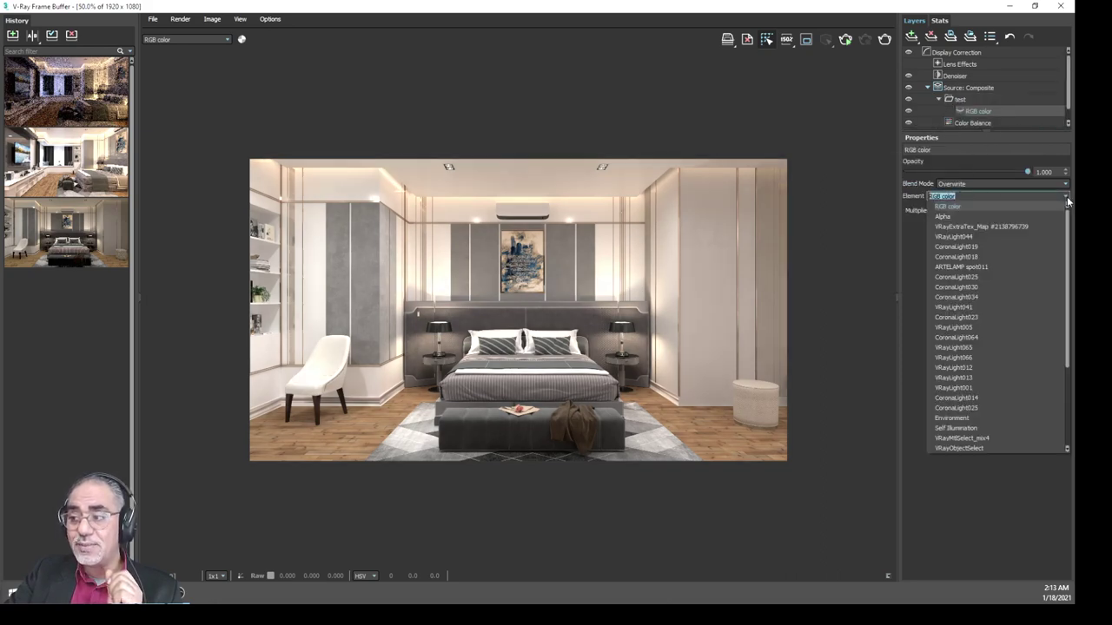
click(1003, 227)
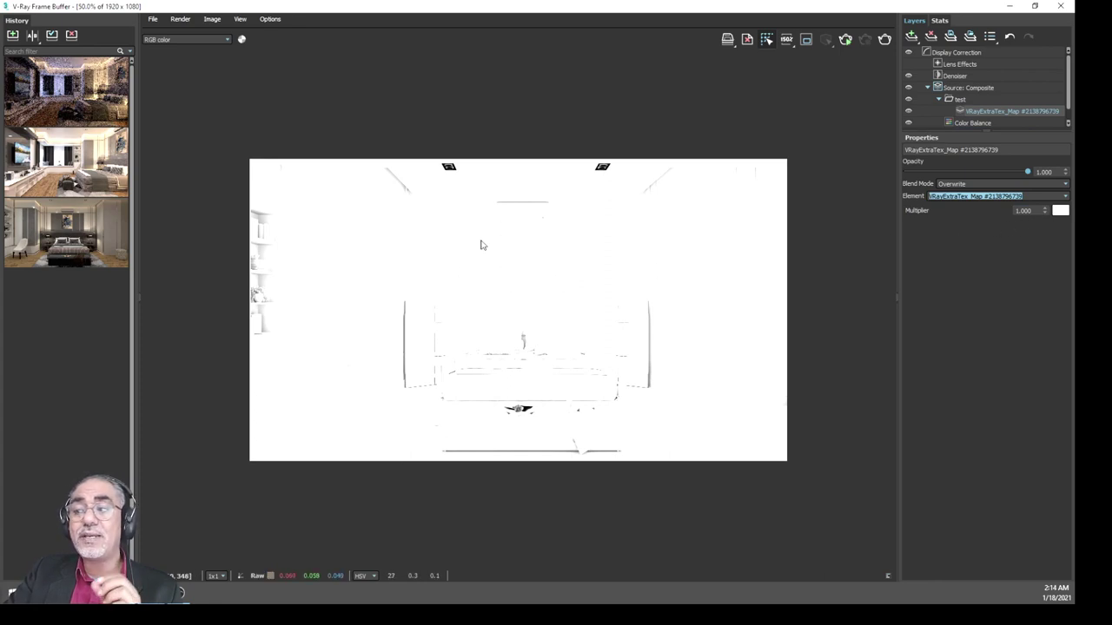
click(987, 187)
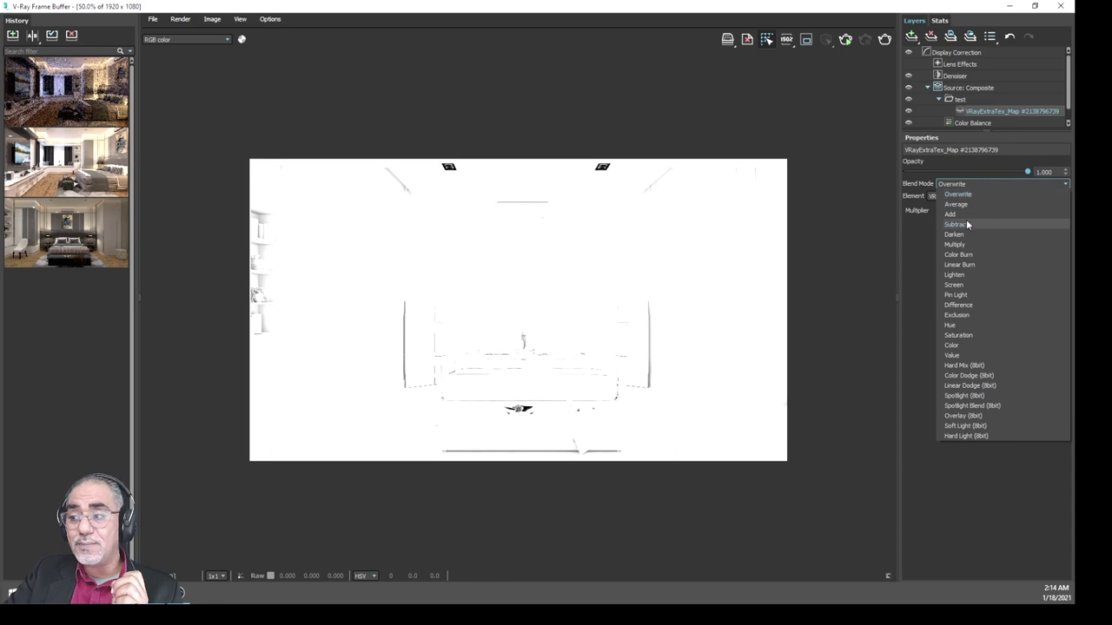
click(964, 244)
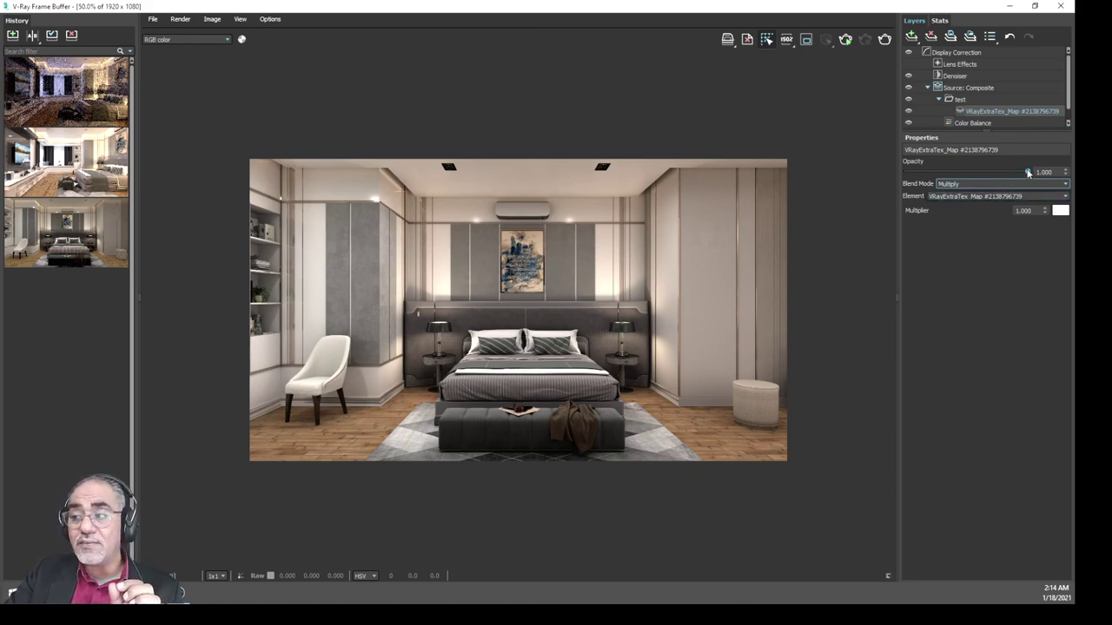
drag(1027, 172, 991, 172)
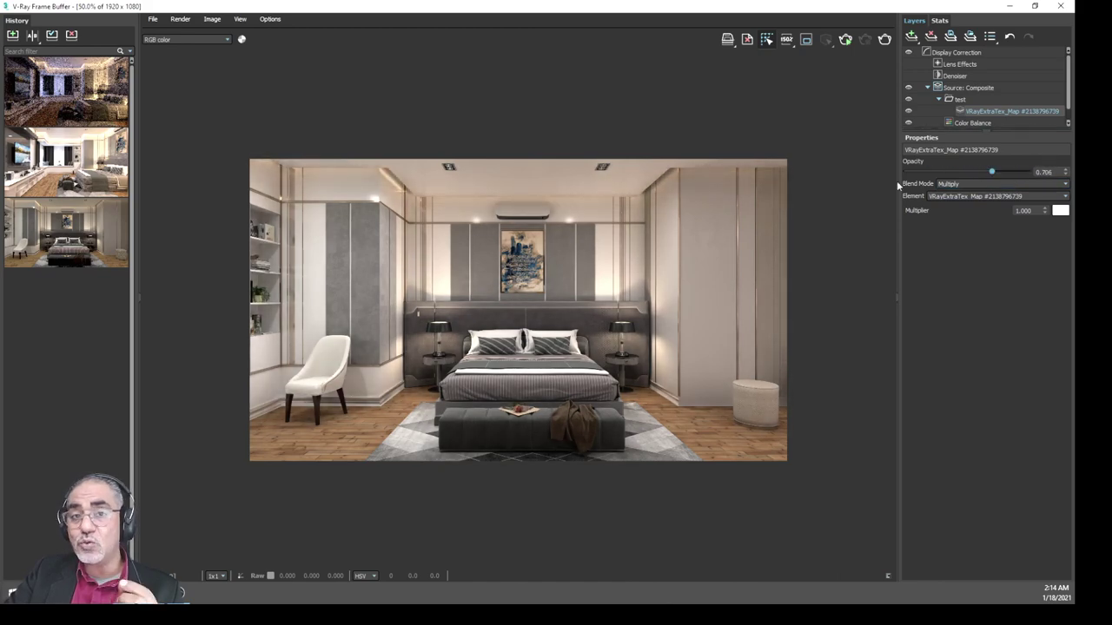
mouse_move(755, 9)
mouse_down()
mouse_move(424, 90)
mouse_move(671, 148)
mouse_up()
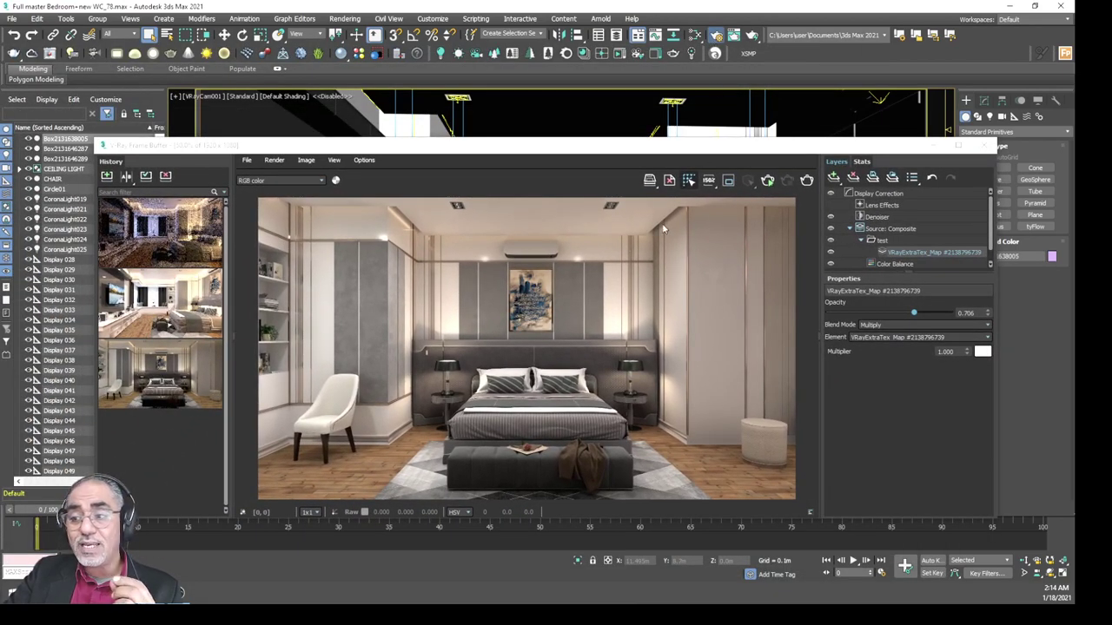
key(F10)
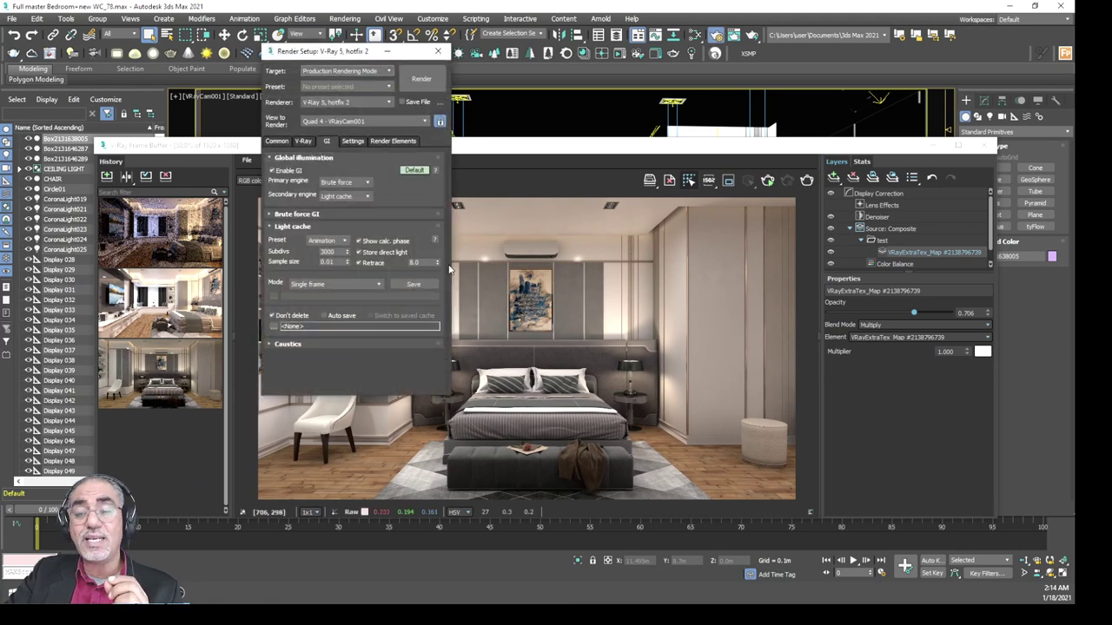
drag(366, 50, 758, 40)
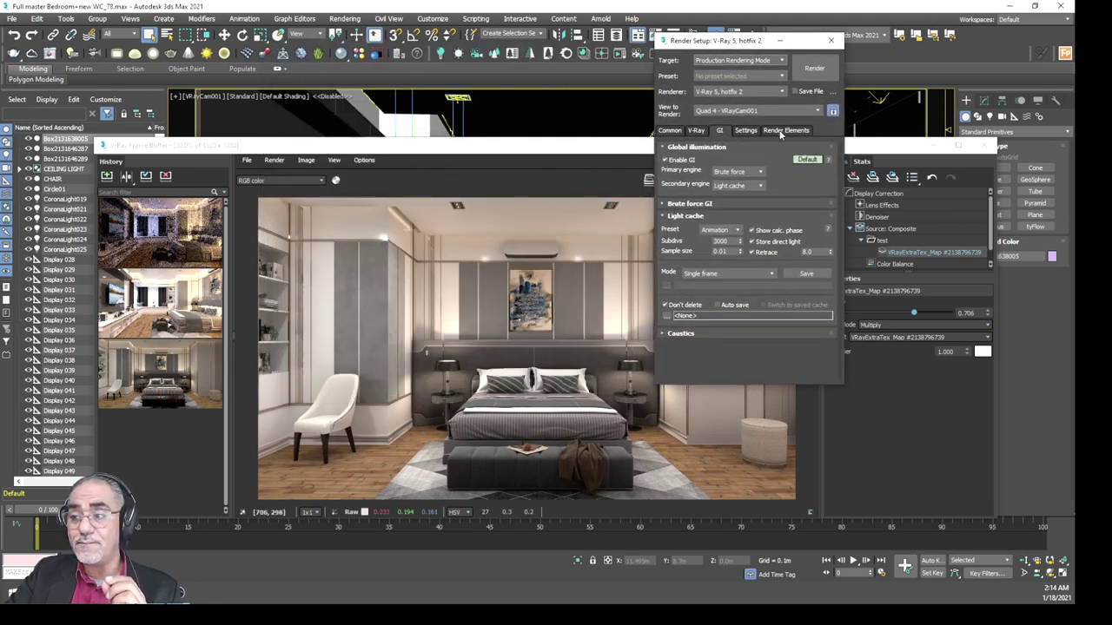
click(786, 131)
click(719, 210)
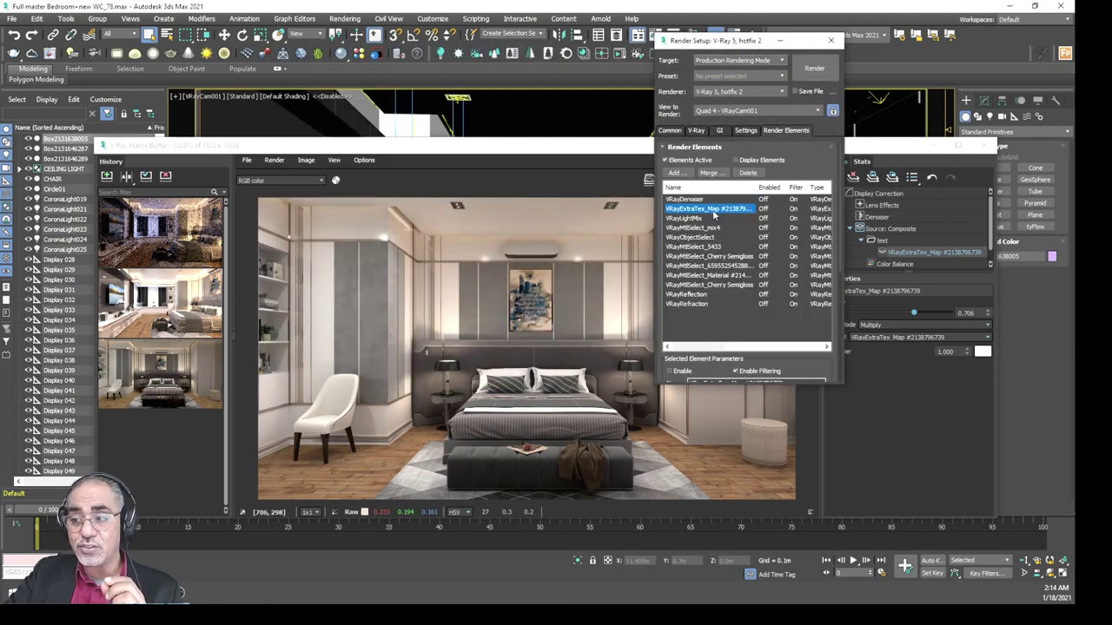
scroll(695, 330, down, 4)
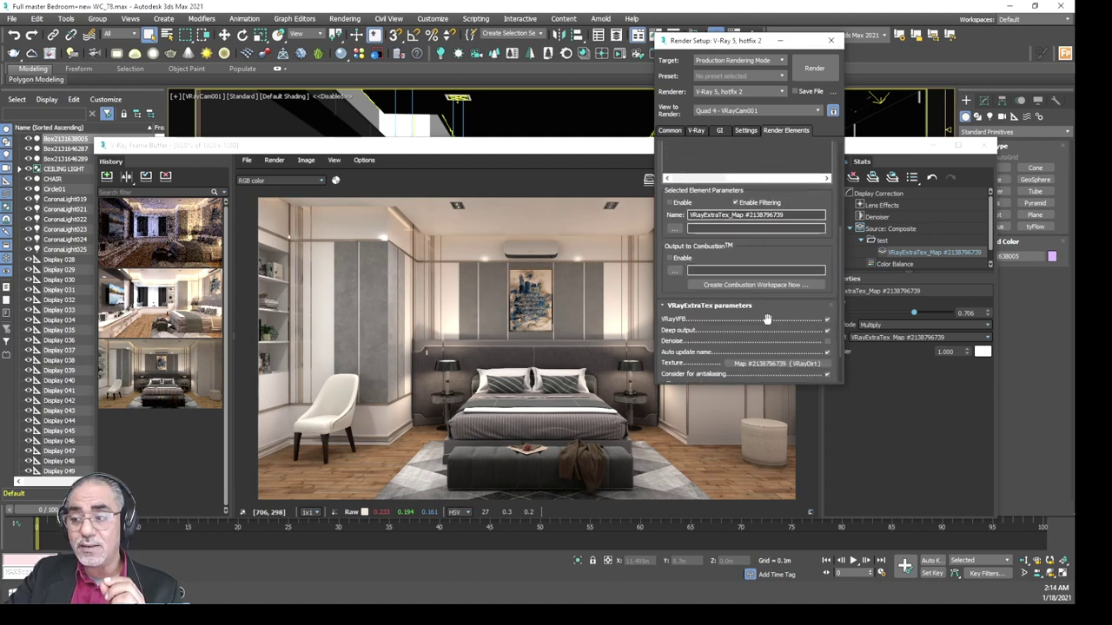
scroll(763, 293, down, 1)
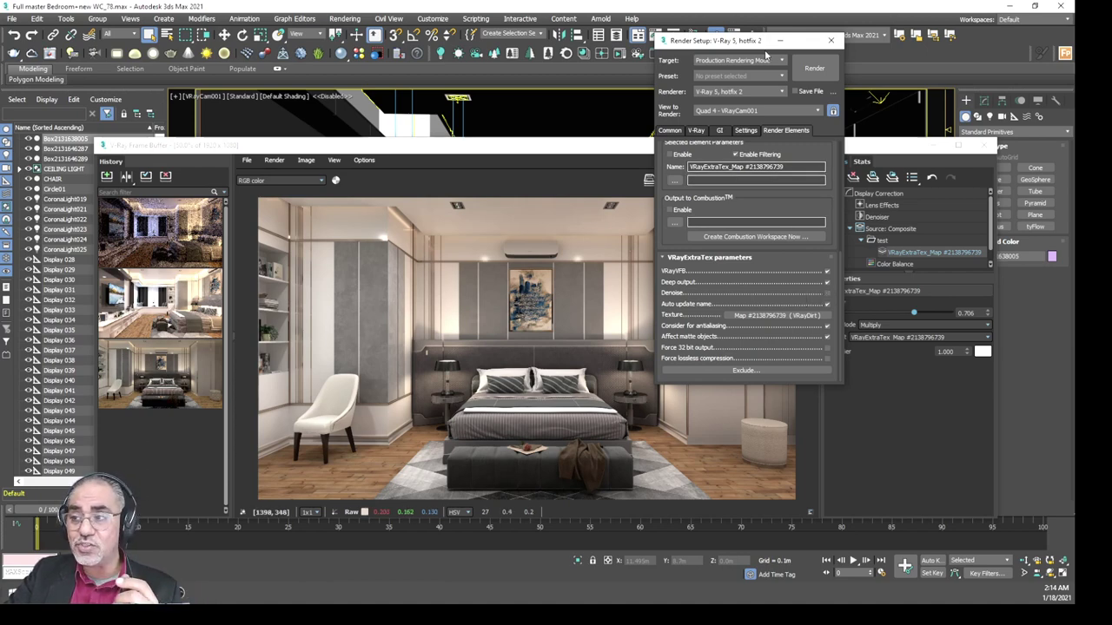
drag(765, 41, 722, 43)
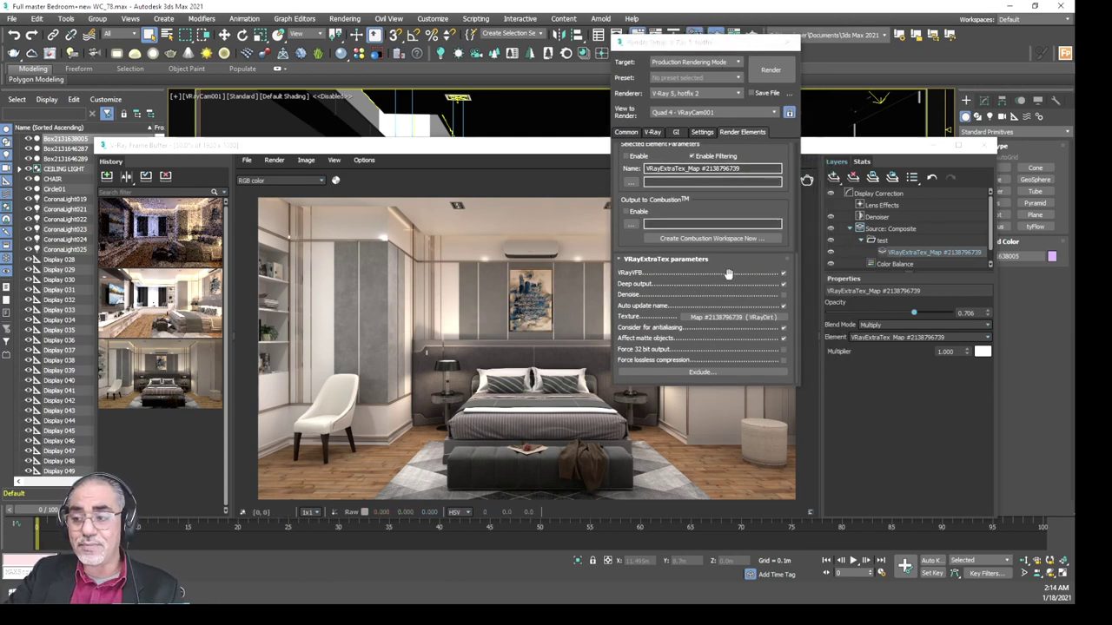
key(m)
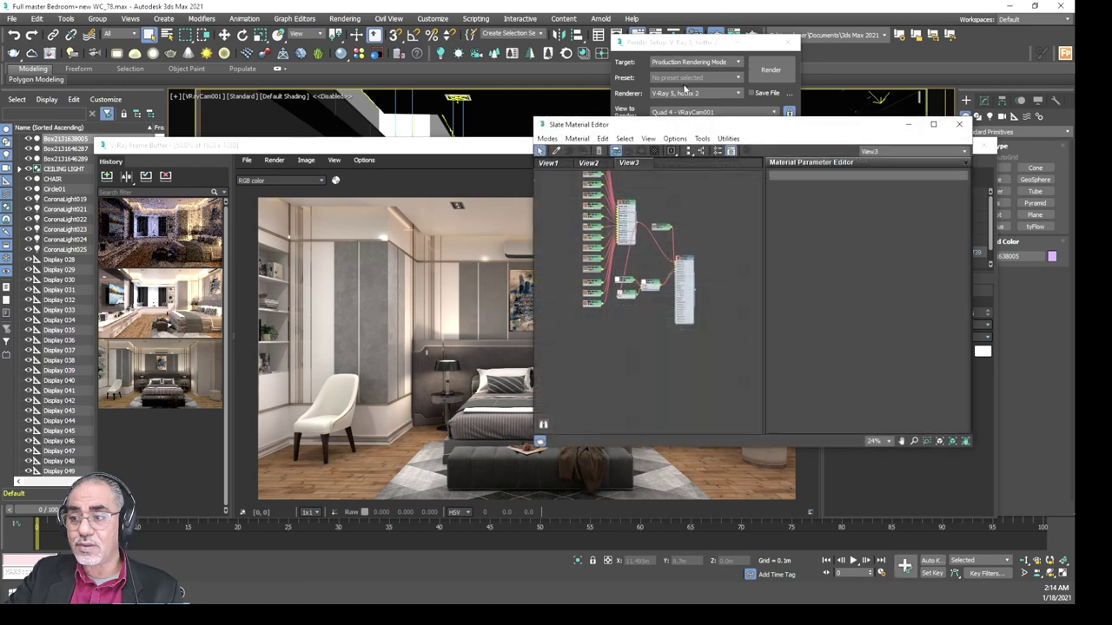
drag(721, 125, 342, 31)
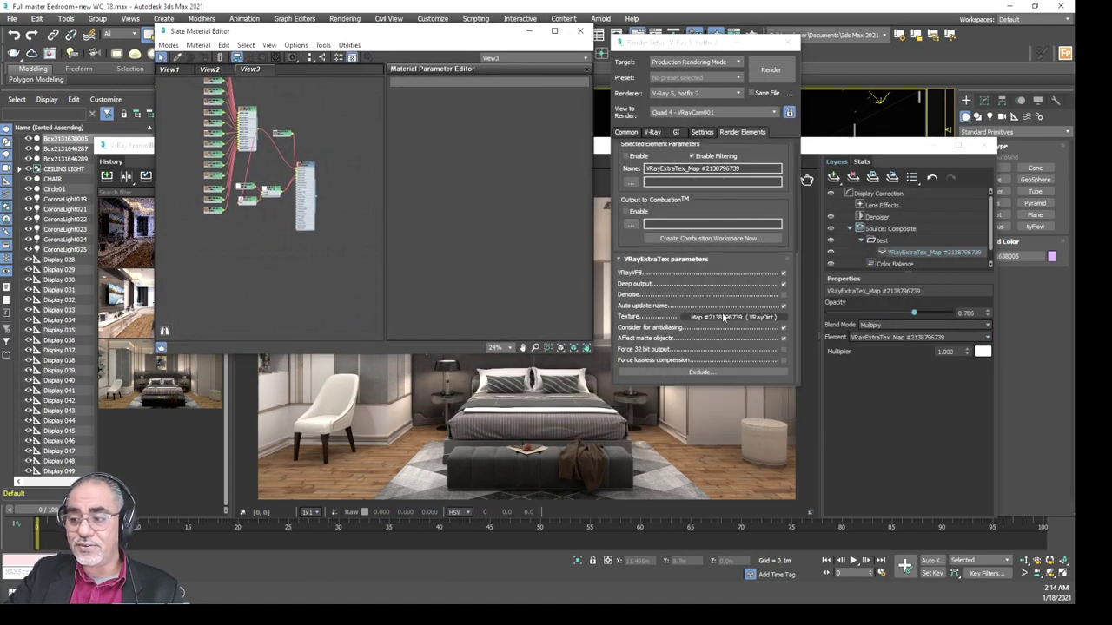
drag(416, 189, 351, 153)
click(349, 229)
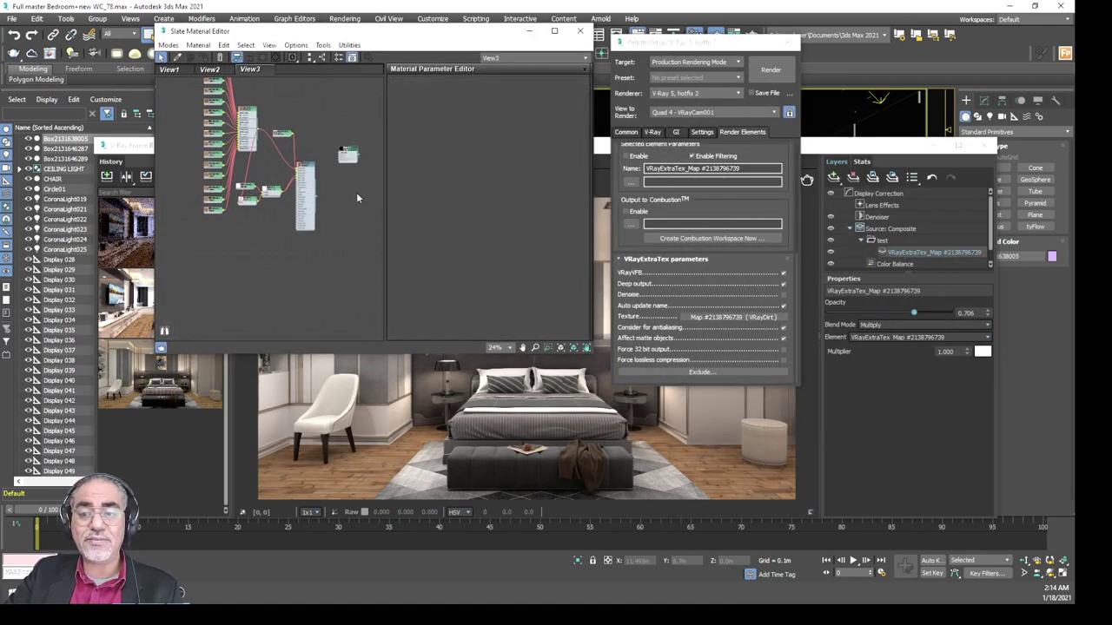
scroll(349, 148, up, 4)
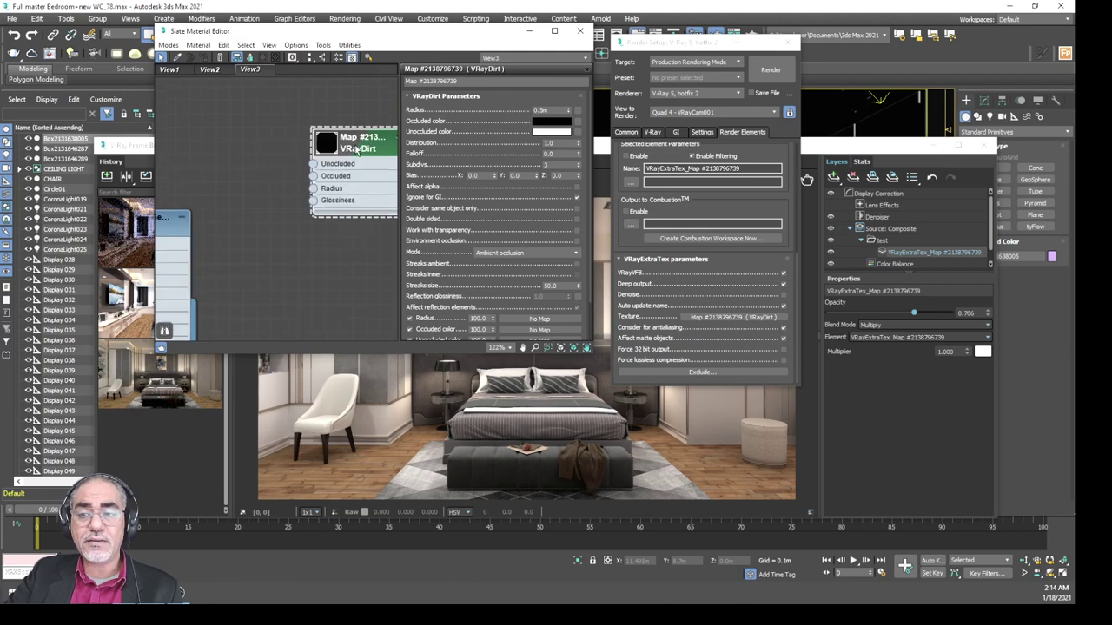
middle_drag(366, 151, 320, 153)
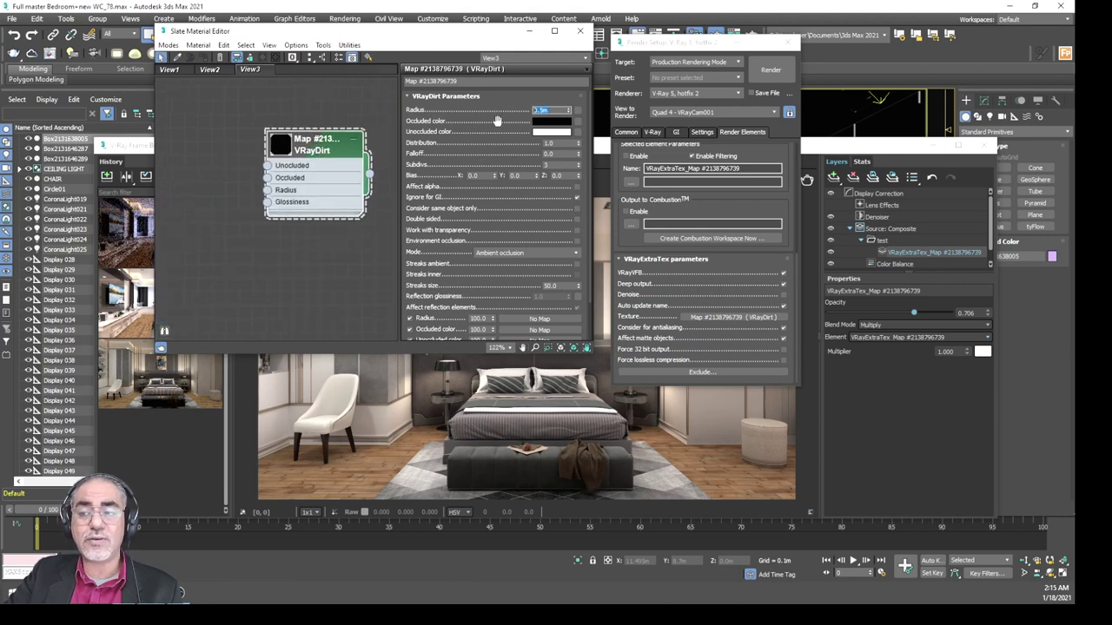
click(581, 32)
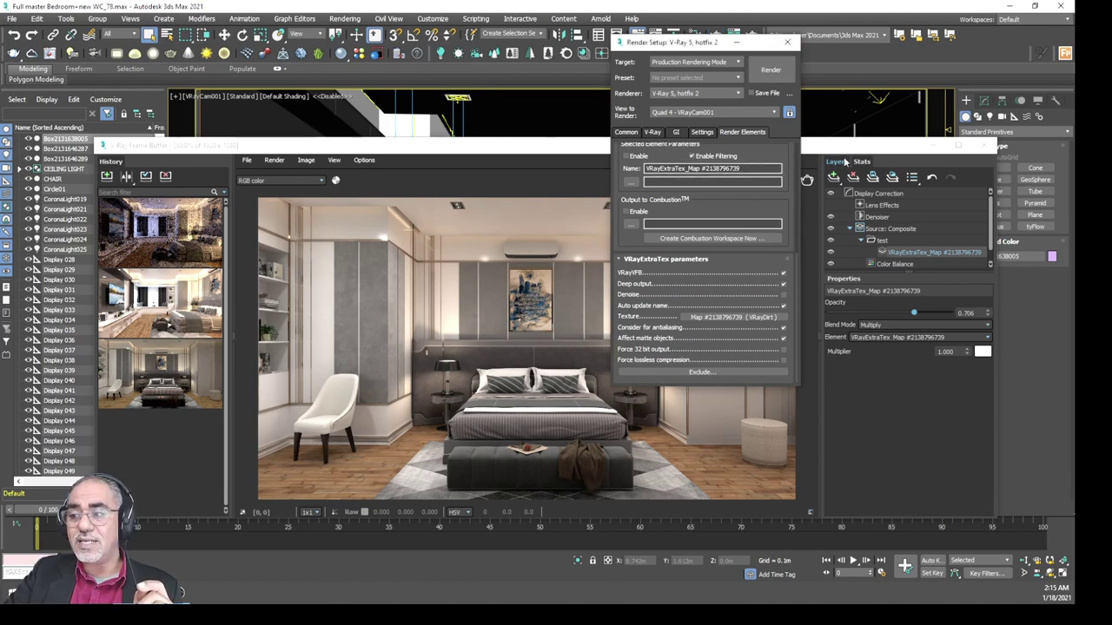
click(789, 40)
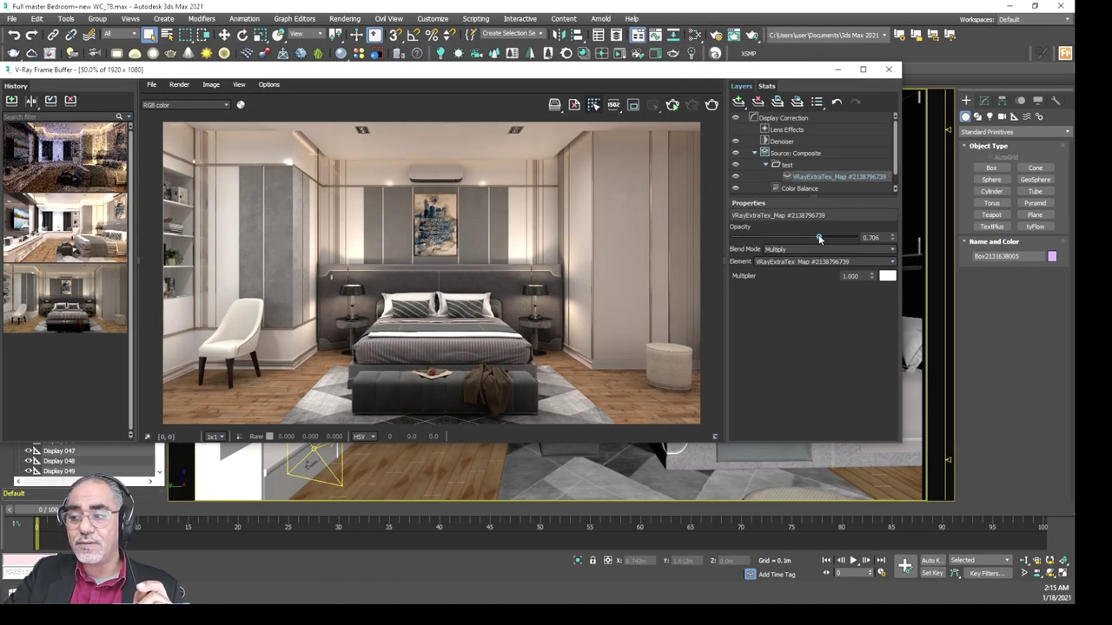
- Try different VRayExtraTex_Map opacities, settling at 0.844
drag(818, 238, 832, 241)
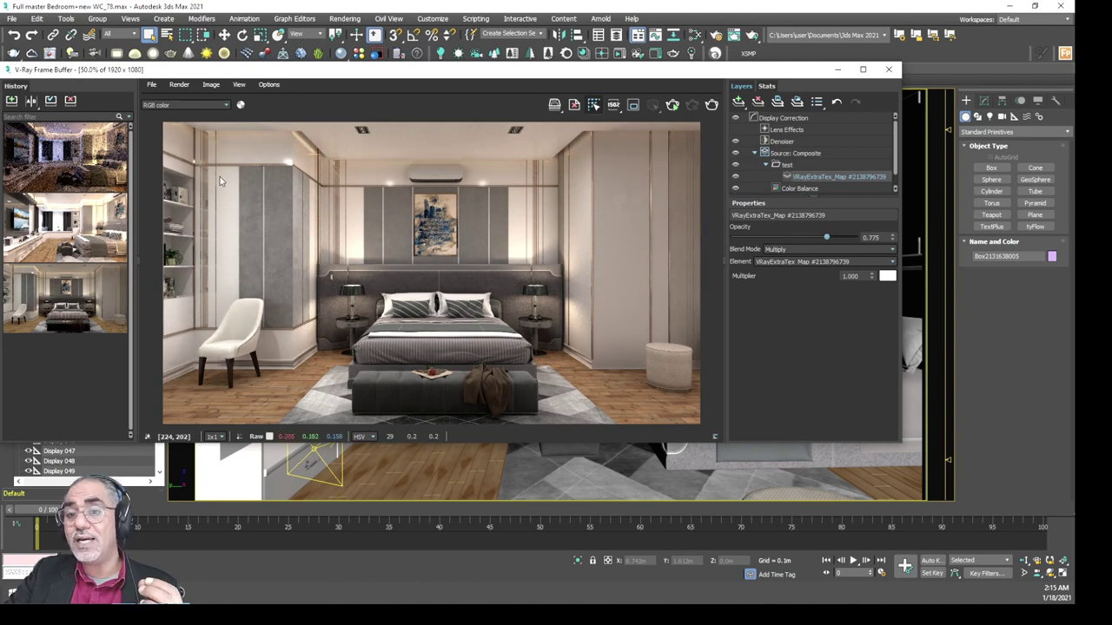
scroll(191, 160, up, 2)
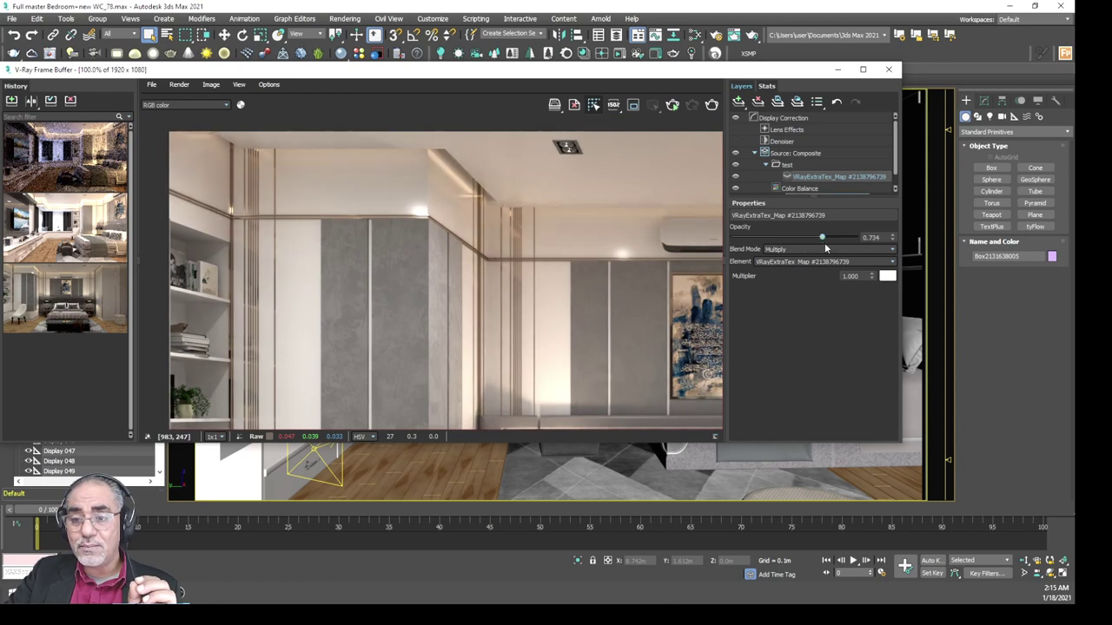
drag(825, 237, 771, 237)
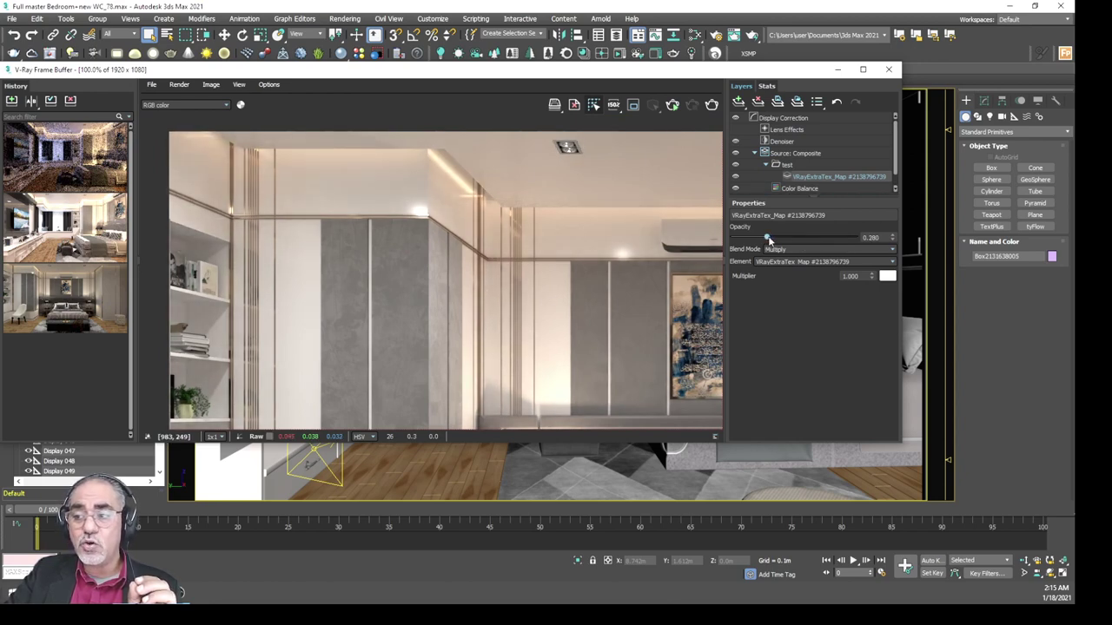
drag(767, 237, 837, 237)
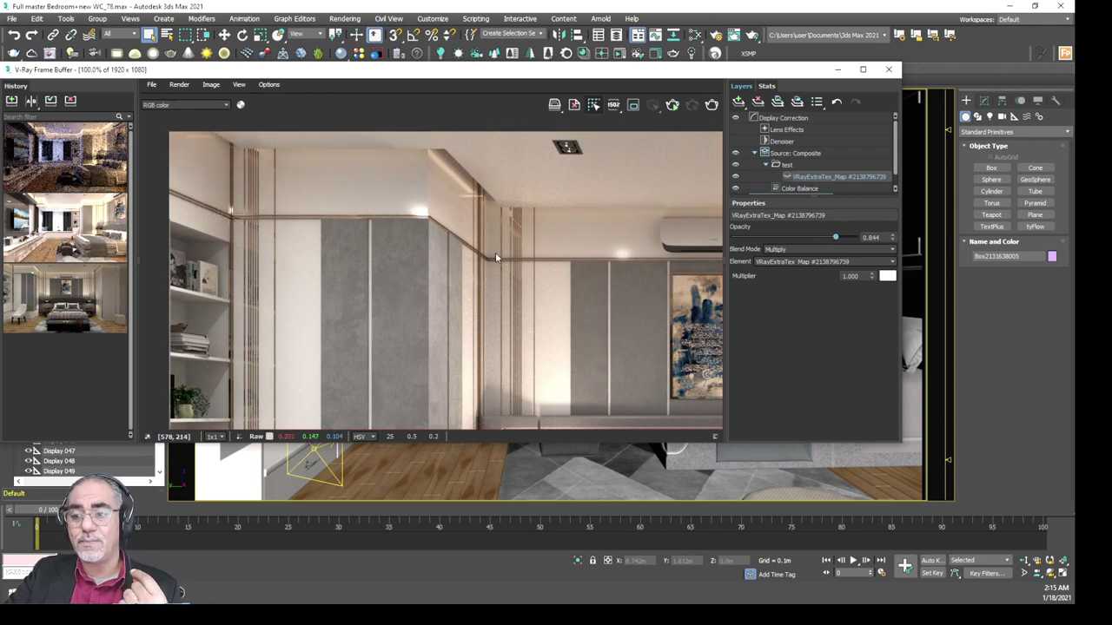
scroll(497, 261, down, 1)
scroll(504, 274, down, 1)
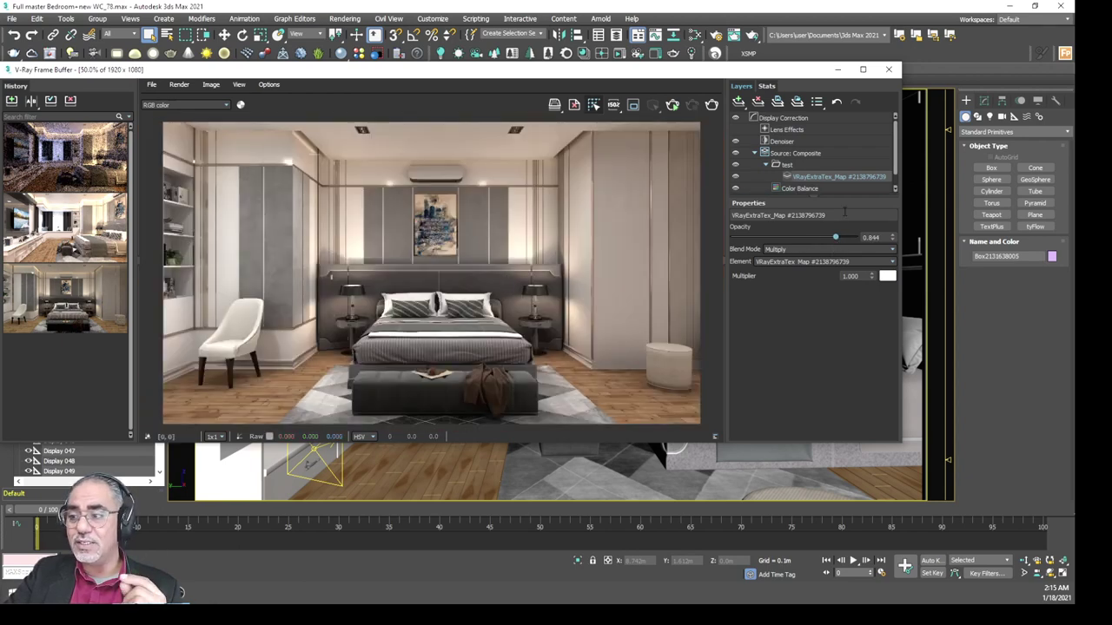
- Add a render element layer to test using VRayMtlSelect_Cherry Semigloss as its element
right_click(786, 165)
mouse_move(809, 222)
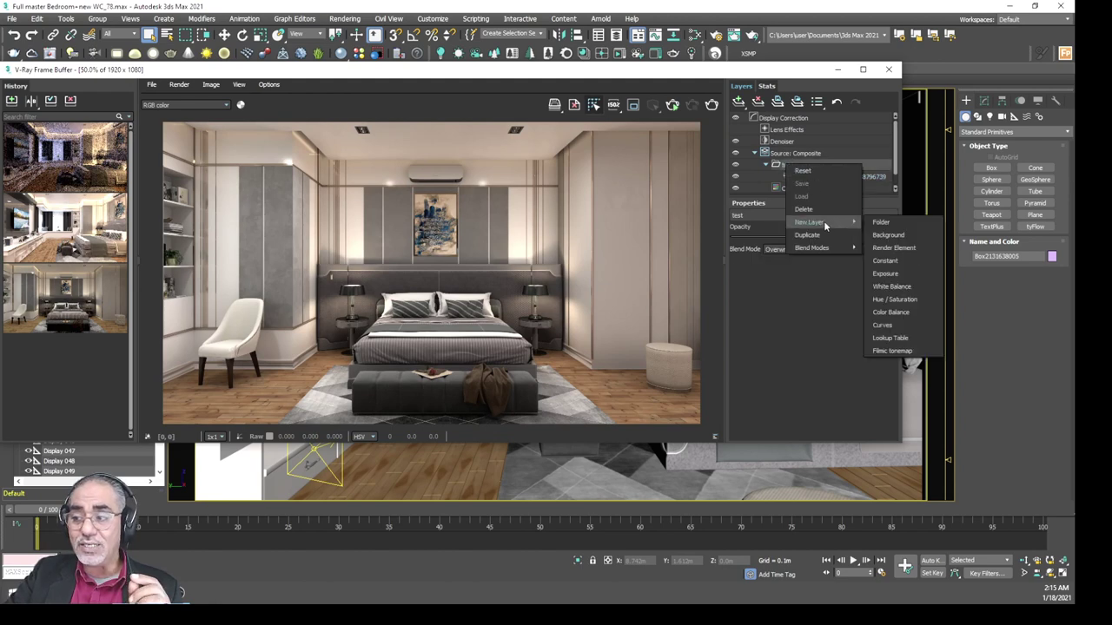
click(907, 247)
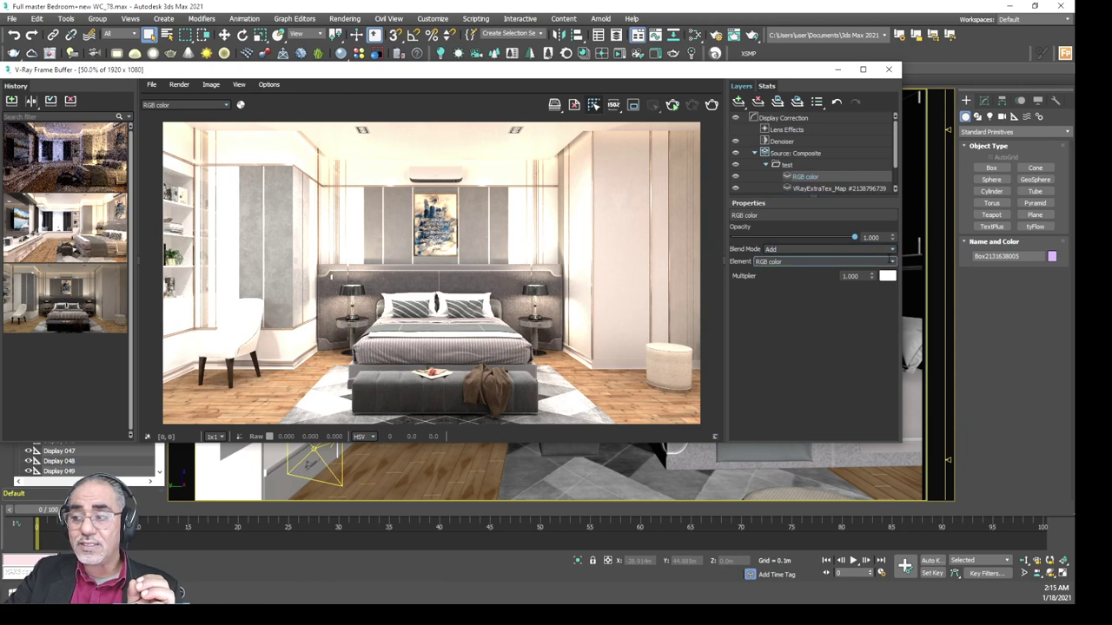
click(891, 262)
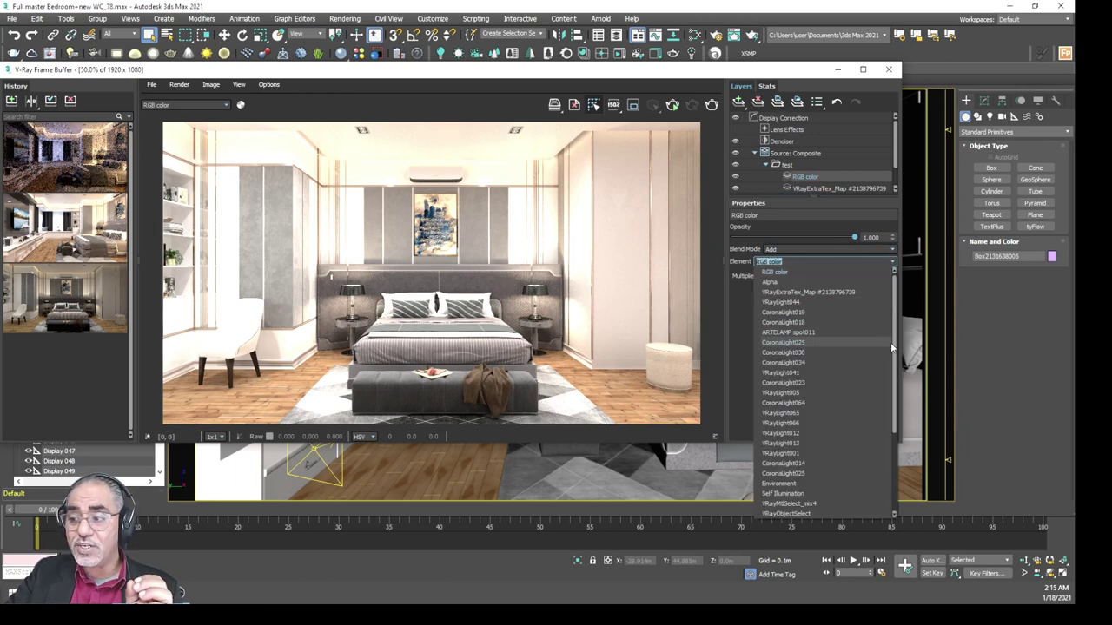
scroll(883, 382, down, 2)
scroll(884, 431, down, 2)
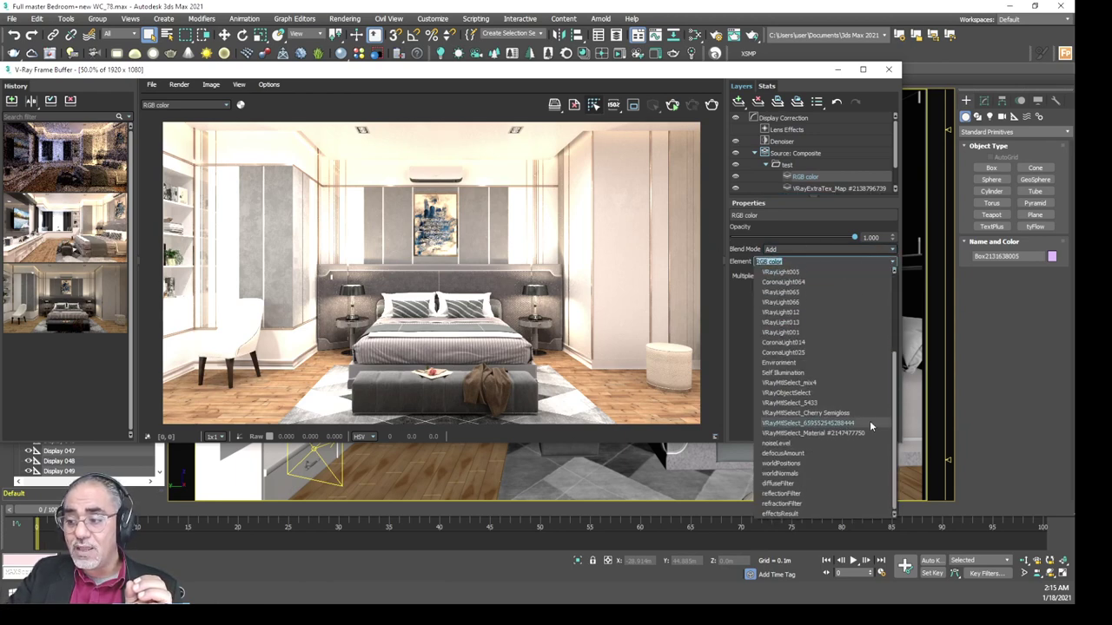
click(799, 414)
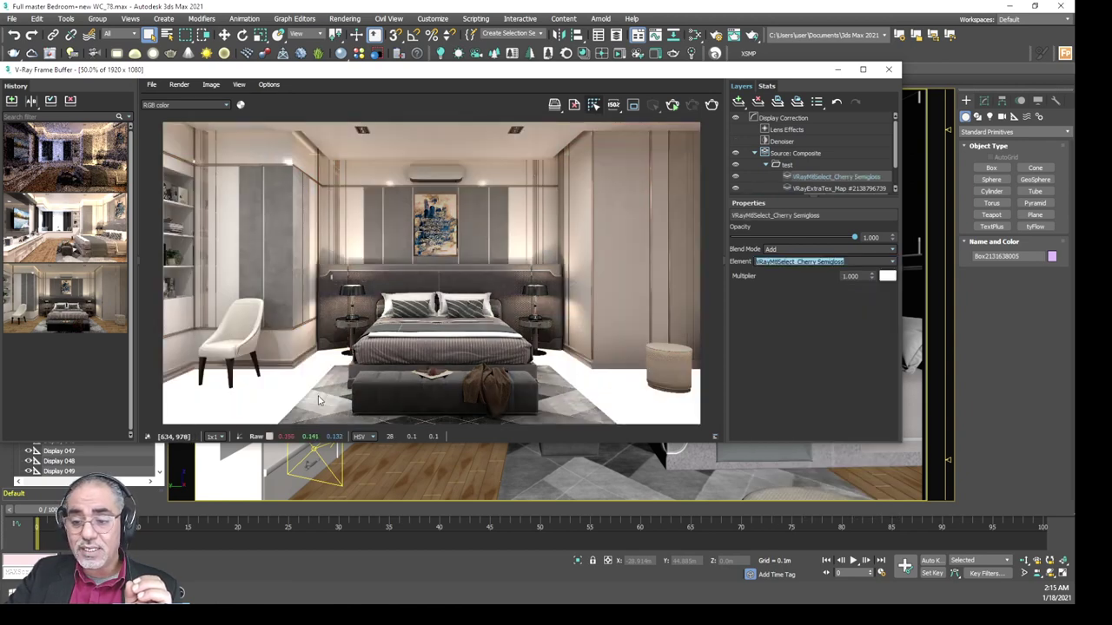
double_click(452, 70)
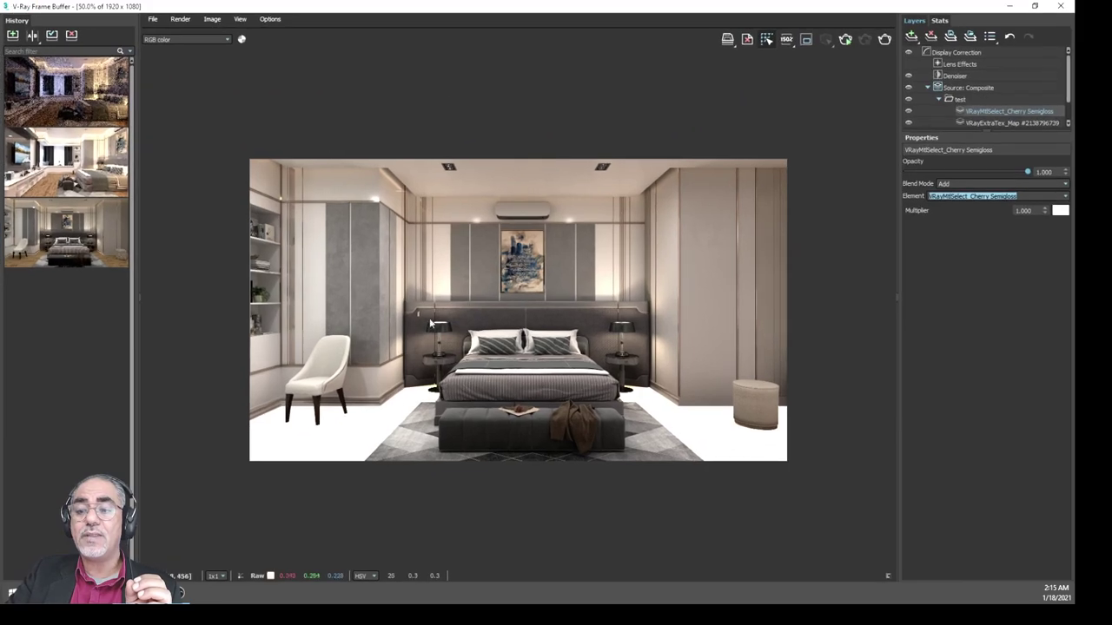
- Set the Cherry Semigloss multiplier colour to a tan sampled from the render, RGB 176/141/104
double_click(453, 374)
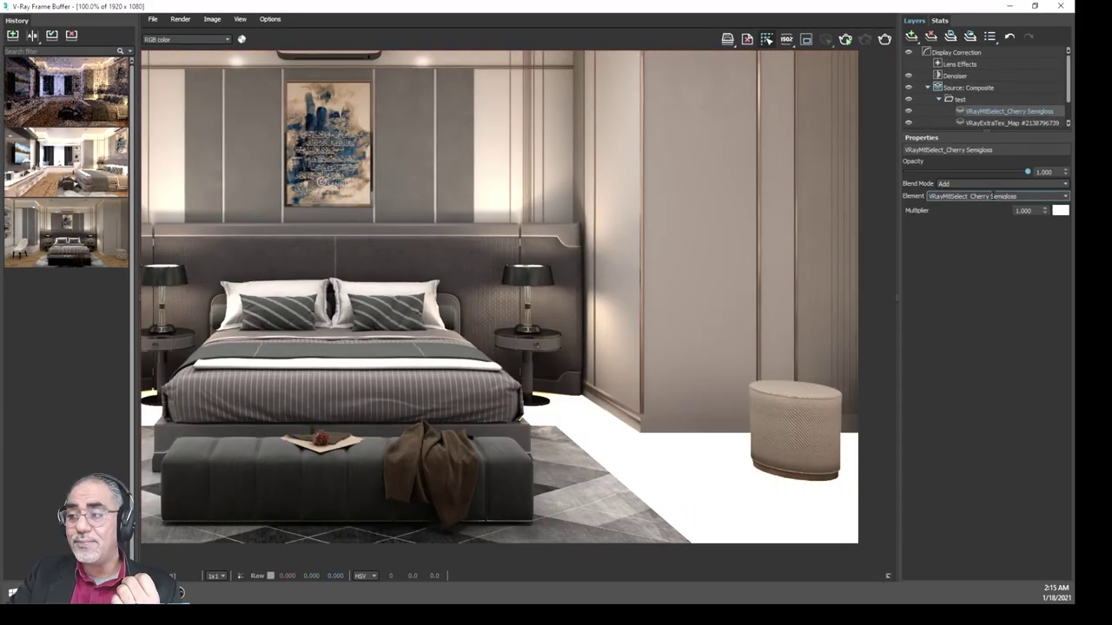
click(1060, 211)
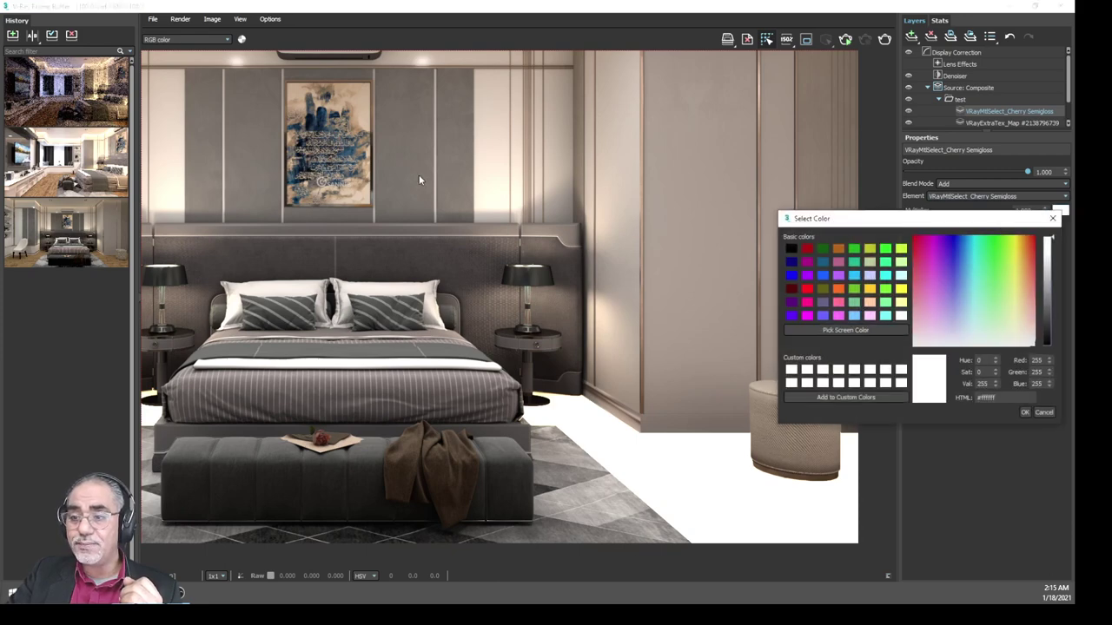
click(834, 330)
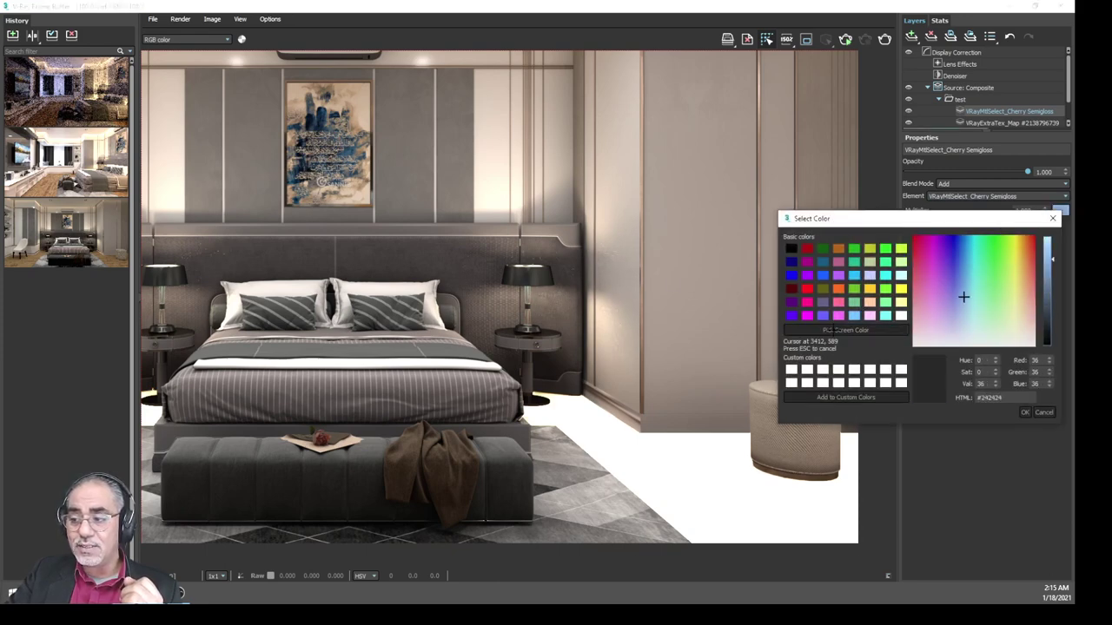
click(912, 369)
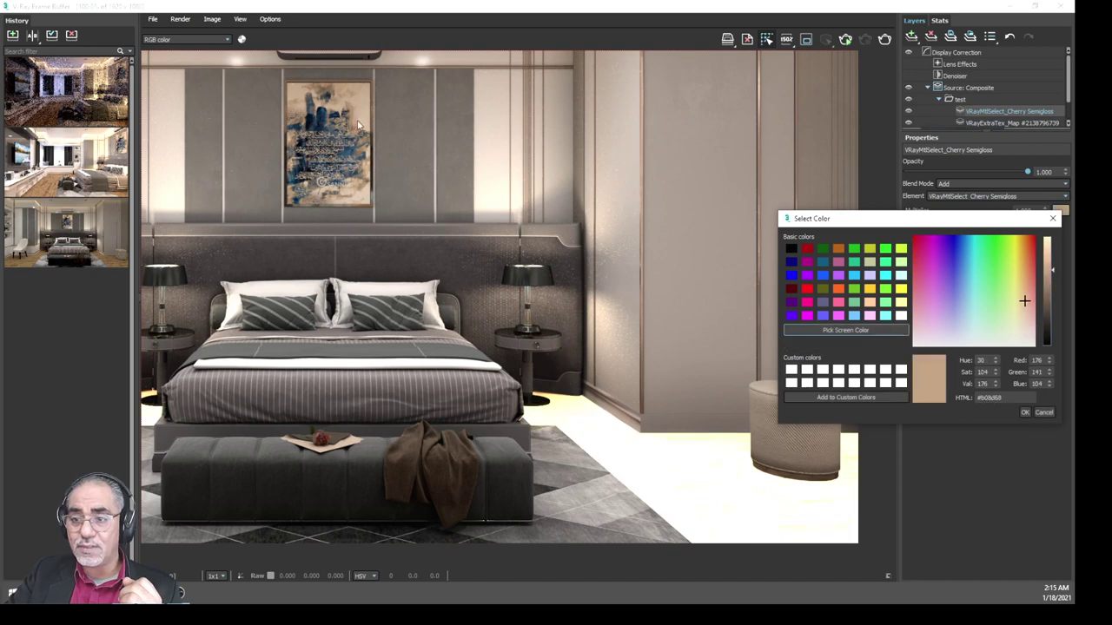
click(1024, 414)
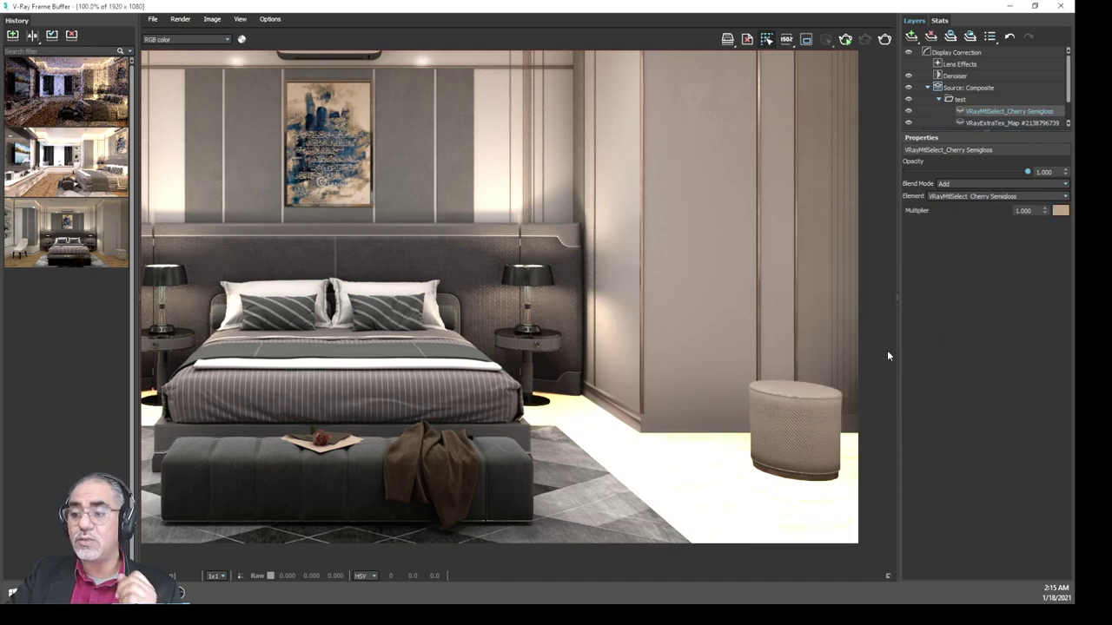
- Cycle through the Cherry Semigloss layer's blend modes, ending on Spotlight Blend (8bit)
click(968, 185)
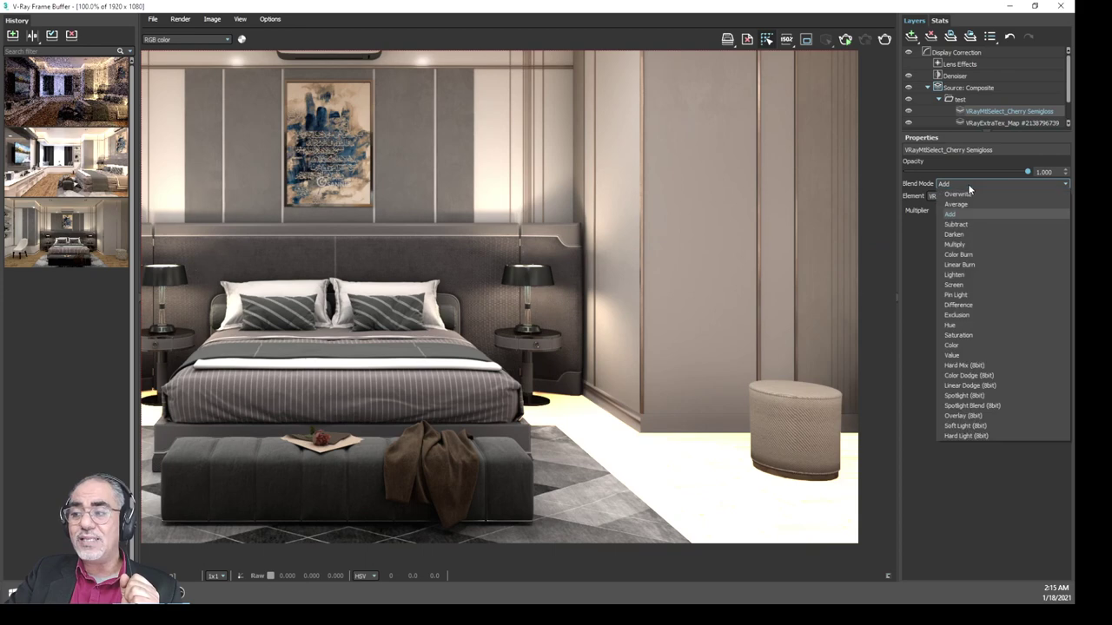
click(969, 244)
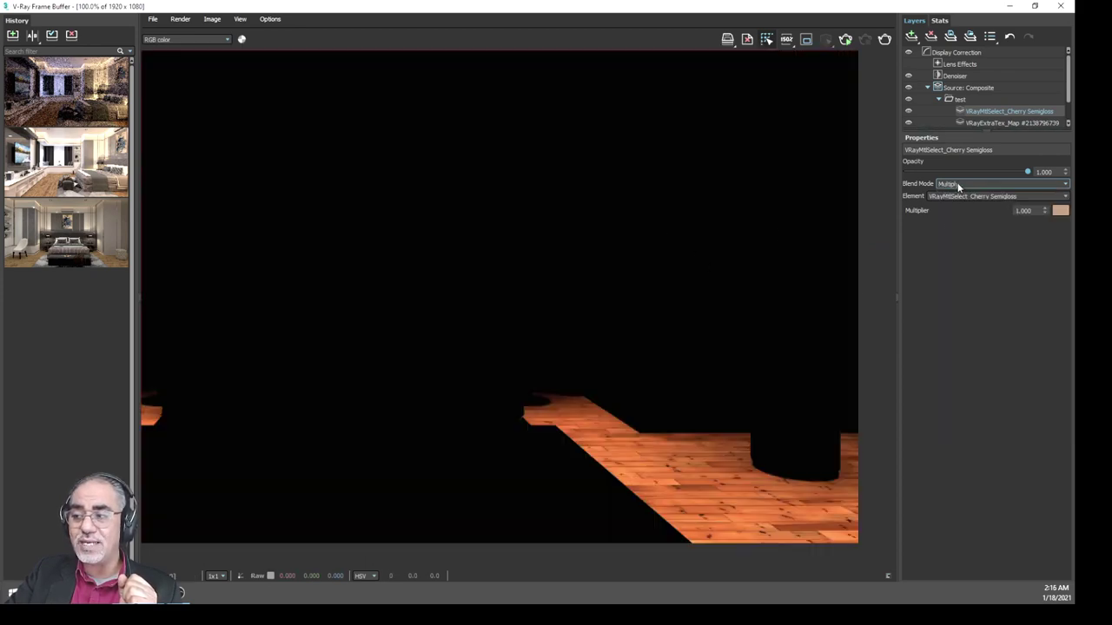
scroll(959, 185, down, 4)
scroll(959, 185, up, 2)
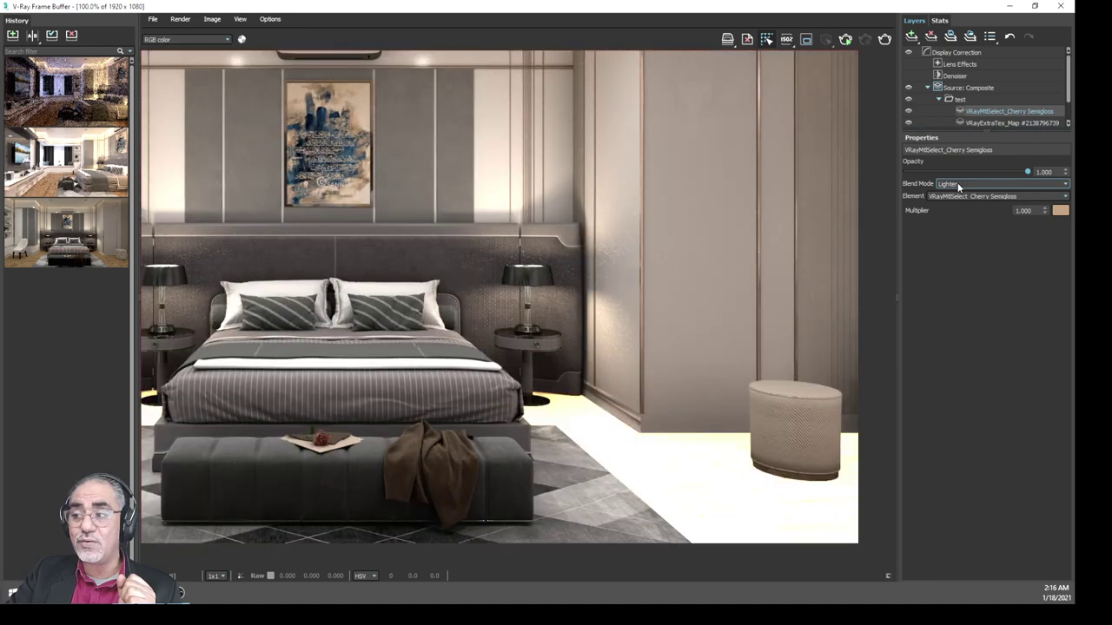
scroll(959, 185, down, 2)
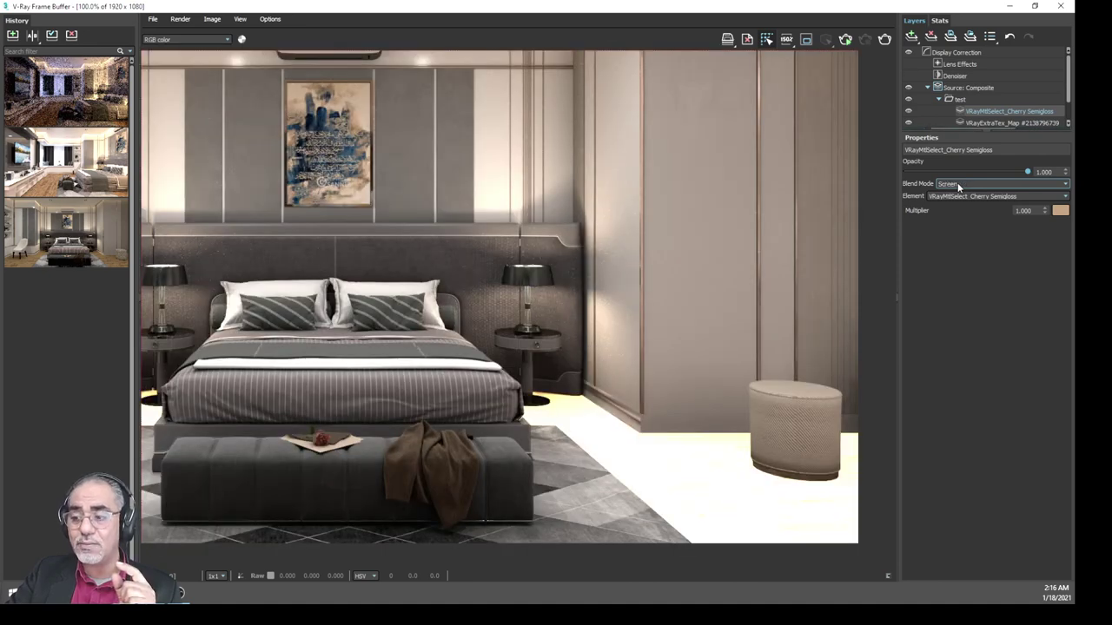
scroll(959, 186, down, 1)
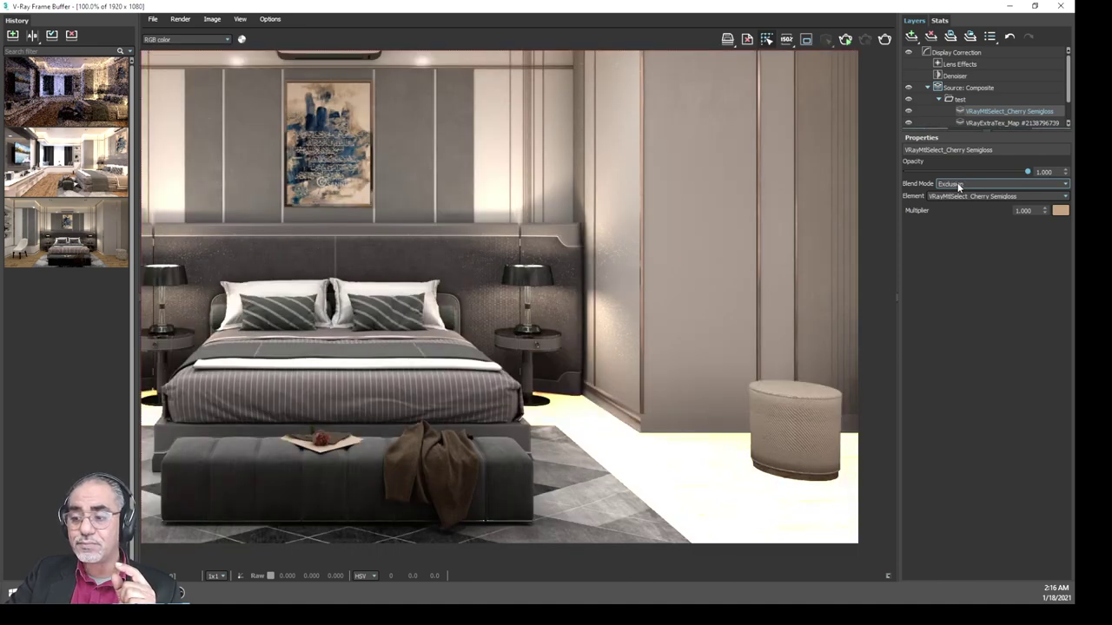
scroll(959, 185, down, 1)
scroll(959, 186, down, 1)
scroll(959, 186, down, 1)
scroll(959, 186, up, 1)
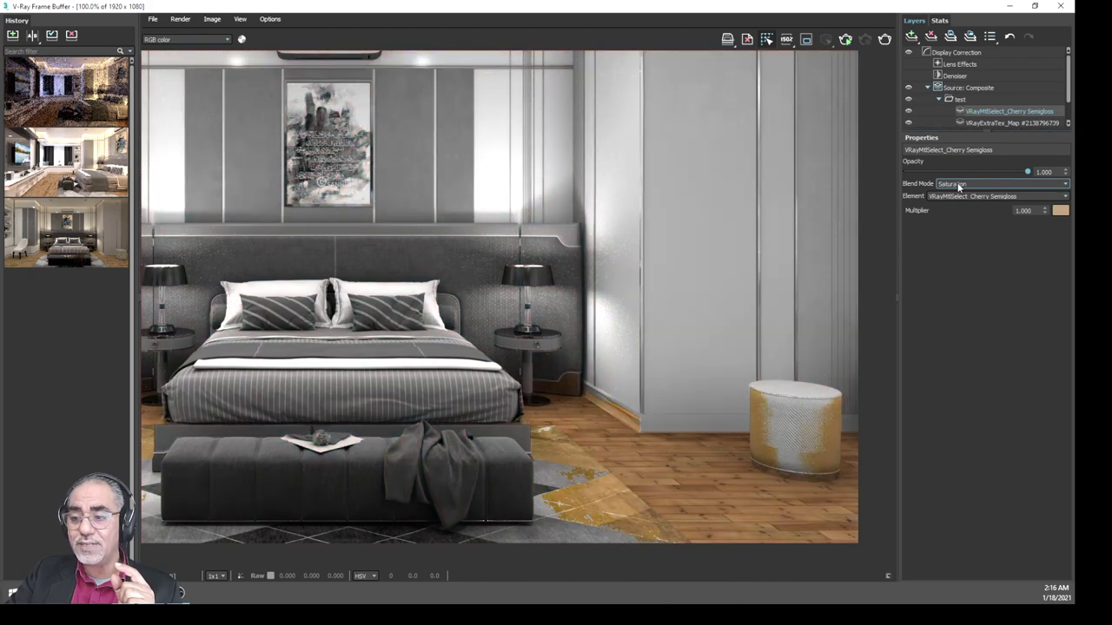
scroll(959, 186, down, 1)
scroll(959, 186, down, 1)
scroll(958, 186, down, 1)
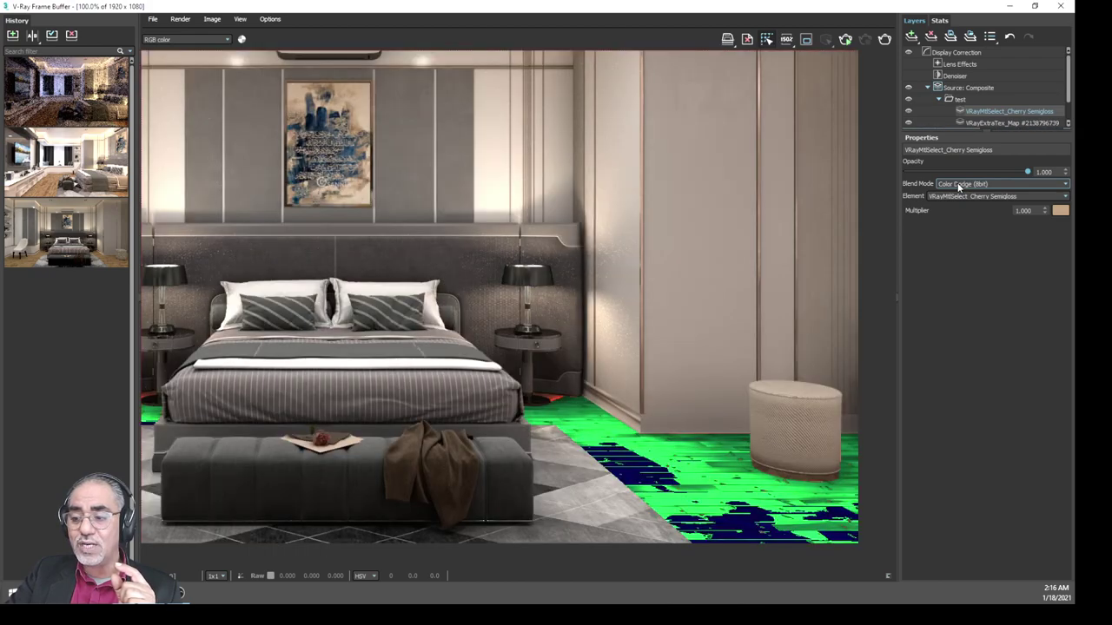
scroll(959, 186, down, 1)
scroll(959, 186, down, 1)
scroll(959, 186, down, 1)
scroll(959, 186, down, 1)
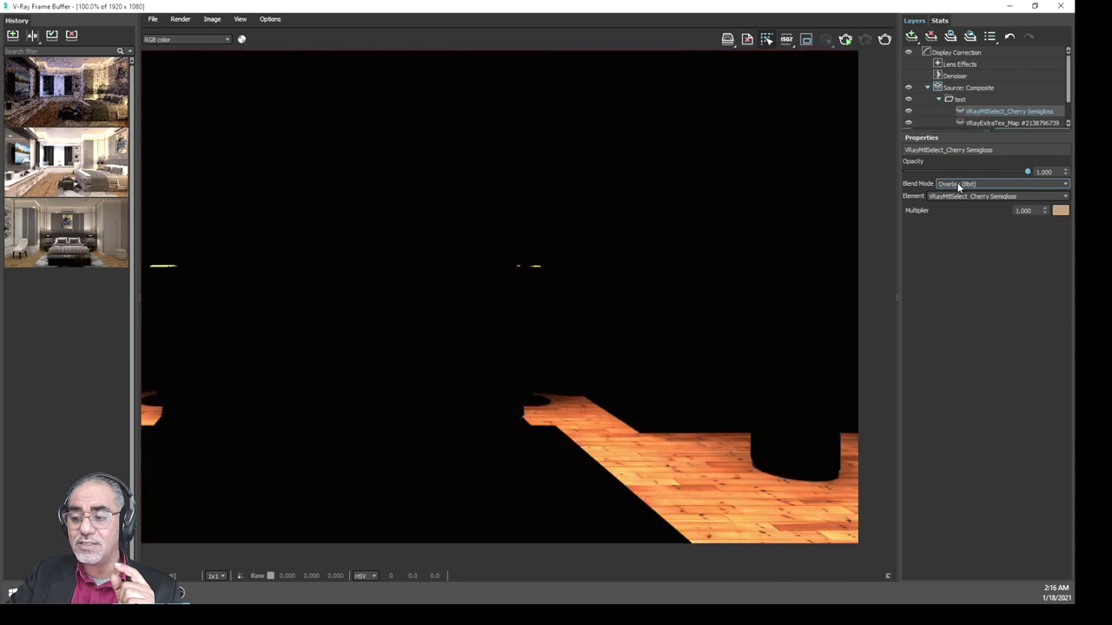
scroll(959, 186, down, 1)
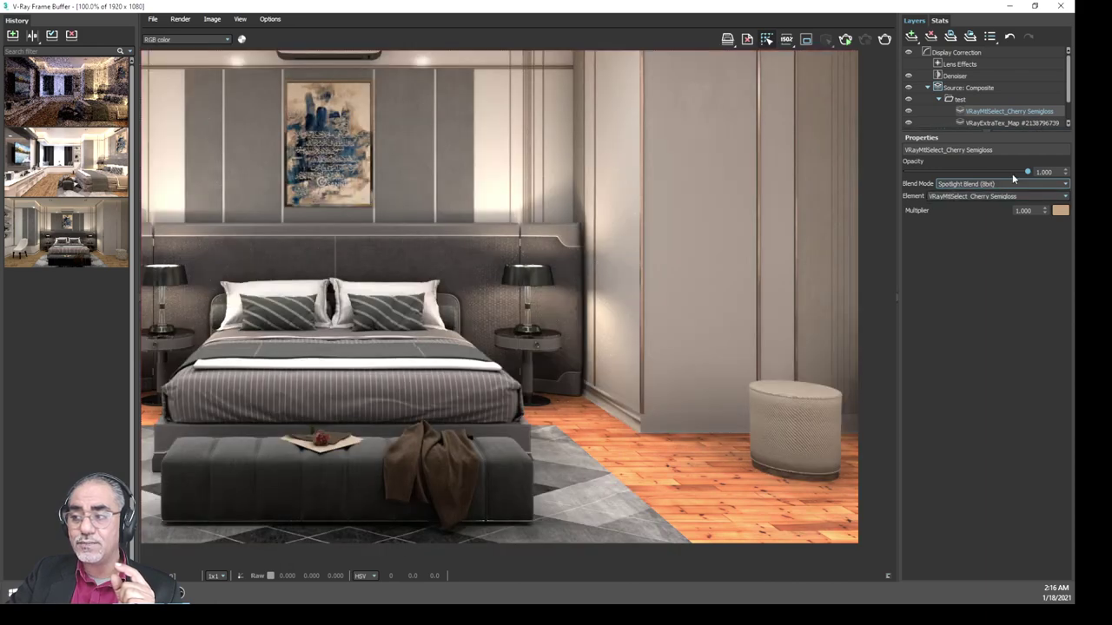
- Lower the Cherry Semigloss layer opacity to 0.312 and raise its multiplier to 1.19
mouse_move(1024, 173)
mouse_down()
mouse_move(925, 187)
mouse_move(973, 197)
mouse_up()
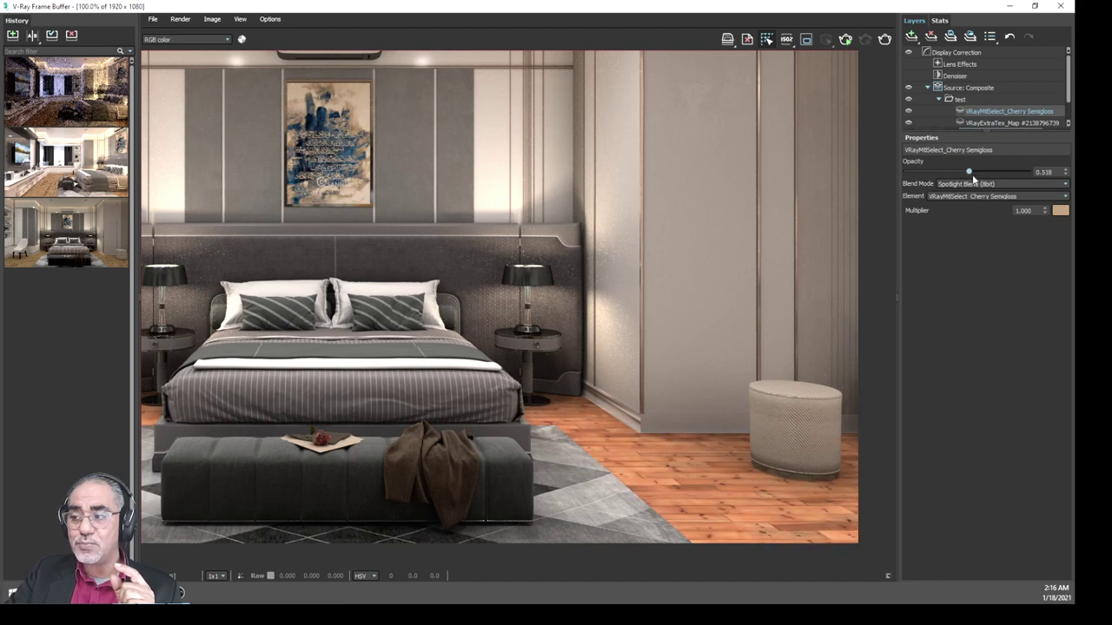
mouse_move(990, 171)
mouse_down()
mouse_move(933, 180)
mouse_move(955, 184)
mouse_up()
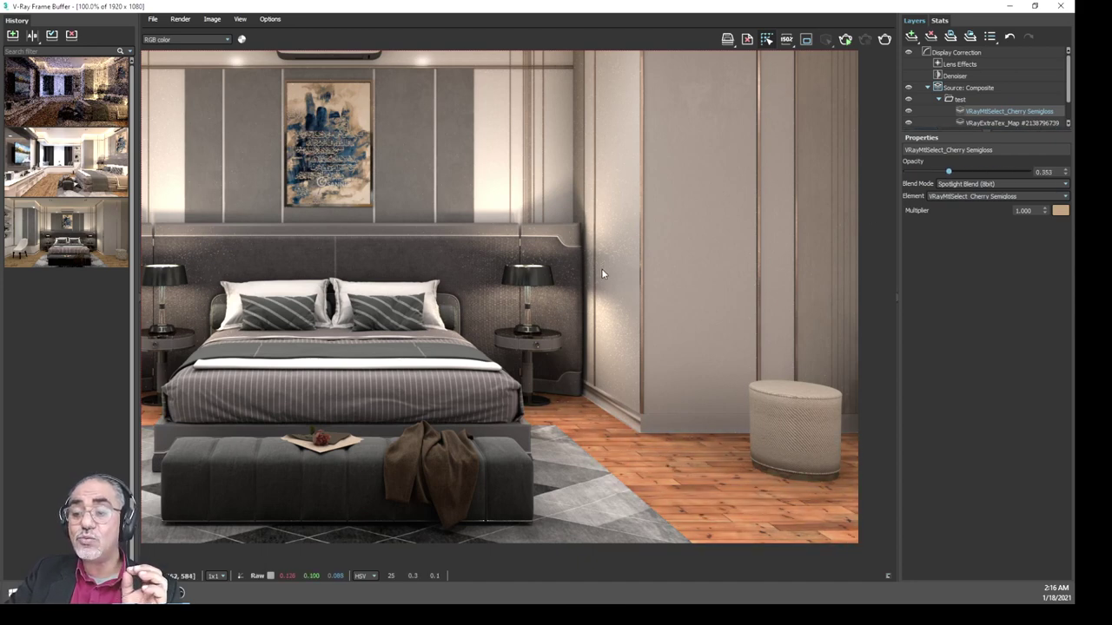
scroll(601, 268, down, 2)
mouse_move(948, 173)
mouse_down()
mouse_move(927, 178)
mouse_move(944, 178)
mouse_up()
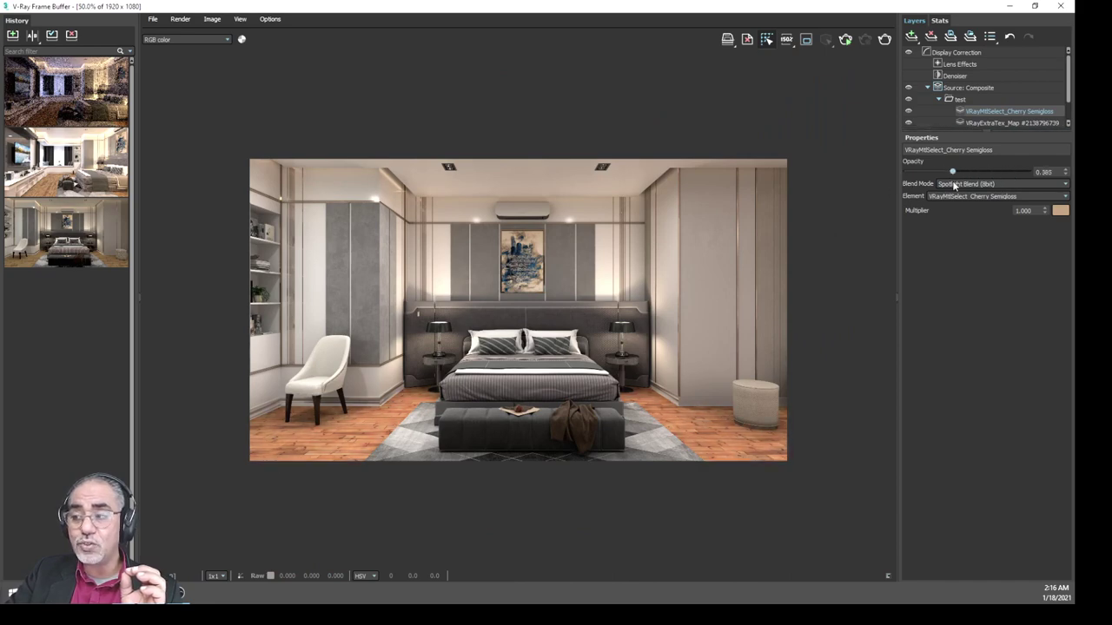
mouse_move(1044, 221)
mouse_down()
mouse_move(1017, 80)
mouse_move(966, 564)
mouse_move(967, 139)
mouse_up()
- Change the floor layer's multiplier colour to blue RGB 37/105/232 and raise opacity to 0.587
click(1060, 211)
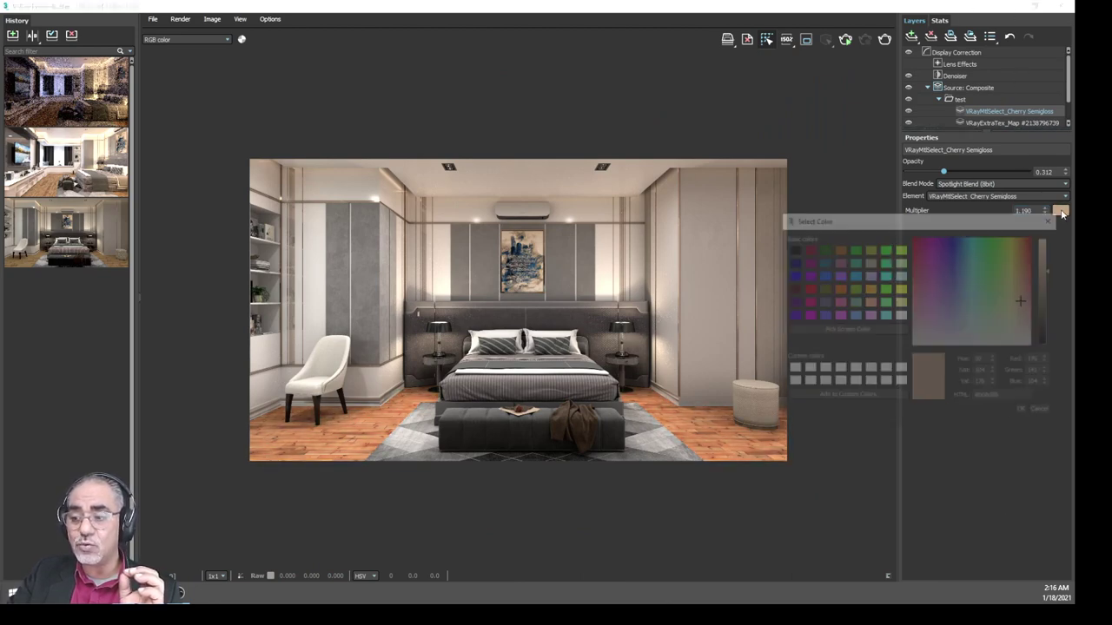
drag(931, 264, 955, 253)
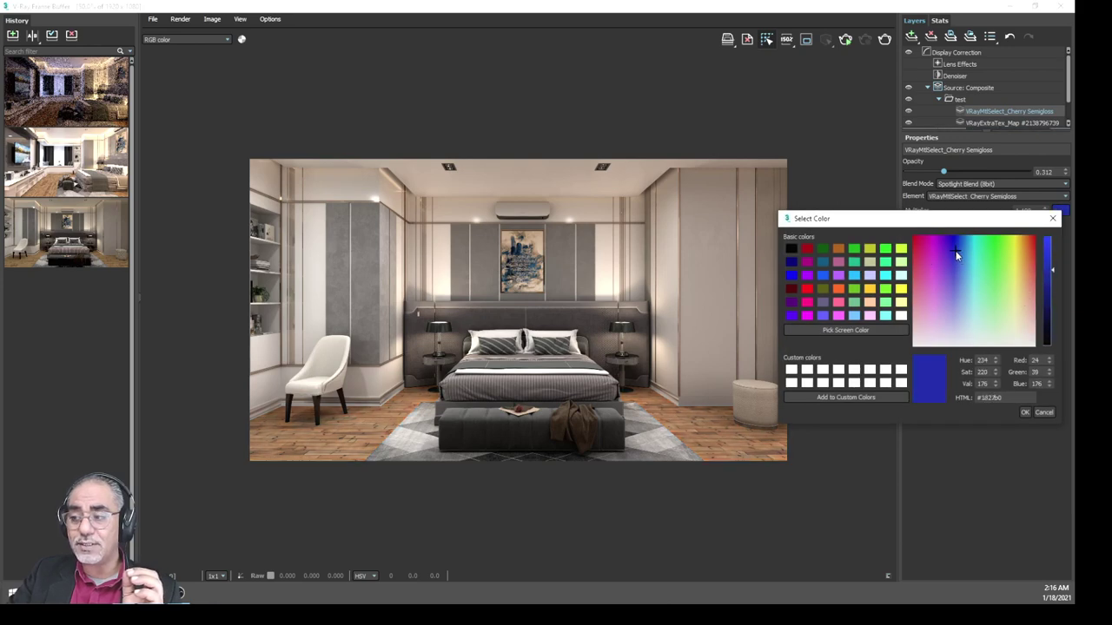
click(960, 252)
click(1047, 246)
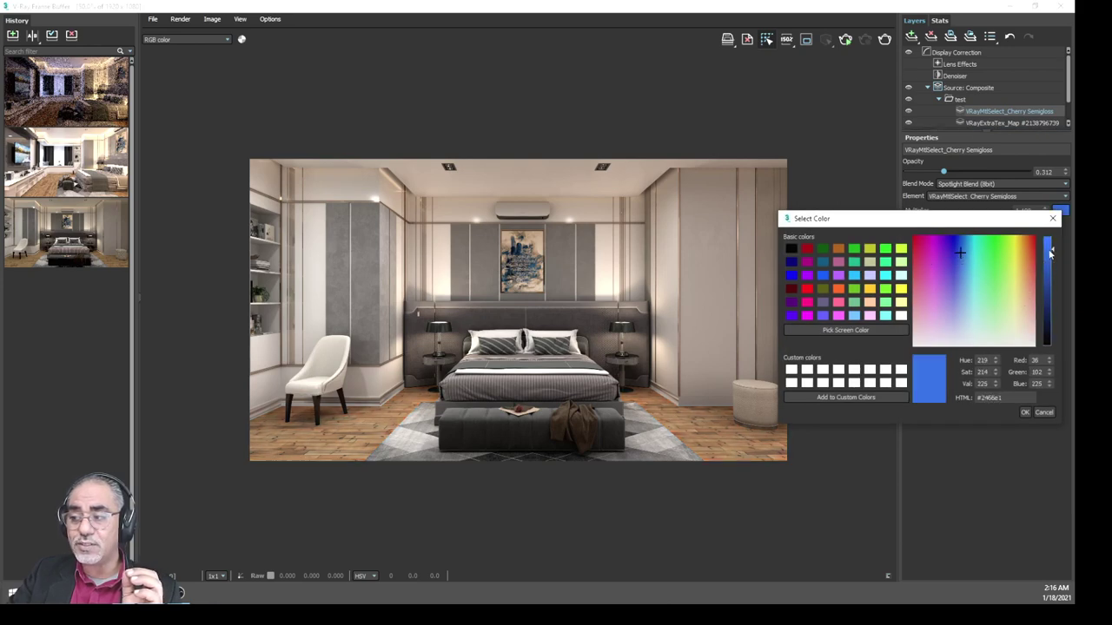
click(1025, 414)
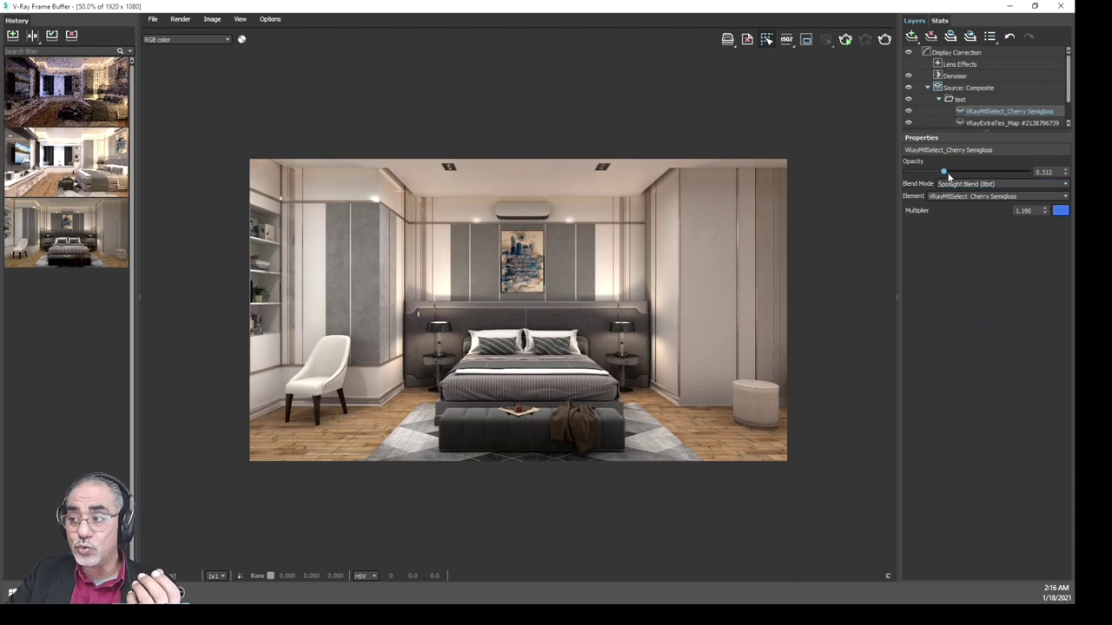
mouse_move(945, 172)
mouse_down()
mouse_move(985, 172)
mouse_move(964, 171)
mouse_up()
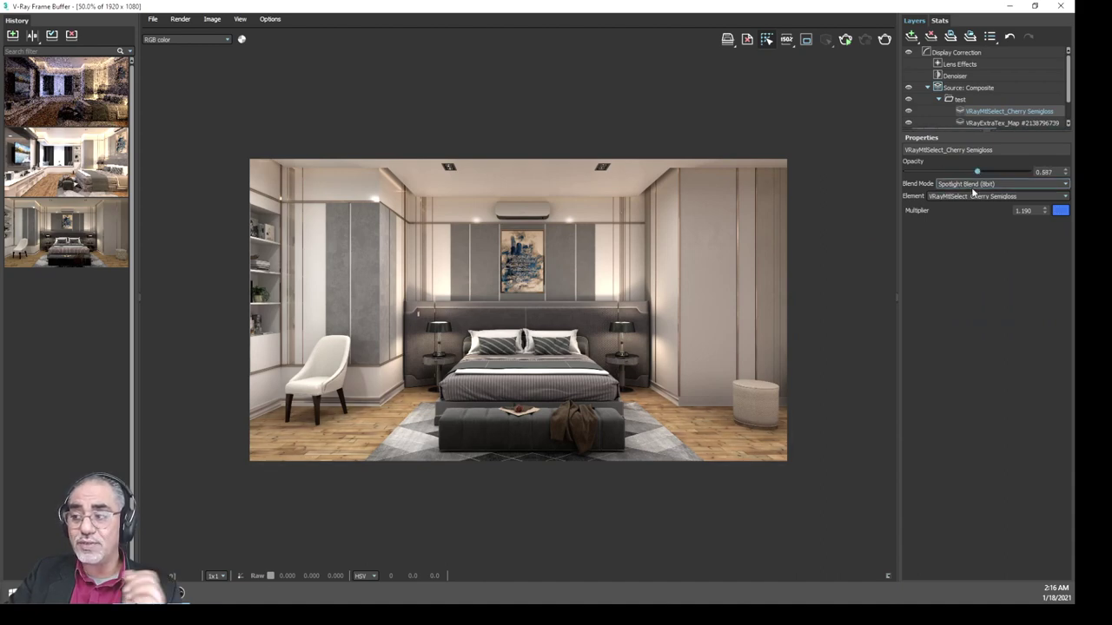
- Toggle the blue-tinted Cherry Semigloss floor layer off and on to compare, leaving it visible
click(908, 112)
click(909, 111)
click(909, 112)
click(909, 112)
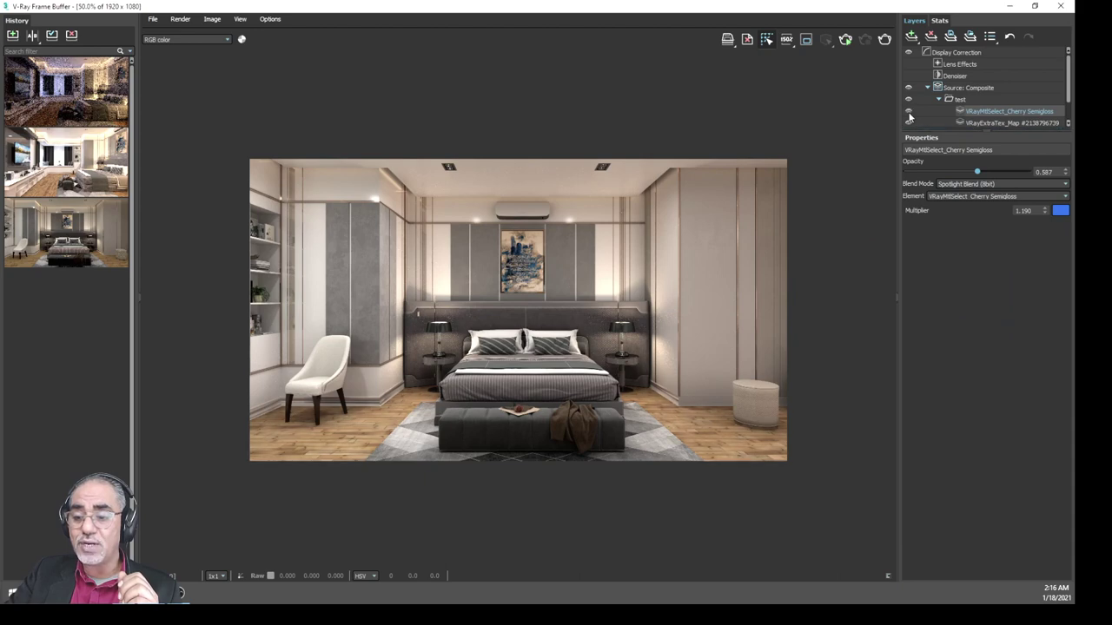
click(908, 112)
click(908, 112)
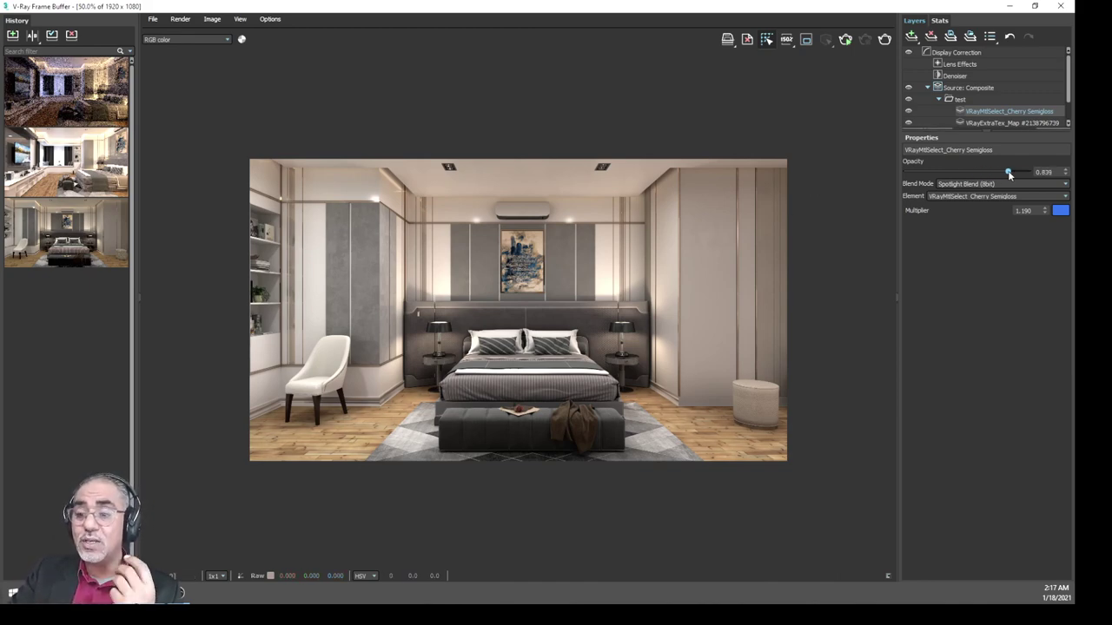
- Nudge the floor layer's opacity down and zoom the render in on the bed to inspect it
drag(981, 175, 971, 172)
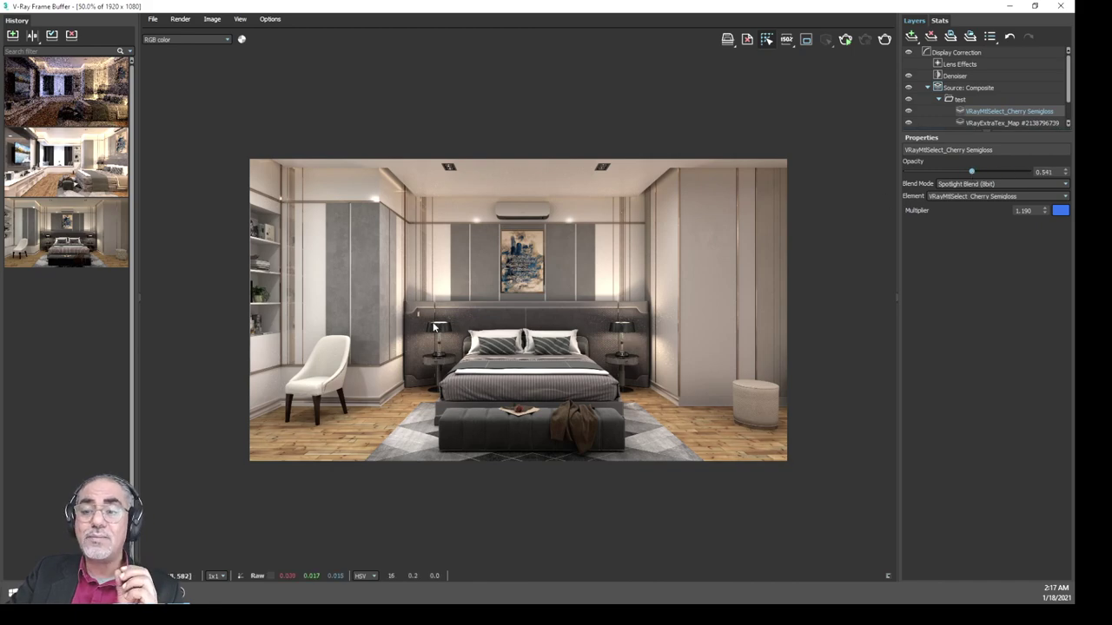
scroll(433, 327, up, 1)
middle_drag(453, 340, 444, 288)
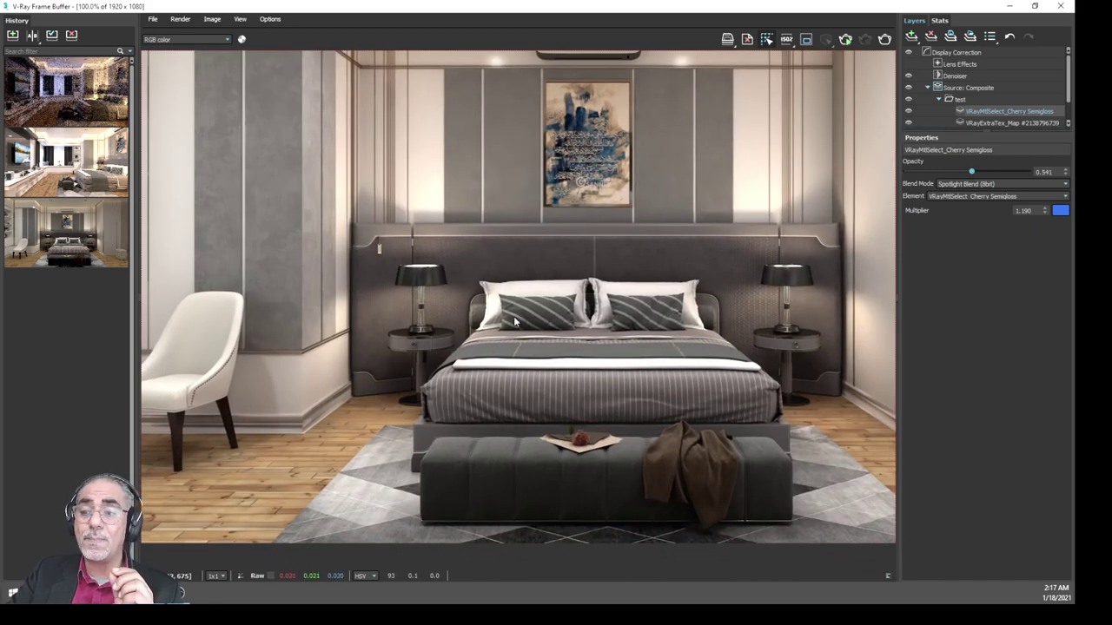
middle_drag(514, 322, 487, 313)
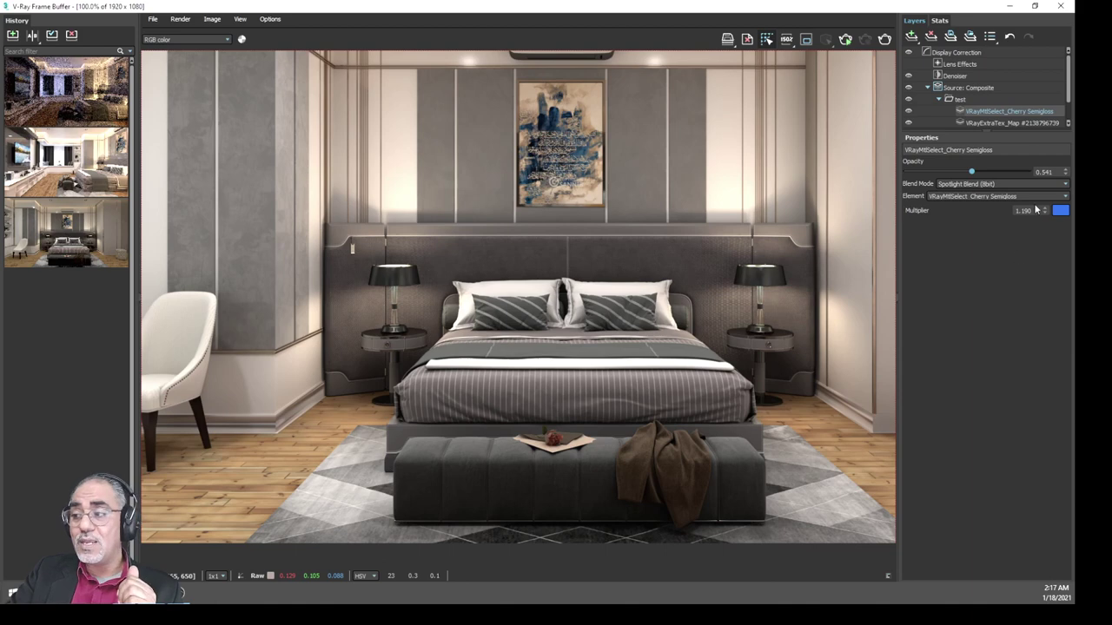
- Settle the floor layer opacity at about 0.468 and enlarge the layer list to show Color Balance
drag(973, 174, 987, 172)
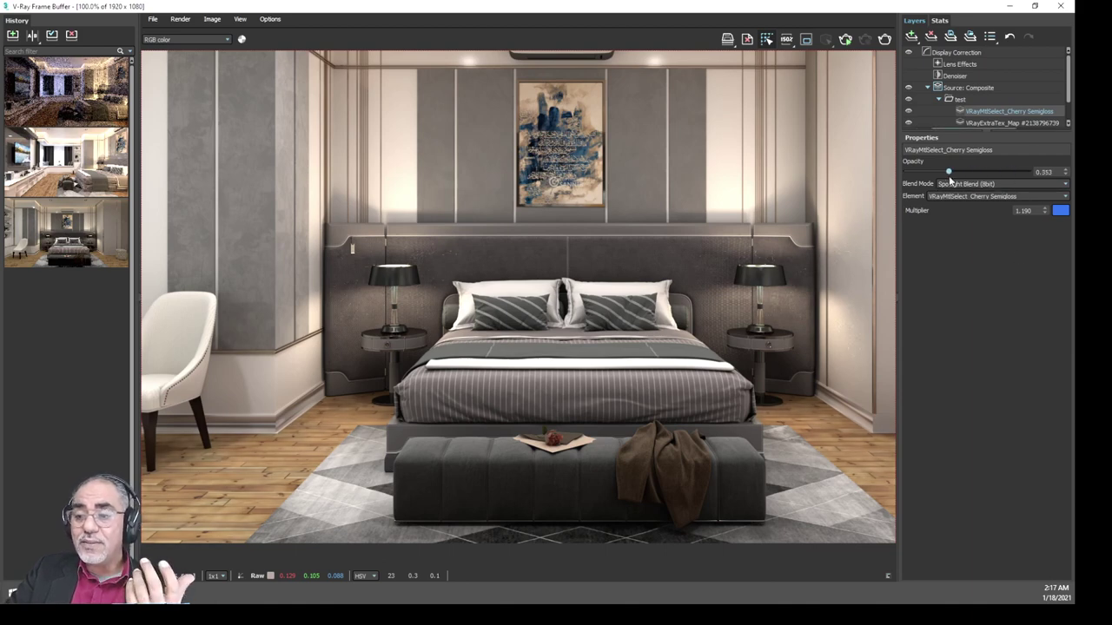
middle_drag(649, 303, 611, 302)
scroll(610, 302, down, 2)
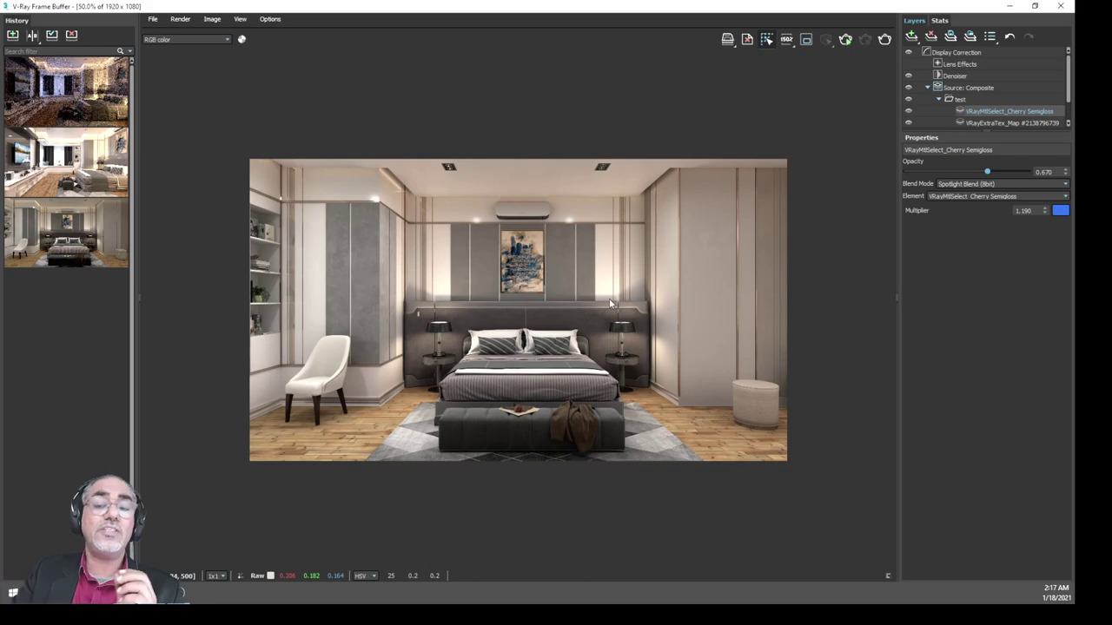
drag(988, 171, 964, 177)
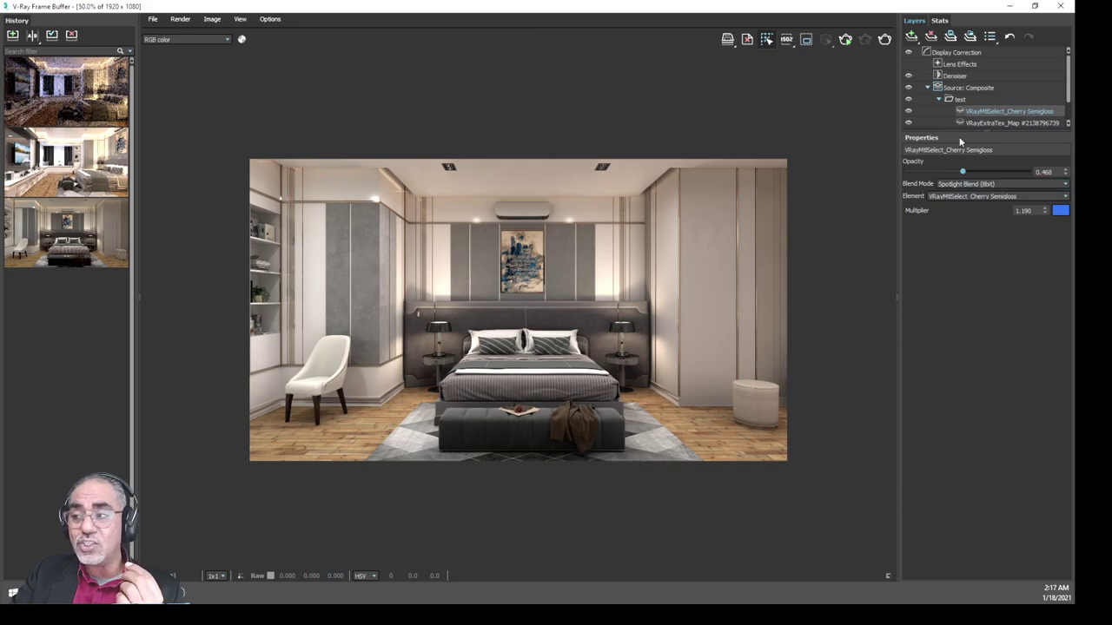
drag(958, 131, 959, 187)
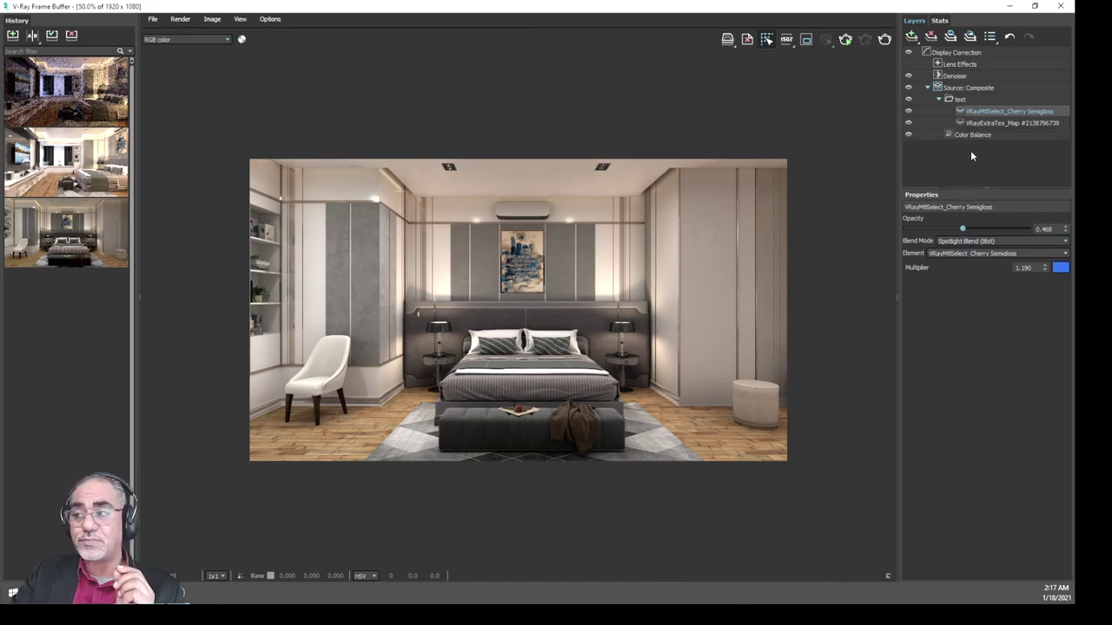